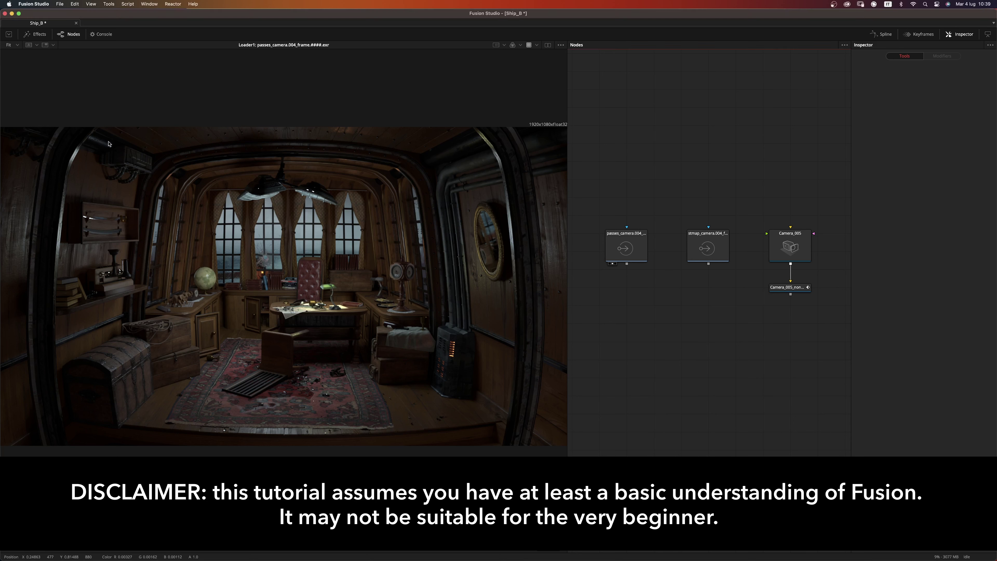
Review the composition's frame format settings, including the colour depth for full, preview and interactive renders, and save the preferences
click(39, 5)
click(32, 26)
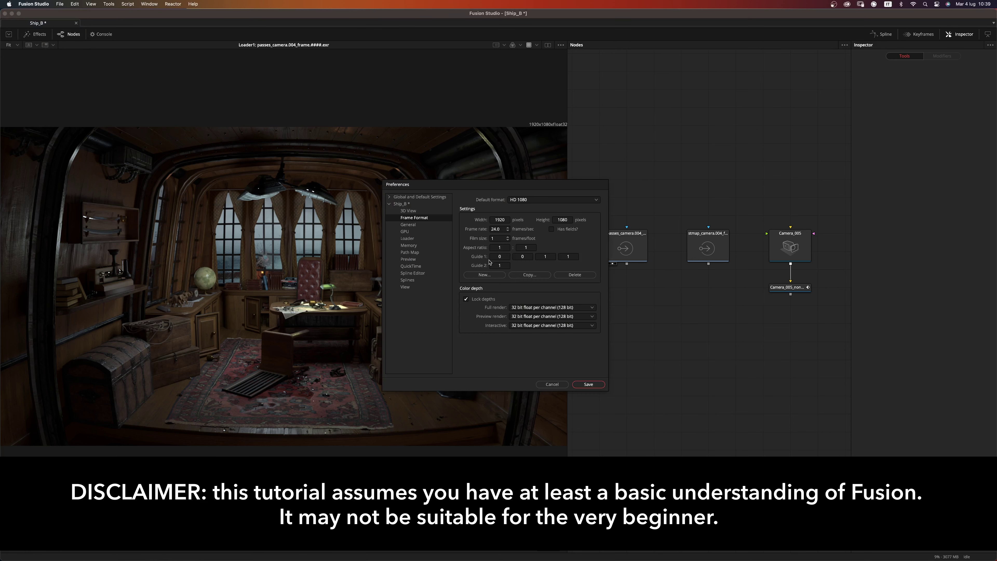
click(402, 205)
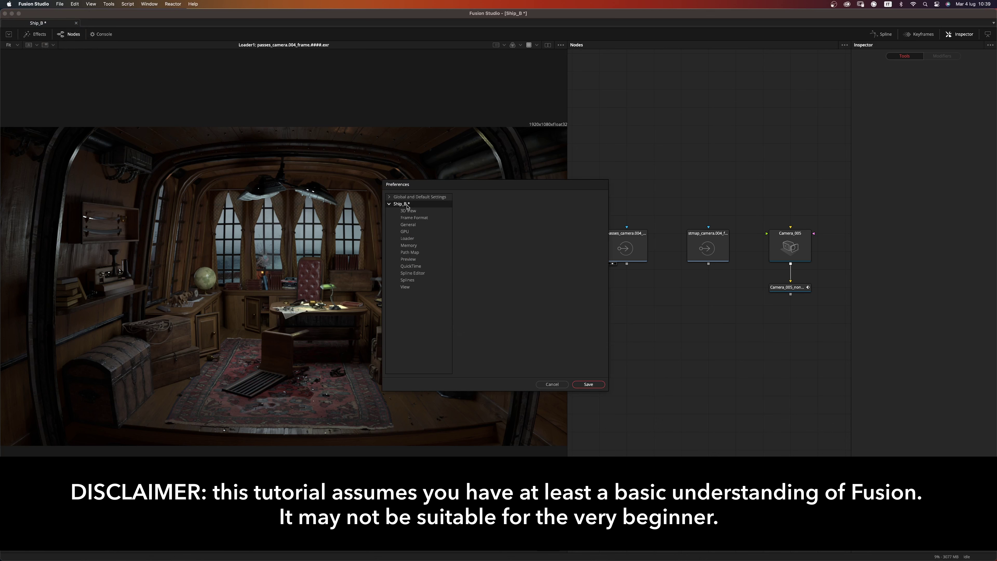
click(417, 218)
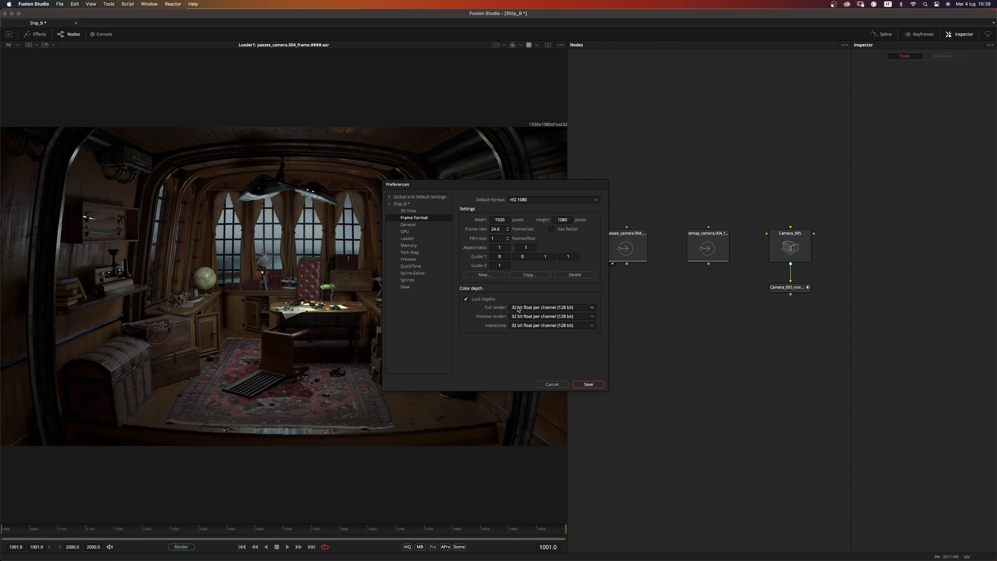
click(582, 383)
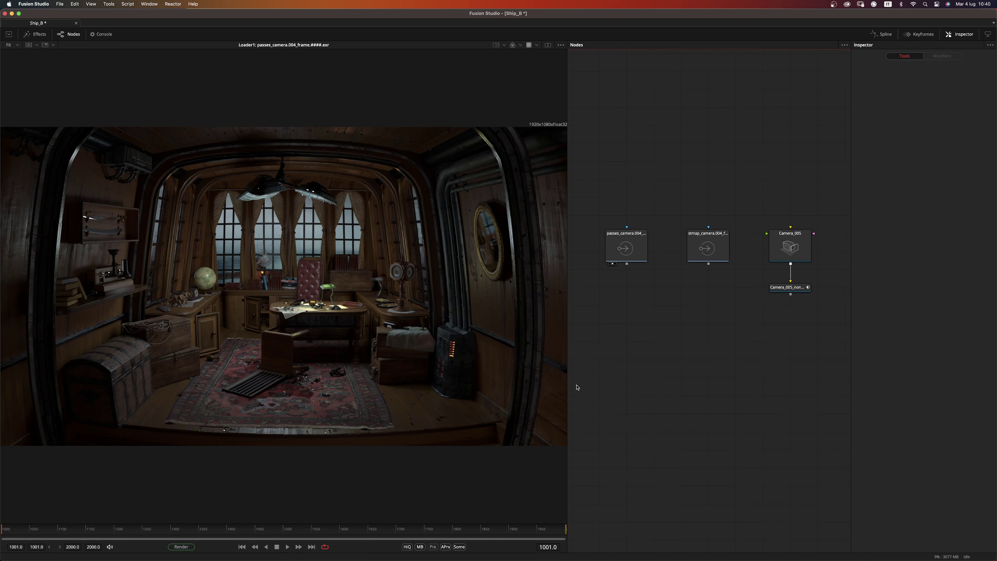
Compare the passes_camera render with the viewer's sRGB LUT switched off and on
click(635, 255)
click(643, 301)
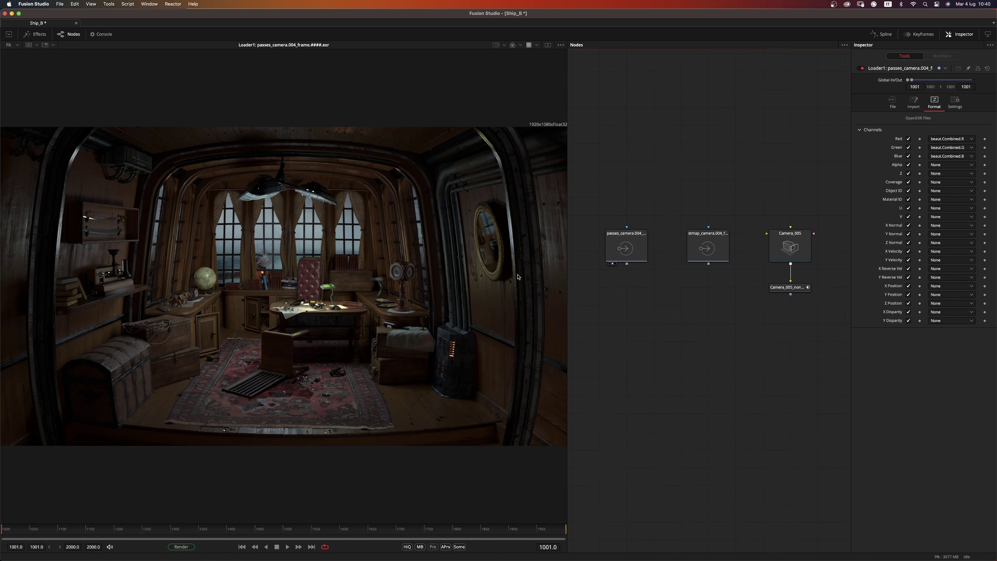
click(530, 46)
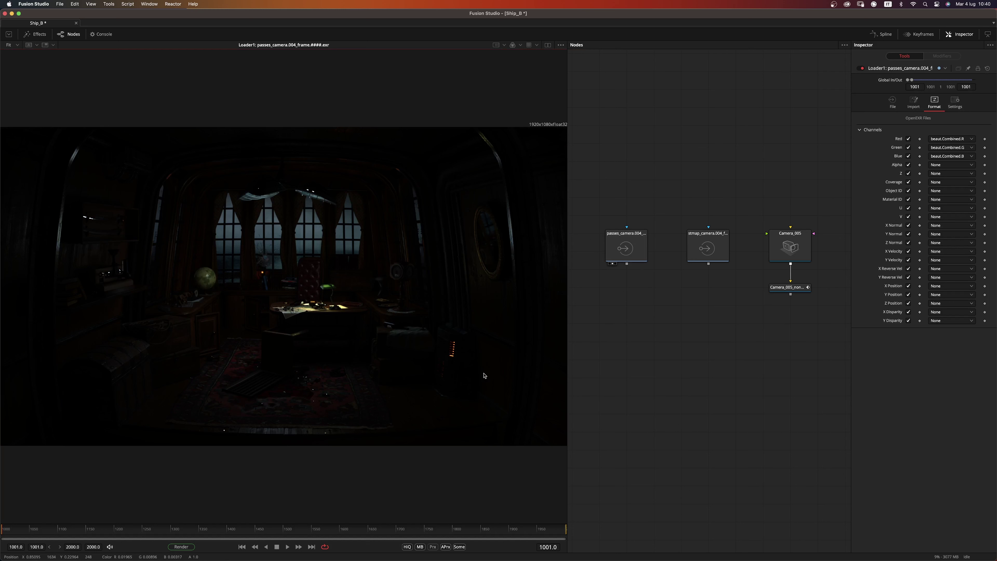
click(533, 45)
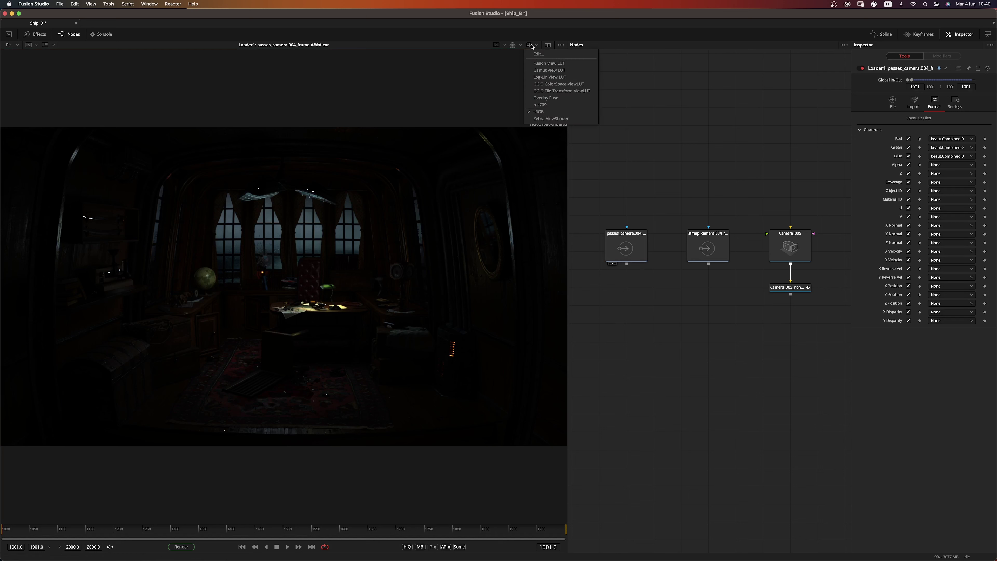
click(530, 45)
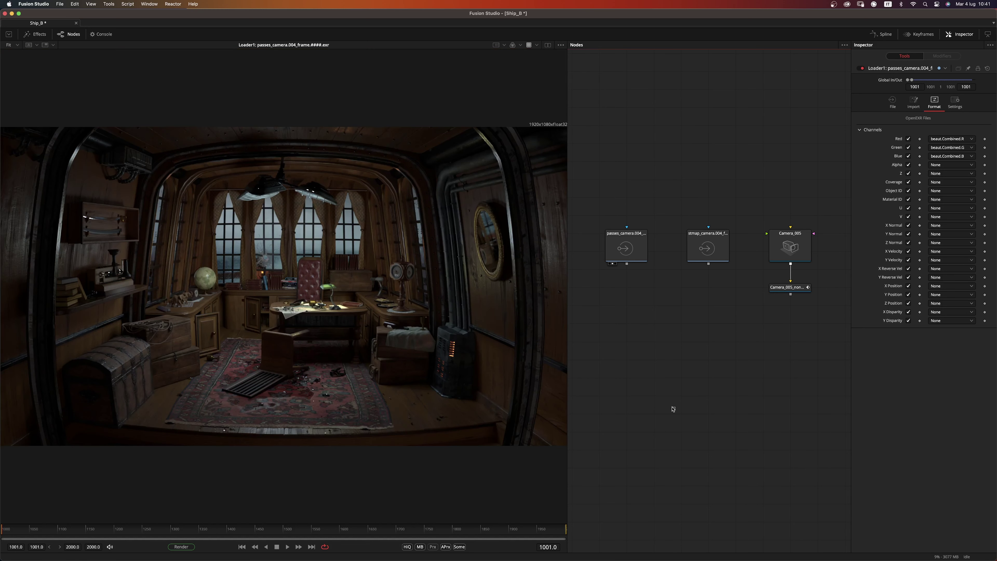
View the stmap_camera loader and the non-fisheye Camera_005 scene in turn, and return the viewer to the passes_camera render
drag(713, 257, 439, 364)
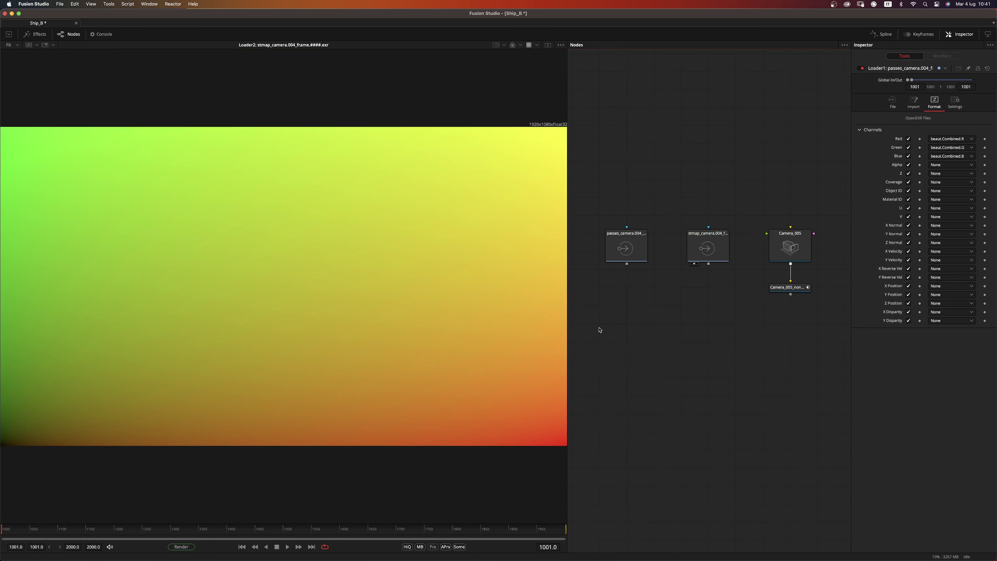
drag(787, 288, 411, 400)
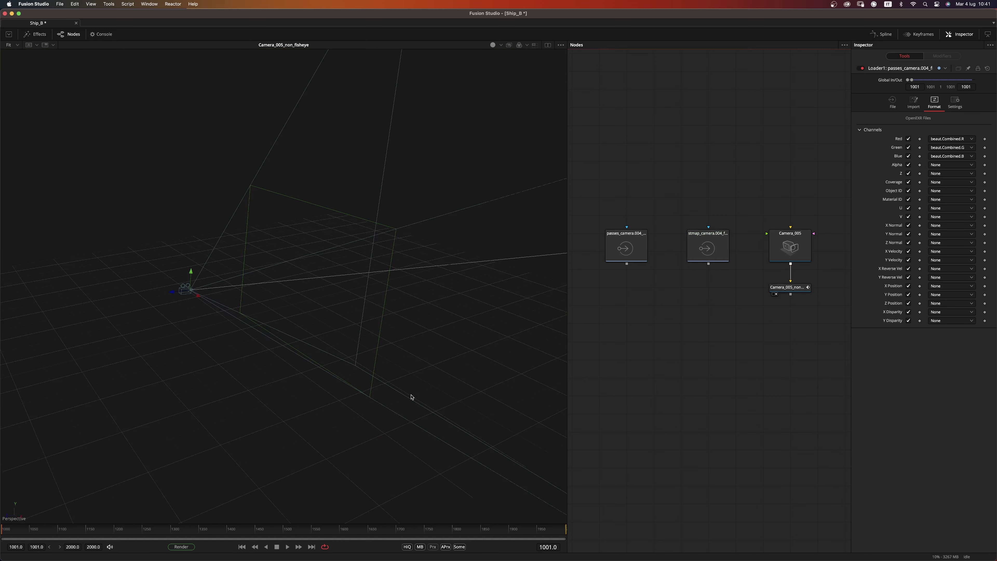
mouse_move(421, 364)
mouse_down()
mouse_move(399, 383)
mouse_move(387, 367)
mouse_move(425, 384)
mouse_move(401, 407)
mouse_move(391, 403)
mouse_move(414, 363)
mouse_move(407, 370)
mouse_up()
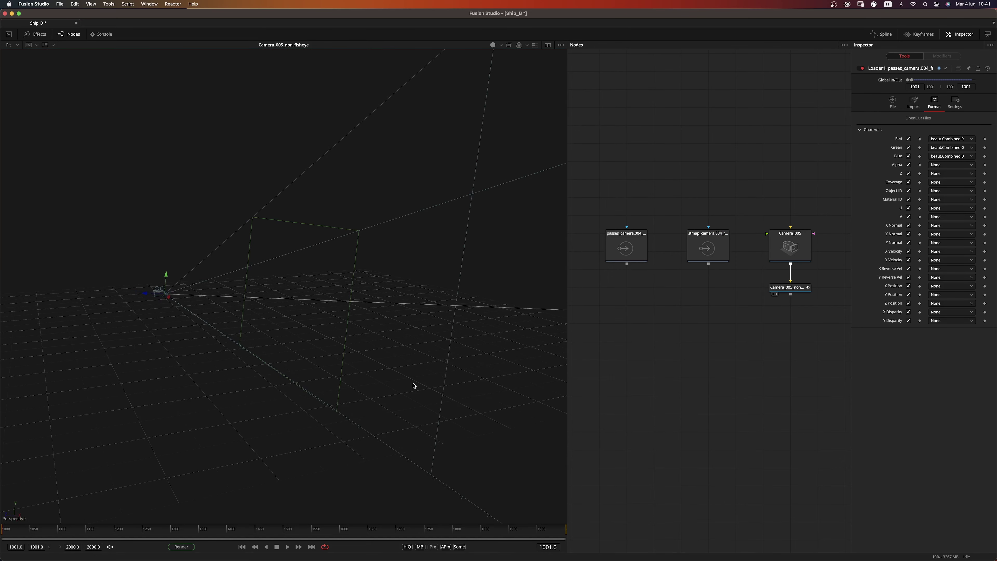
drag(415, 376, 473, 365)
key(1)
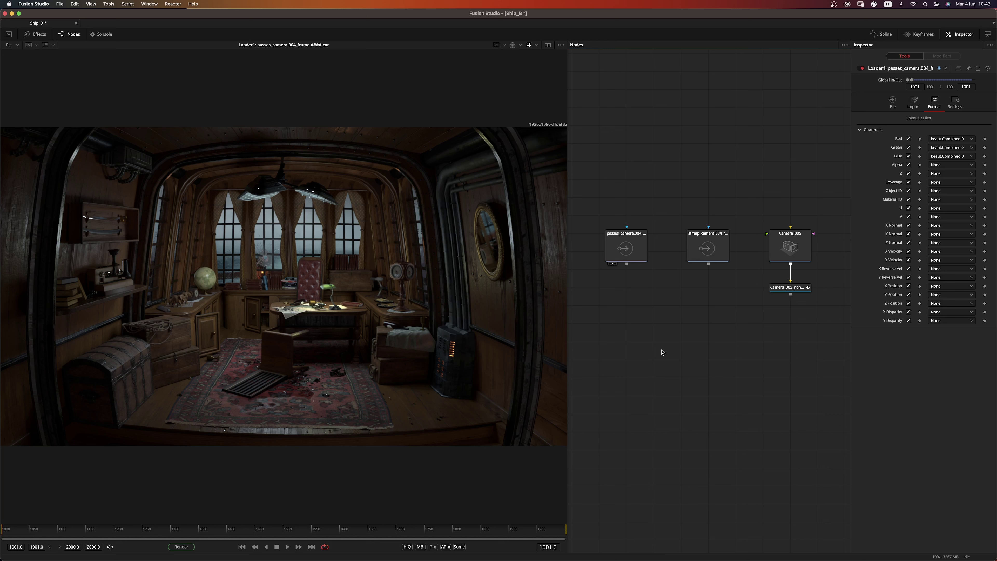
Examine the EXR passes available for the passes_camera loader's red channel without changing the assignment
scroll(671, 314, down, 2)
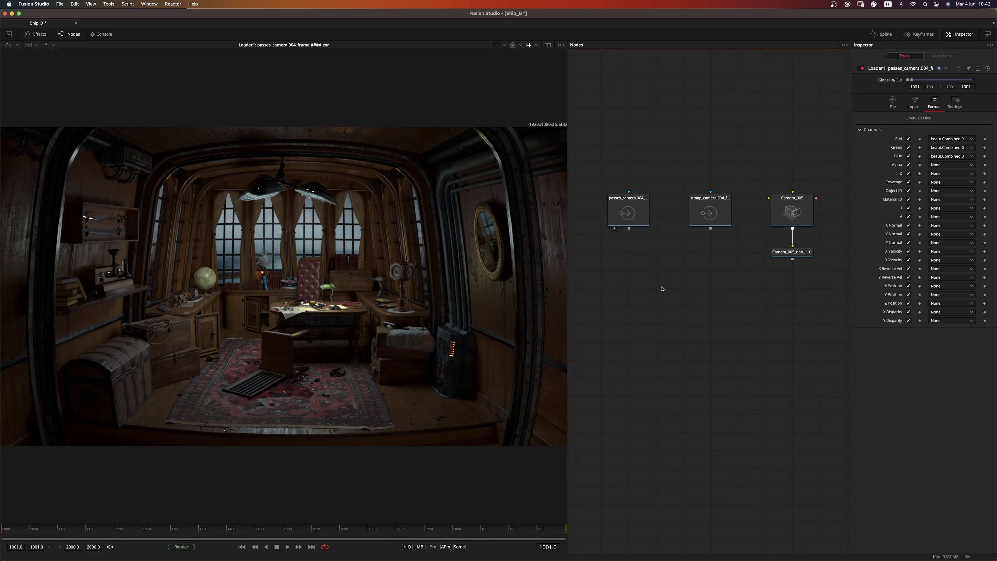
click(641, 220)
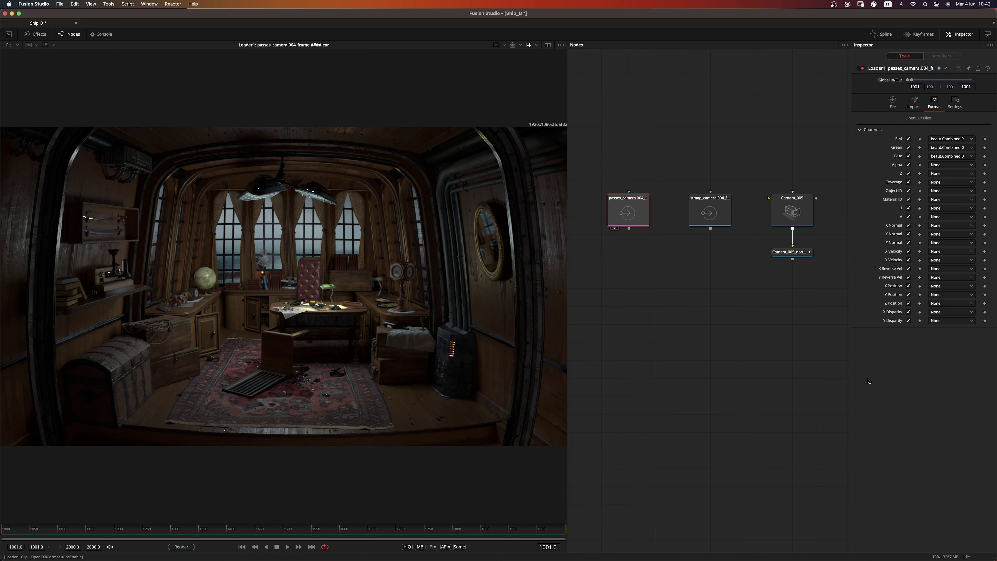
click(974, 141)
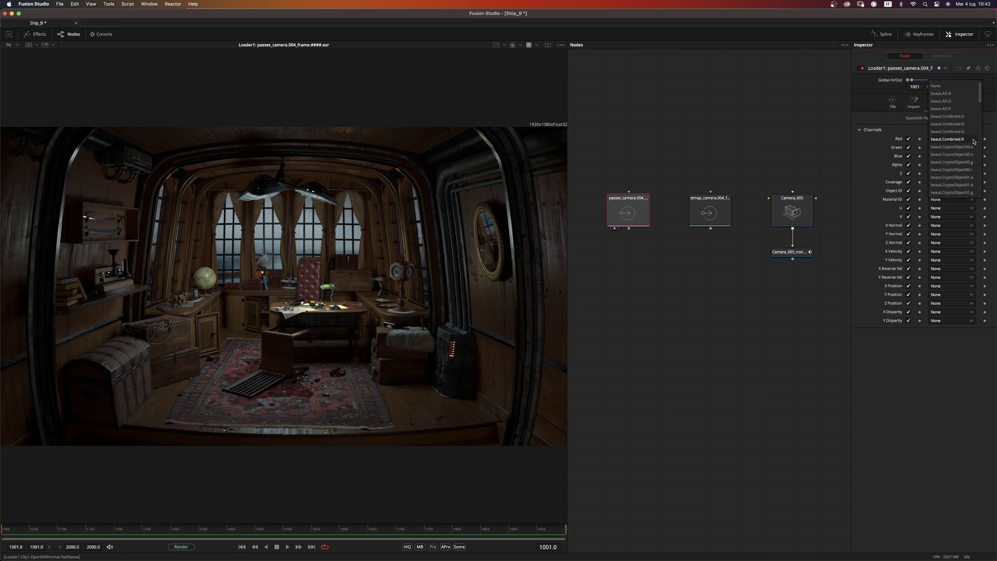
scroll(967, 116, down, 6)
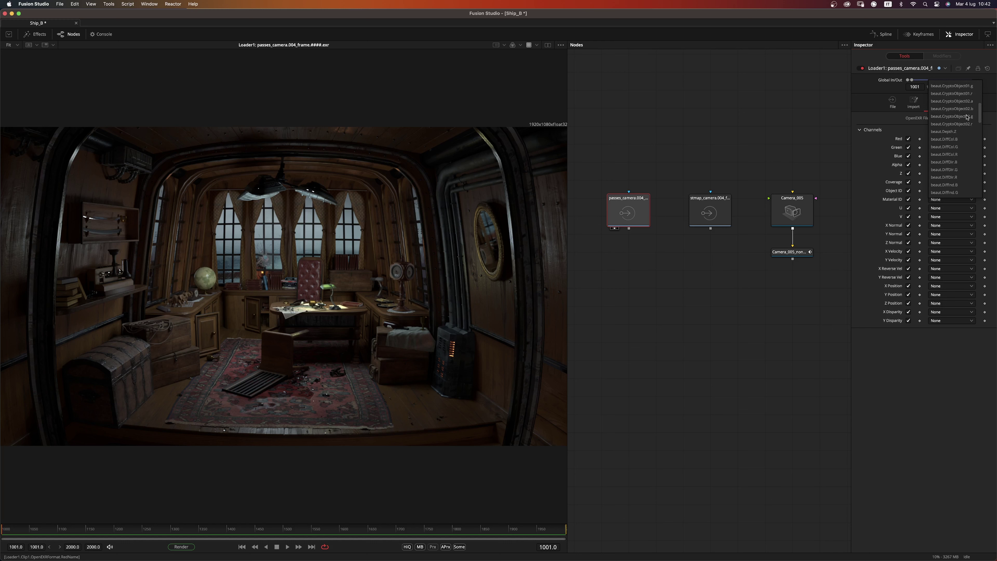
scroll(966, 117, down, 8)
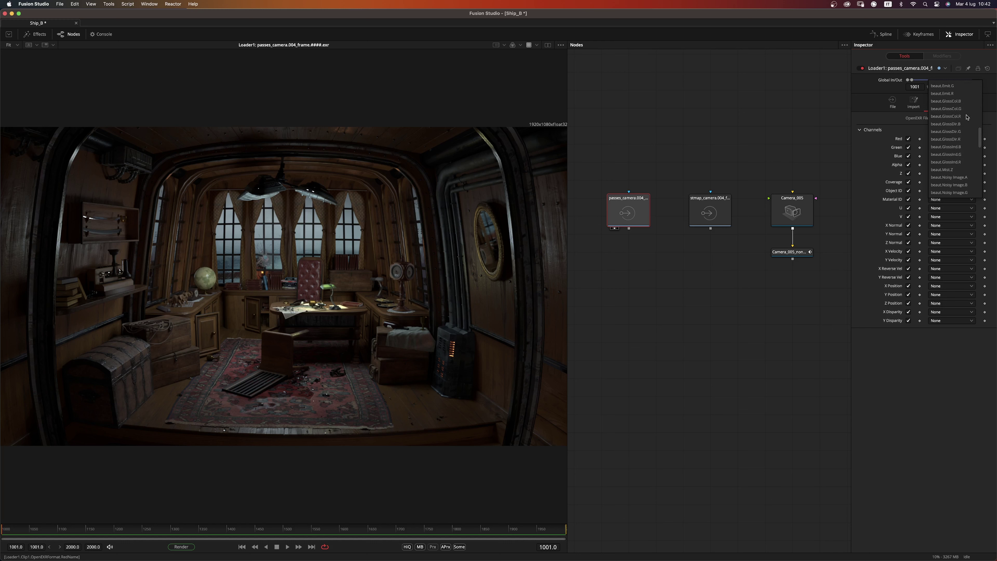
scroll(967, 117, down, 4)
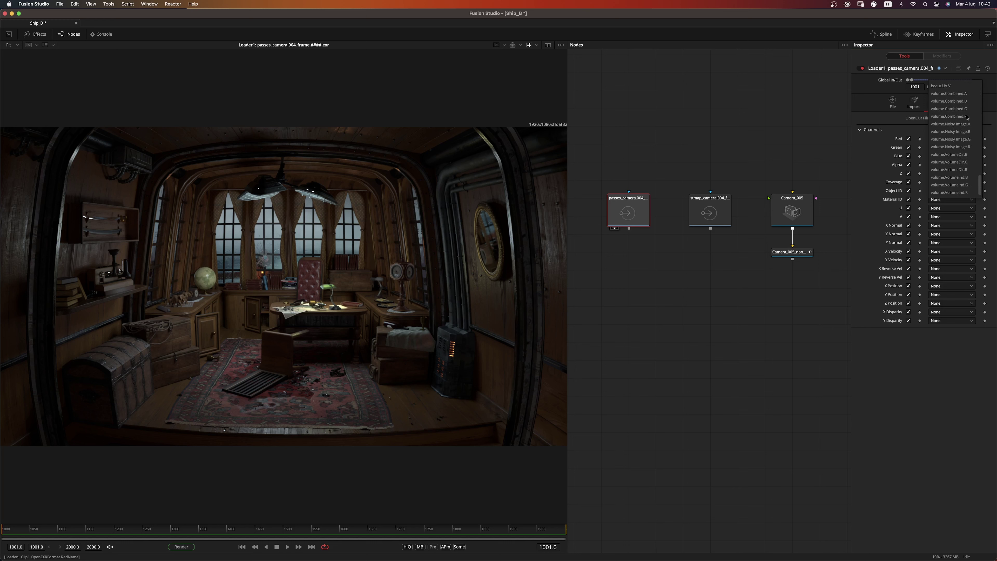
click(933, 359)
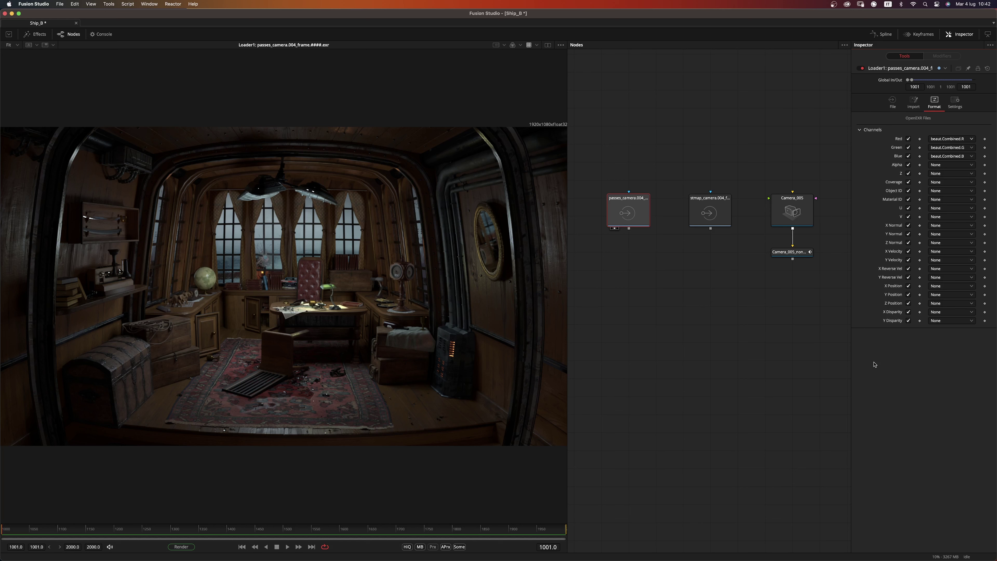
click(971, 141)
scroll(952, 172, down, 5)
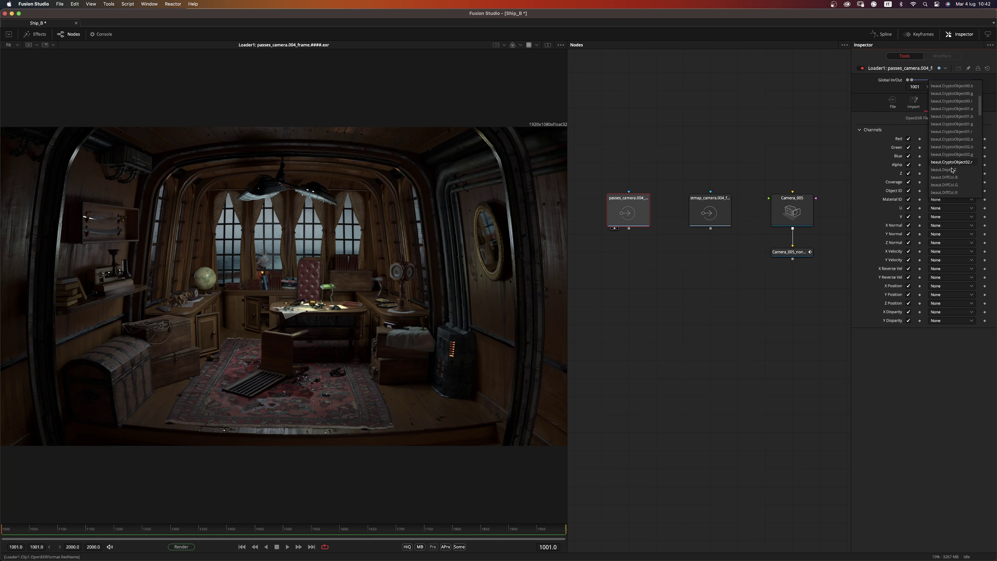
click(932, 414)
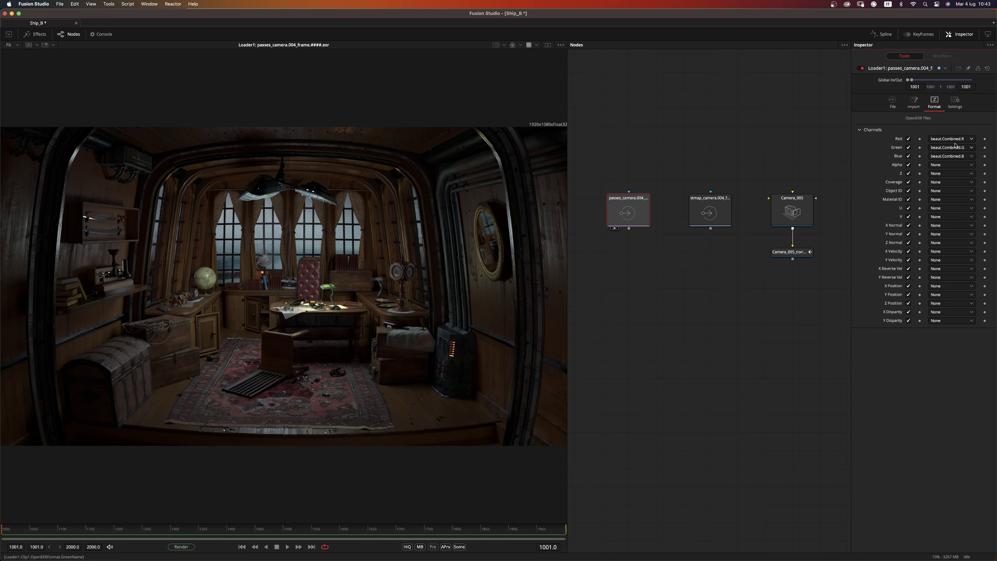
click(973, 139)
scroll(963, 149, down, 4)
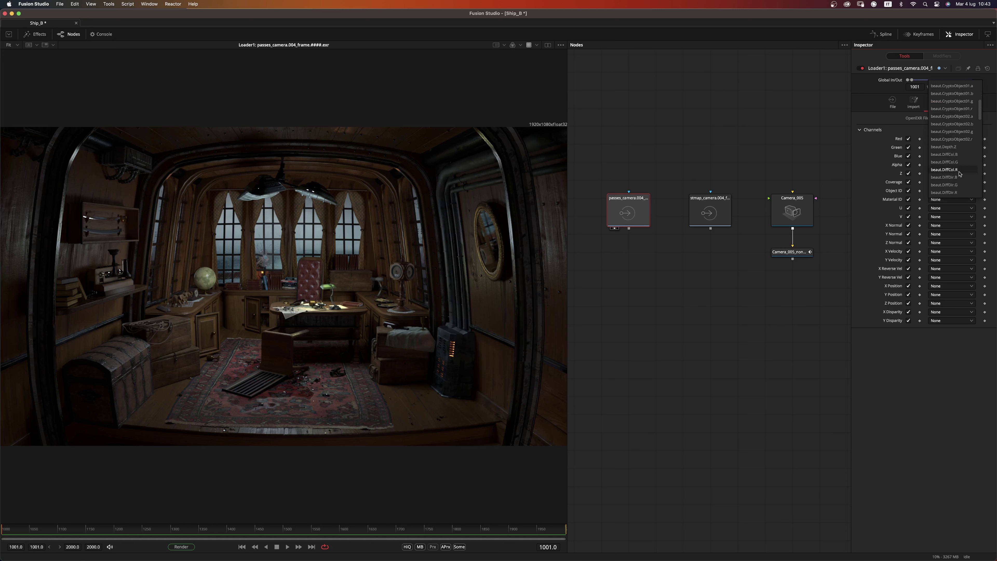
click(885, 144)
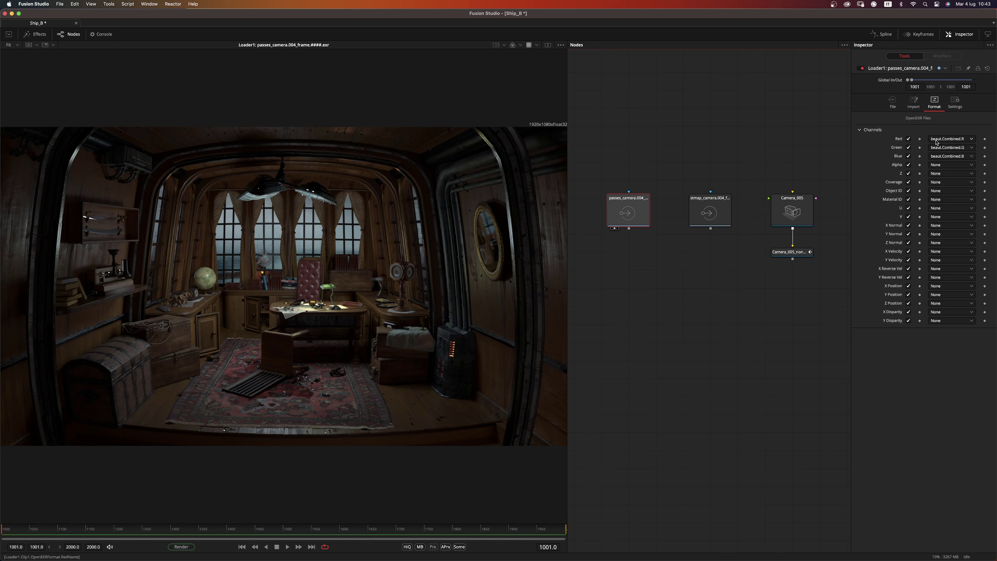
Run the hos_SplitEXR_Ultra script on the passes_camera loader, placing the split loaders vertically, and close it
right_click(635, 220)
mouse_move(676, 426)
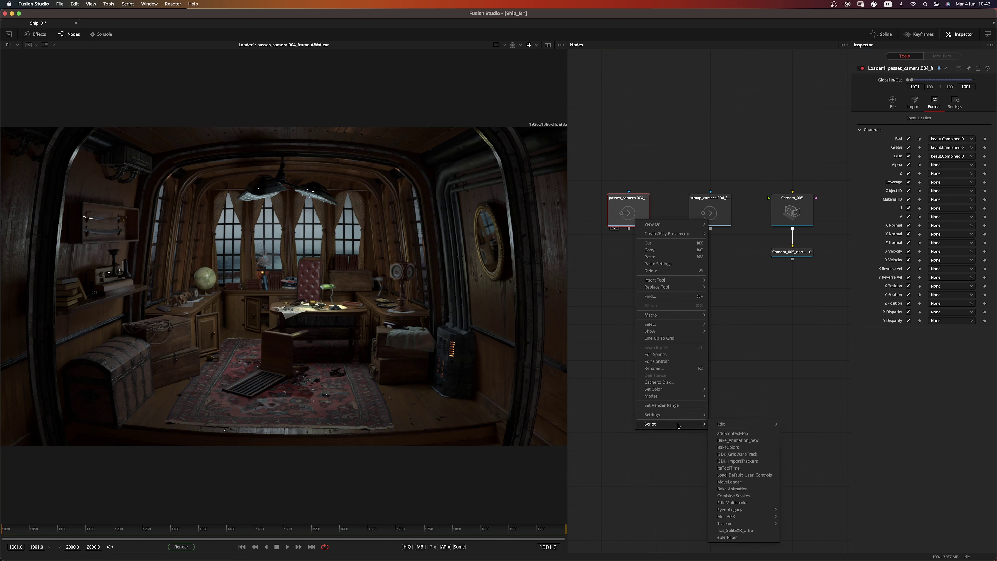
click(747, 531)
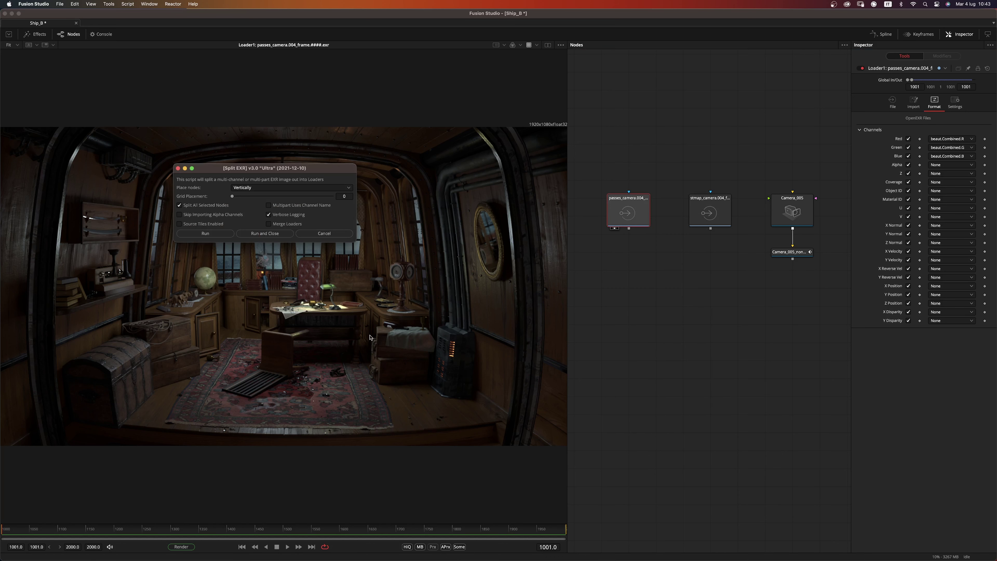
click(270, 233)
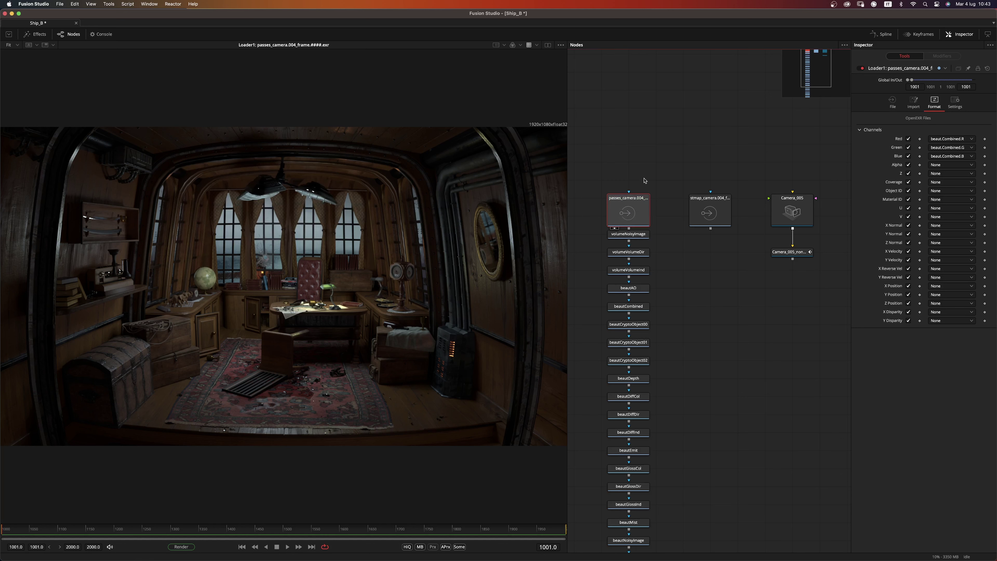
Select all the split pass loaders and move the column down, clear of the source loader
drag(642, 205, 663, 402)
scroll(658, 184, down, 4)
drag(644, 180, 645, 196)
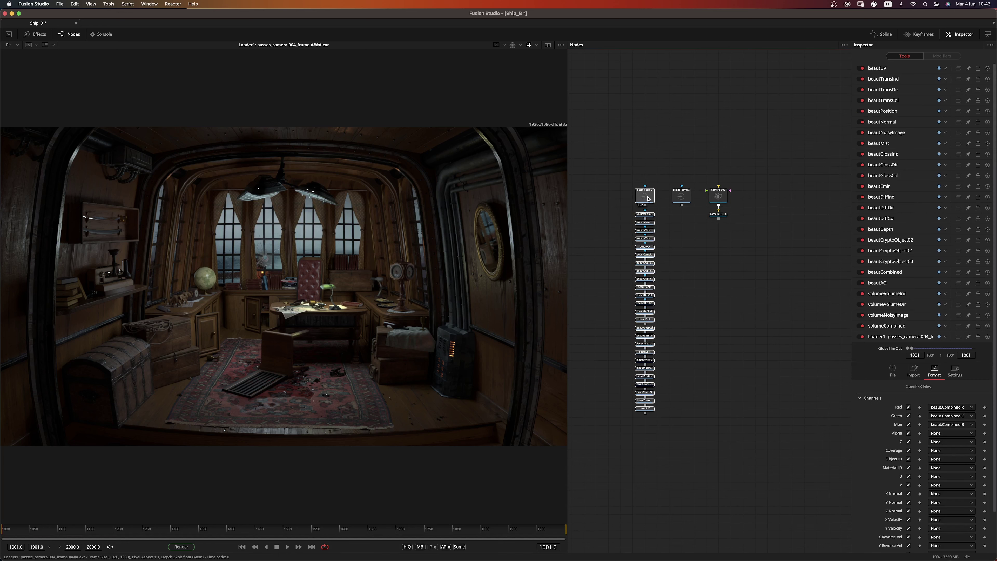
drag(680, 434, 613, 213)
mouse_move(645, 248)
mouse_down()
mouse_move(646, 289)
mouse_move(630, 261)
mouse_up()
scroll(630, 261, up, 4)
drag(703, 310, 686, 244)
click(712, 166)
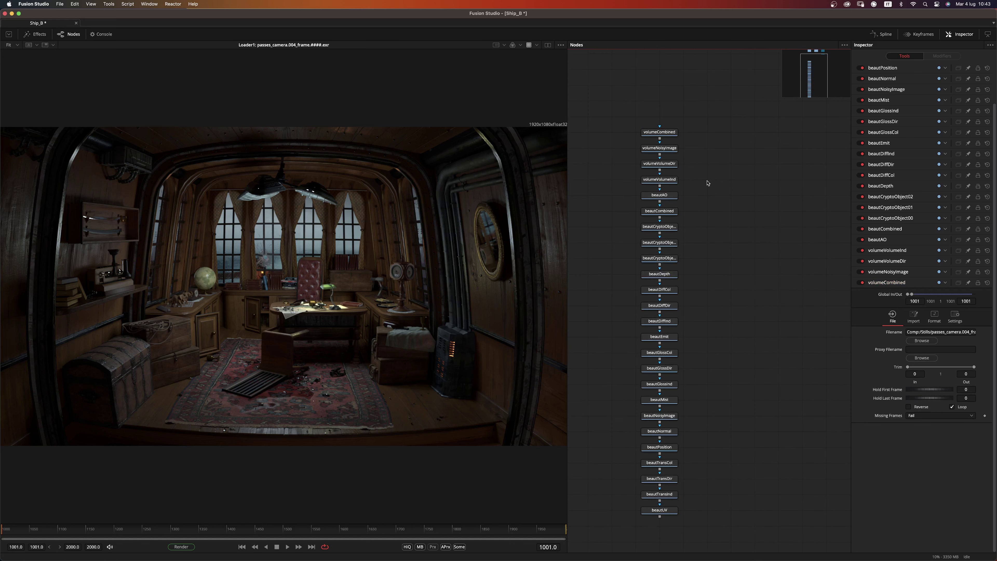
drag(700, 335, 689, 334)
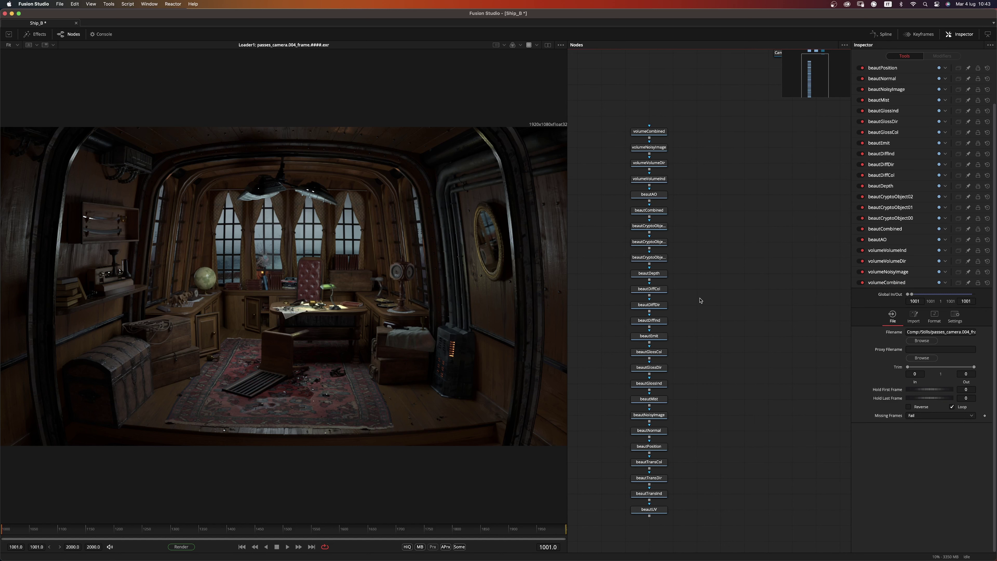
Move the three beautDiff loaders and the three beautGloss loaders into a second column as separate groups
drag(691, 282, 616, 330)
drag(665, 289, 760, 132)
drag(687, 344, 633, 382)
click(644, 369)
drag(619, 345, 680, 397)
drag(655, 350, 747, 179)
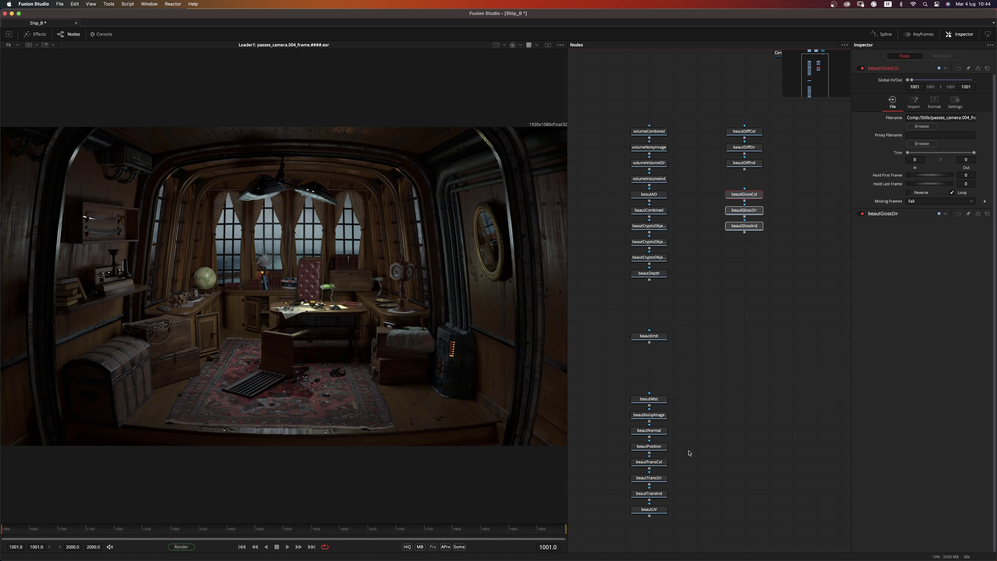
Place the three beautTrans loaders, beautEmit and volumeCombined below the gloss group in the second column
drag(685, 456, 758, 255)
drag(655, 338, 751, 322)
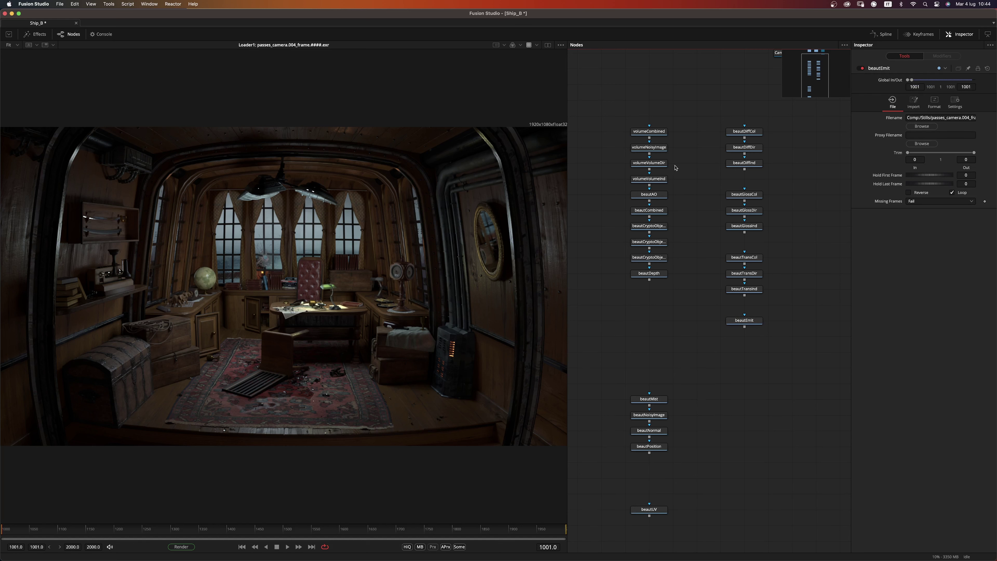
drag(656, 135, 751, 355)
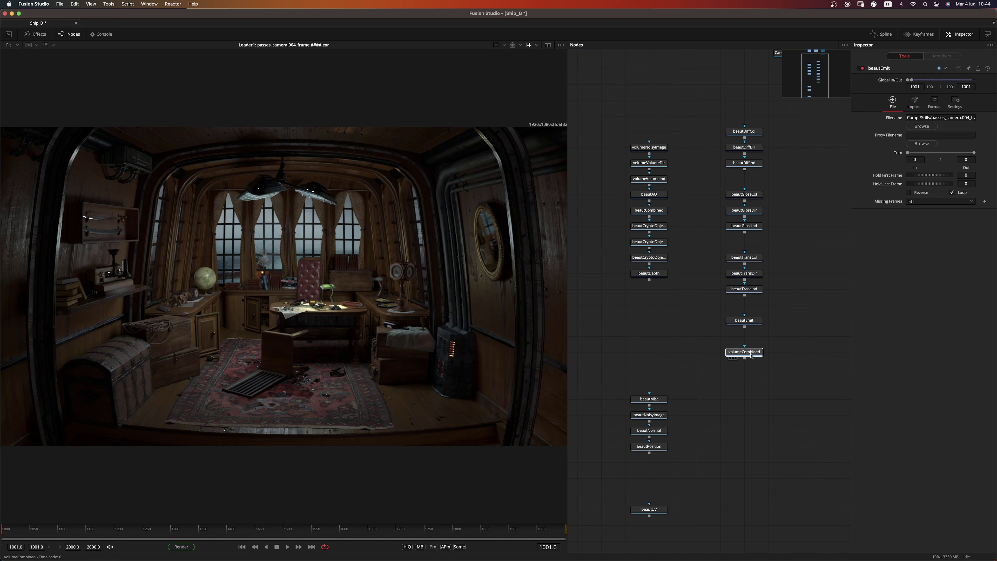
Delete the volumeNoisyImage, volumeVolumeDir, volumeVolumeInd, beautCombined and beautNoisyImage loaders
drag(687, 127, 656, 182)
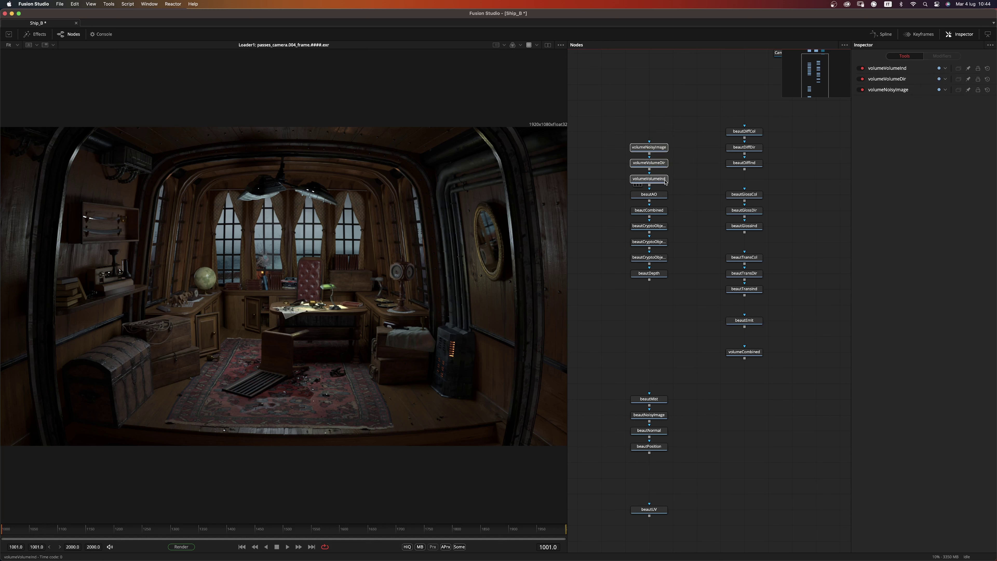
key(Delete)
click(649, 210)
key(Delete)
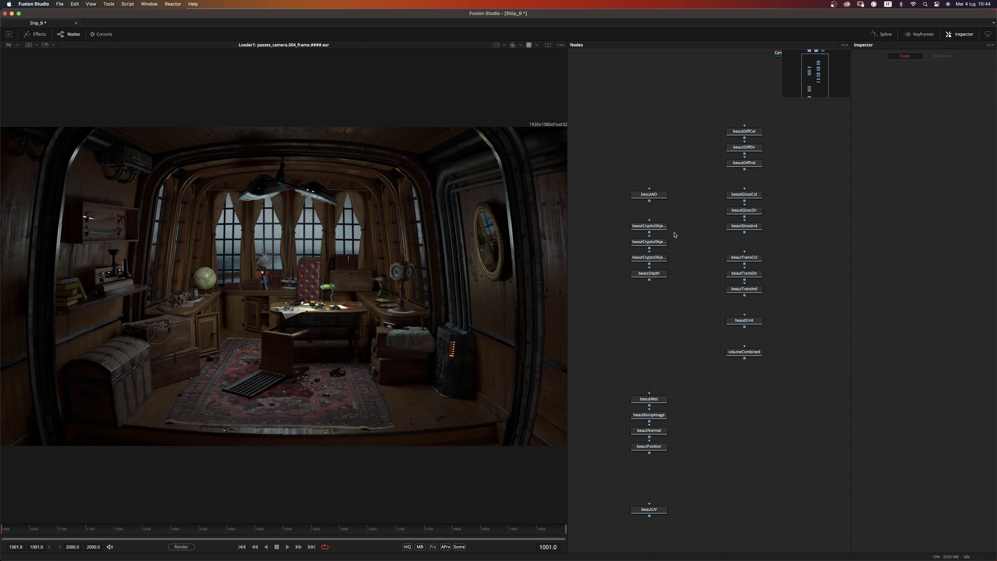
click(665, 416)
key(Delete)
Move the beautAO loader up beside the Camera_005 node in the top row
drag(622, 208, 470, 260)
drag(635, 205, 659, 260)
drag(640, 90, 449, 256)
drag(637, 269, 848, 139)
drag(653, 255, 793, 134)
scroll(615, 280, down, 1)
drag(732, 225, 753, 174)
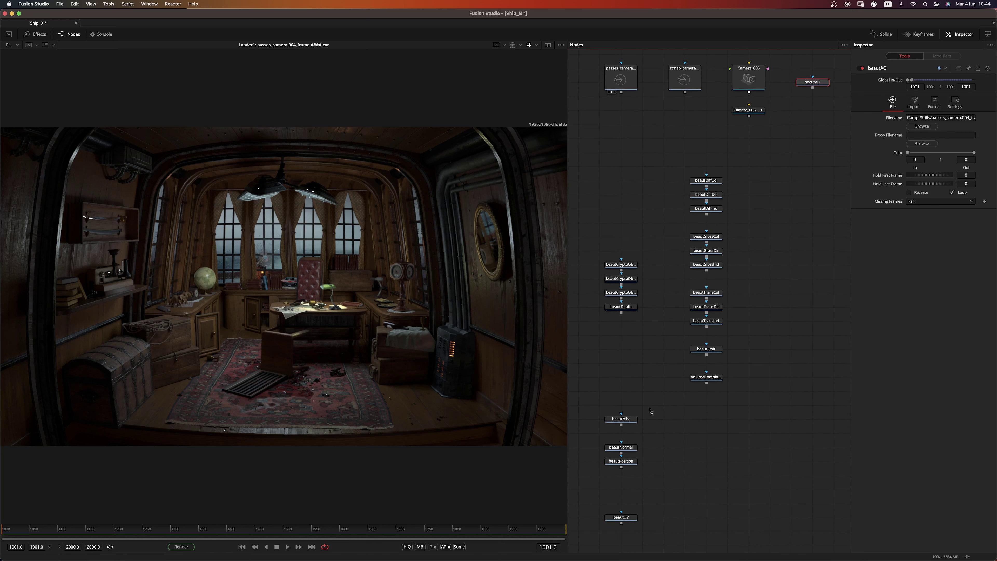
Stack the beautDepth, beautMist, beautNormal, beautPosition and beautUV loaders in a new column beside the diffuse group
scroll(638, 340, up, 2)
drag(628, 325, 777, 199)
drag(620, 437, 768, 212)
drag(622, 463, 771, 225)
drag(617, 478, 776, 241)
drag(620, 535, 776, 257)
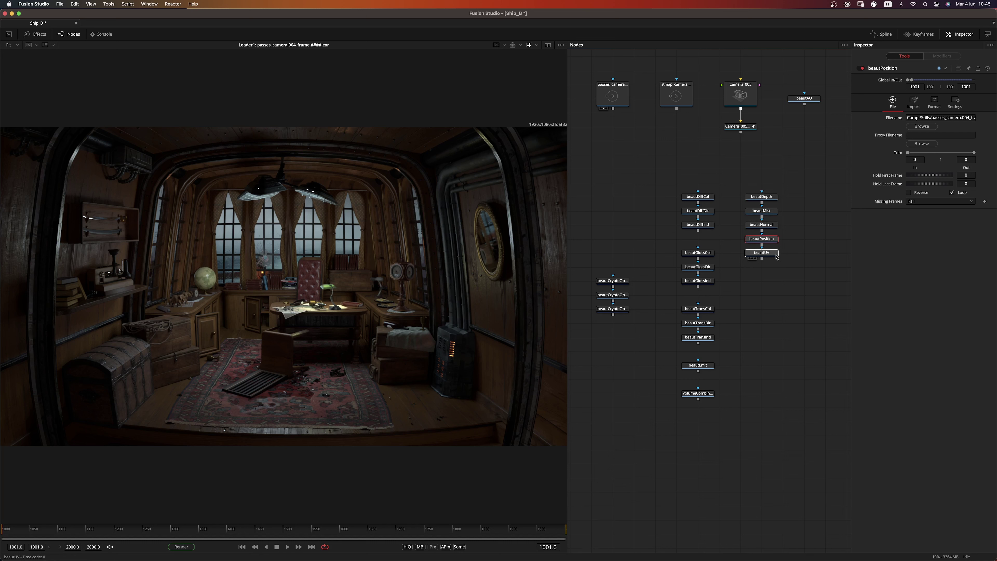
Move the three beautCrypto loaders into a third column and align all pass columns under the top-row nodes
drag(640, 273, 825, 196)
drag(842, 189, 622, 431)
drag(698, 196, 612, 196)
click(676, 356)
drag(669, 344, 722, 354)
View the three beautDiff passes and the three beautGloss passes one after another
drag(661, 206, 556, 260)
drag(671, 219, 540, 252)
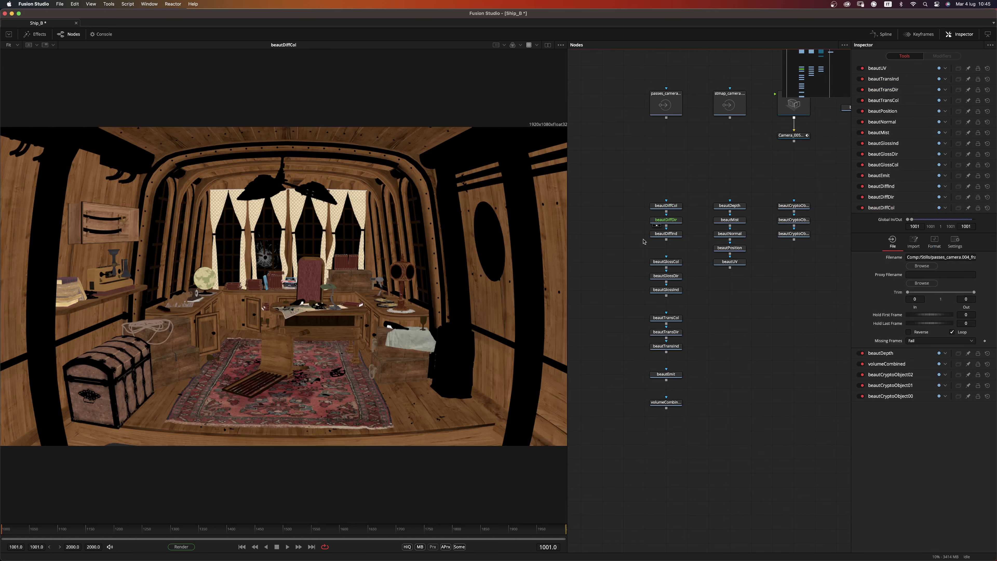
drag(666, 234, 450, 286)
click(676, 262)
key(1)
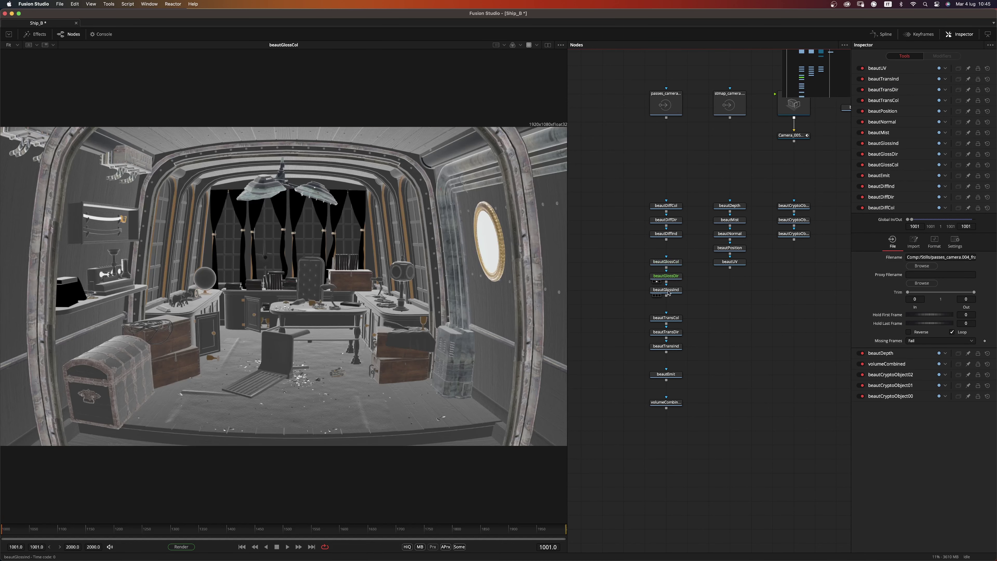
click(669, 291)
key(1)
View the three beautTrans passes, followed by the original passes_camera loader
click(670, 320)
key(1)
click(663, 333)
key(1)
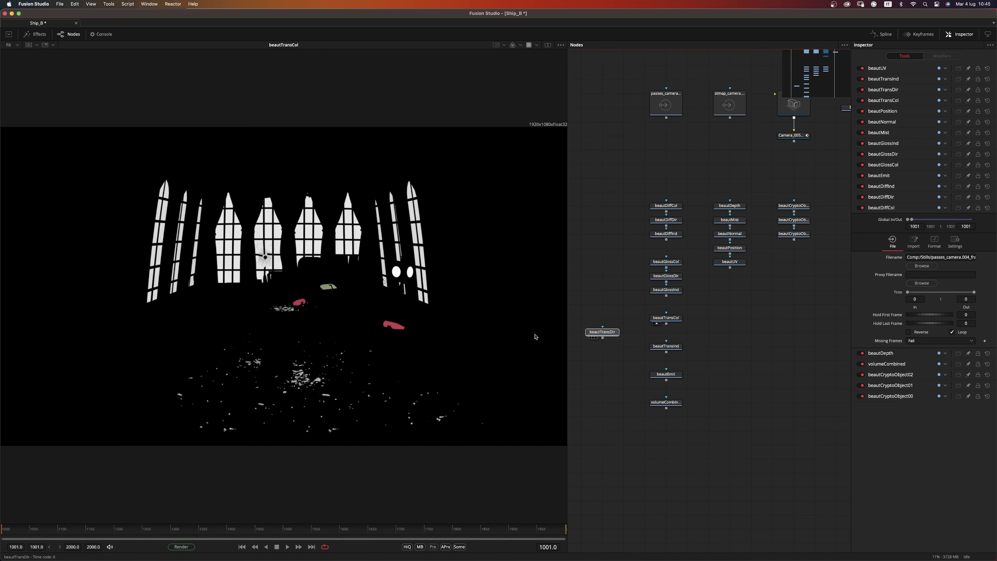
click(659, 350)
key(1)
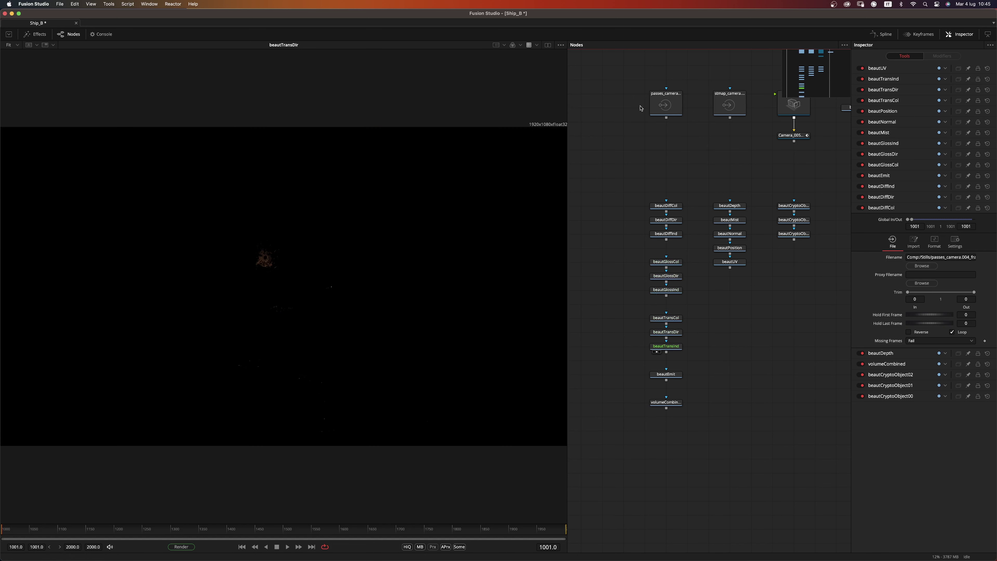
click(666, 105)
key(1)
Spread the beautDiffCol, beautDiffDir and beautDiffInd loaders diagonally in the free space beside the pass columns
drag(714, 350, 744, 350)
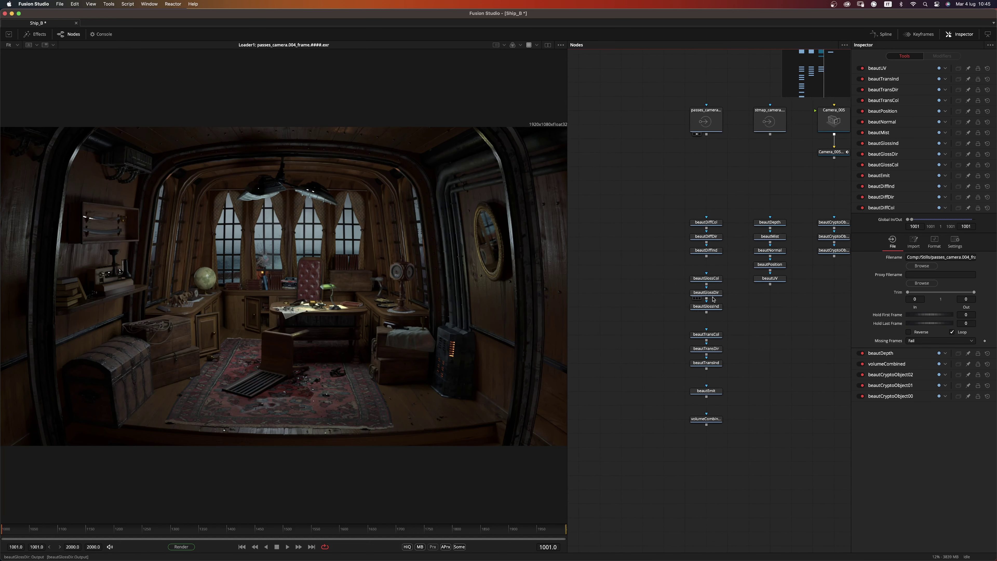
drag(714, 300, 731, 315)
drag(681, 220, 743, 281)
drag(693, 263, 646, 252)
scroll(721, 267, up, 1)
click(685, 271)
scroll(653, 292, left, 2)
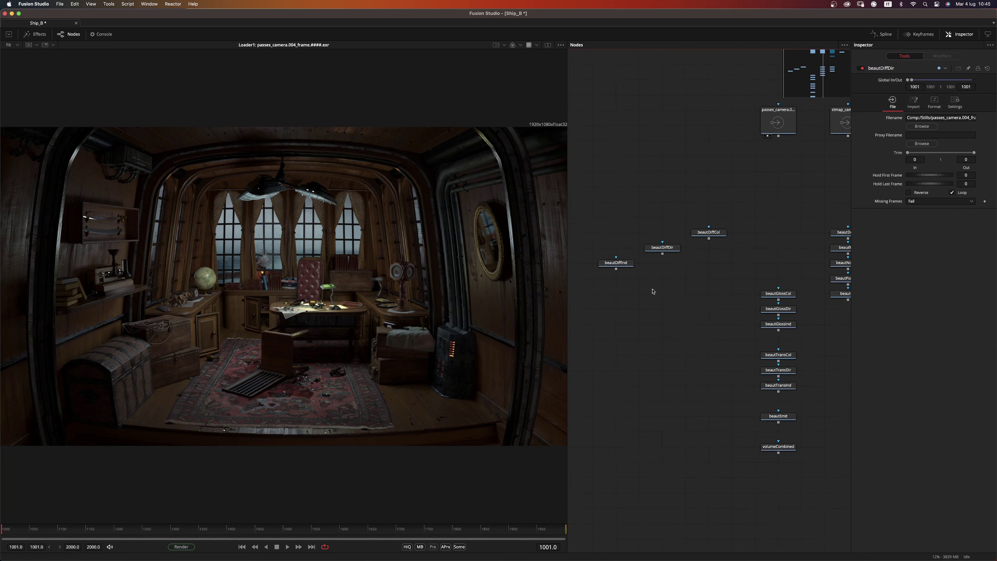
Add a Channel Booleans node with beautDiffInd and beautDiffDir connected as its inputs
scroll(653, 291, up, 1)
key(shift+space)
text(channel)
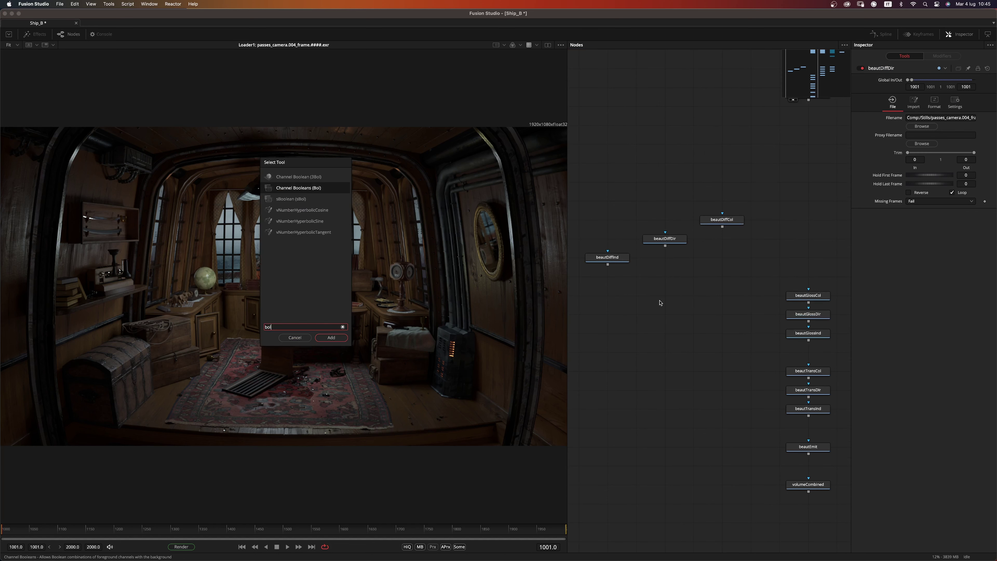
key(Return)
drag(608, 265, 641, 295)
mouse_move(665, 246)
mouse_down()
mouse_move(653, 290)
mouse_move(654, 256)
mouse_up()
Set the Channel Booleans operation to Add with To Alpha on Do Nothing, and view its output
click(914, 100)
click(915, 107)
click(938, 133)
click(938, 201)
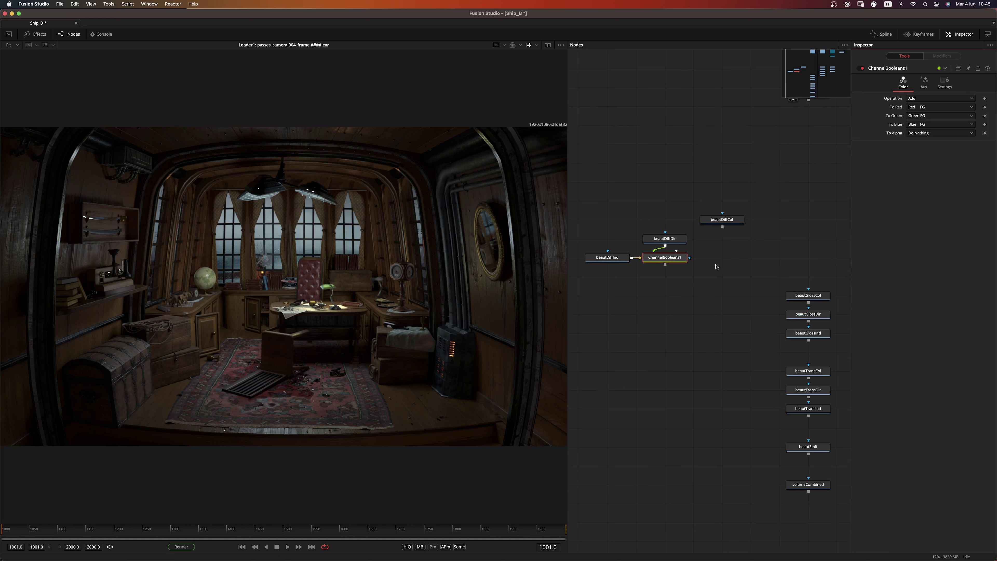
drag(664, 257, 401, 408)
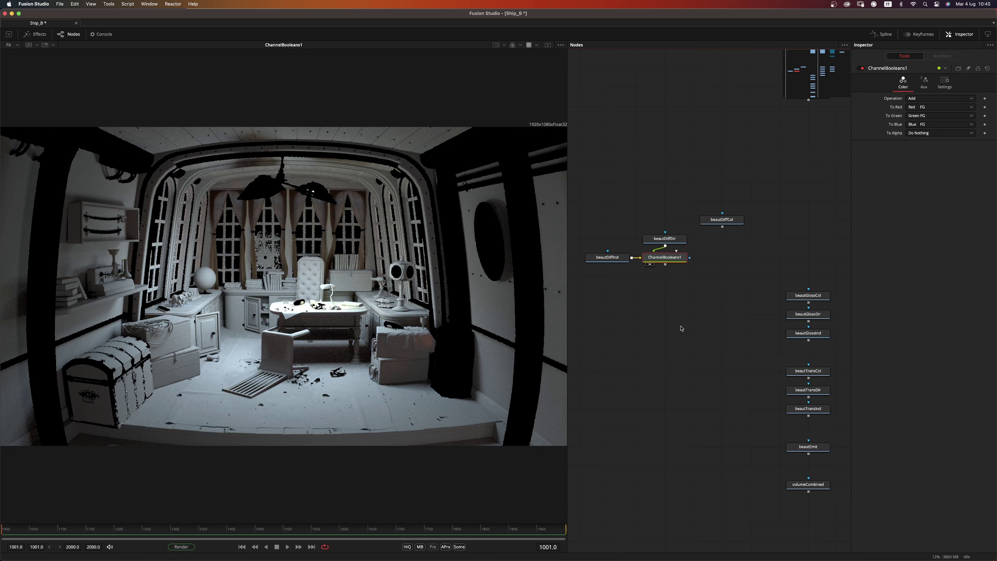
Add a second Channel Booleans node fed by ChannelBooleans1 and beautDiffCol, and place it beside the first
key(shift+space)
text(bol)
key(Return)
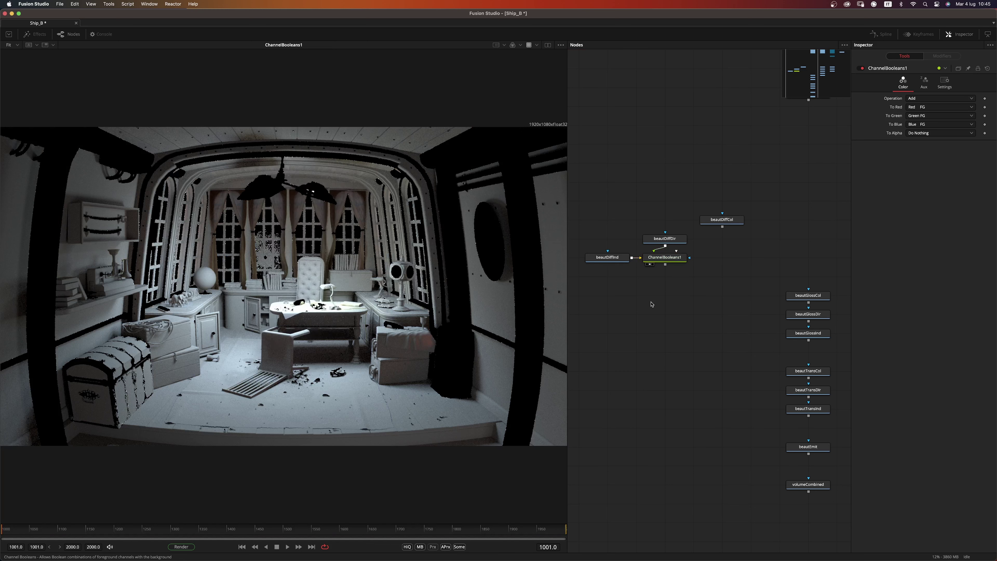
drag(667, 271, 720, 297)
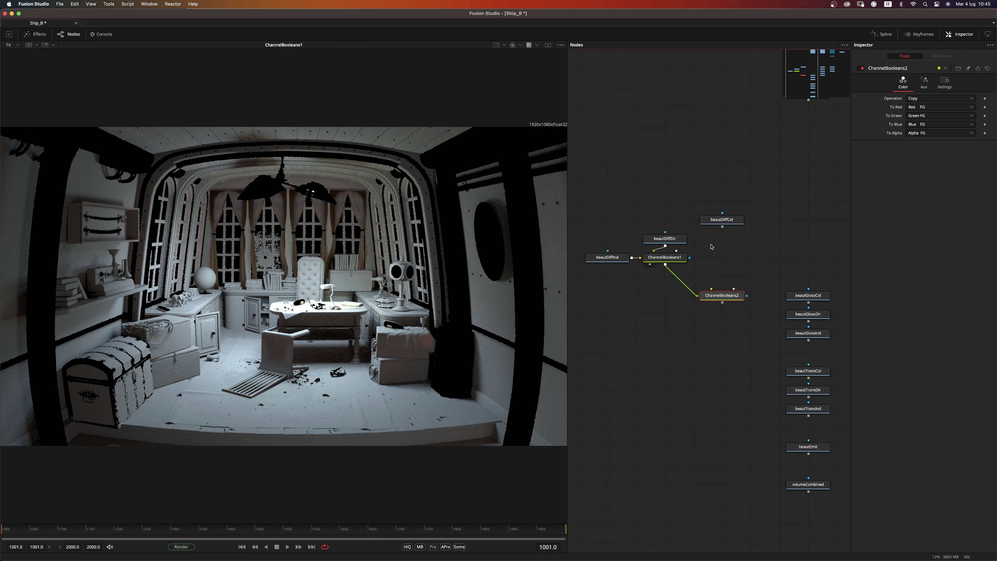
drag(723, 227, 722, 258)
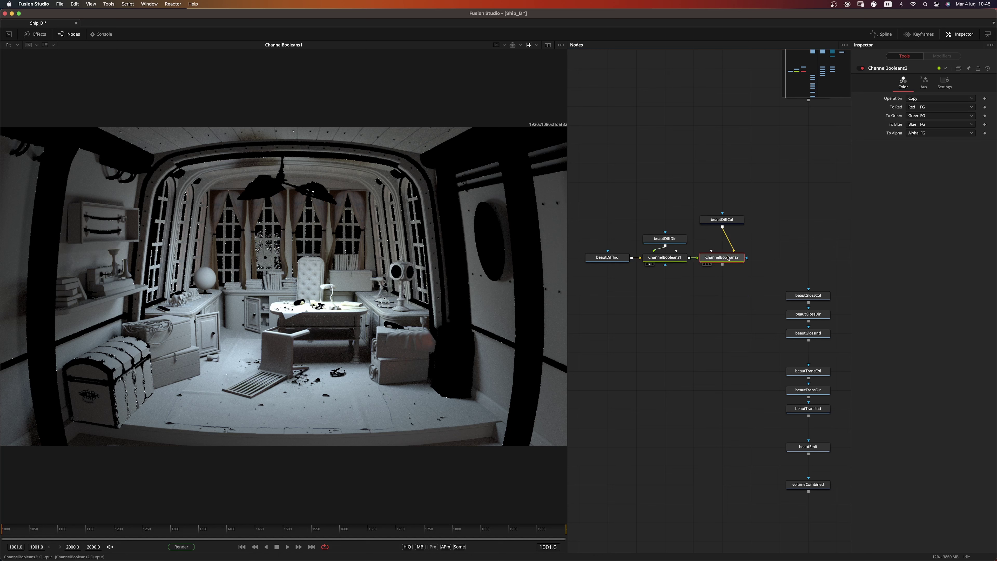
View the second Channel Booleans node and set its operation to Multiply with To Alpha on Do Nothing
key(1)
click(929, 99)
click(924, 144)
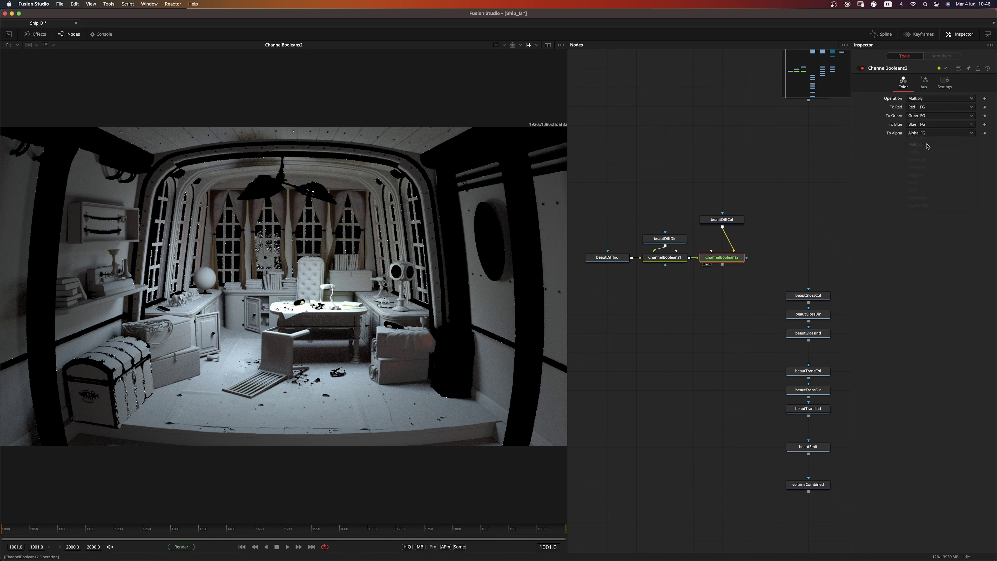
click(927, 134)
click(927, 141)
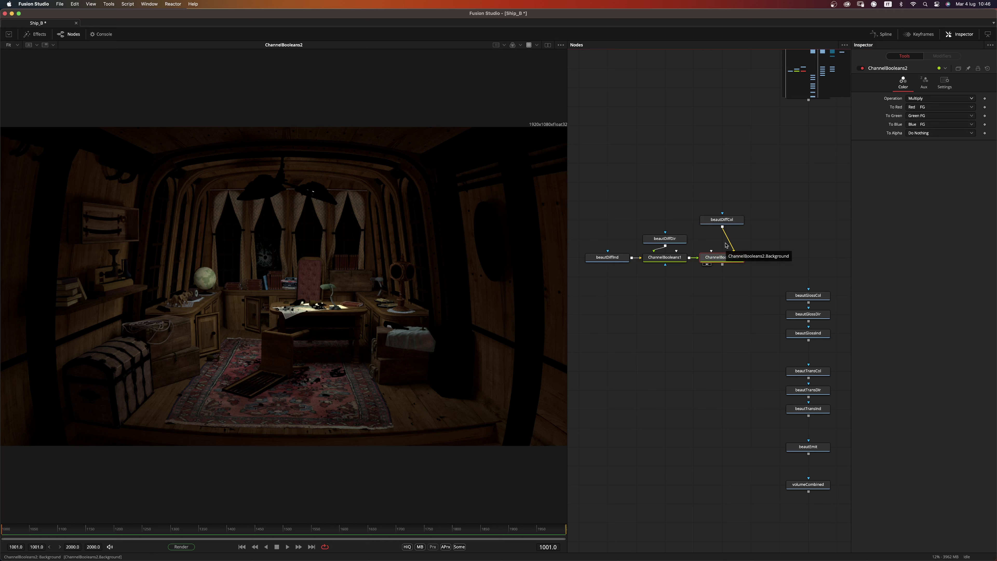
Move the three beautGloss loaders below the diffuse chain and arrange them in the same staggered layout
click(666, 201)
drag(697, 291, 706, 217)
drag(768, 216, 838, 277)
drag(828, 225, 743, 225)
drag(731, 261, 617, 261)
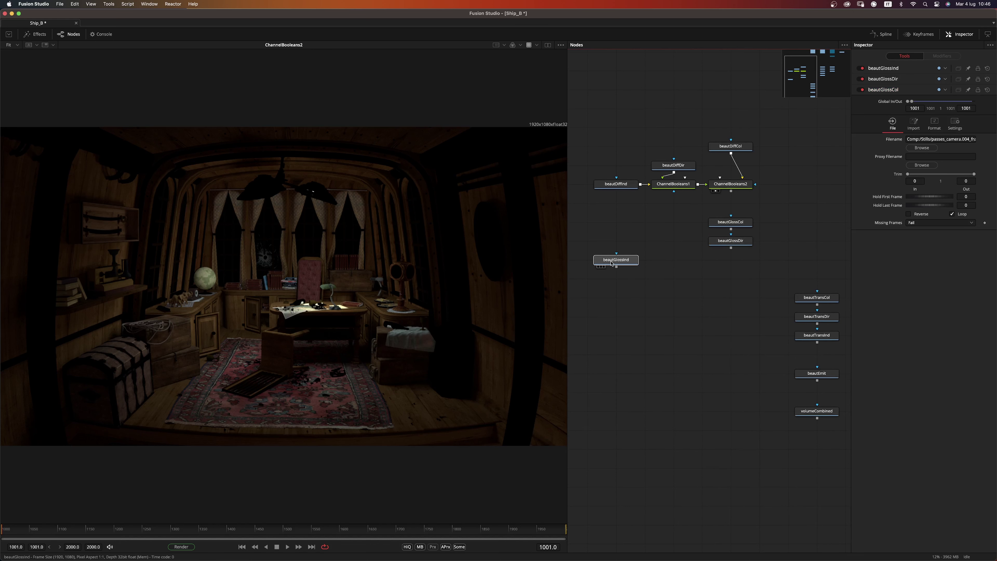
drag(729, 246, 672, 245)
Duplicate ChannelBooleans1 and ChannelBooleans2 and place the copies in the gloss row
drag(759, 203, 651, 180)
click(748, 288)
key(super+v)
drag(743, 298, 743, 259)
click(717, 291)
Connect the beautGloss loaders to the copied Channel Booleans nodes, with beautGlossCol feeding the Multiply node, and view the result
drag(617, 267, 664, 255)
click(658, 266)
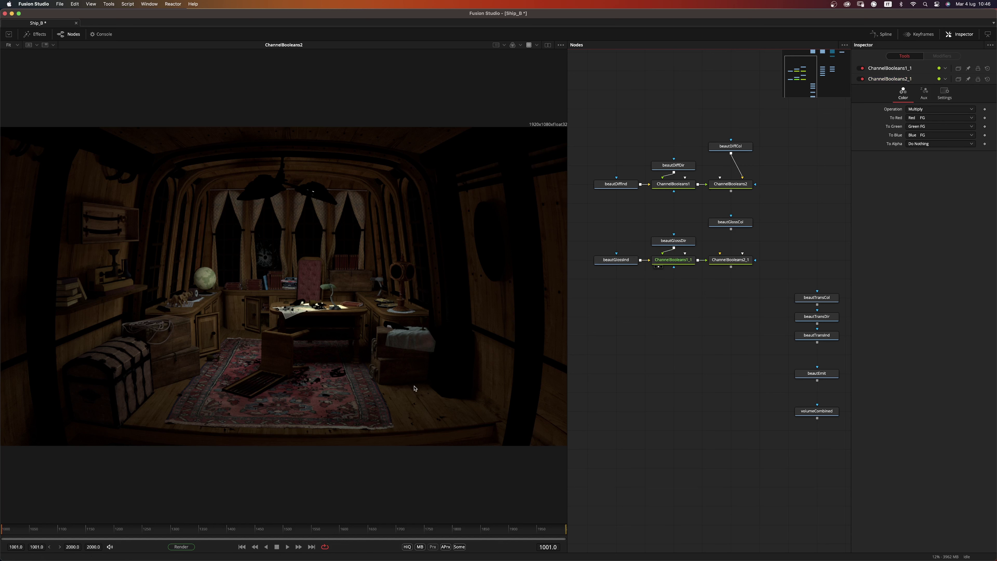
drag(731, 229, 730, 263)
click(730, 262)
key(1)
Arrange the three beautTrans loaders below the gloss chain, connect them to pasted Add and Multiply Channel Booleans copies, and view the result
drag(792, 275, 615, 343)
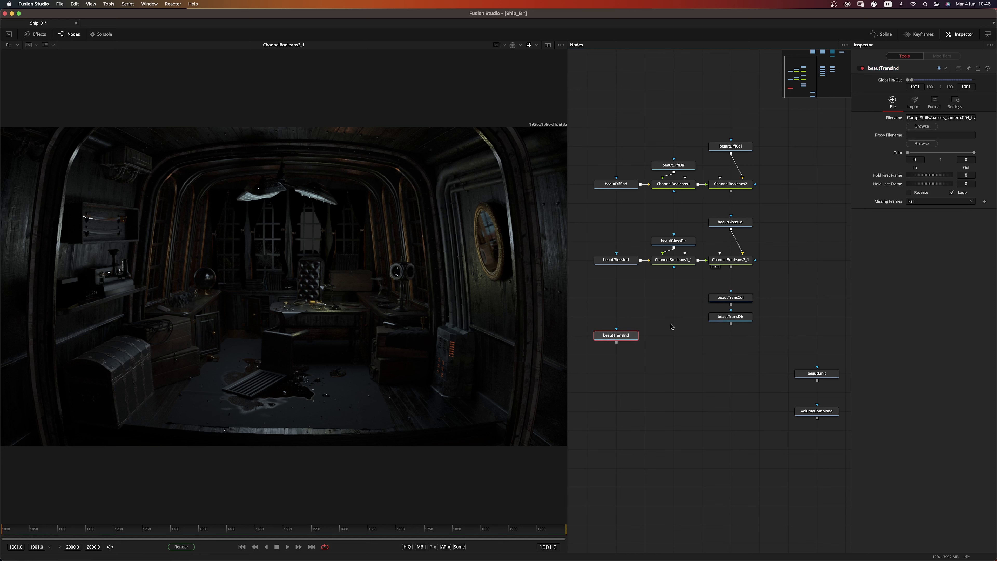
drag(730, 316, 673, 317)
key(super+v)
drag(740, 352, 739, 333)
drag(617, 342, 672, 336)
drag(731, 305, 490, 456)
Move beautEmit and volumeCombined under the transmission chain, and shift the whole diffuse chain sideways past the gloss chain
scroll(706, 347, down, 3)
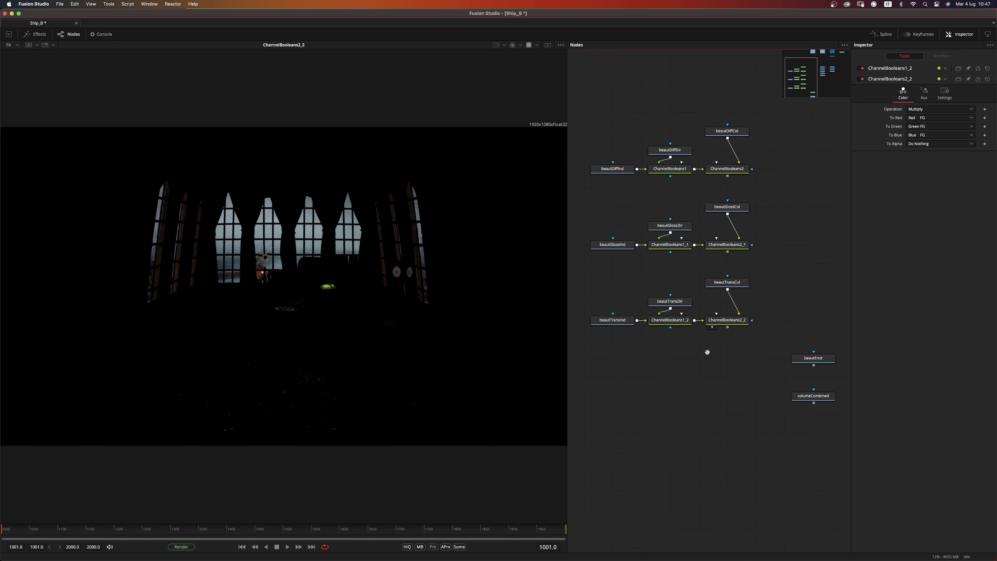
drag(772, 322, 832, 394)
drag(811, 340, 724, 359)
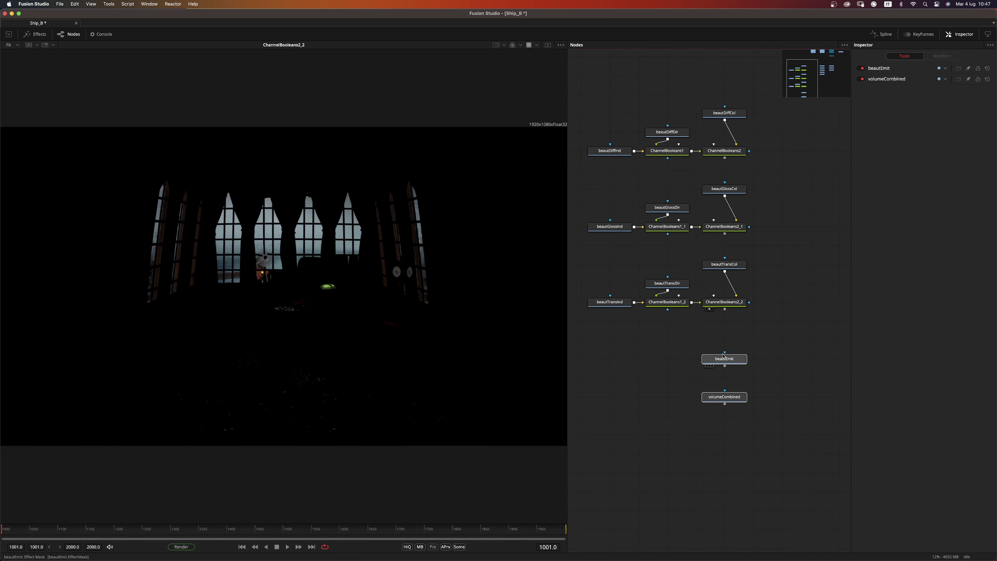
scroll(745, 154, up, 3)
drag(774, 136, 593, 221)
drag(733, 211, 818, 218)
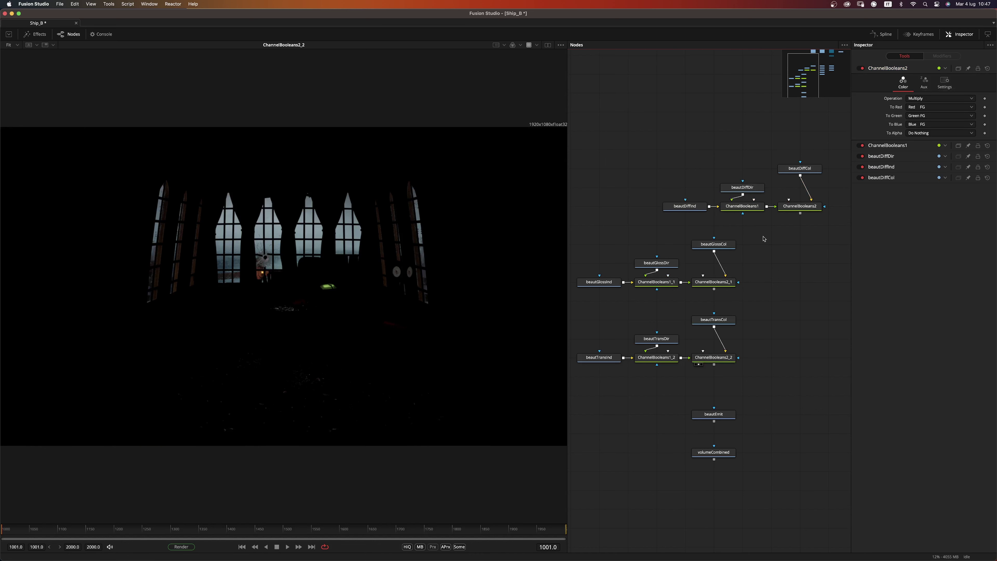
Add a Channel Booleans node in the gloss row and connect the diffuse and gloss chain outputs to it
key(shift+space)
text(bol)
key(Return)
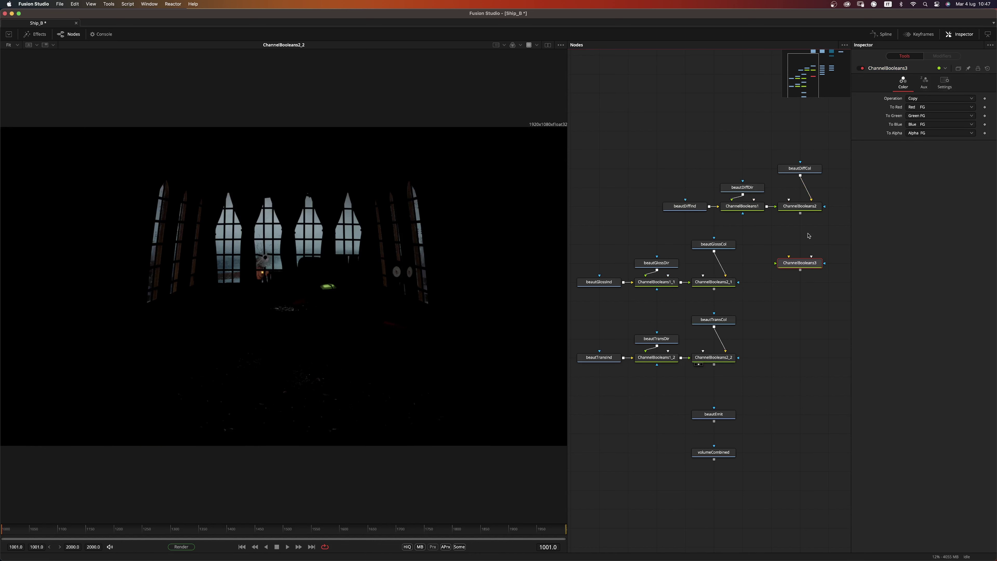
drag(800, 263, 800, 282)
drag(714, 290, 789, 282)
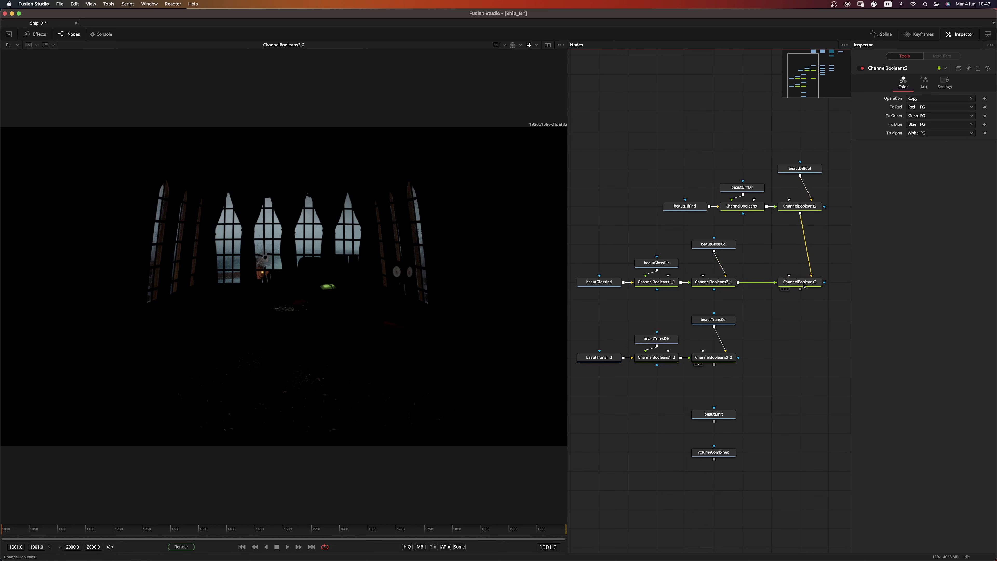
Set ChannelBooleans3 to Add with To Alpha on Do Nothing, and view the diffuse and gloss sum
click(941, 98)
click(919, 107)
click(929, 133)
click(920, 140)
key(1)
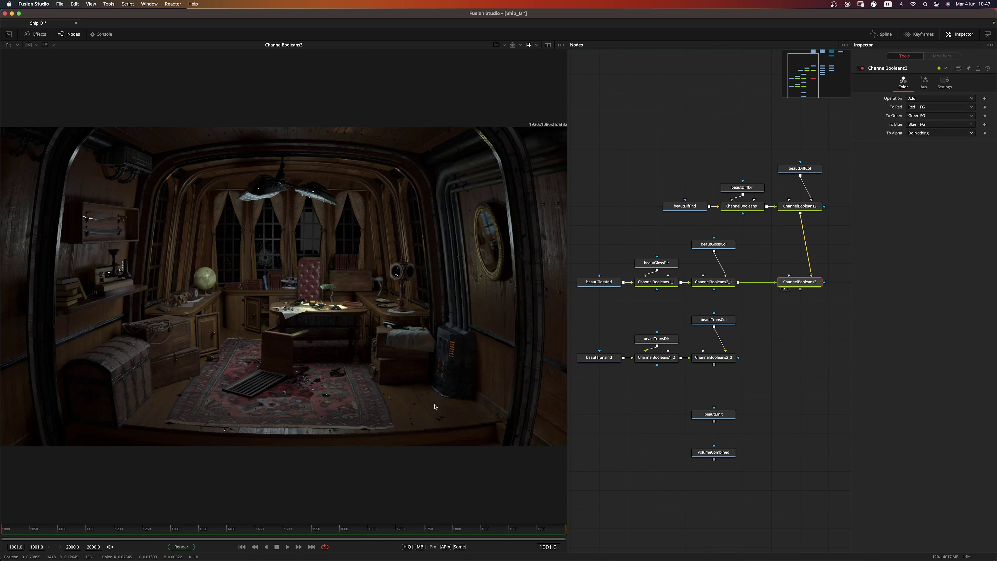
Paste a copy of the Add node in the transmission row, connect ChannelBooleans3 and ChannelBooleans2_2 to it, and view it
click(798, 357)
key(super+v)
drag(800, 289, 791, 357)
drag(714, 365, 710, 283)
key(1)
Paste another Add node beside beautEmit, connect ChannelBooleans3_1 and beautEmit to it, and view it
click(776, 275)
key(ctrl+v)
drag(724, 329, 734, 325)
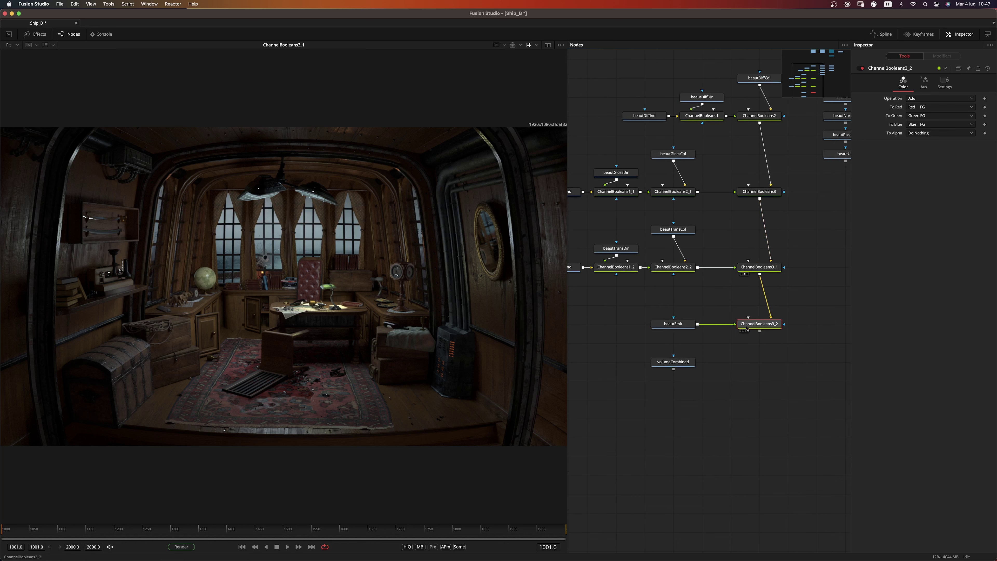
key(1)
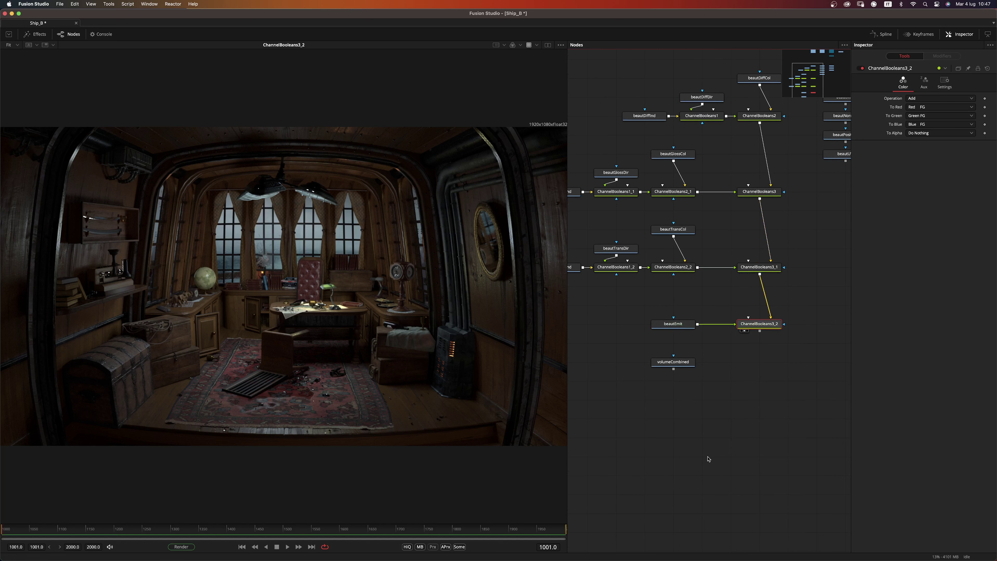
Compare the rebuilt beauty from ChannelBooleans3_2 with the original passes_camera loader, examining the desk area up close
drag(727, 400, 730, 429)
scroll(732, 432, down, 1)
click(471, 443)
key(period)
drag(734, 124, 717, 293)
drag(746, 165, 493, 354)
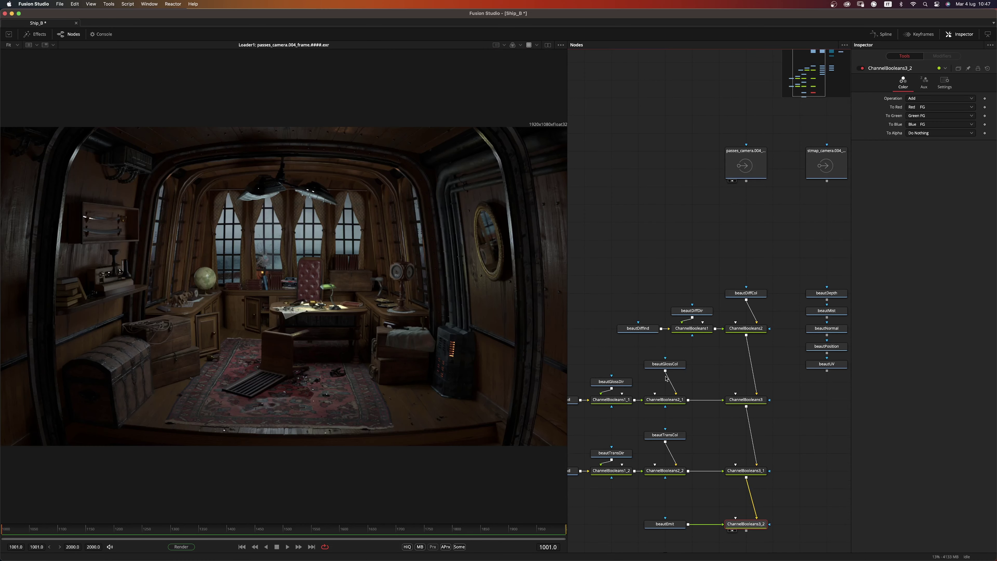
drag(625, 426, 636, 312)
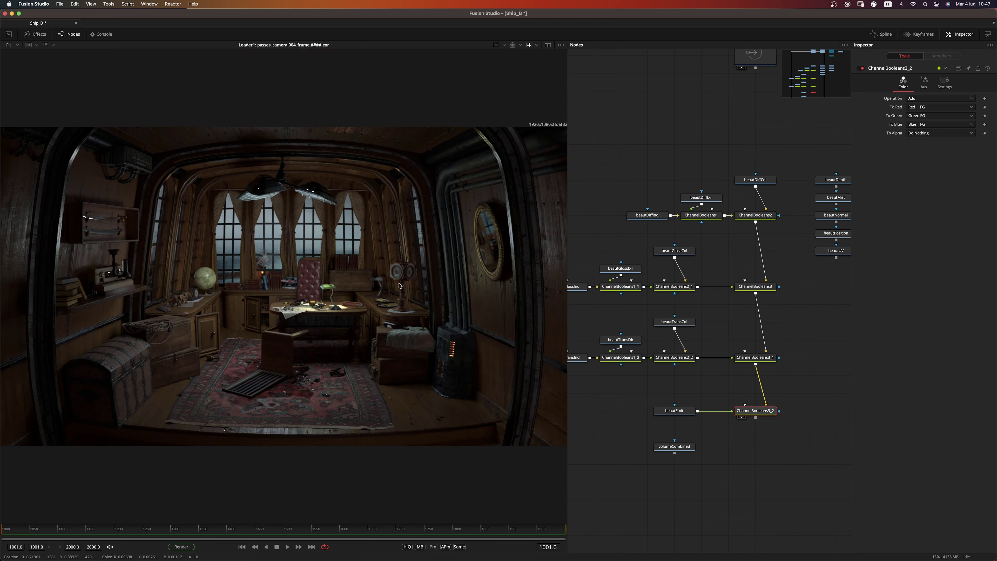
scroll(428, 281, up, 5)
scroll(374, 308, down, 1)
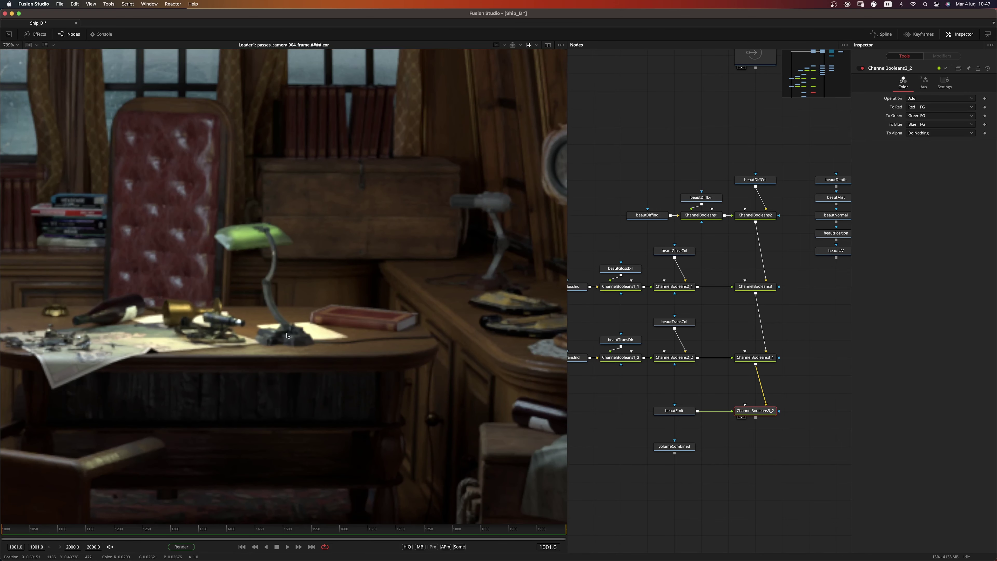
key(comma)
drag(293, 340, 237, 386)
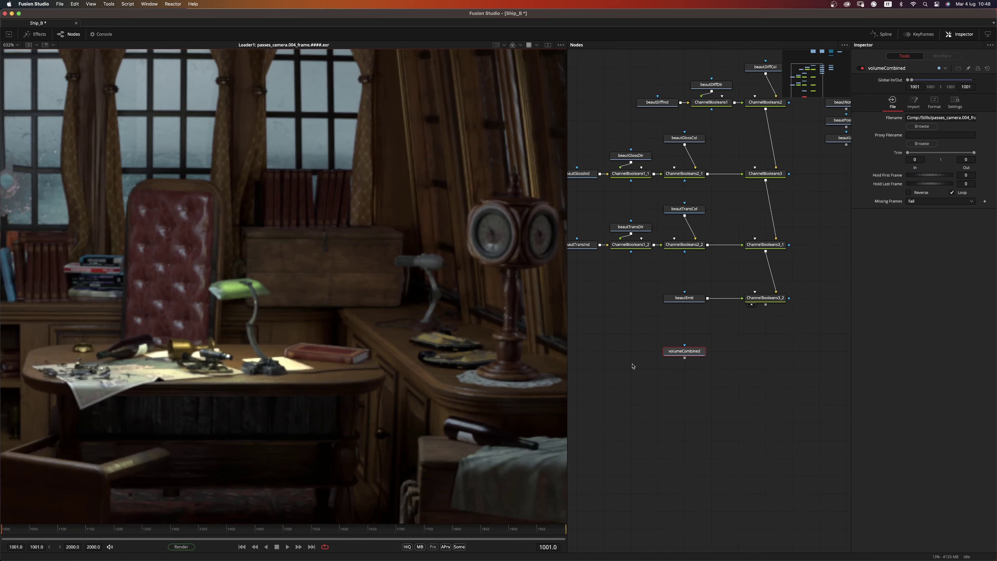
Move volumeCombined further down and add an OIDN Denoiser node below the emission Add node
drag(695, 352, 695, 404)
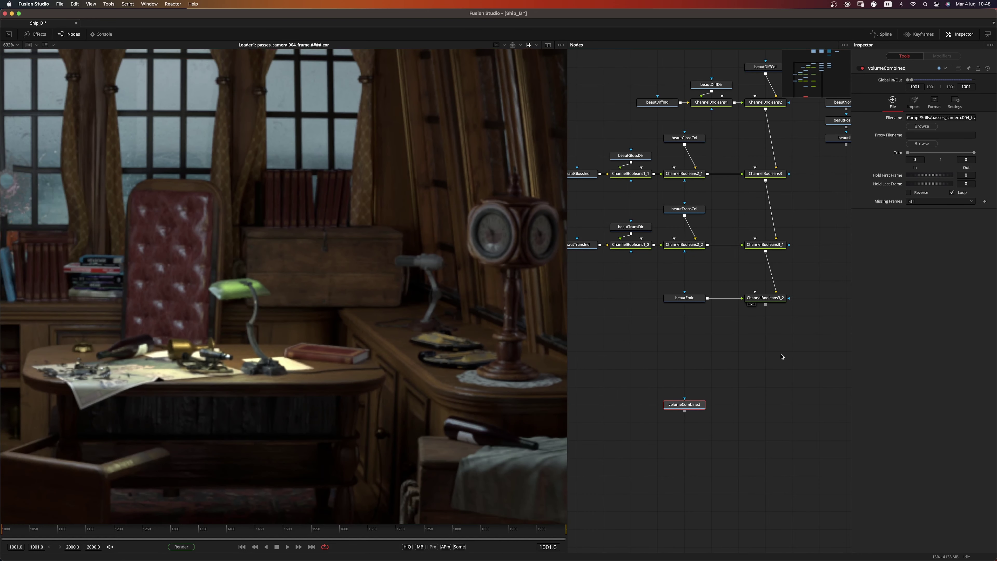
key(shift+space)
text(bol)
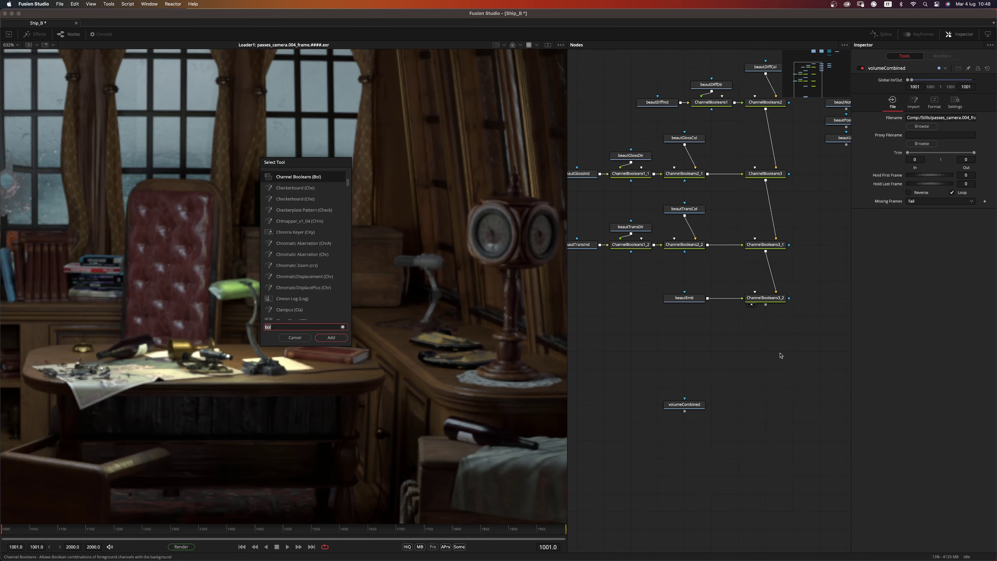
key(BackSpace)
key(BackSpace)
key(BackSpace)
text(oif)
key(Escape)
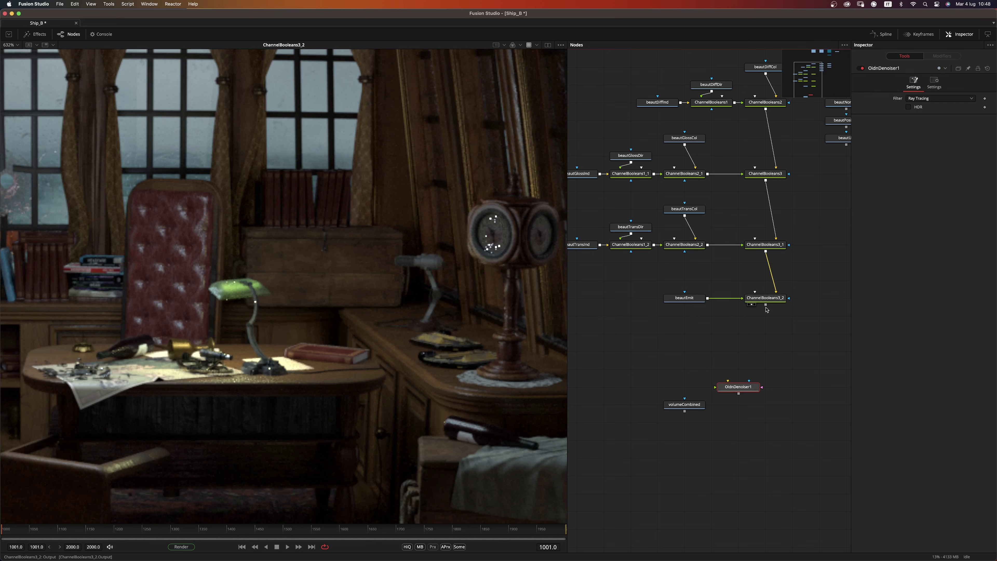
Connect ChannelBooleans3_2 to the OIDN Denoiser, place it directly below, and view the denoised full frame
drag(765, 305, 771, 368)
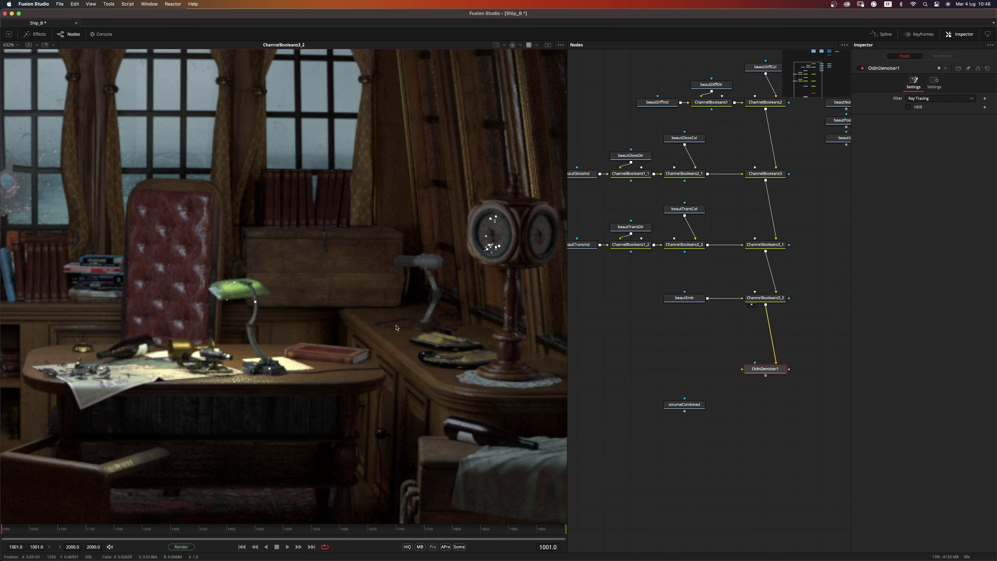
key(super+f)
drag(650, 448, 616, 473)
key(2)
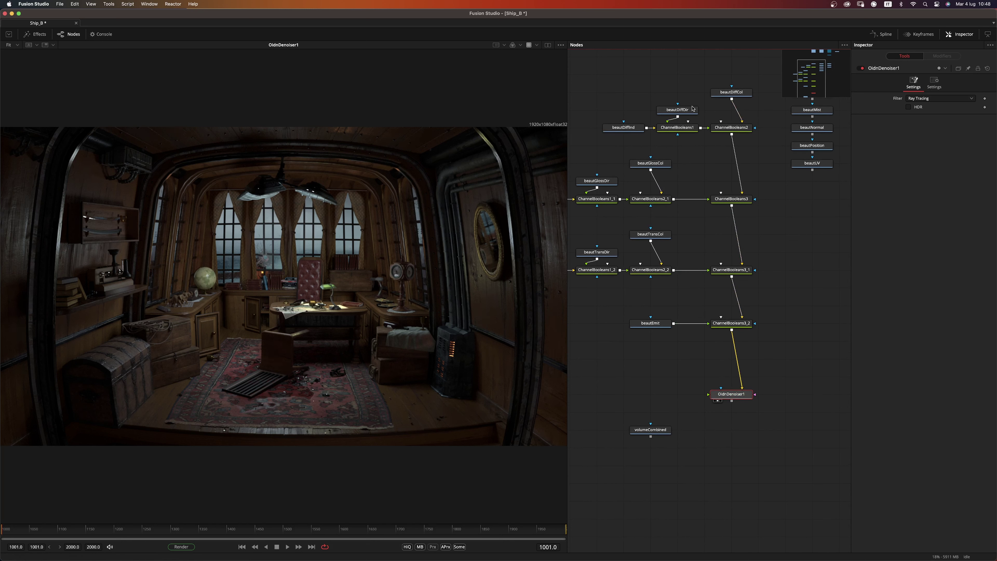
Compare the denoised output of OidnDenoiser1 with the original passes_camera loader, examining the desk area up close
scroll(673, 189, left, 2)
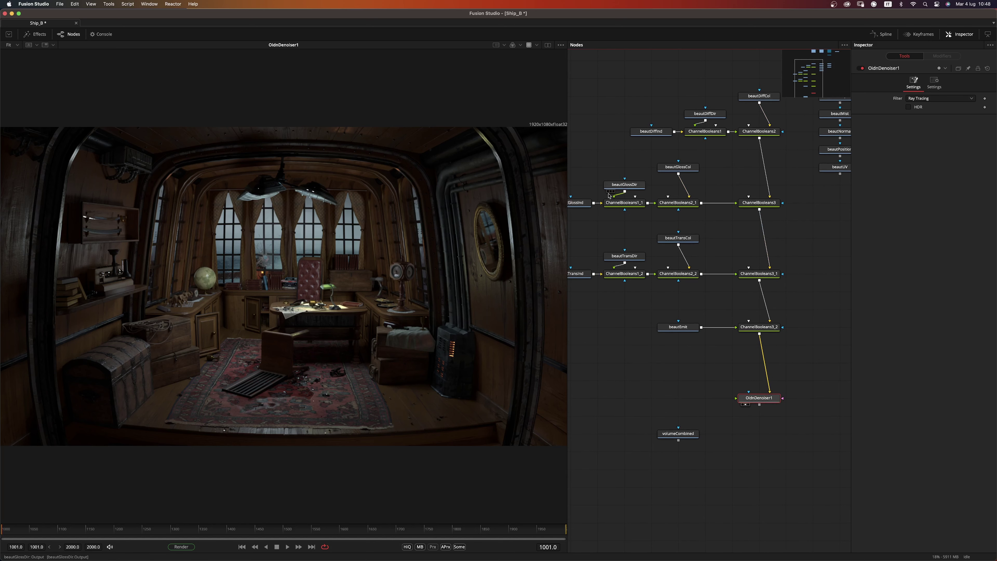
scroll(706, 423, right, 4)
scroll(707, 422, down, 2)
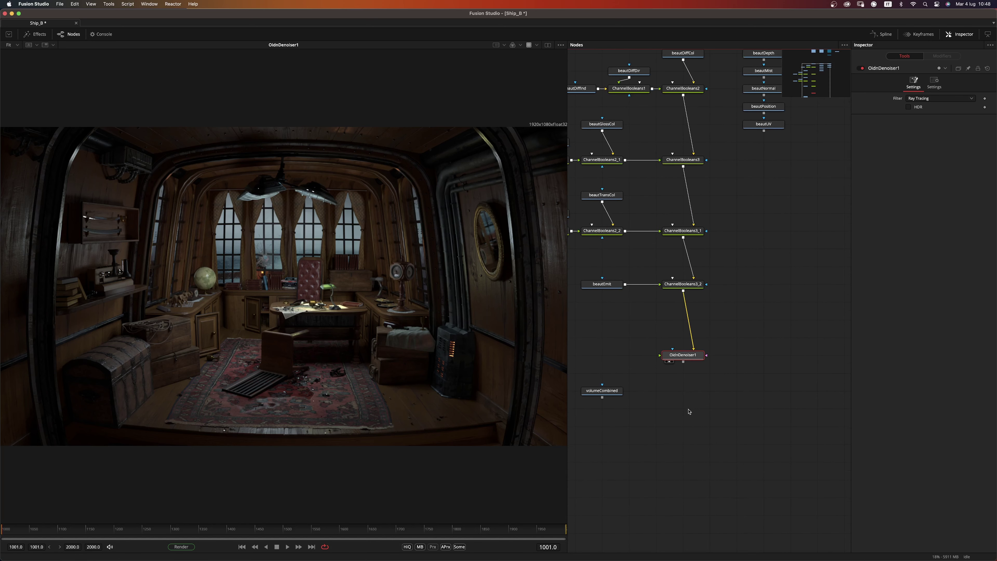
scroll(689, 413, up, 2)
scroll(689, 413, left, 1)
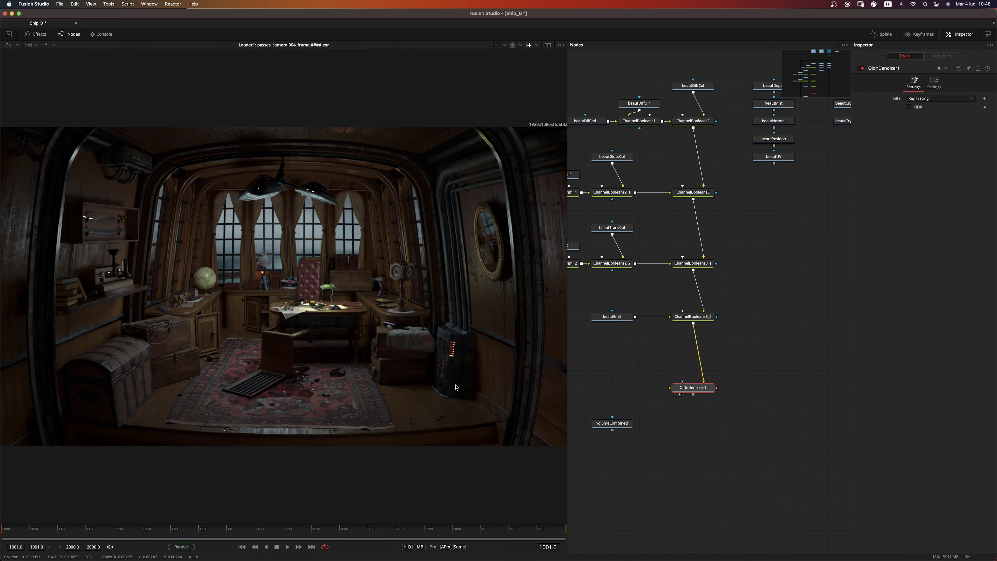
scroll(301, 310, up, 6)
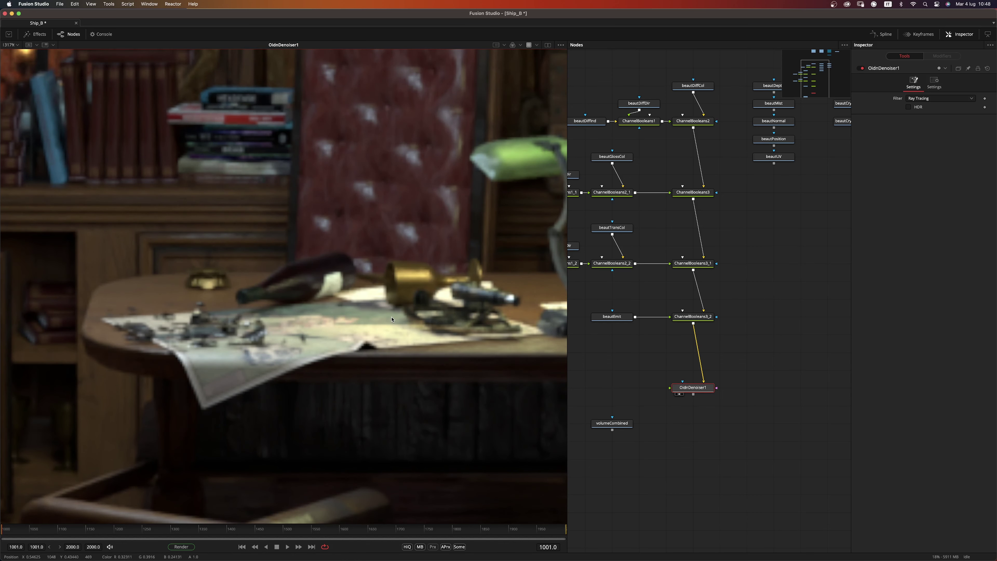
key(1)
scroll(332, 331, down, 2)
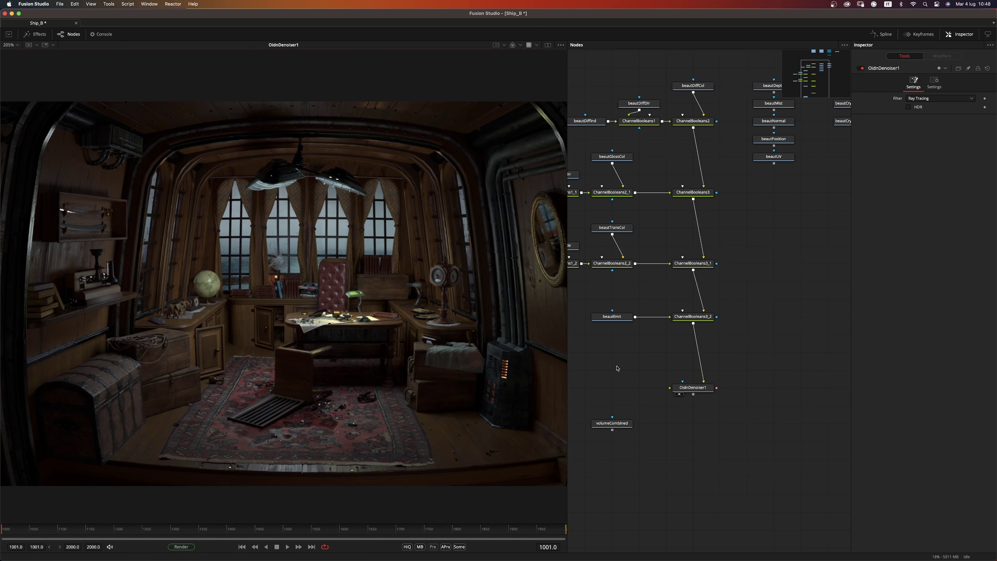
key(ctrl+f)
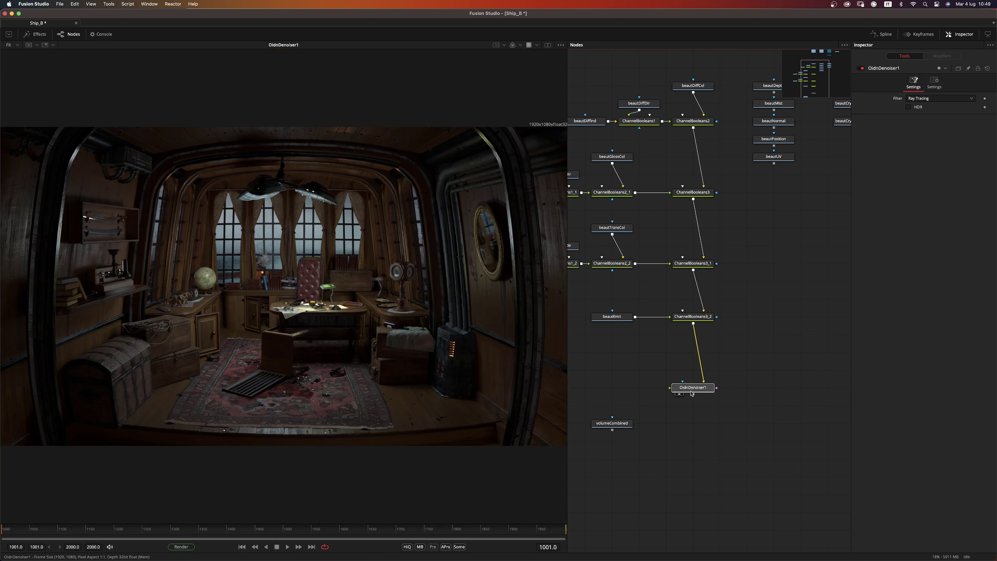
Delete the OIDN Denoiser, move volumeCombined slightly up, and inspect its color and alpha channels
key(Delete)
drag(616, 424, 364, 457)
click(626, 390)
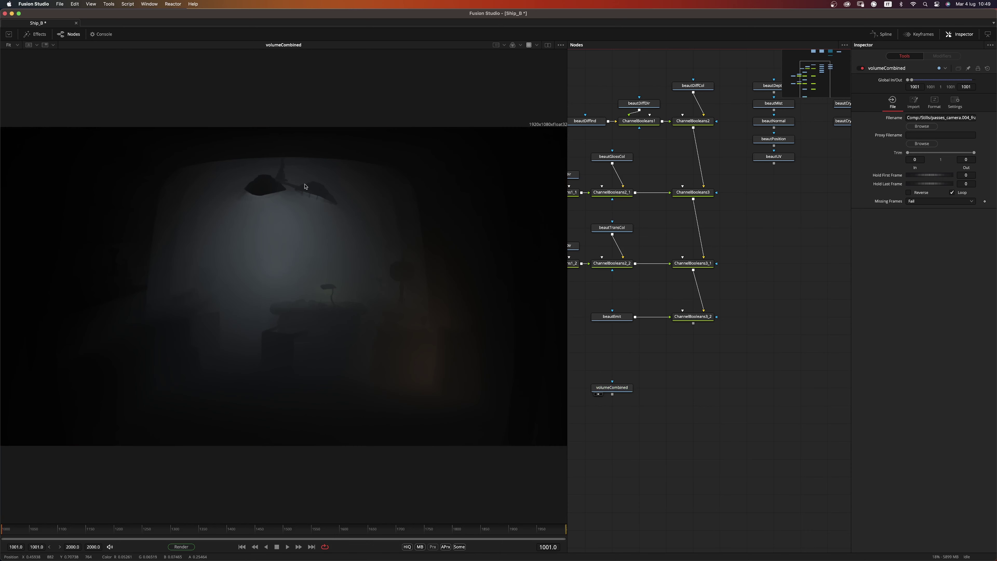
click(463, 310)
key(a)
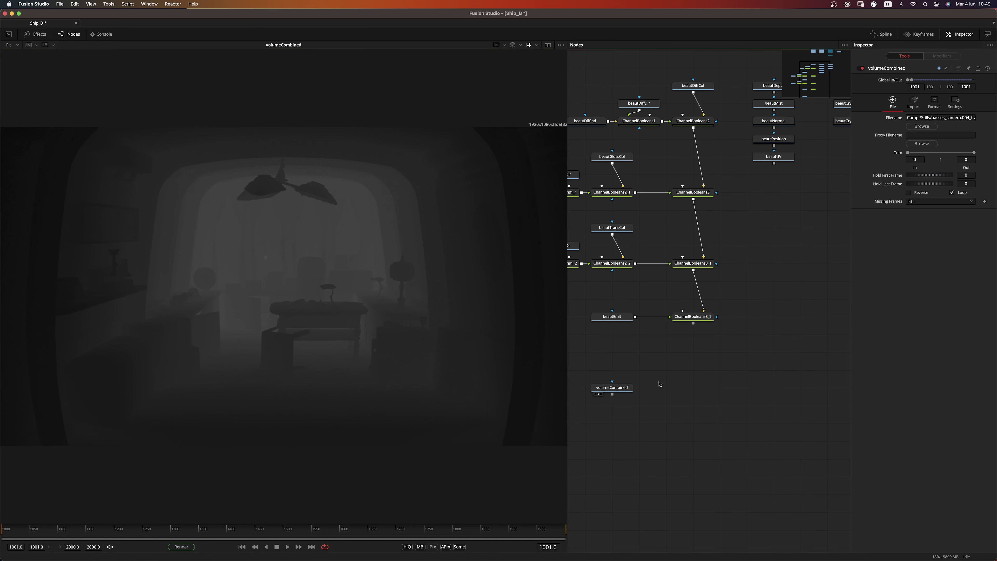
Merge volumeCombined over ChannelBooleans3_2, align the Merge node with both, and view the result
drag(627, 398, 695, 325)
click(697, 409)
drag(694, 388, 457, 364)
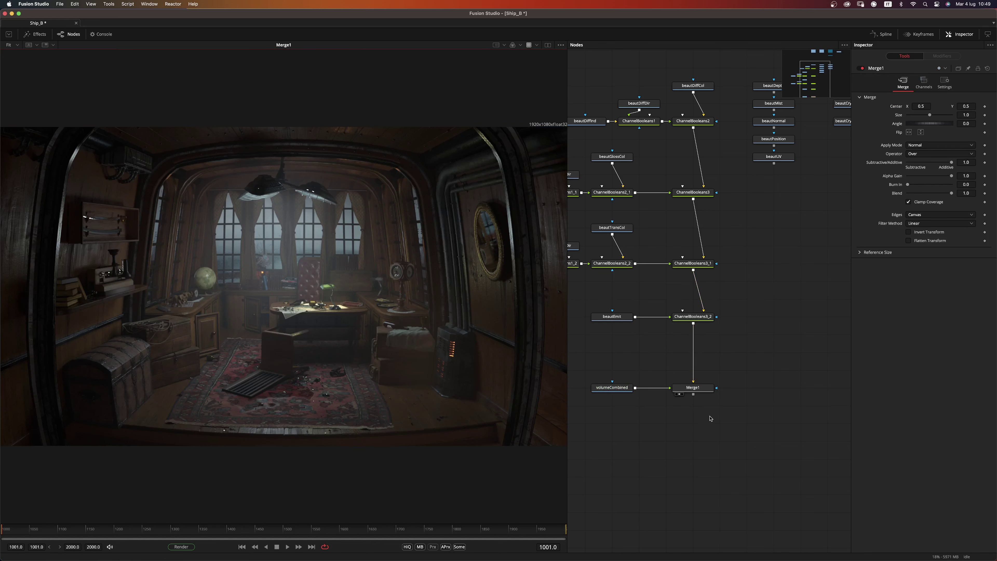
Paste copies of volumeCombined and Merge1 below the passes_camera loader, connect the loader to the copied Merge, and view it
drag(711, 419, 621, 380)
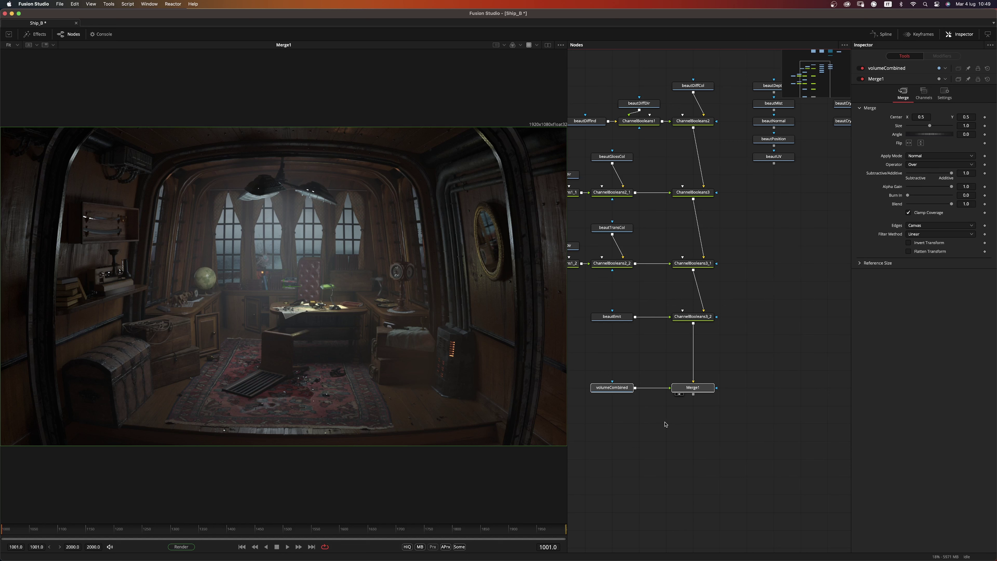
scroll(664, 423, up, 10)
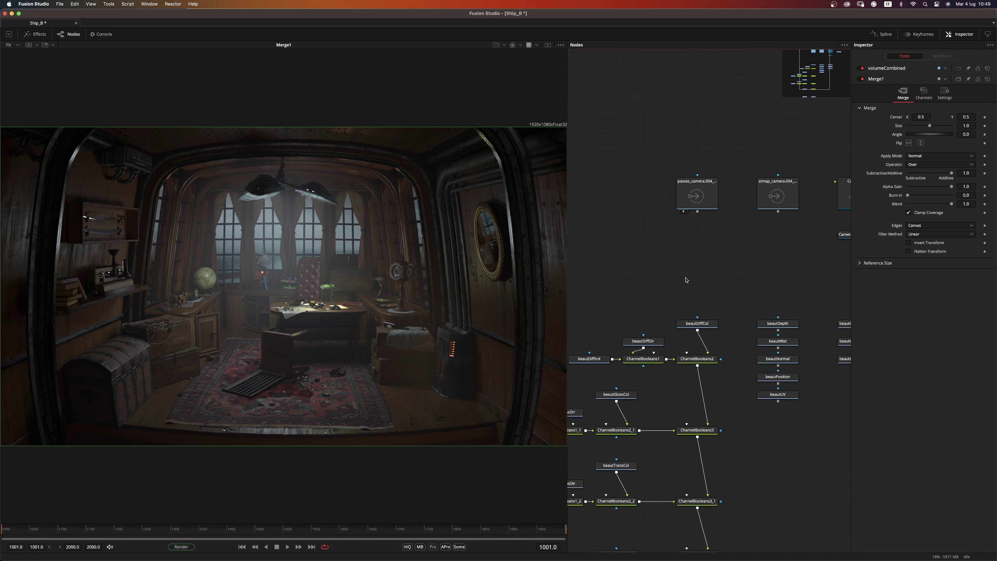
key(cmd+v)
drag(649, 253, 699, 237)
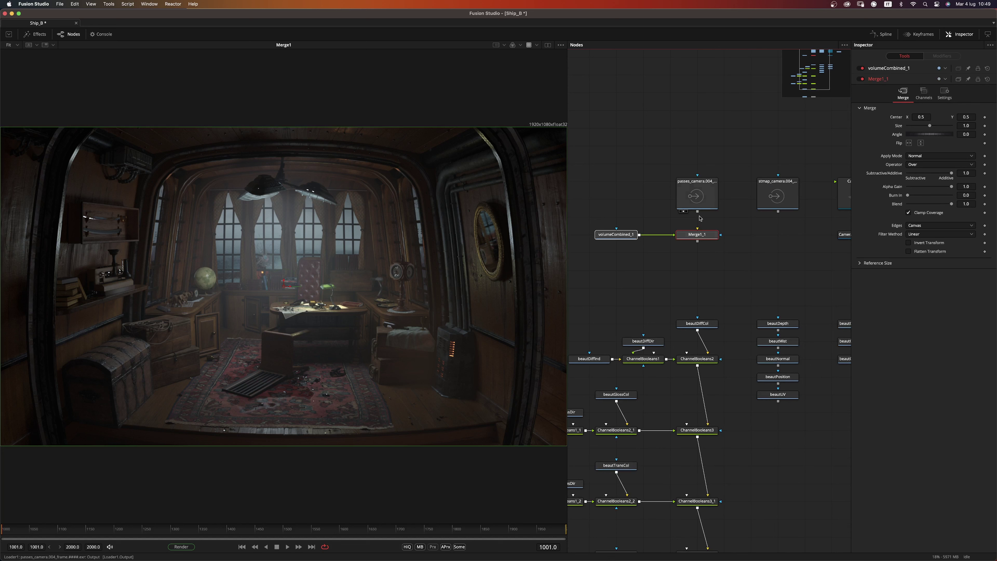
key(2)
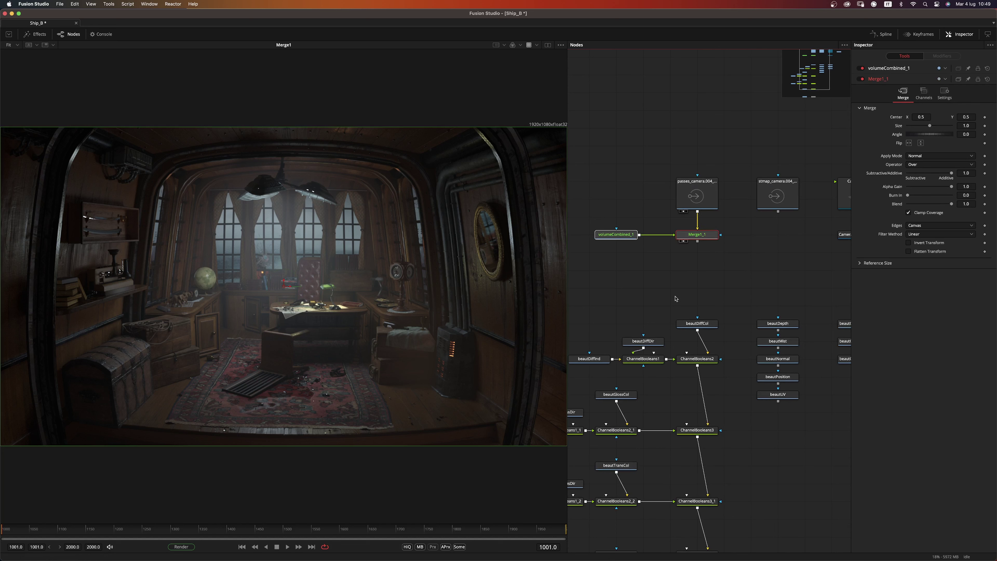
key(1)
scroll(675, 277, down, 2)
scroll(725, 427, down, 3)
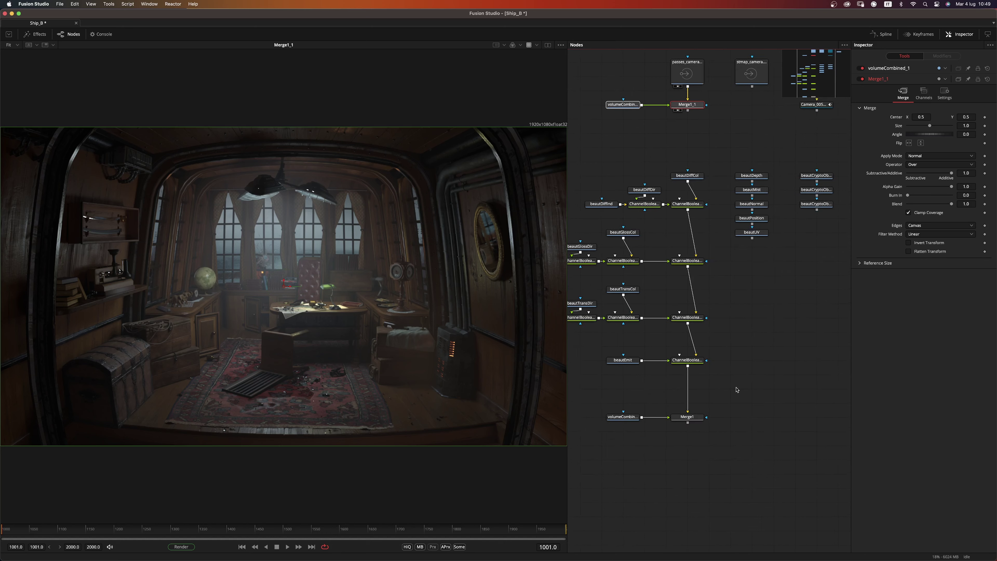
Insert a Color Corrector between ChannelBooleans2 and ChannelBooleans3, view its output, and return the viewer to Merge1
scroll(721, 409, up, 5)
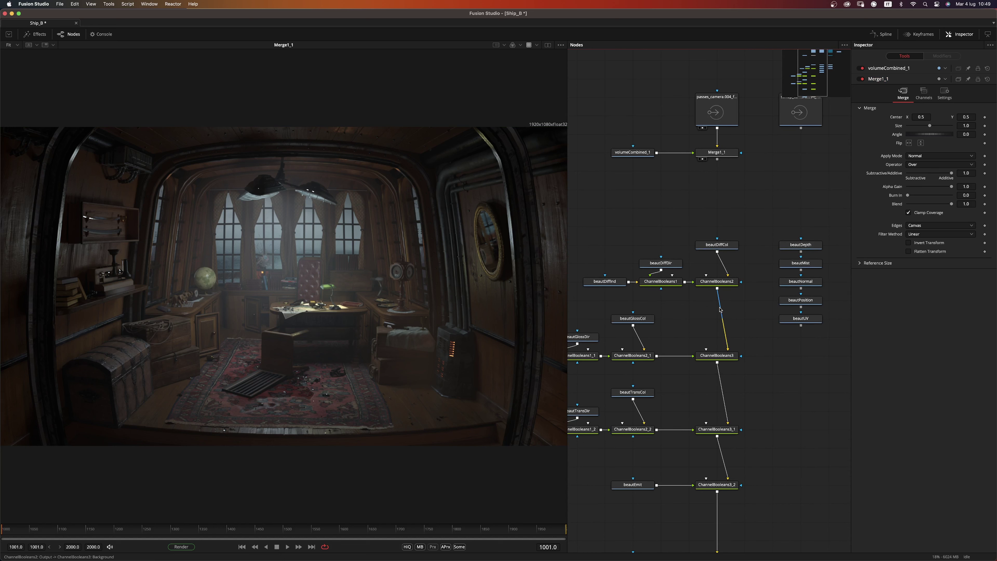
key(shift+space)
text(cc)
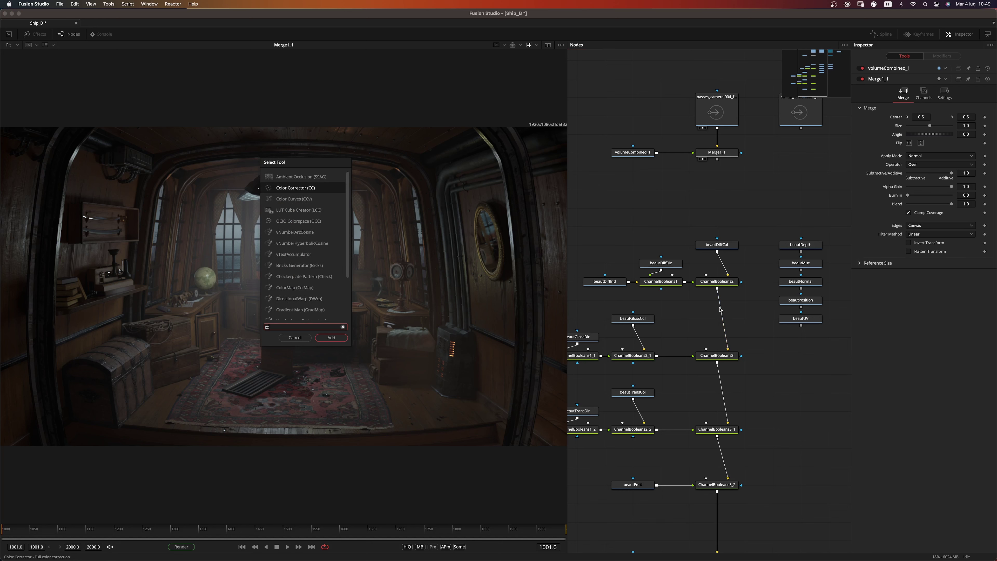
key(Return)
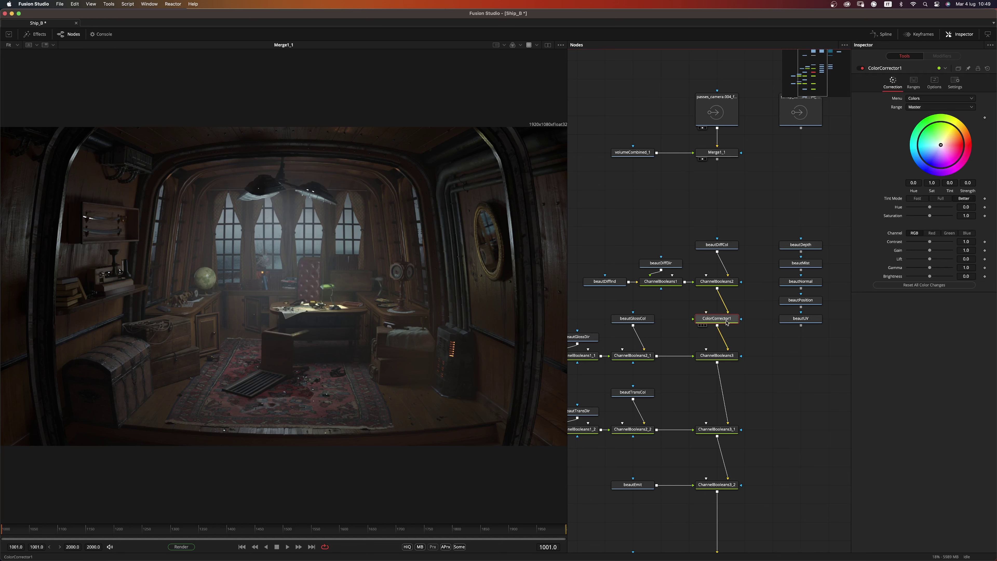
key(1)
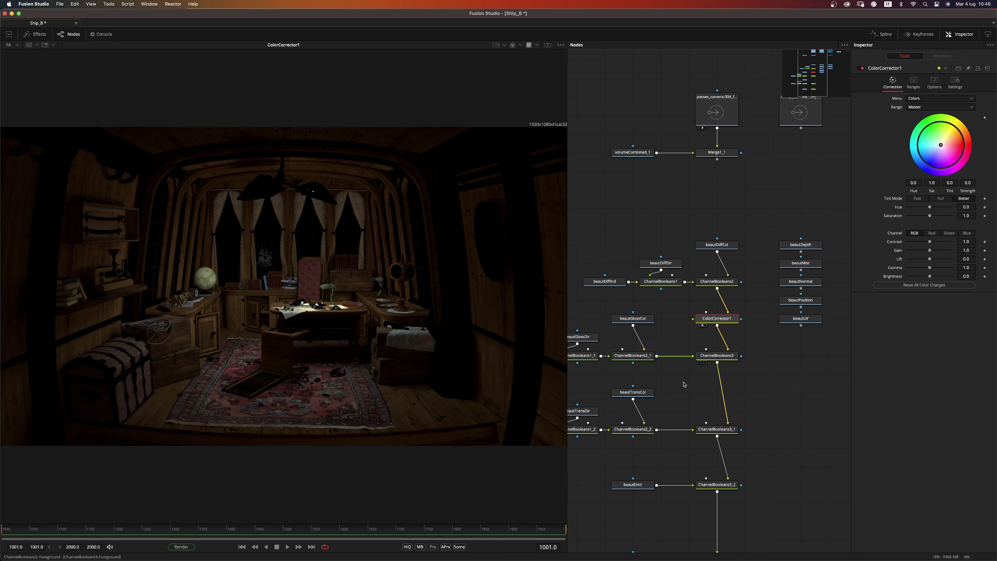
scroll(696, 354, down, 5)
key(1)
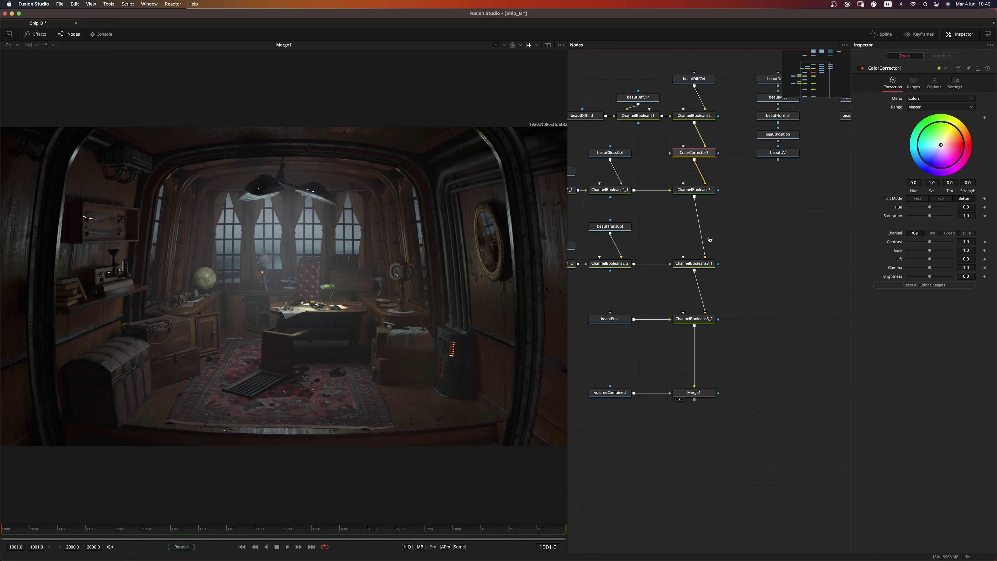
scroll(715, 278, up, 5)
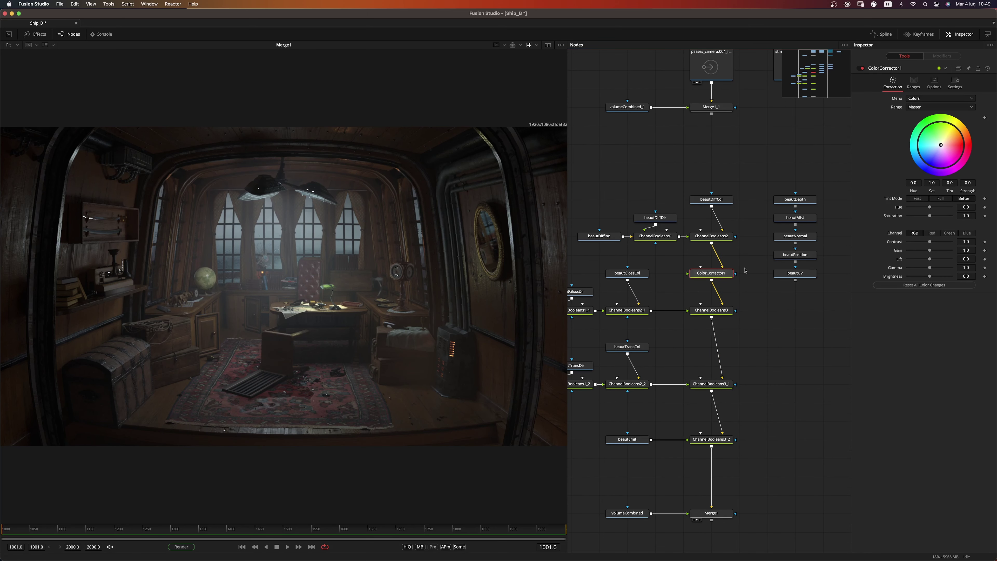
Set ColorCorrector1's gamma to 0.811 and tint it toward cyan at strength 0.2016, comparing Merge1 with Merge1_1
drag(931, 271, 919, 271)
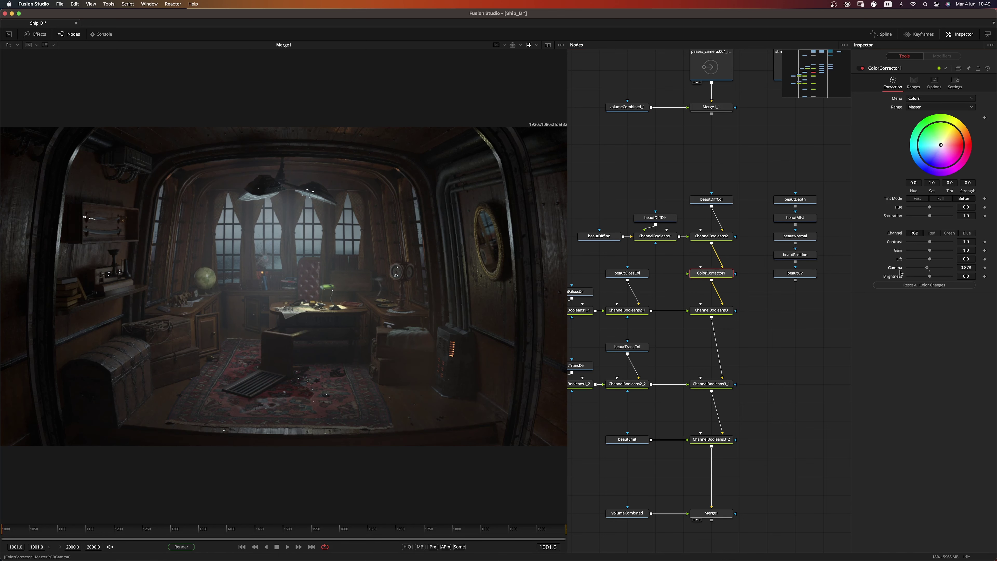
drag(888, 274, 891, 273)
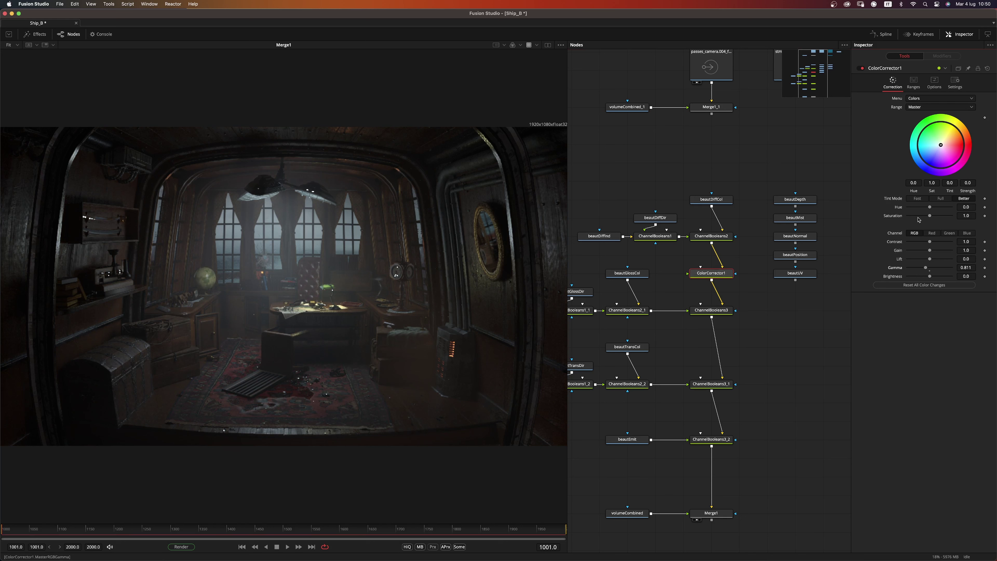
drag(940, 147, 934, 148)
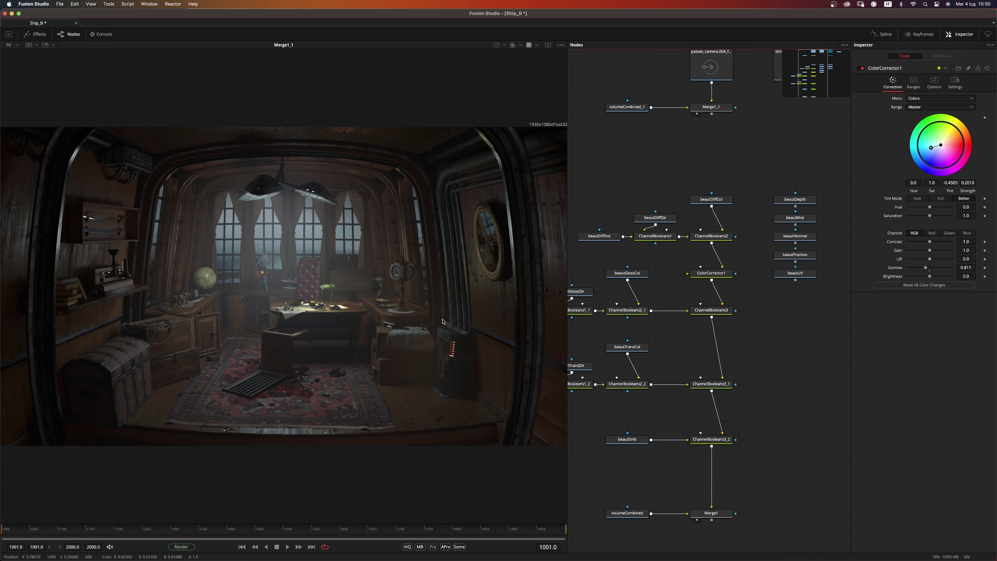
key(comma)
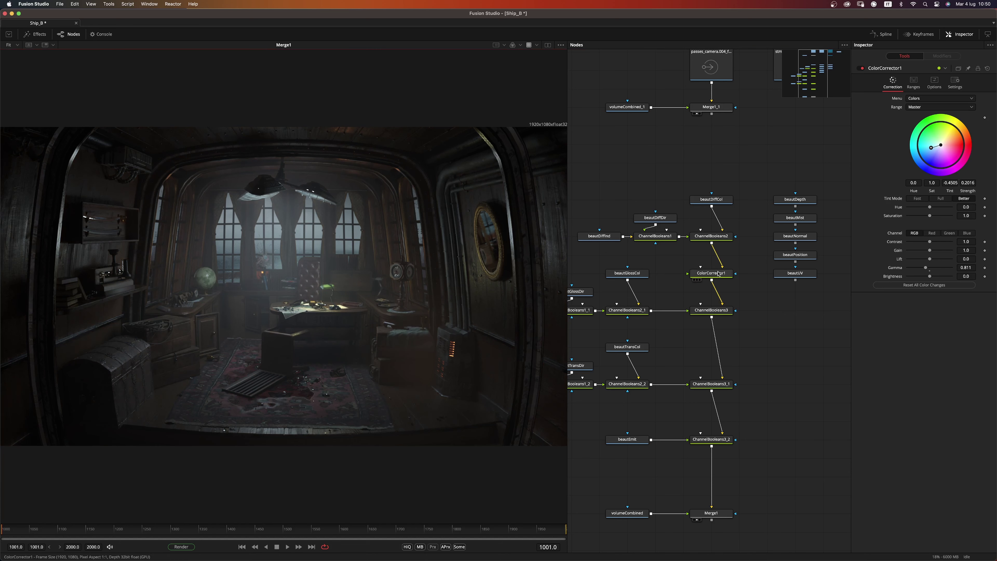
Place the passes_camera loader branch beside the pass tree, with volumeCombined_1 and Merge1_1 level with Merge1
scroll(719, 274, down, 5)
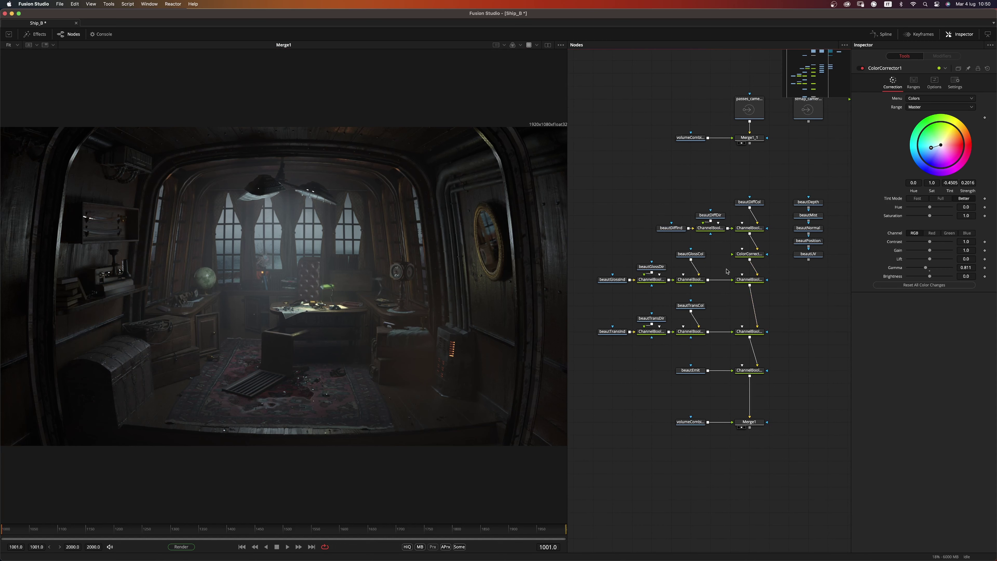
scroll(727, 271, left, 3)
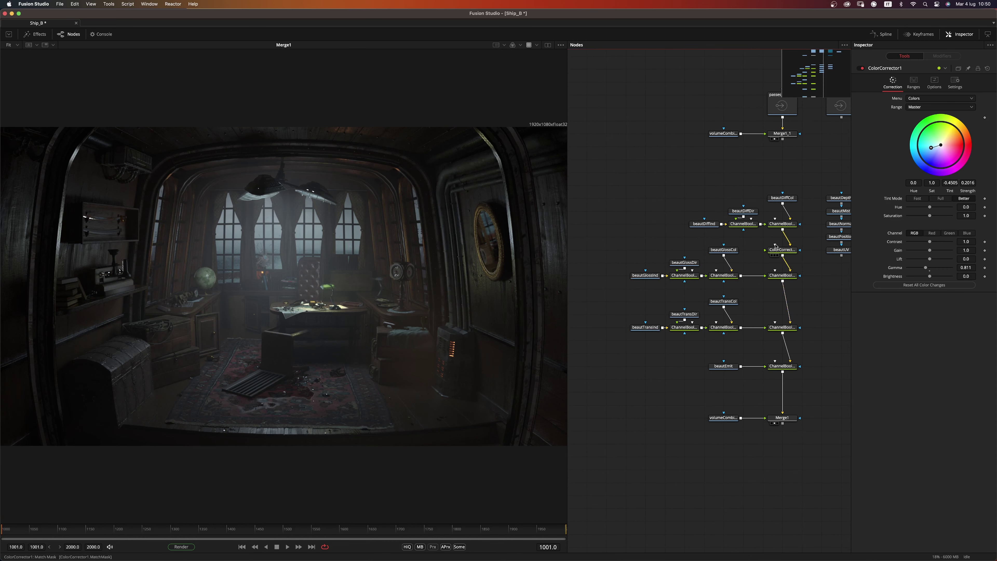
scroll(746, 198, up, 4)
scroll(746, 198, down, 3)
drag(702, 147, 688, 375)
scroll(660, 277, left, 4)
Copy the beautDiffInd, beautDiffDir and beautDiffCol nodes with their two Channel Booleans and paste them beside the passes_camera loader
super+click(685, 228)
scroll(734, 268, right, 6)
drag(690, 242, 766, 283)
scroll(734, 268, left, 5)
key(super+c)
click(617, 289)
key(super+v)
Insert a Channel Booleans node between the passes_camera loader and Merge1_1, and connect the copied diffuse branch to it
scroll(657, 284, up, 3)
scroll(695, 276, left, 3)
click(748, 246)
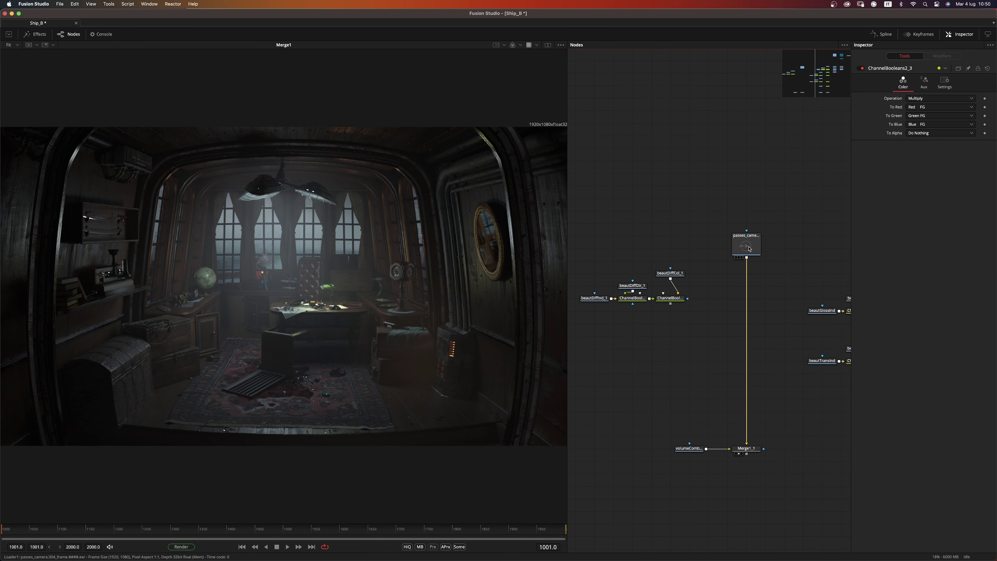
drag(750, 248, 532, 308)
key(shift+space)
text(bol)
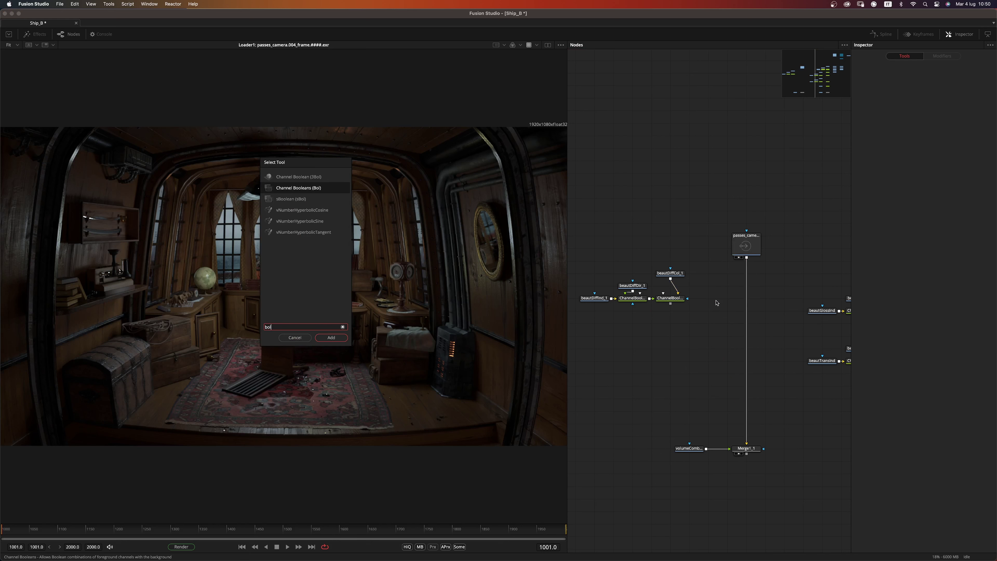
key(Return)
drag(736, 299, 747, 300)
drag(670, 303, 747, 302)
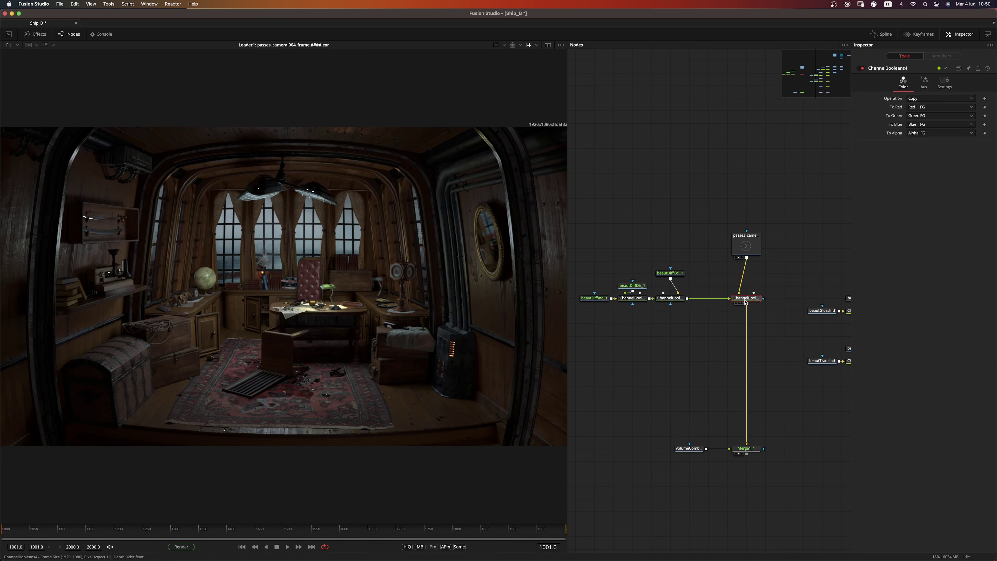
Set ChannelBooleans4's operation to Subtract with To Alpha on Do Nothing, and view the result
click(938, 99)
click(933, 120)
click(938, 133)
click(919, 109)
drag(755, 300, 425, 401)
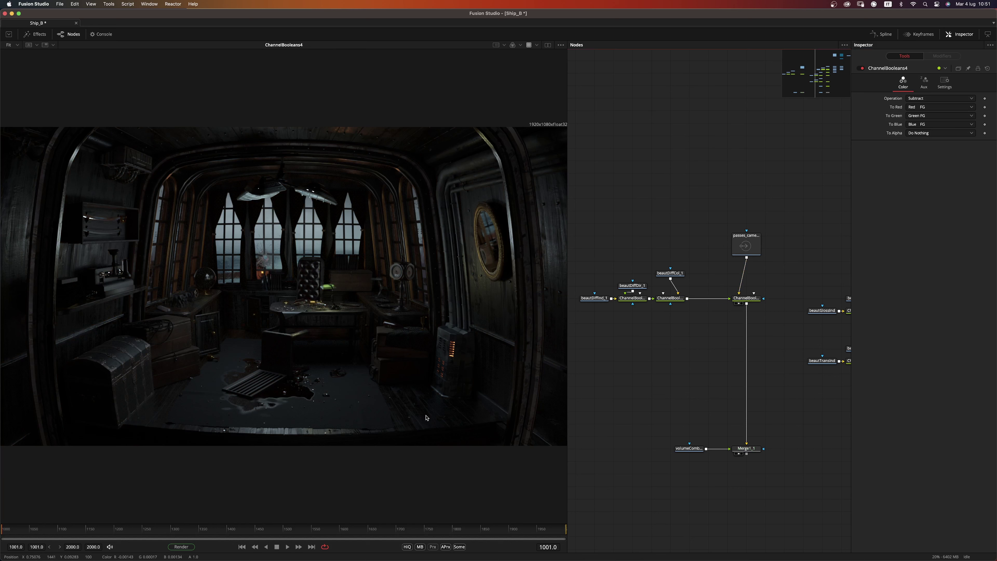
Copy ColorCorrector1 and paste it below the copied diffuse branch, connected to the branch's final Channel Booleans output
scroll(753, 373, right, 4)
scroll(758, 365, down, 2)
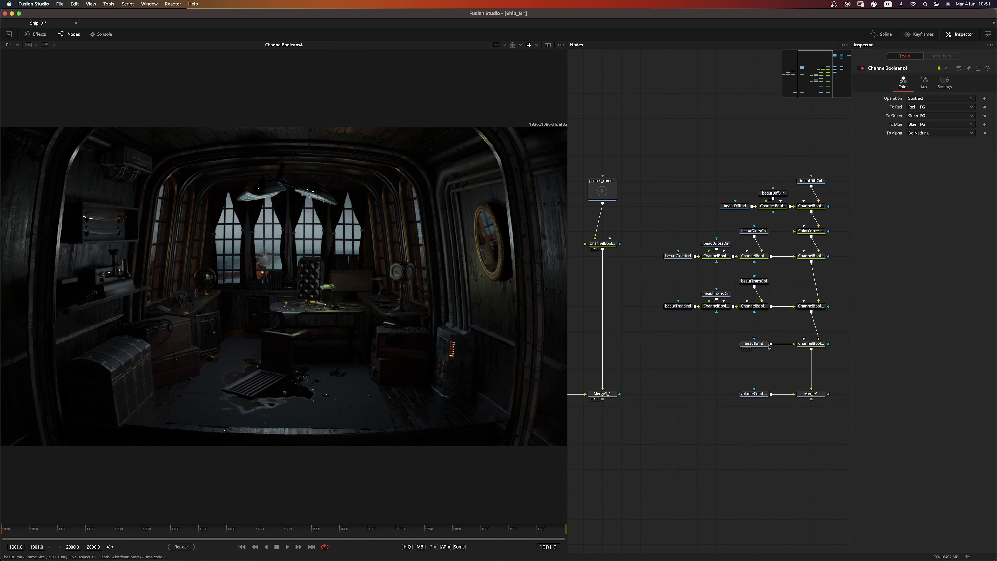
scroll(677, 356, left, 5)
scroll(677, 356, up, 2)
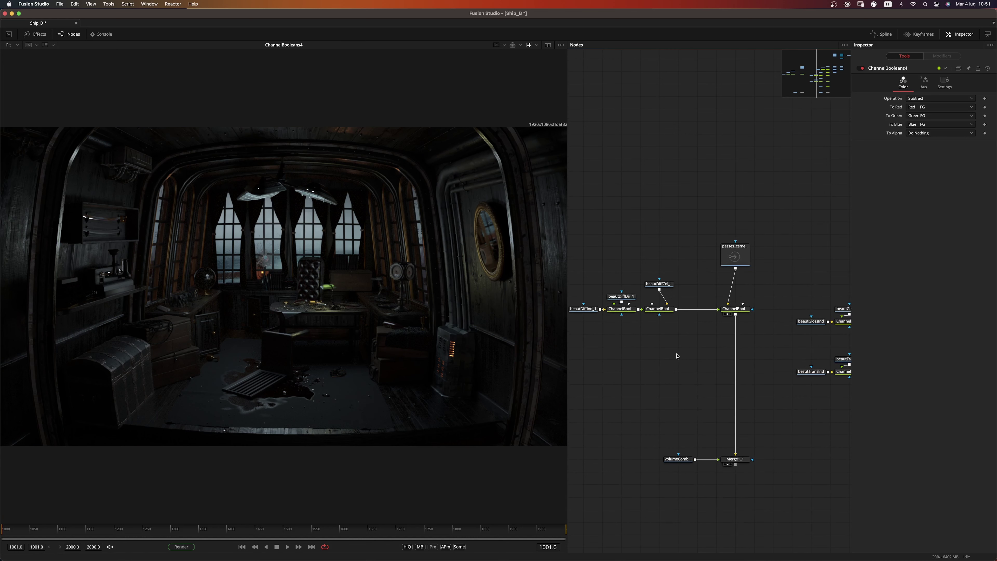
scroll(697, 361, right, 6)
scroll(697, 361, down, 1)
drag(788, 271, 750, 289)
scroll(660, 298, left, 6)
scroll(660, 298, down, 1)
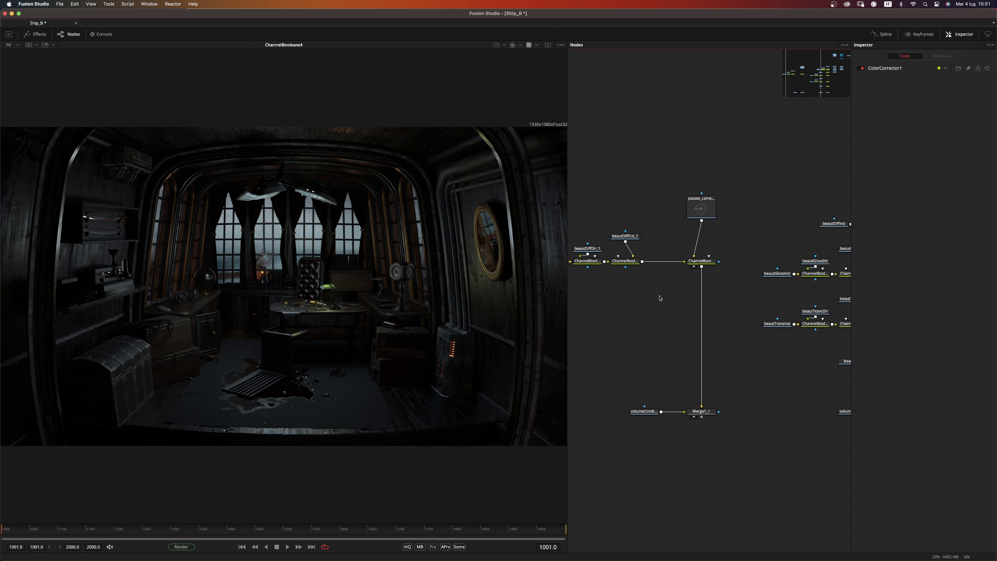
key(ctrl+v)
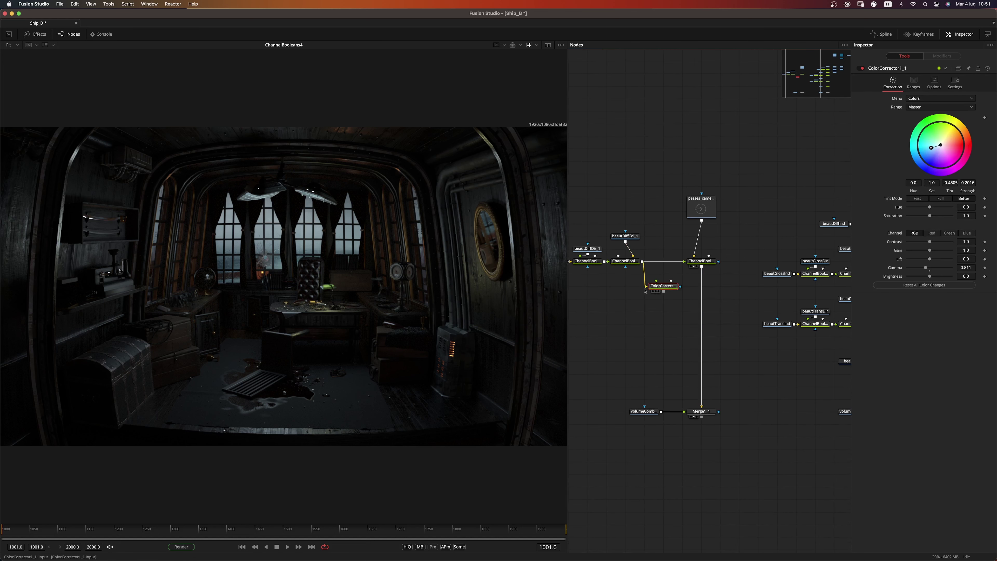
scroll(634, 292, left, 2)
scroll(668, 327, right, 2)
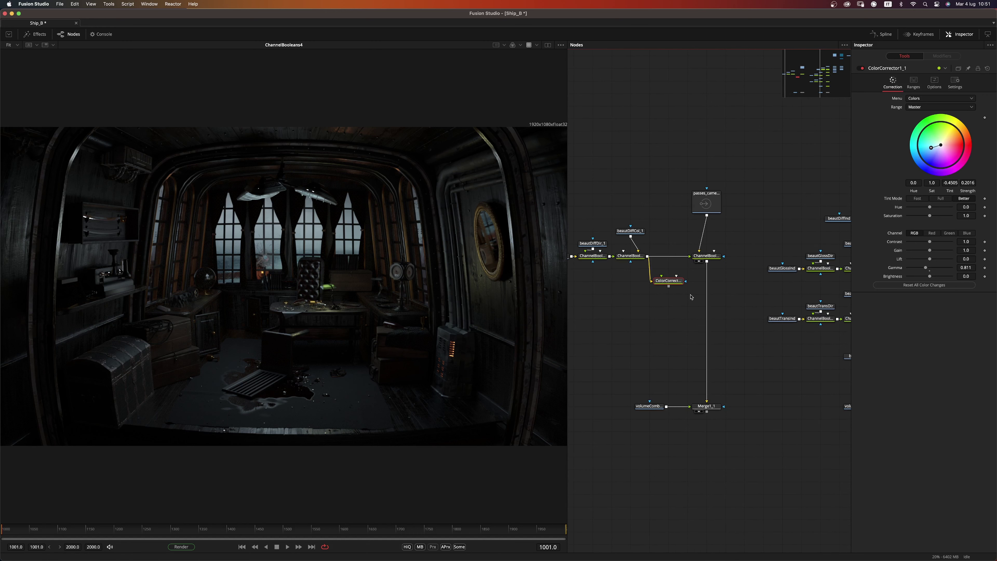
Insert a Channel Booleans node between ChannelBooleans4 and Merge1_1, and feed ColorCorrector1_1 into its foreground
click(675, 313)
key(shift+space)
text(bol)
key(Return)
drag(688, 319, 690, 294)
click(707, 300)
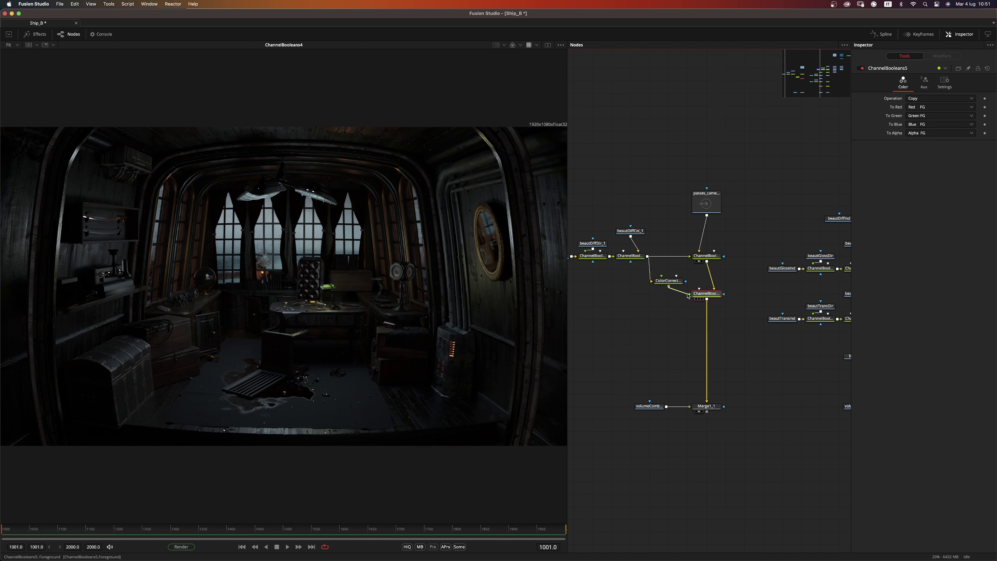
Set ChannelBooleans5's operation to Add and show its result in the viewer
click(940, 98)
click(919, 106)
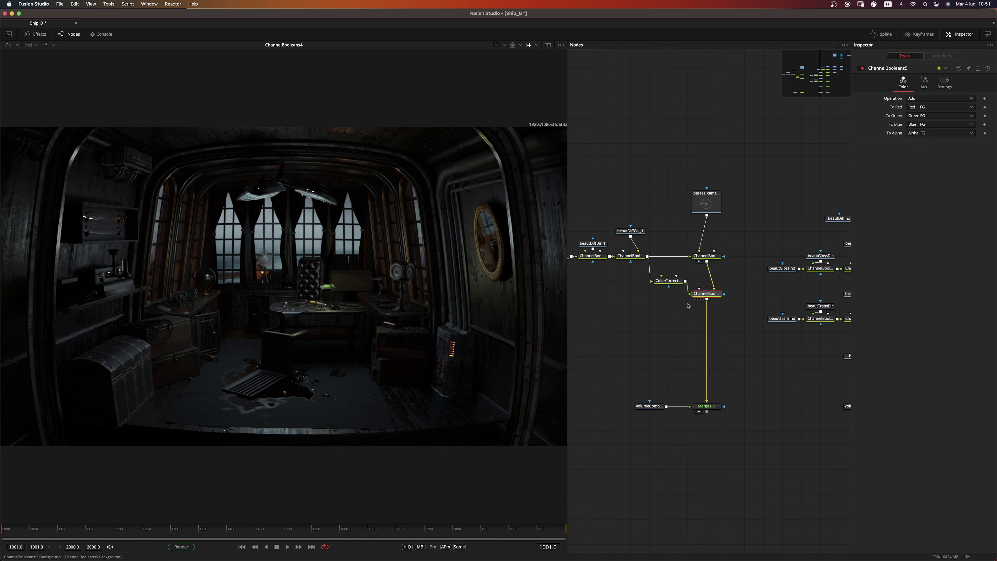
key(1)
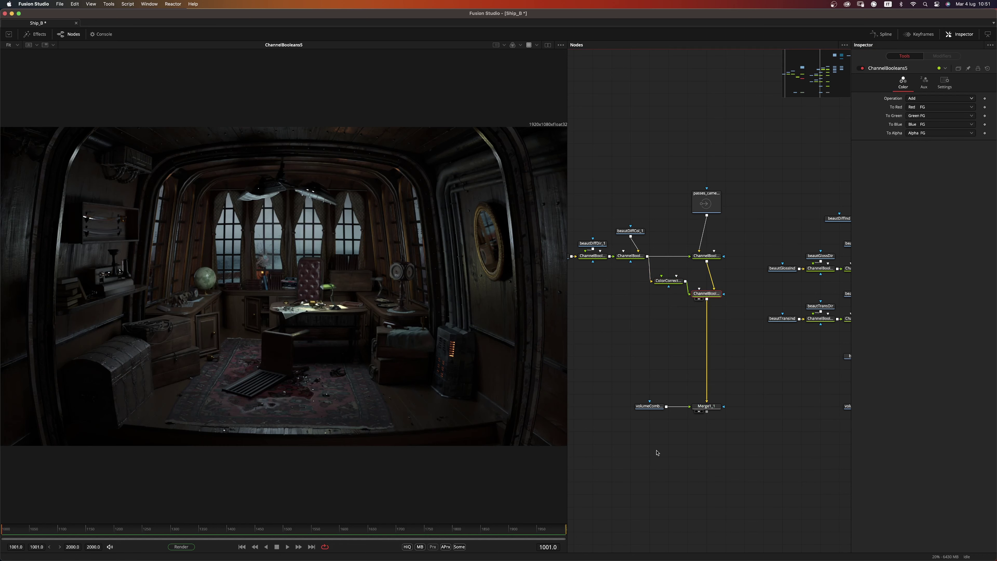
Compare the subtractive result at Merge1_1 with the additive result at Merge1 in the viewer
scroll(658, 453, down, 3)
drag(661, 344, 422, 416)
scroll(645, 386, right, 5)
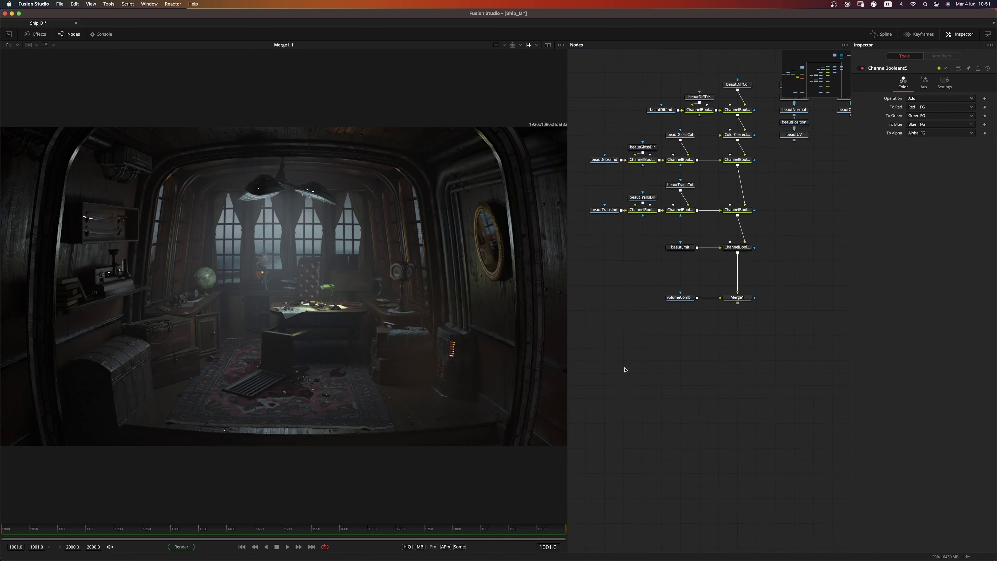
drag(731, 297, 472, 396)
drag(641, 371, 684, 382)
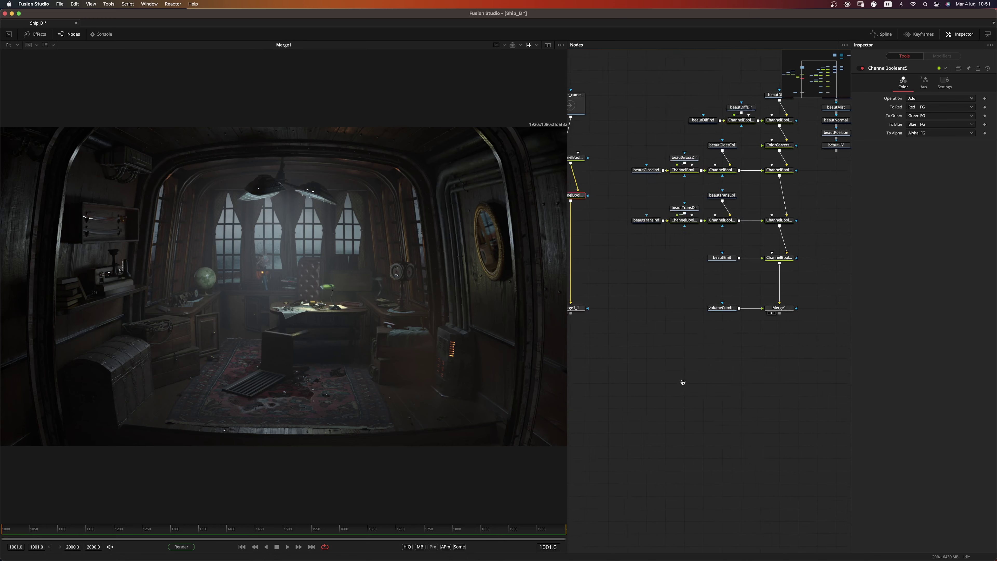
scroll(684, 383, left, 5)
click(660, 324)
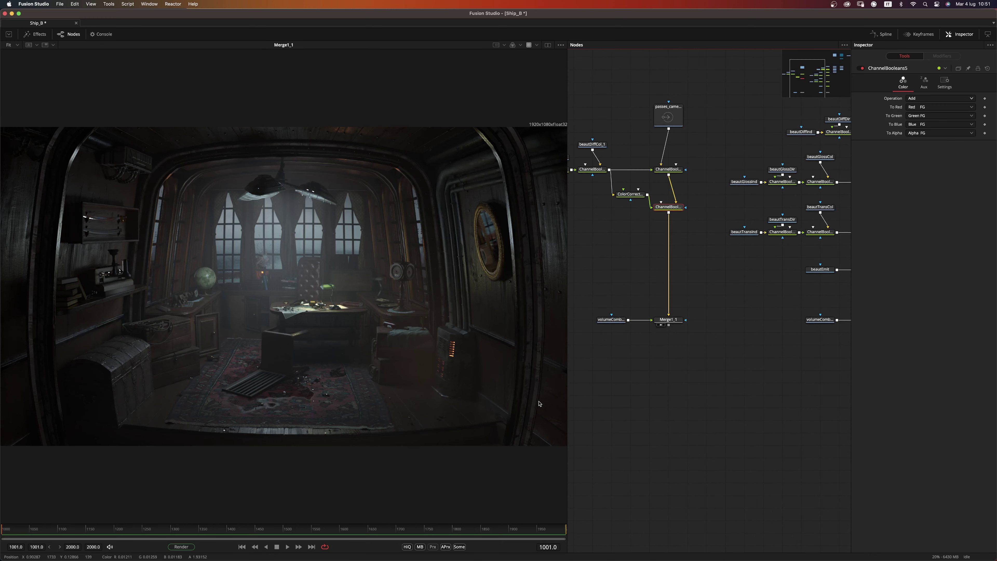
scroll(666, 399, right, 4)
scroll(657, 401, down, 2)
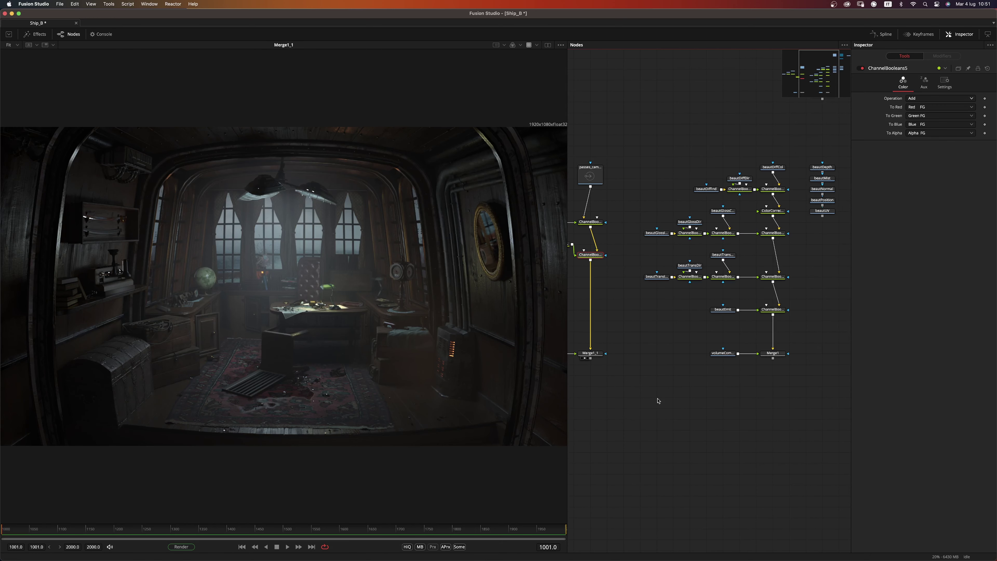
scroll(675, 385, down, 3)
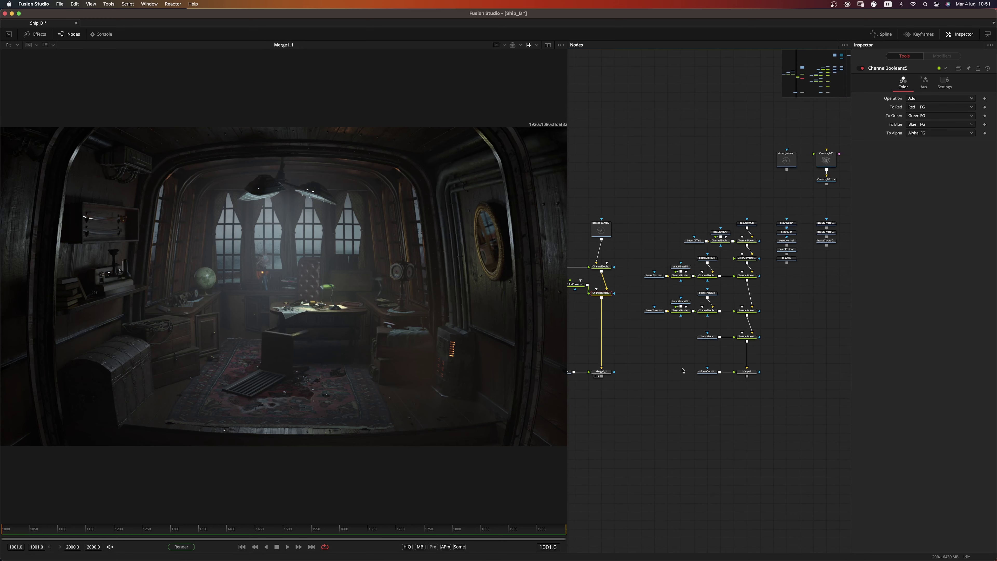
Examine the additive and subtractive node trees, checking the Channel Booleans settings where the glossy, transmission and emission passes join
drag(770, 209, 734, 400)
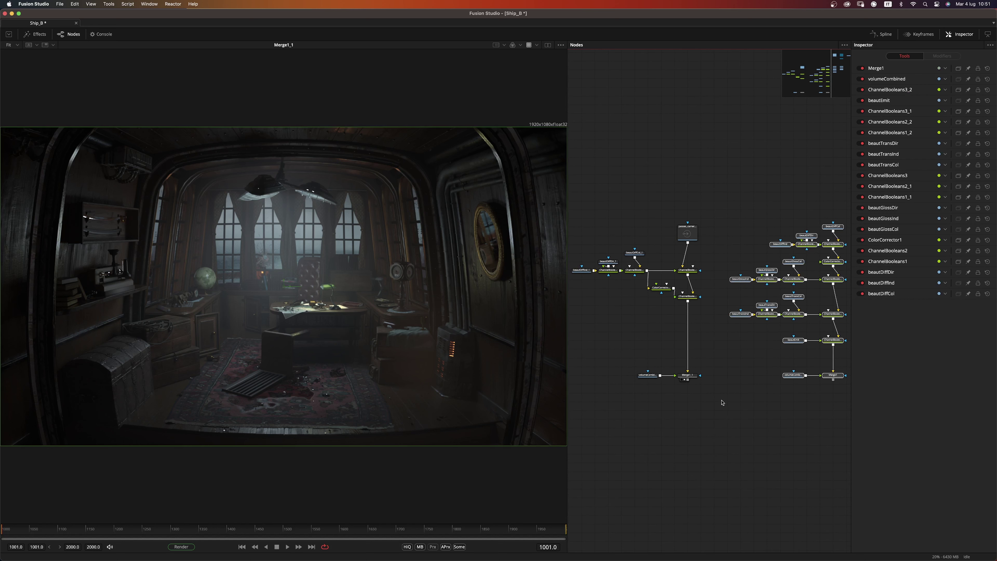
drag(721, 403, 738, 411)
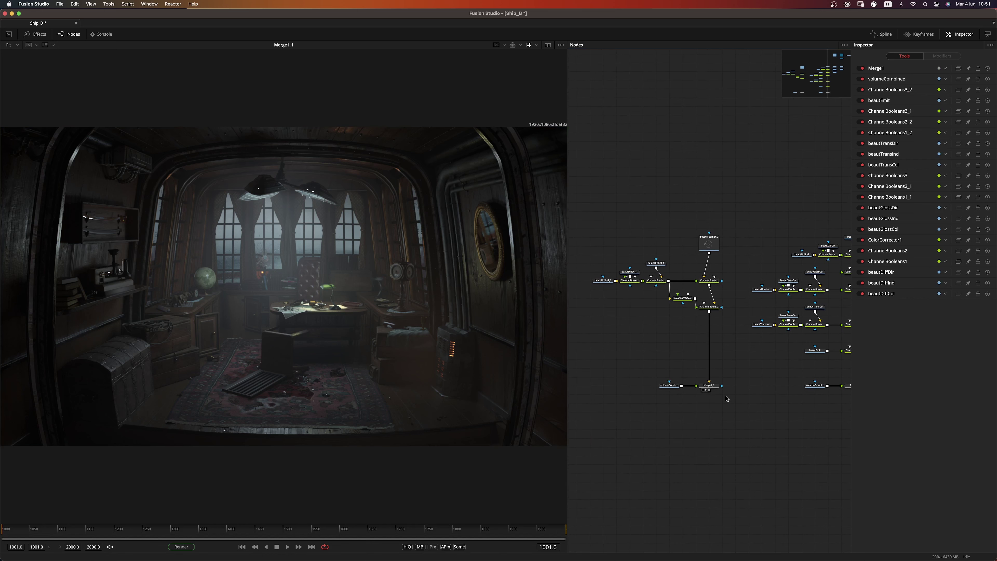
scroll(712, 319, up, 3)
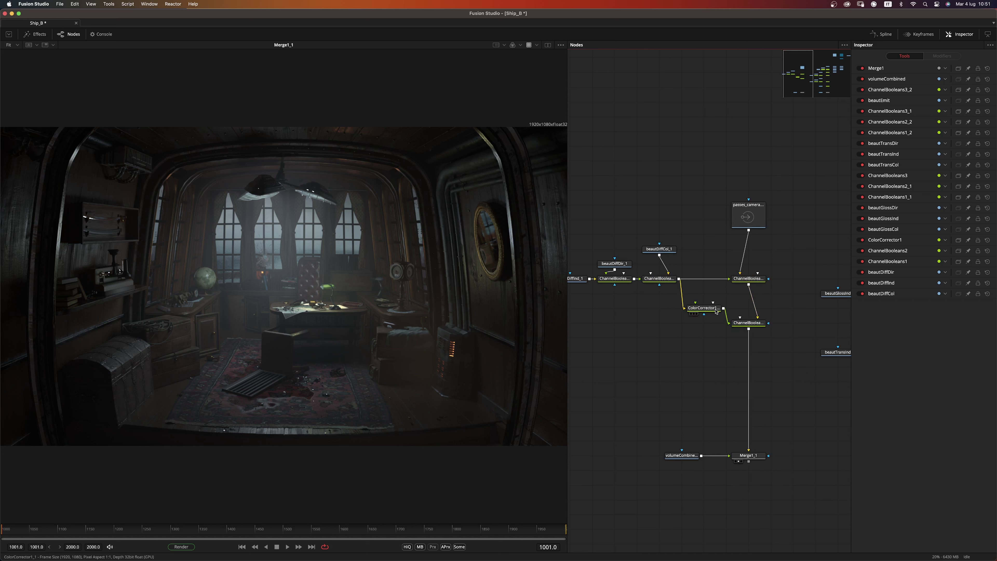
scroll(730, 324, down, 2)
drag(719, 331, 726, 304)
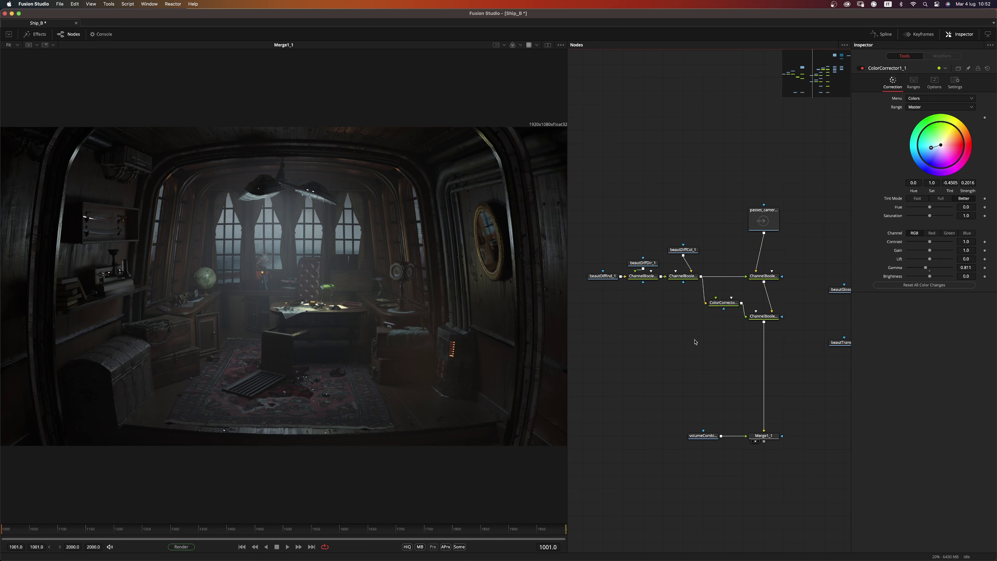
drag(685, 352, 605, 341)
drag(670, 348, 589, 341)
drag(762, 338, 682, 326)
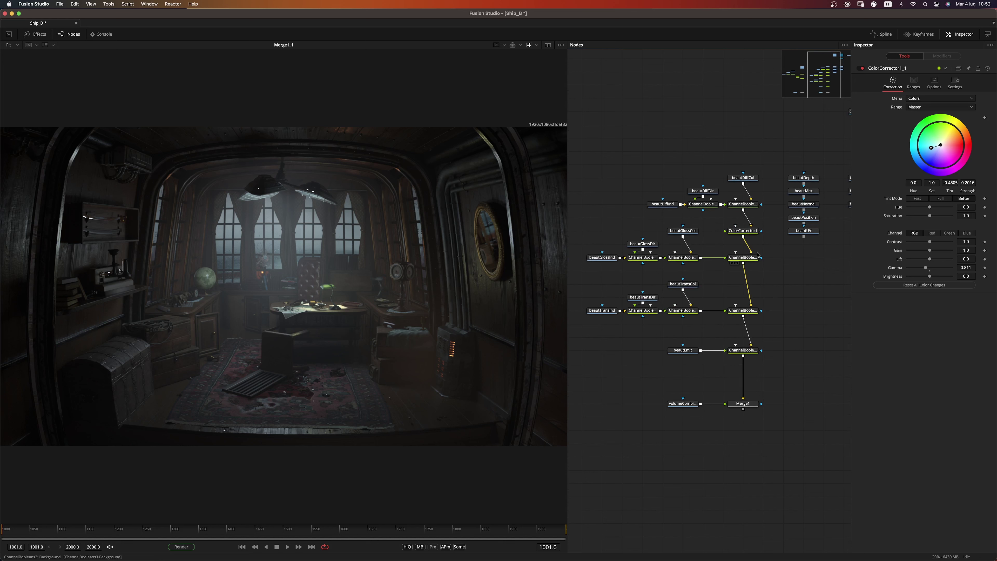
click(748, 311)
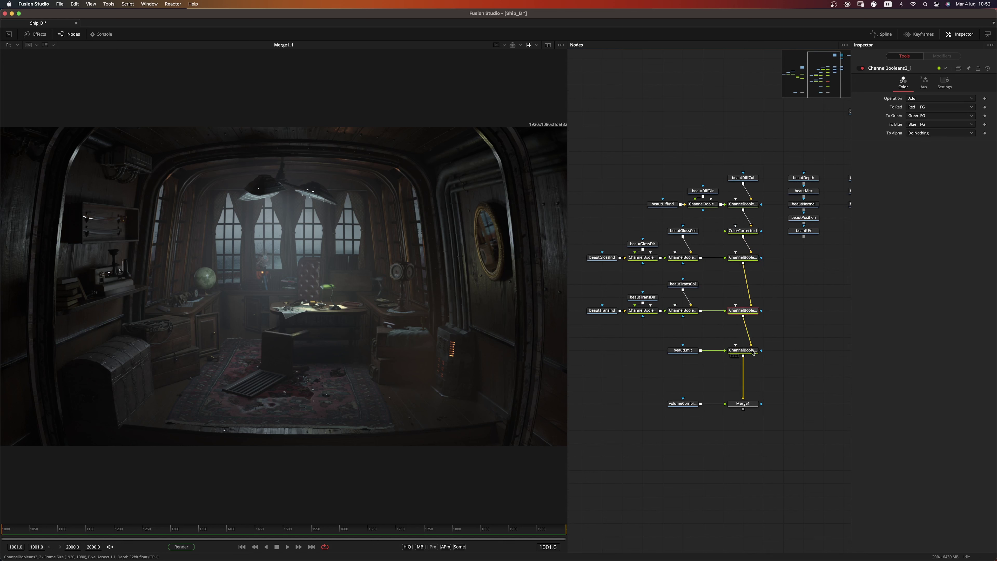
click(748, 258)
click(753, 312)
click(750, 350)
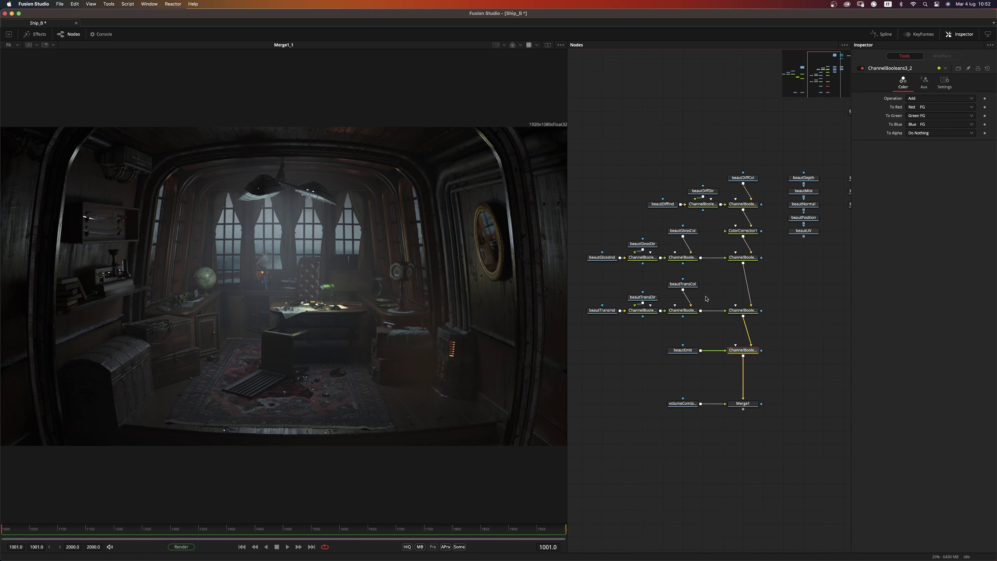
Delete the whole subtractive branch: the copied diffuse nodes, ColorCorrector1_1, ChannelBooleans4 and ChannelBooleans5
scroll(667, 315, left, 8)
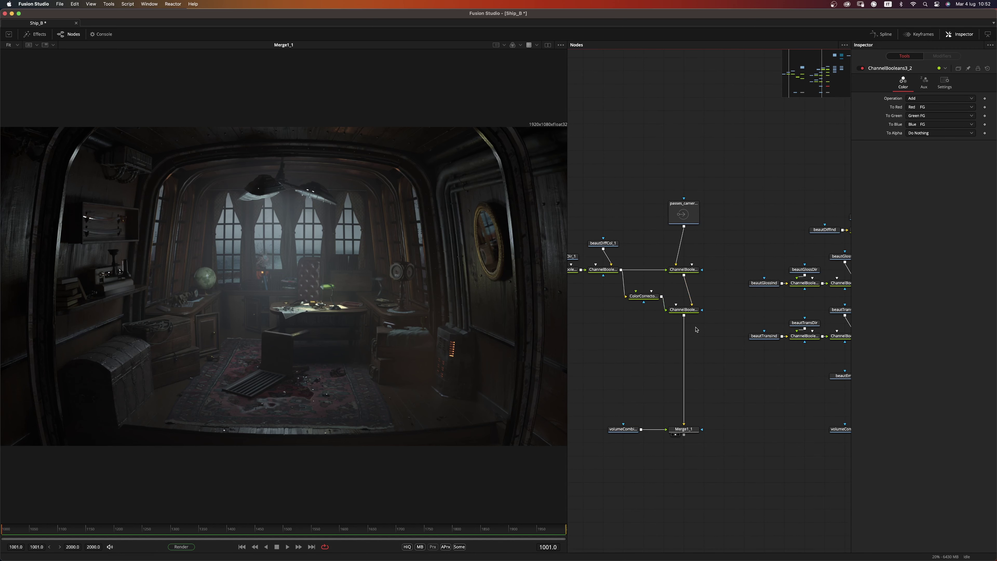
scroll(696, 330, left, 4)
scroll(743, 314, down, 1)
drag(748, 333, 603, 254)
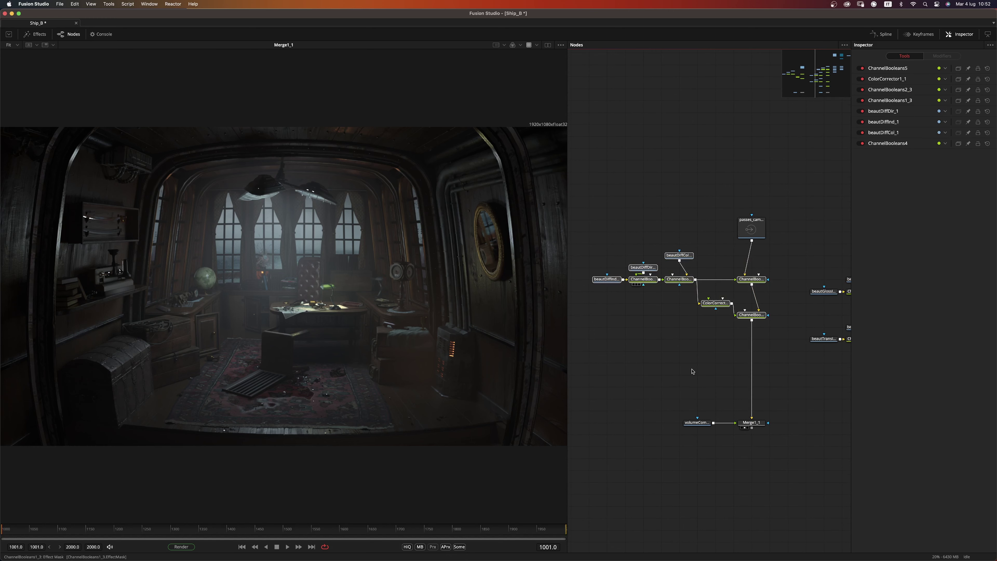
key(Delete)
Gather the passes_camera loader, volumeCombined_1 and Merge1_1, and place them above the diffuse tree beside the stmap loader
drag(689, 369, 757, 425)
drag(756, 343, 756, 260)
scroll(658, 322, down, 3)
drag(638, 261, 810, 246)
drag(830, 354, 744, 309)
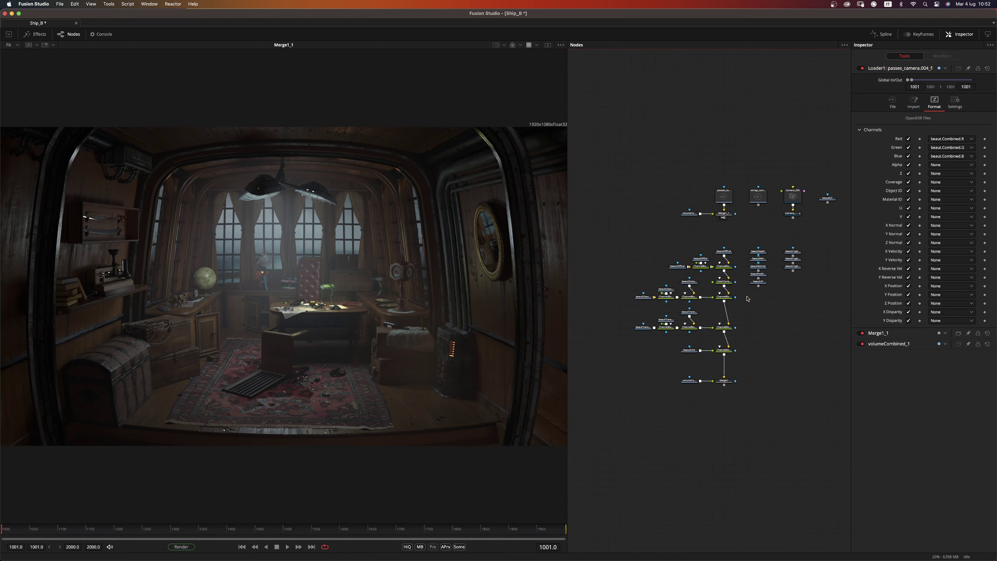
Move Merge1 and volumeCombined further down below the beautEmit Channel Booleans node
drag(746, 417, 728, 488)
click(735, 443)
scroll(765, 287, up, 3)
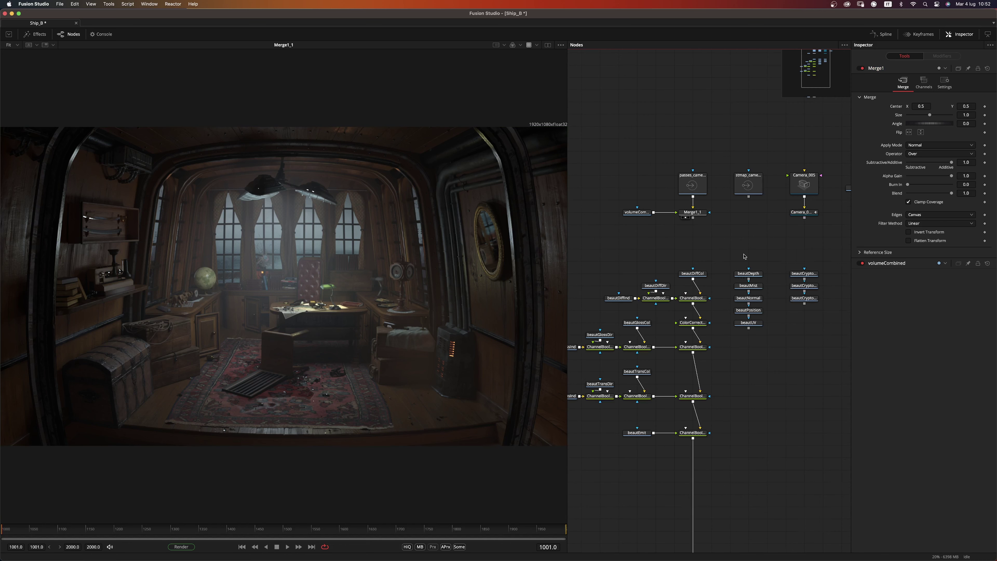
scroll(751, 271, up, 3)
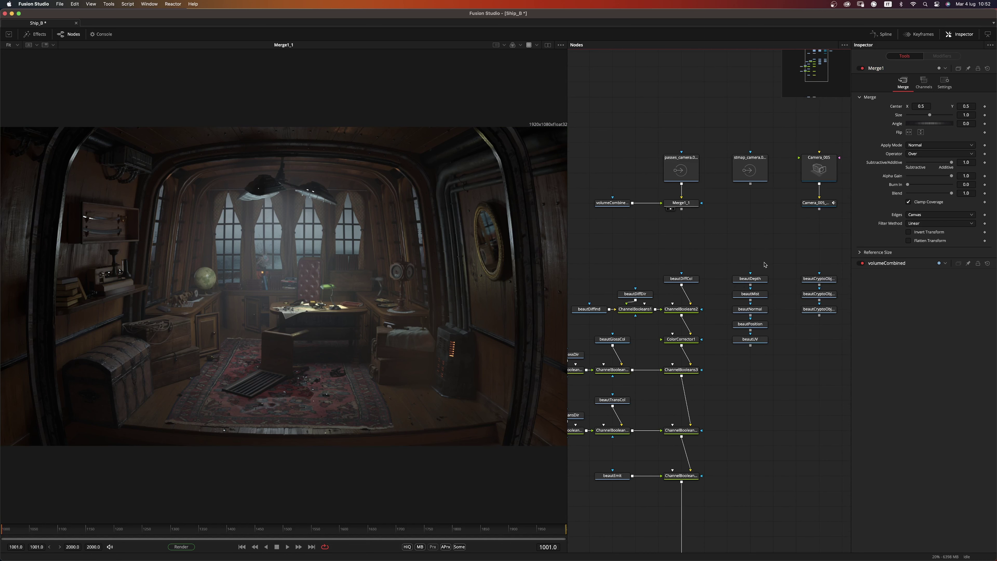
View the beautMist pass and reassign its channels, with Blue set to None and Red set to beaut.Mist.Z
click(768, 277)
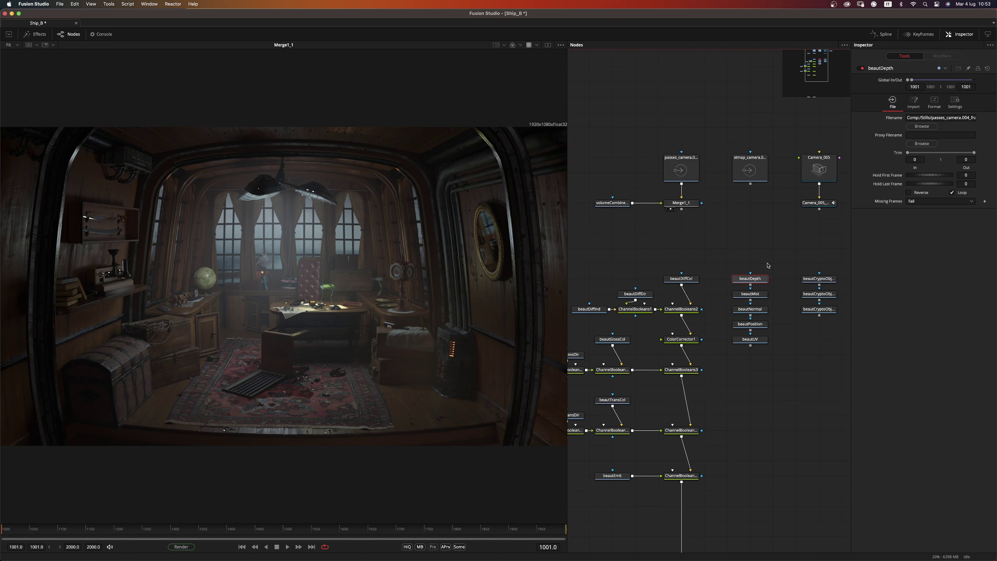
click(769, 278)
key(1)
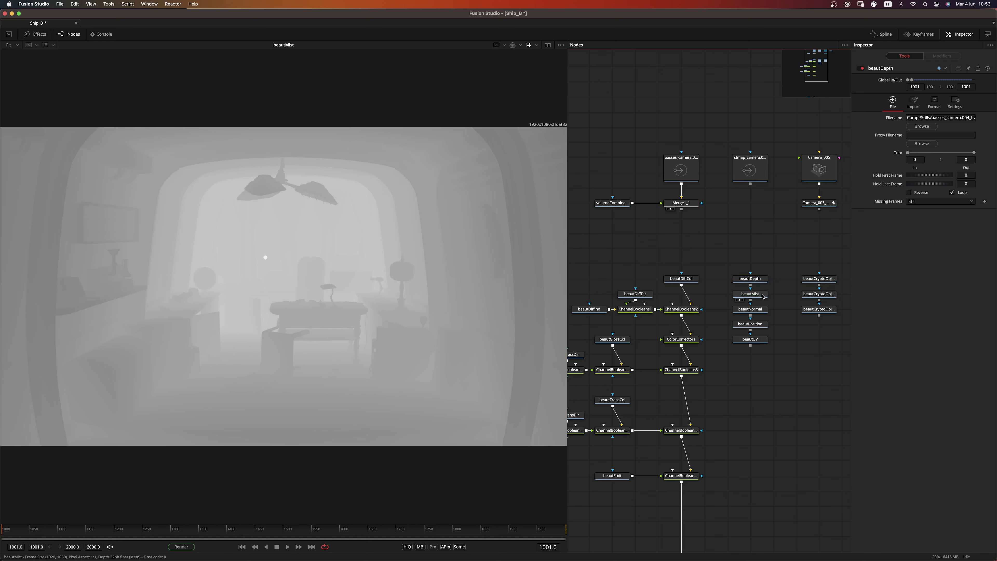
click(763, 296)
click(935, 102)
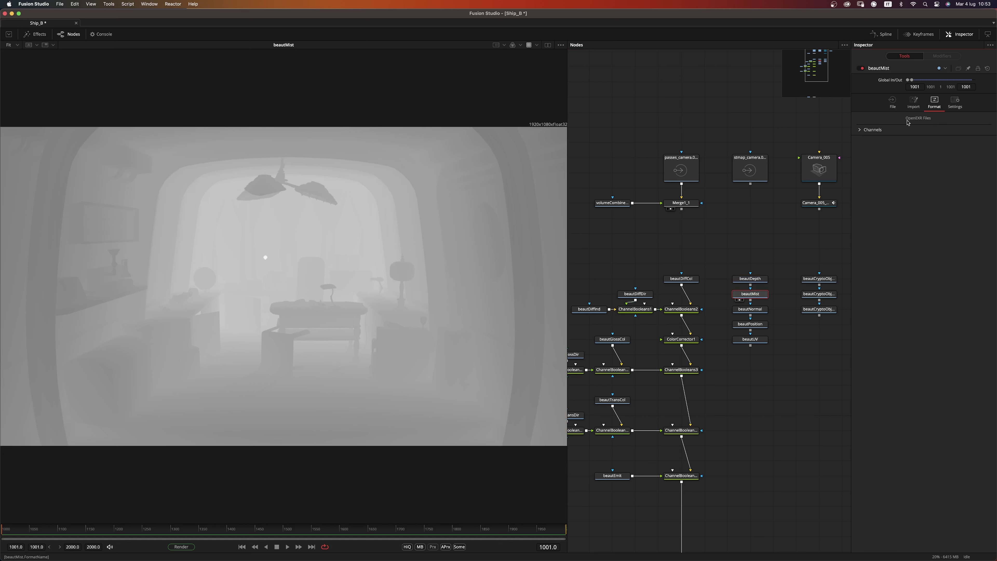
click(863, 131)
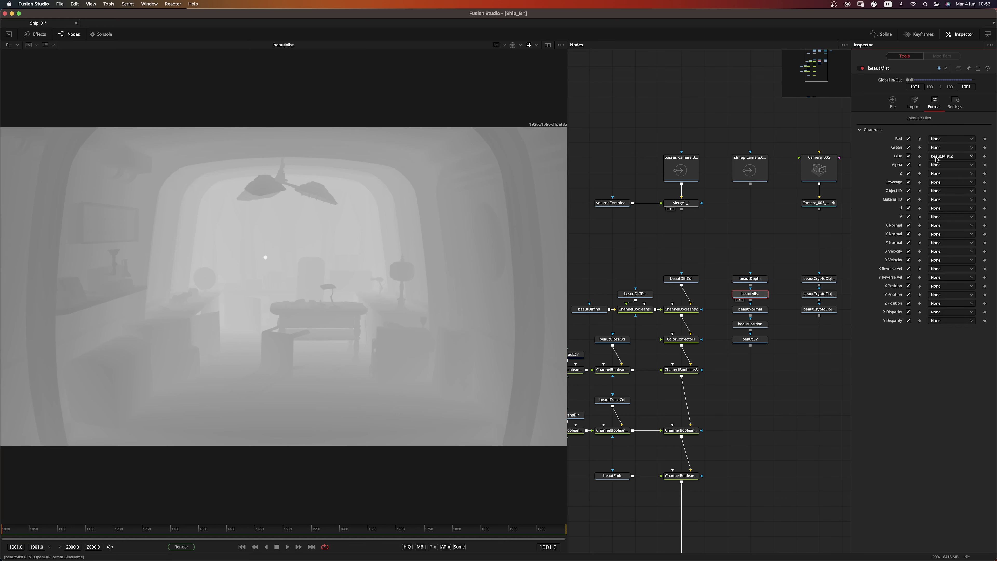
click(949, 159)
click(963, 123)
click(971, 140)
drag(981, 144, 979, 195)
click(961, 208)
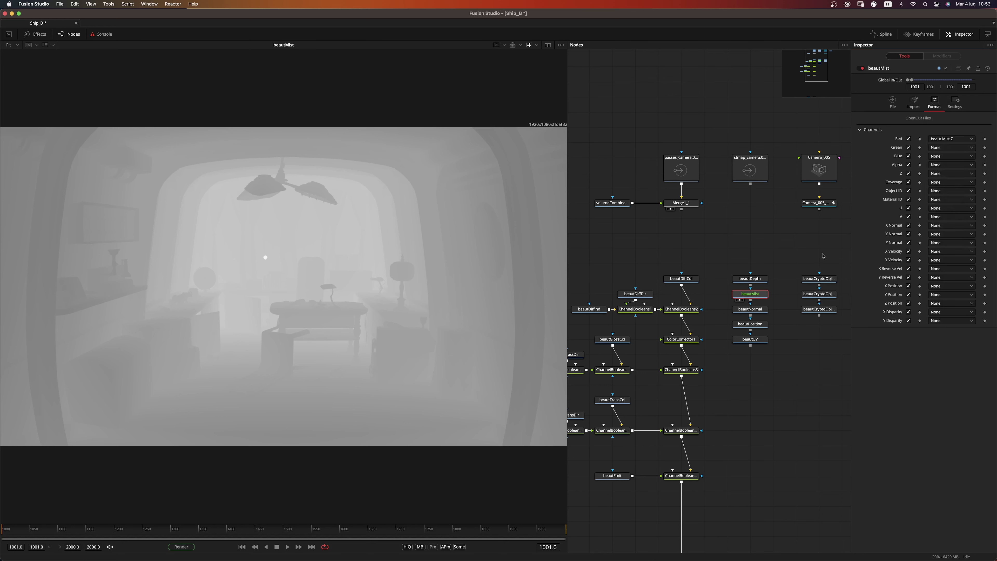
Reassign the beautDepth loader's channels, with Blue set to None and Red set to beaut.Depth.Z
click(756, 281)
click(934, 103)
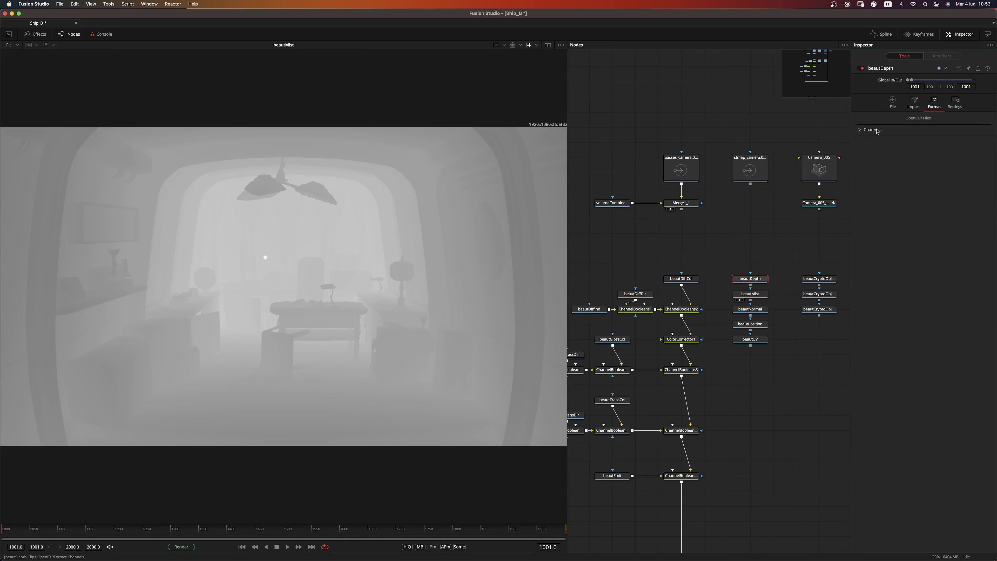
click(861, 131)
click(950, 157)
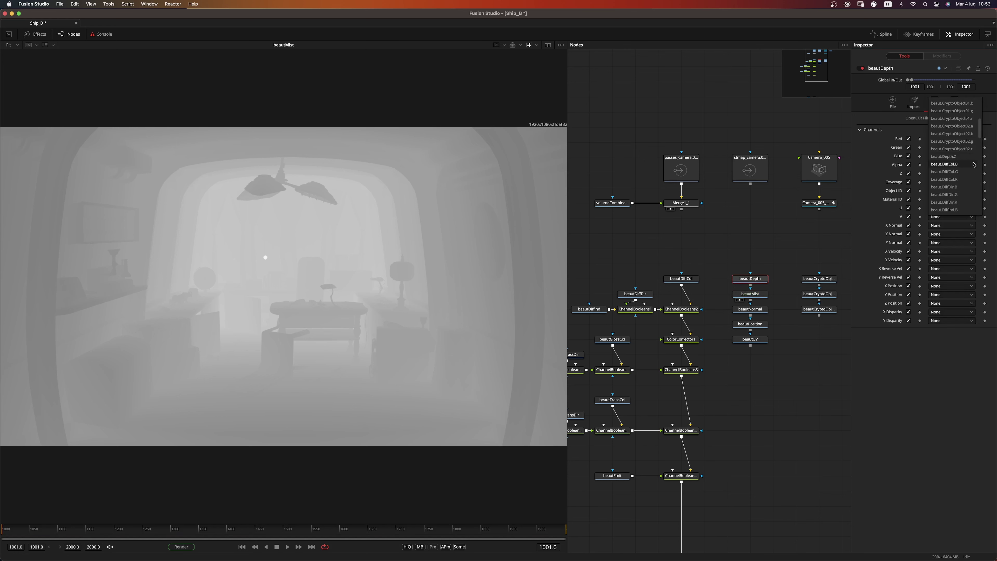
click(971, 140)
click(972, 139)
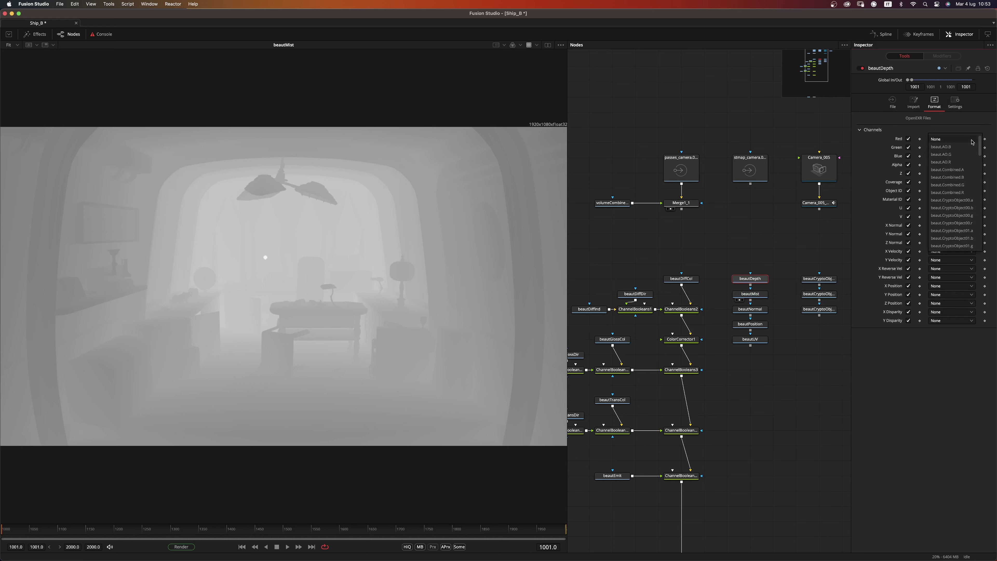
drag(980, 148, 983, 168)
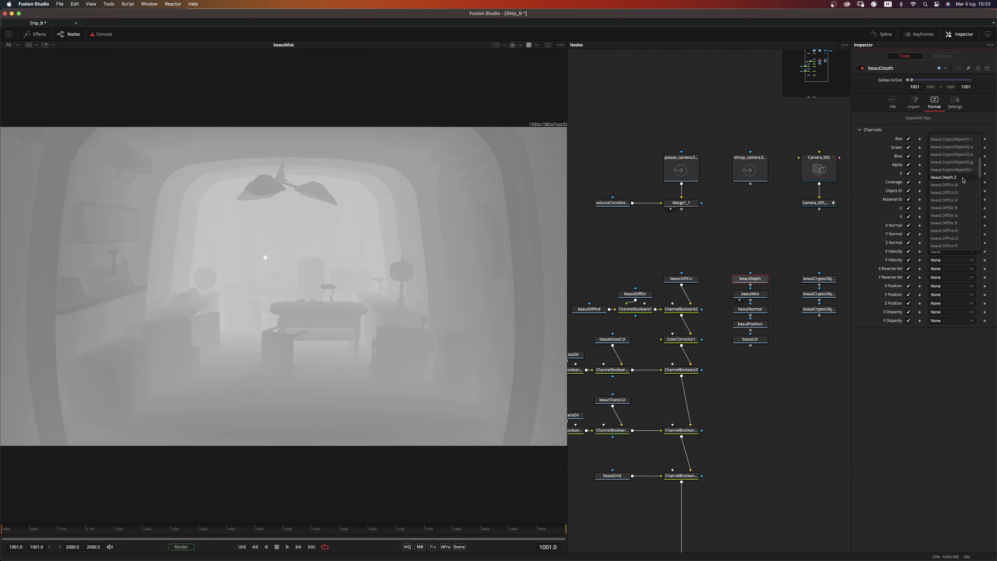
click(944, 177)
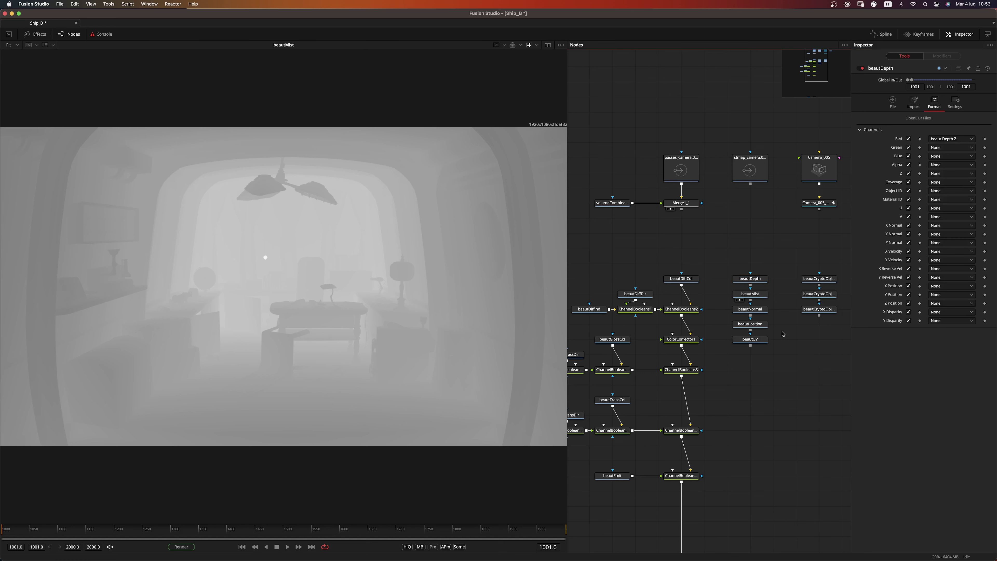
View the beautUV pass and set its loader's Alpha channel to None
drag(740, 342, 717, 342)
key(super+z)
click(739, 346)
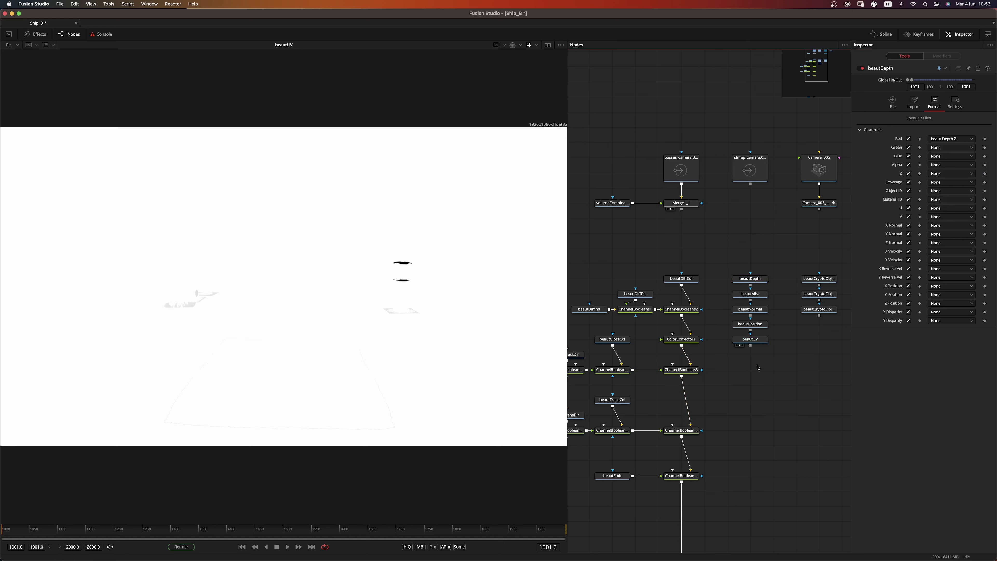
click(760, 343)
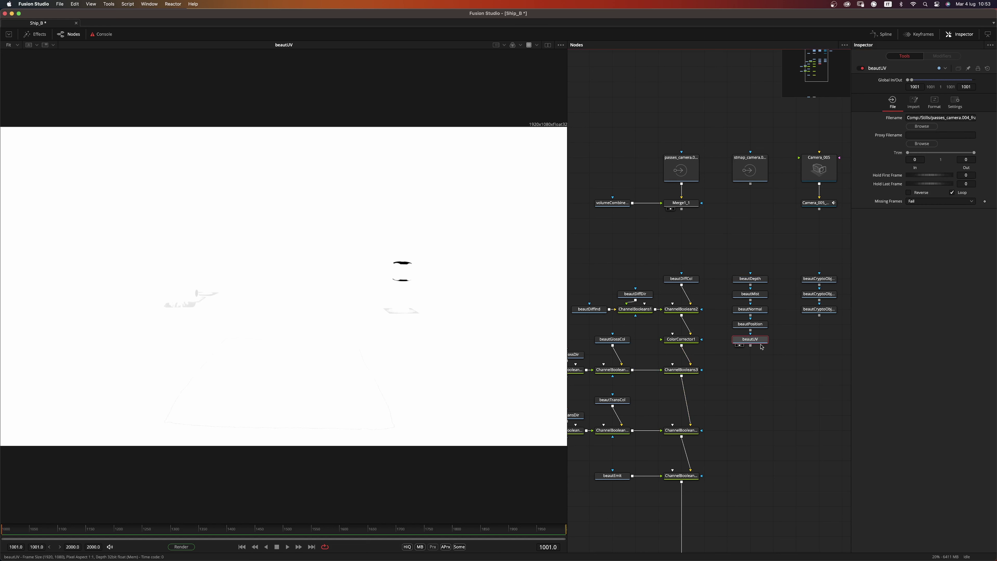
click(934, 102)
click(860, 131)
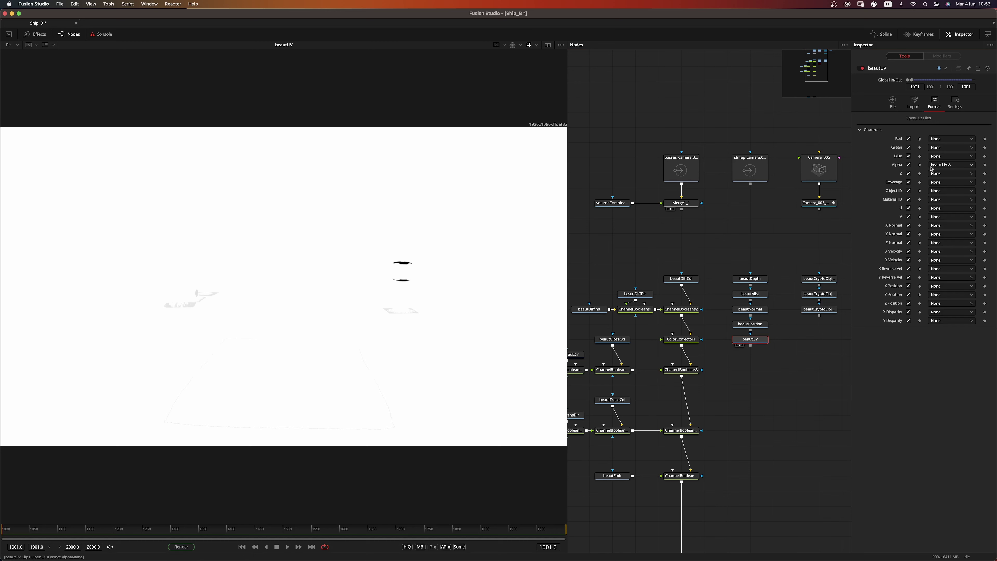
click(946, 166)
drag(980, 203, 982, 106)
click(960, 114)
Assign beaut.UV.U to the Red channel and beaut.UV.V to the Green channel of the beautUV loader
click(964, 139)
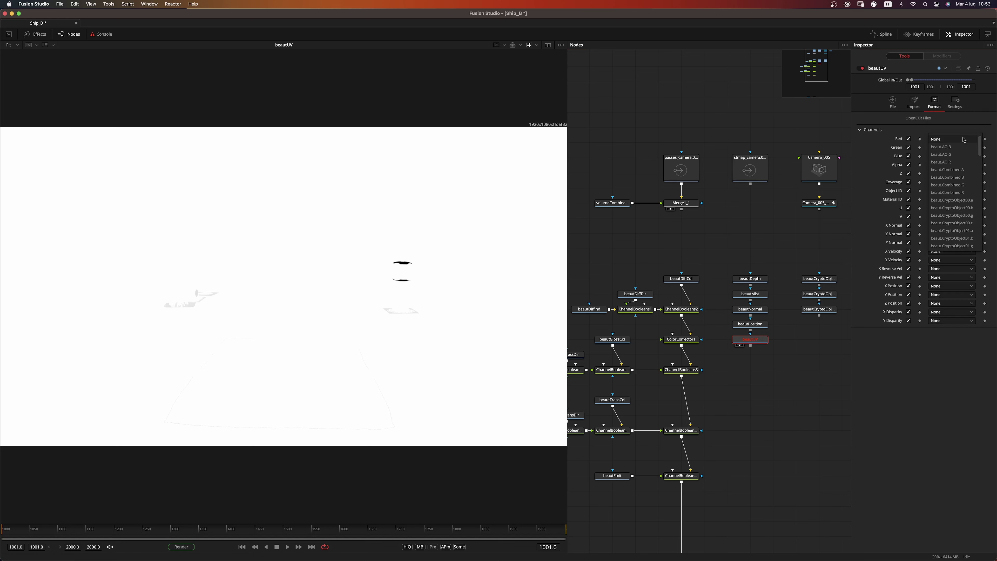
drag(980, 146, 978, 220)
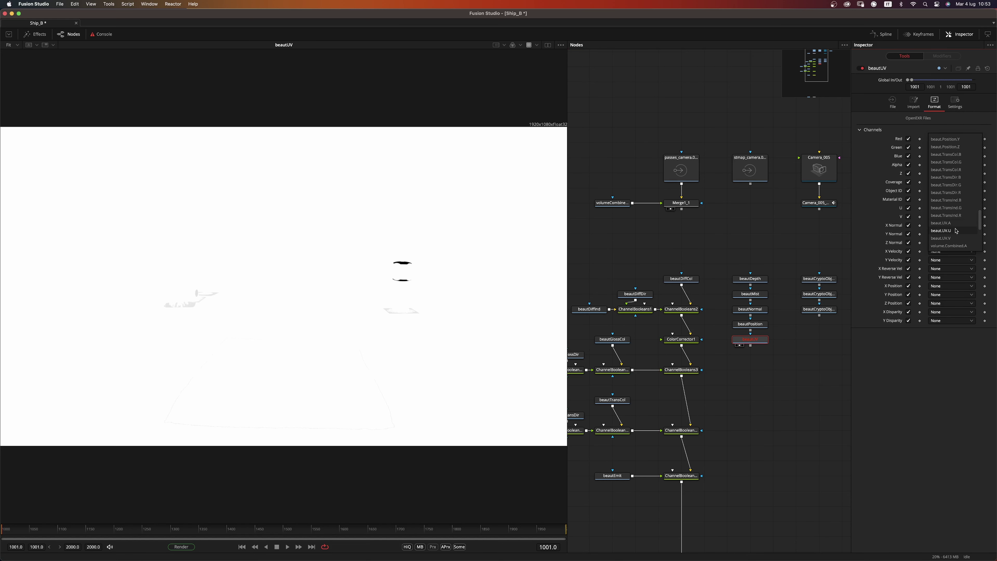
click(957, 232)
click(972, 139)
drag(981, 165, 975, 236)
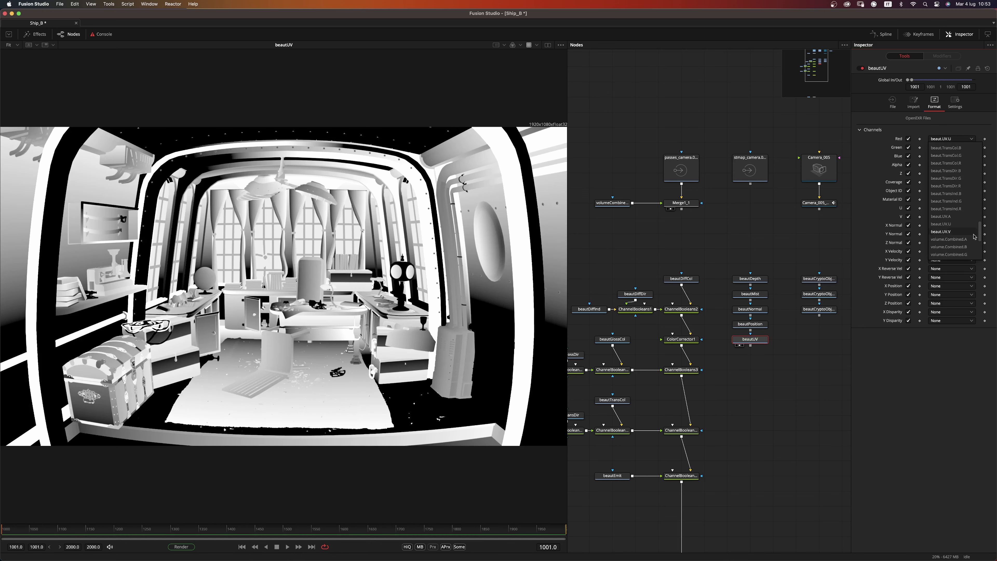
click(958, 232)
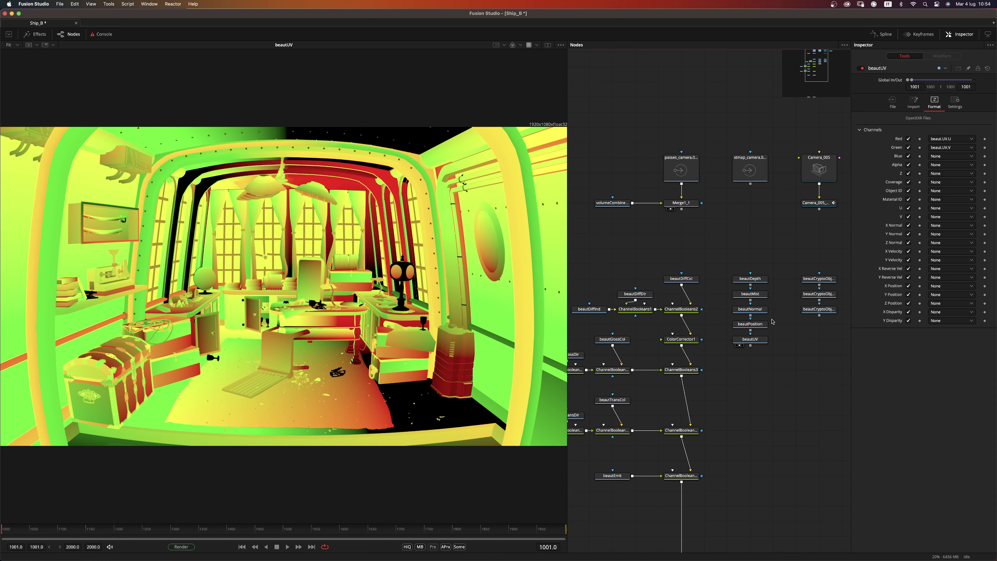
View the beautPosition pass and space the beautUV, beautNormal and beautPosition loaders apart below beautMist
click(738, 315)
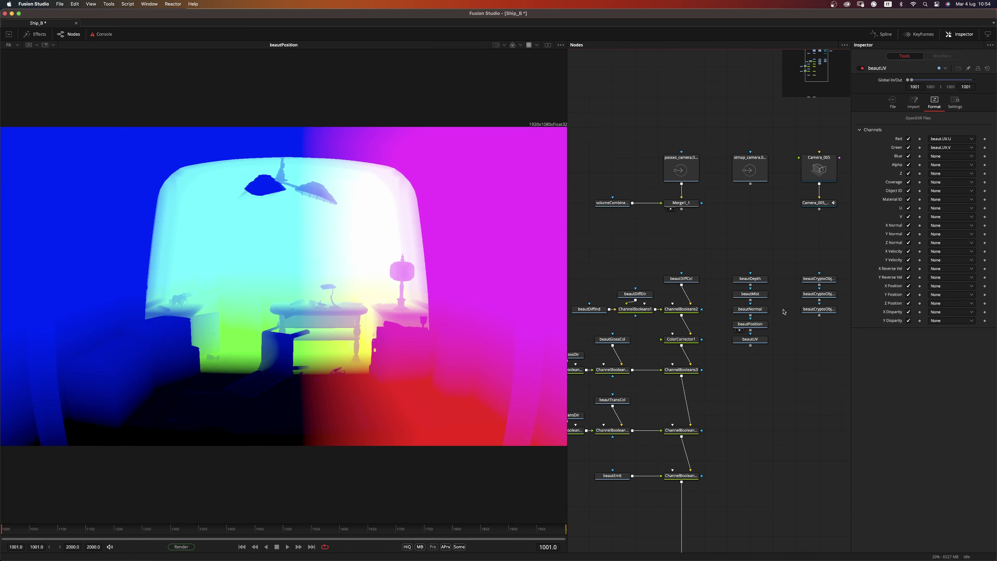
drag(785, 309, 718, 324)
click(719, 309)
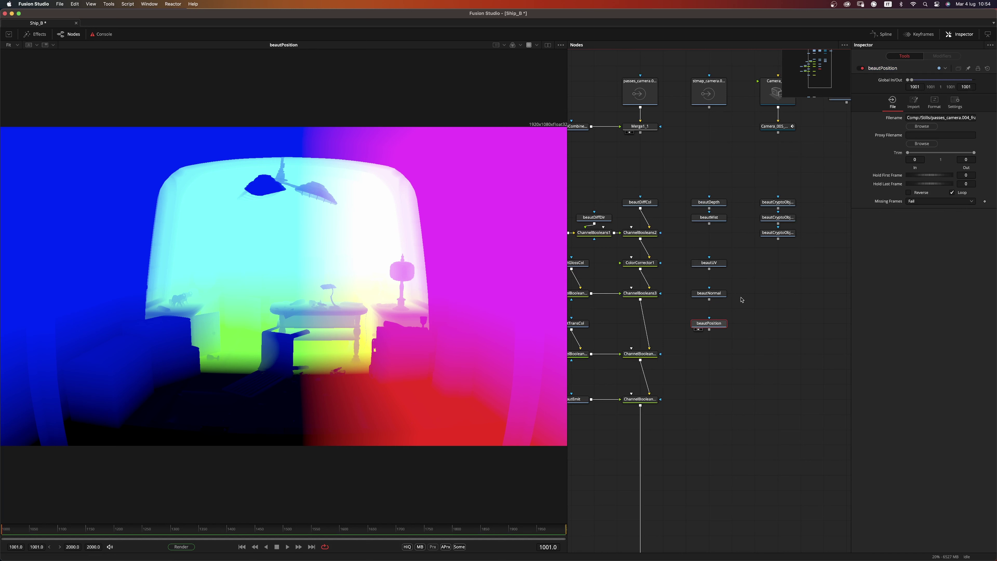
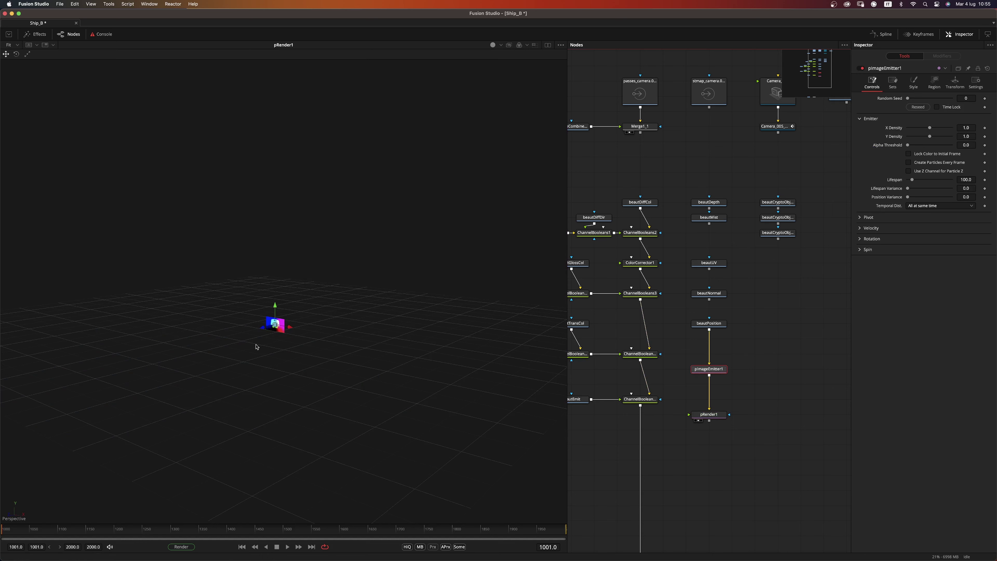
Add a Wireless Link node sourced from the passes_camera loader and feed it into pImageEmitter1 in place of beautPosition
drag(340, 417, 357, 354)
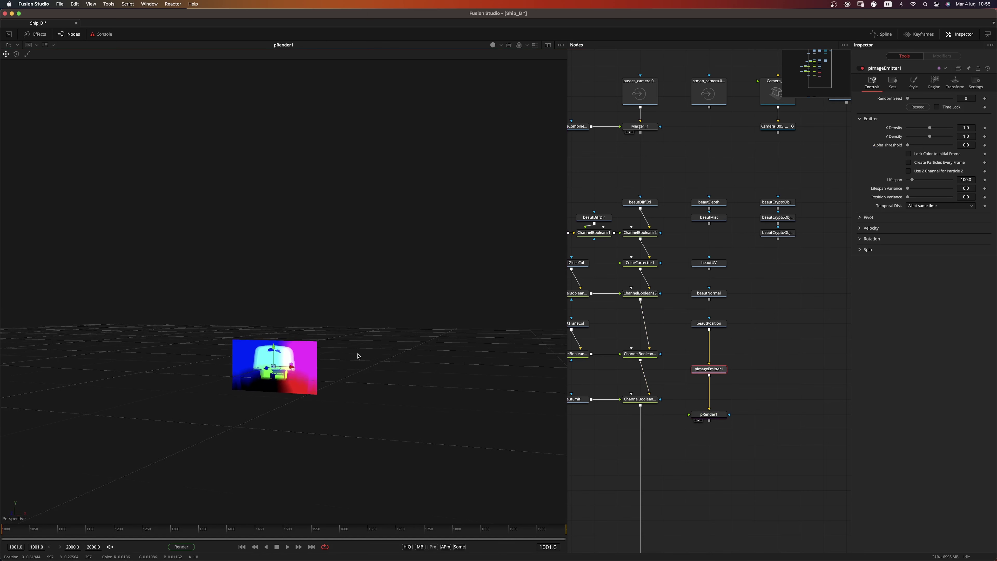
key(shift+space)
text(wire)
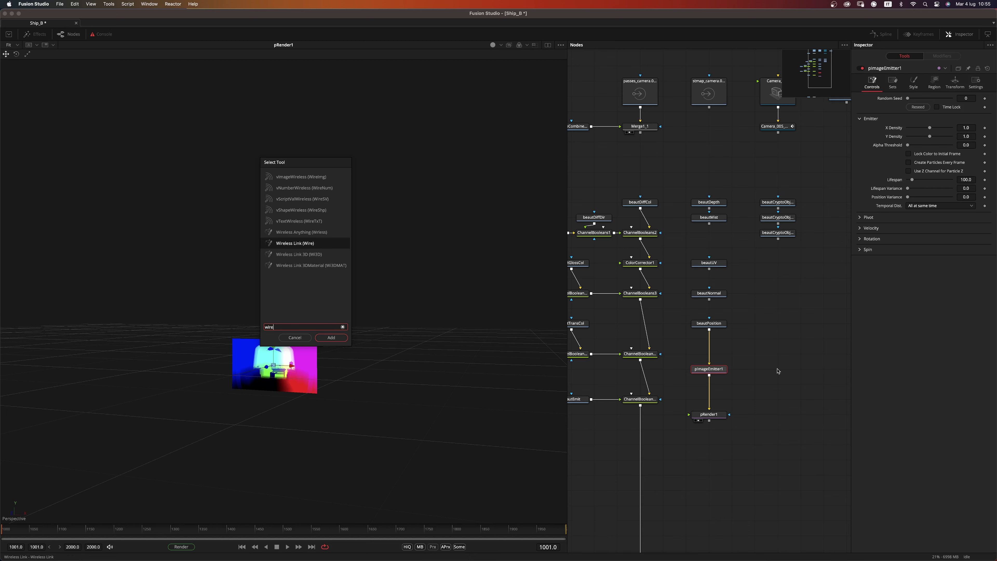
key(Return)
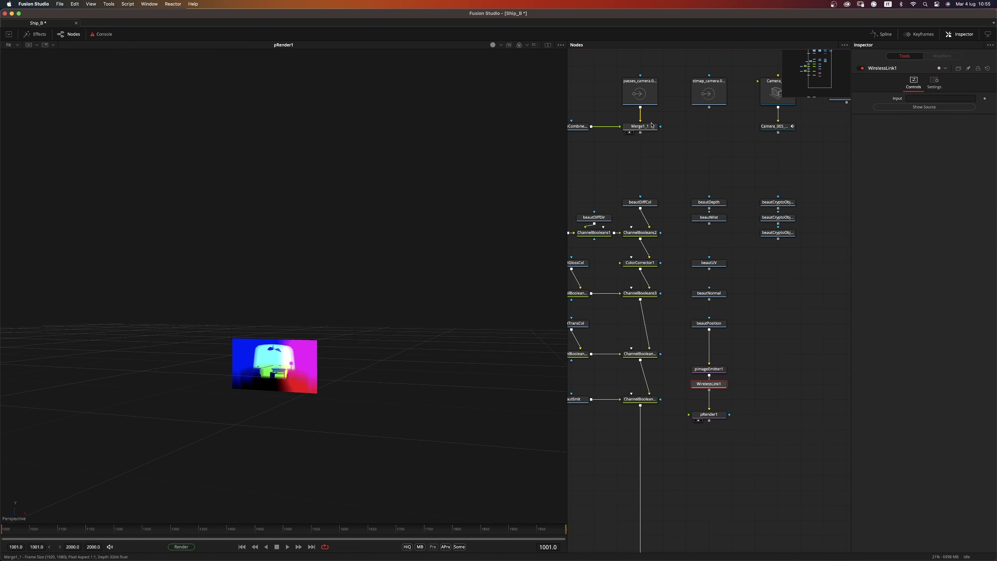
drag(640, 93, 919, 99)
drag(717, 386, 717, 355)
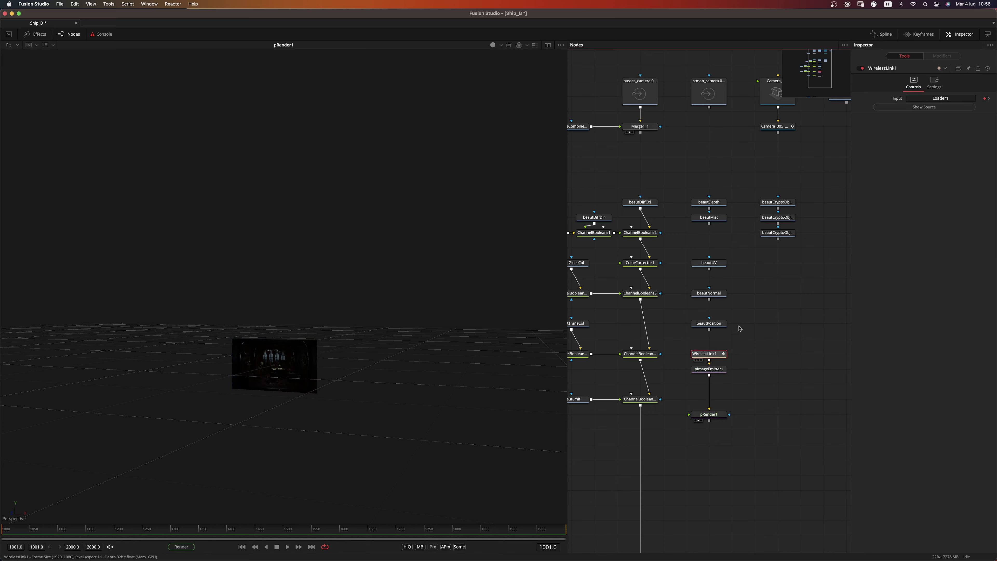
Shift the utility and cryptomatte loaders away from the diffuse tree and place the WirelessLink1, pImageEmitter1 and pRender1 chain between them
scroll(739, 328, down, 3)
drag(823, 215, 713, 402)
drag(733, 319, 803, 311)
drag(749, 406, 825, 331)
drag(798, 364, 797, 364)
drag(790, 373, 741, 374)
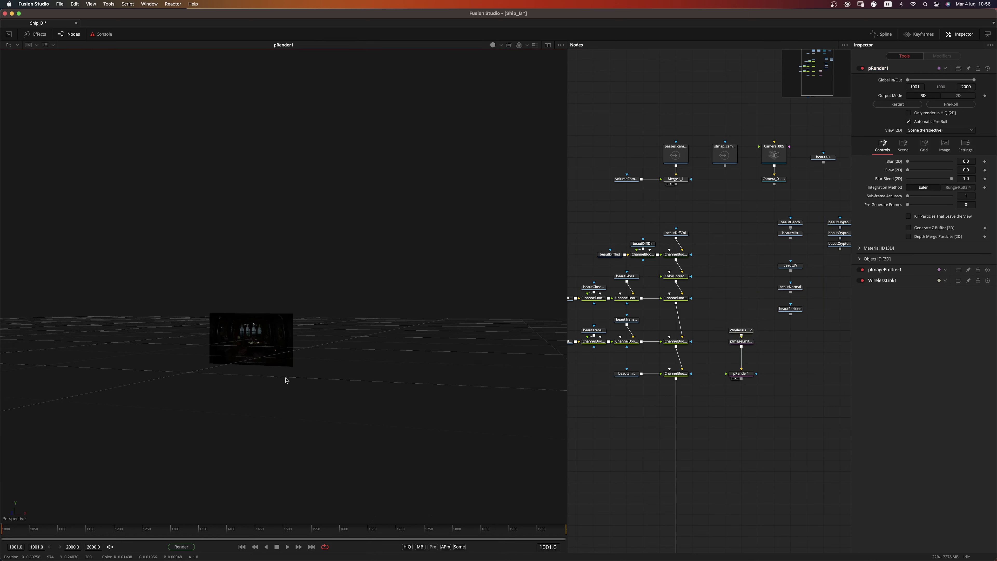
Inspect the particle image up close in the 3D view and turn on the viewer's Buffer LUT
scroll(307, 328, up, 5)
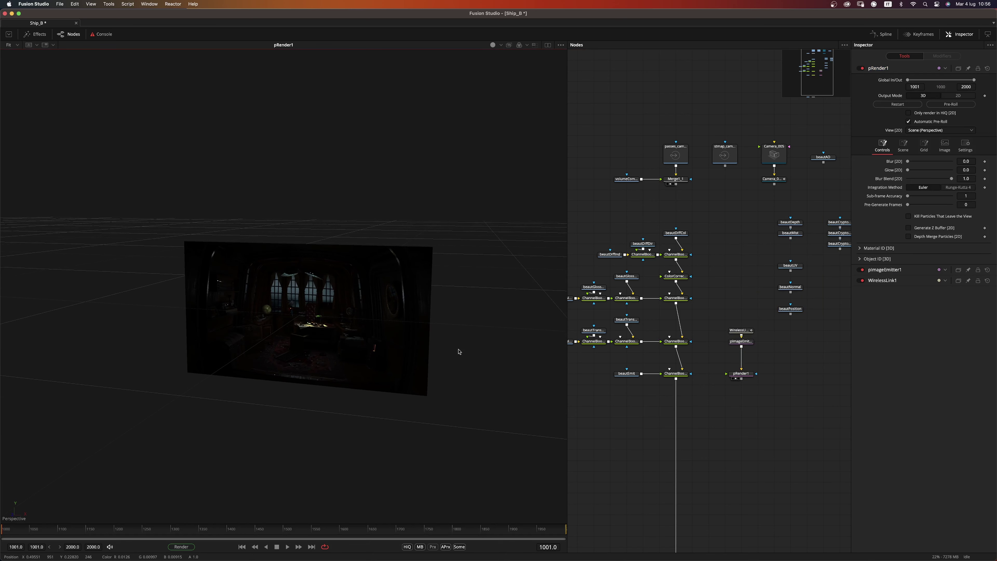
scroll(459, 352, up, 10)
scroll(440, 306, up, 2)
scroll(435, 307, down, 15)
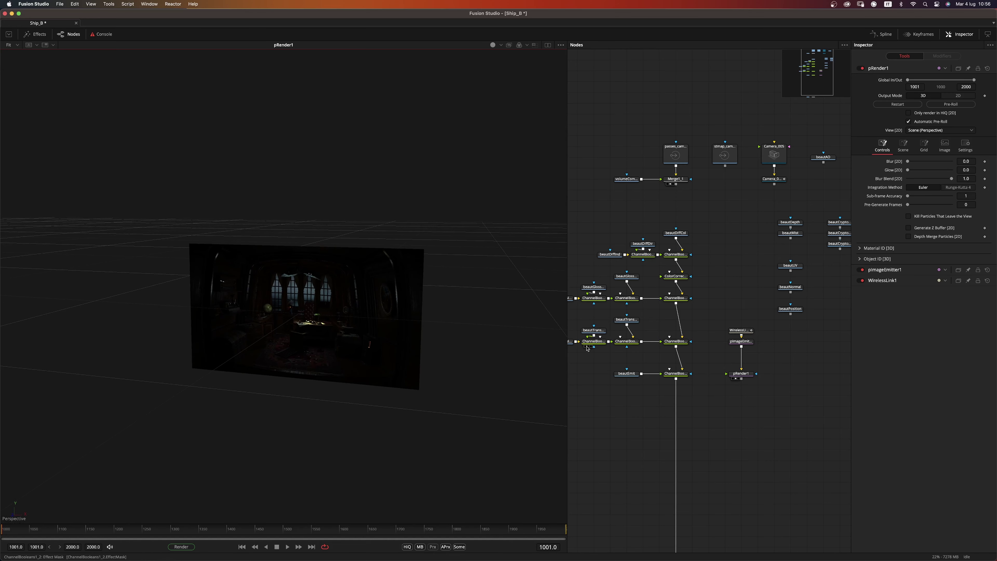
right_click(341, 433)
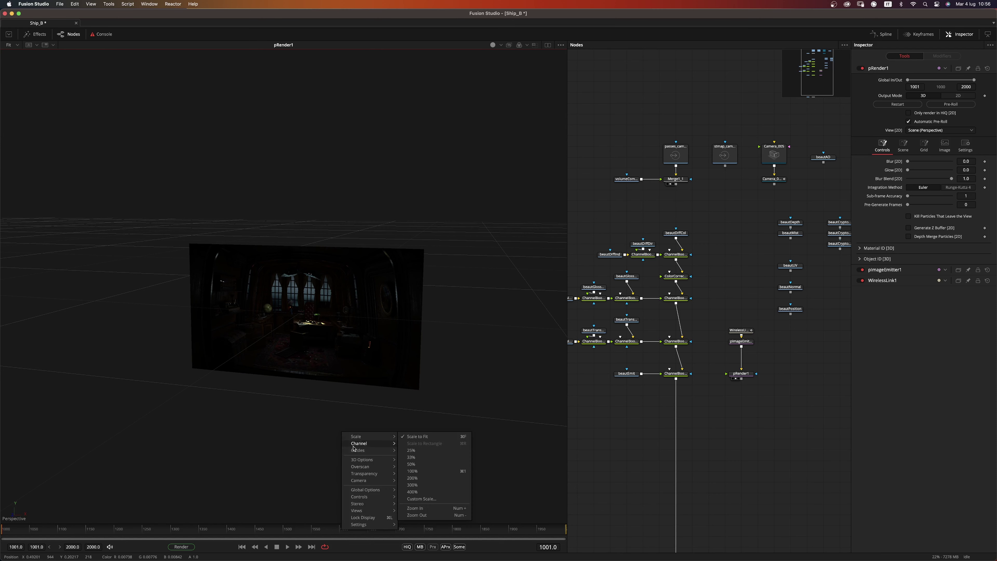
mouse_move(363, 464)
mouse_move(368, 490)
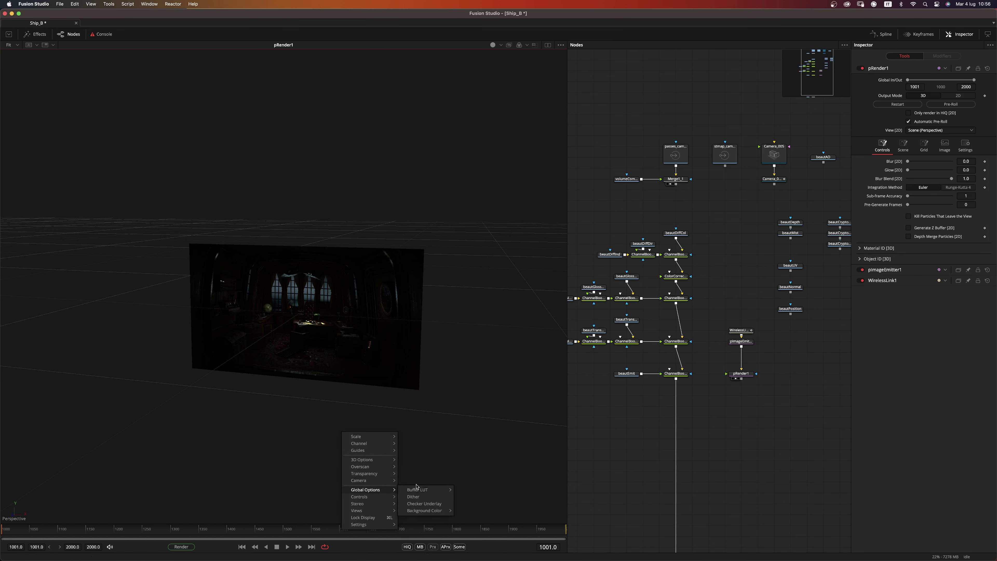
mouse_move(428, 494)
click(470, 477)
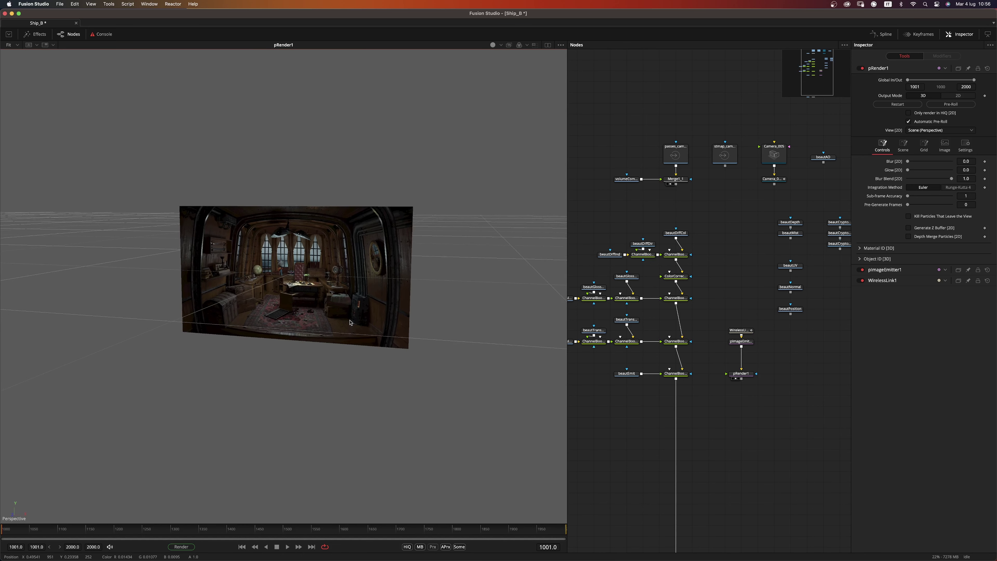
Set both the X Density and Y Density of pImageEmitter1 to 0.2
click(748, 343)
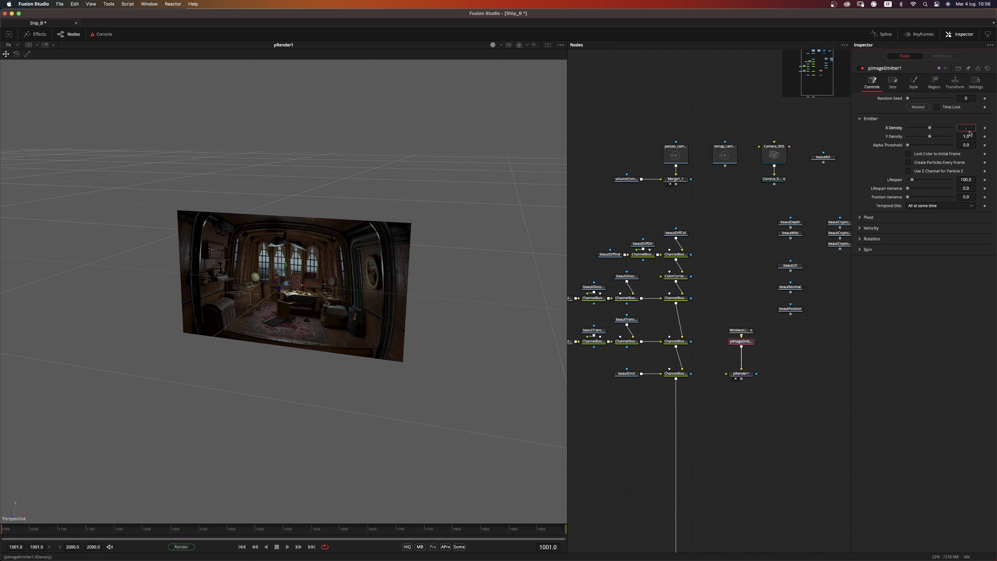
key(Return)
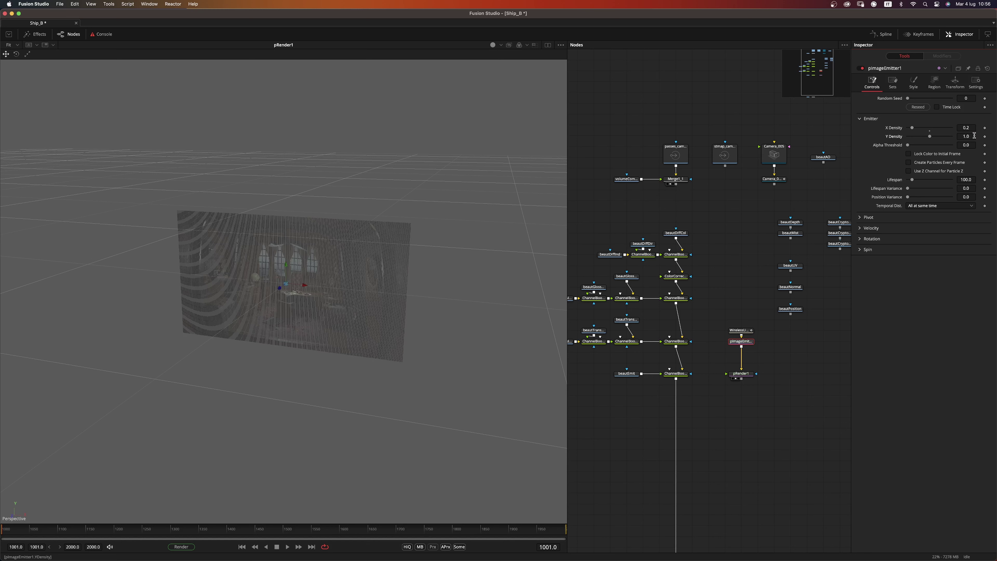
text(.2)
key(Tab)
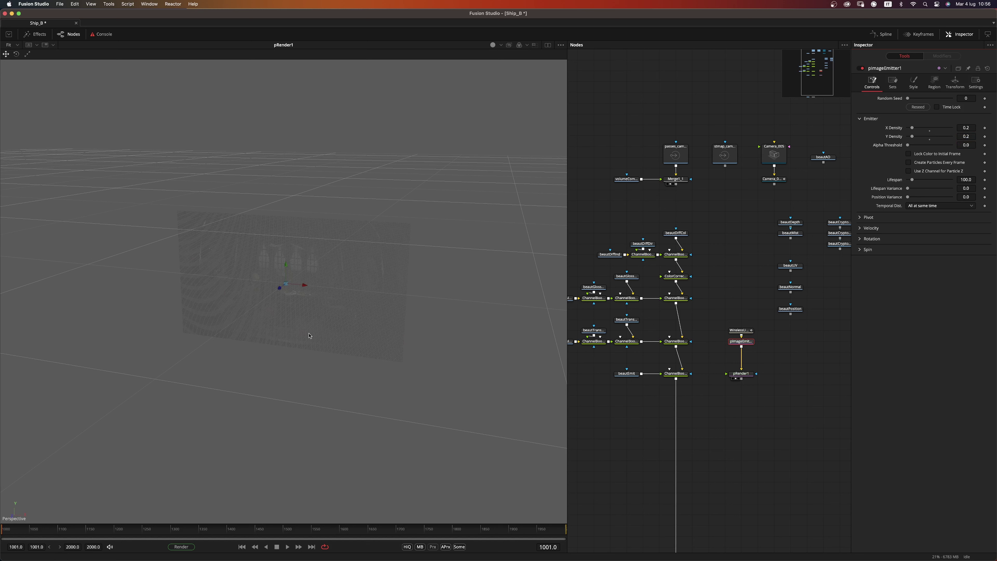
Change the pImageEmitter1 particle style to NGon with the solid circle type and reduce the particle size
click(919, 84)
click(923, 107)
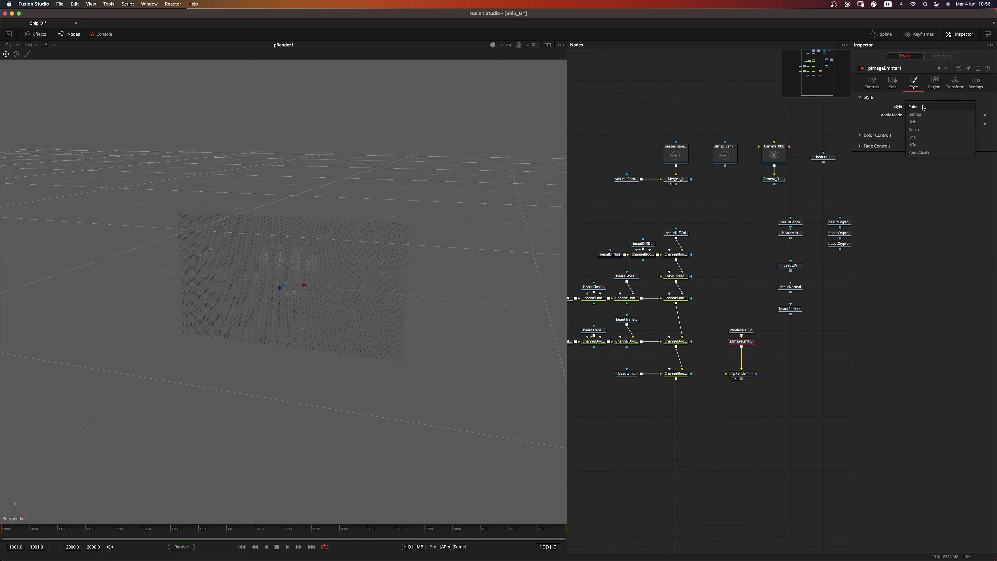
click(915, 145)
click(967, 115)
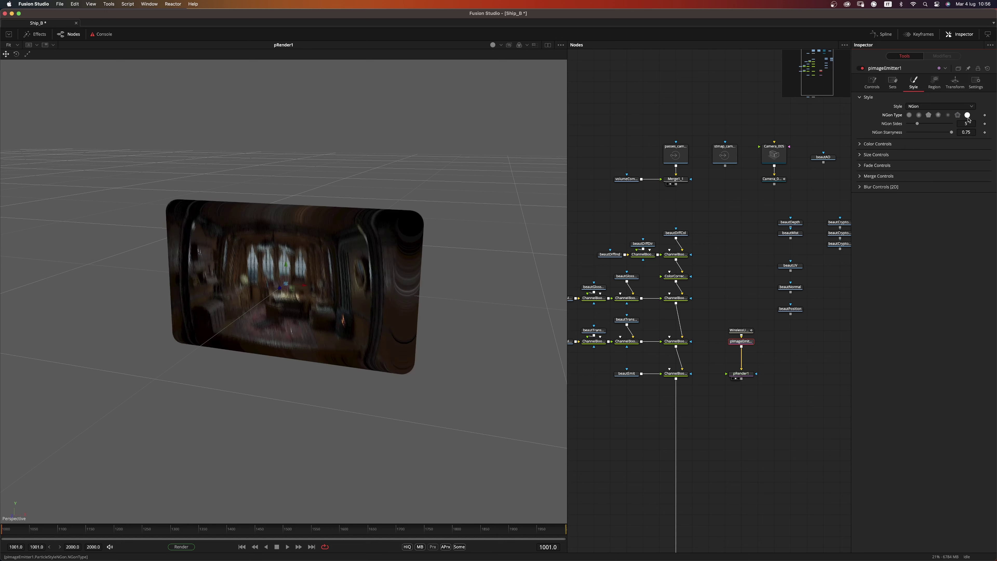
click(861, 156)
drag(915, 164, 910, 164)
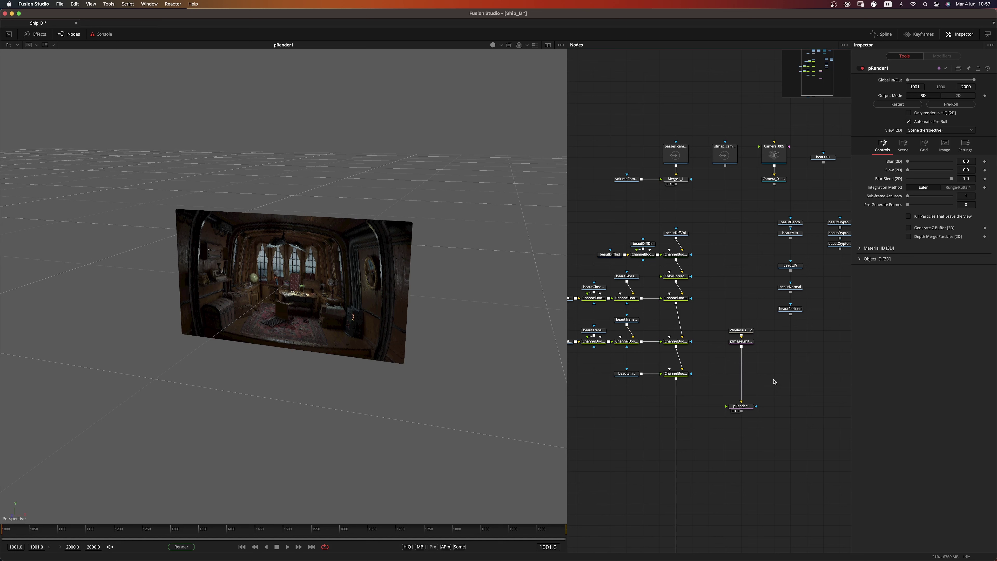
Paste the Particles_at_WorldPosition node between pImageEmitter1 and pRender1, and review its Position X, Y and Z particle expressions
key(super+v)
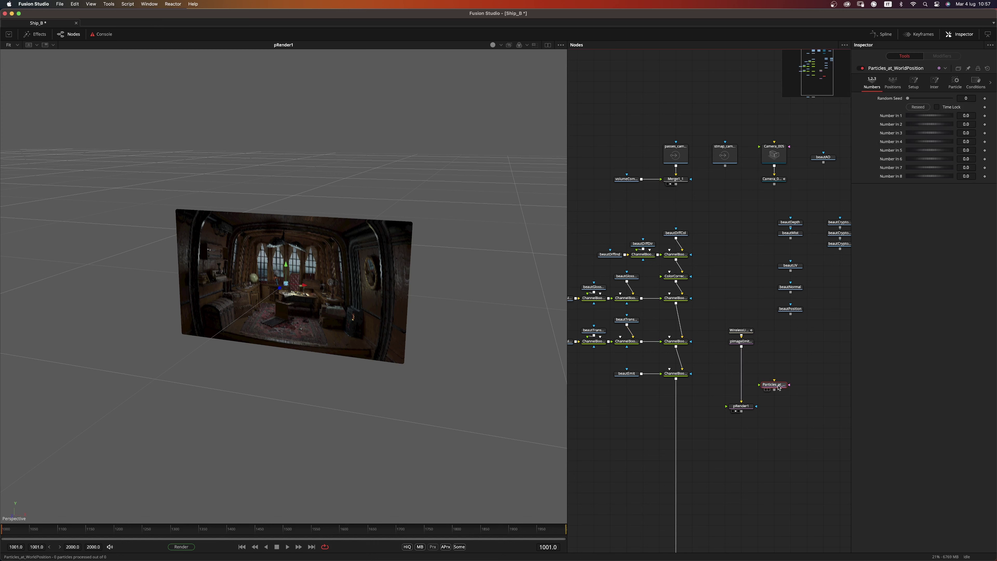
drag(780, 387, 750, 377)
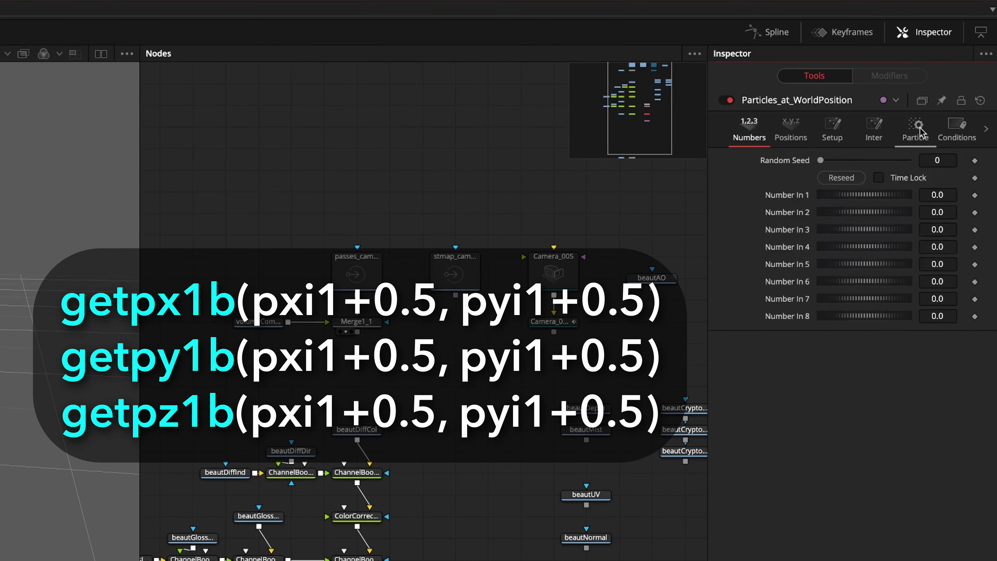
click(956, 83)
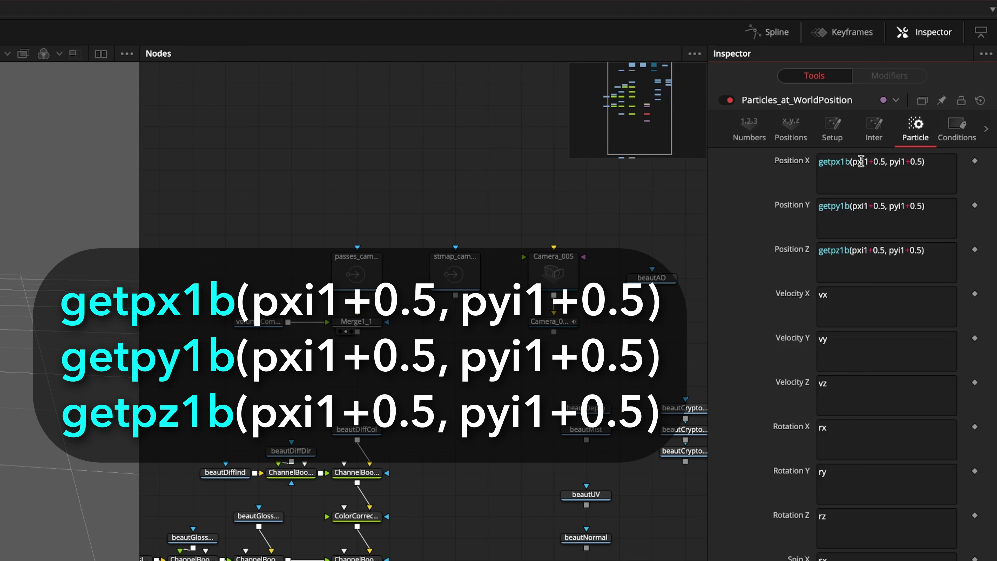
drag(942, 168, 802, 160)
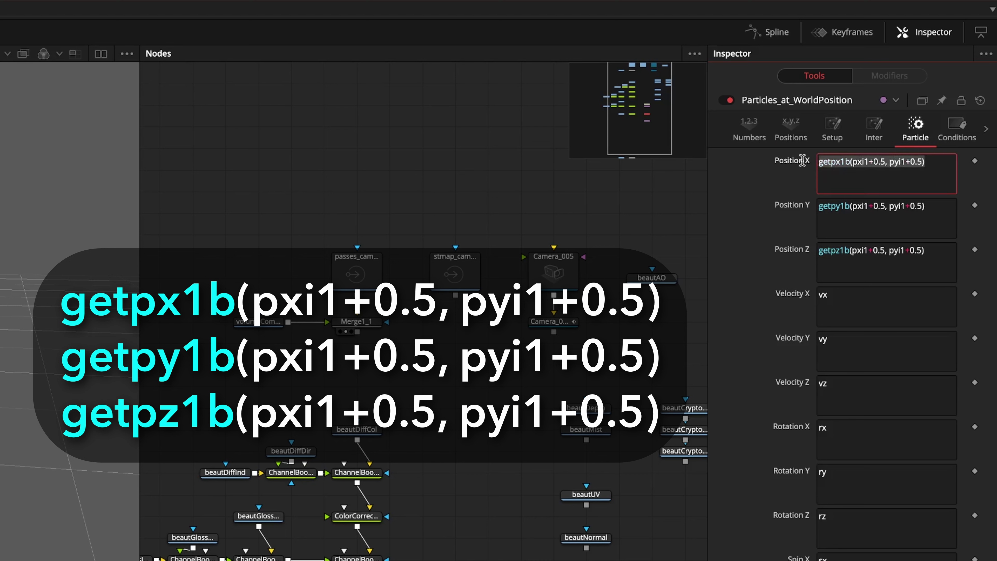
click(751, 235)
click(933, 229)
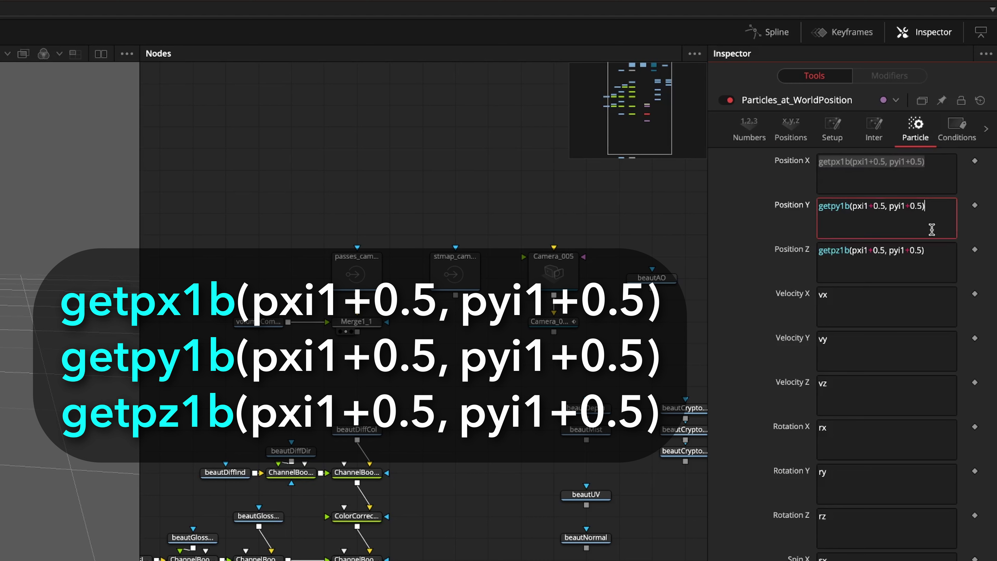
click(751, 223)
click(893, 176)
click(727, 337)
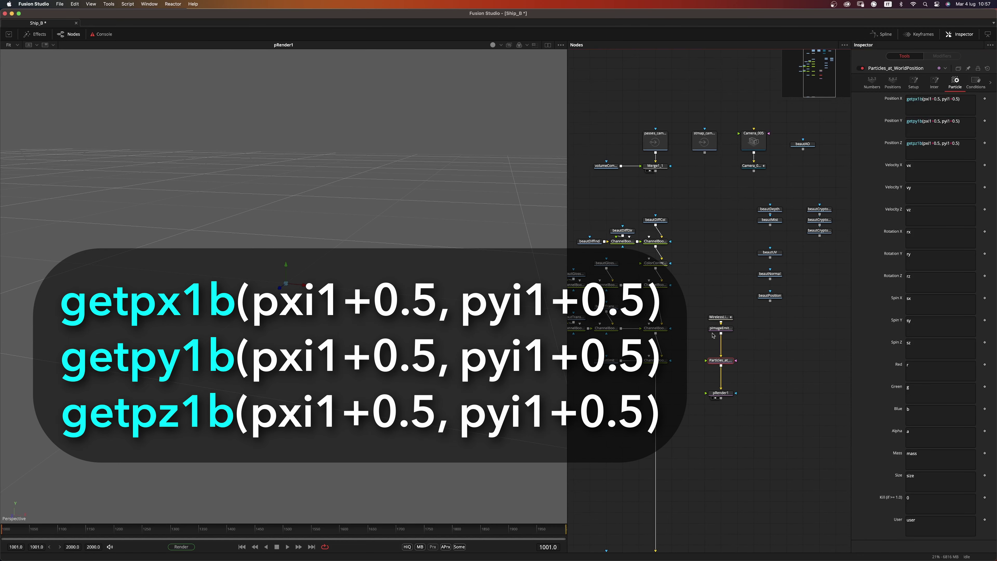
Move the beautPosition loader further down and add a Channel Booleans node fed by it
drag(770, 296, 770, 306)
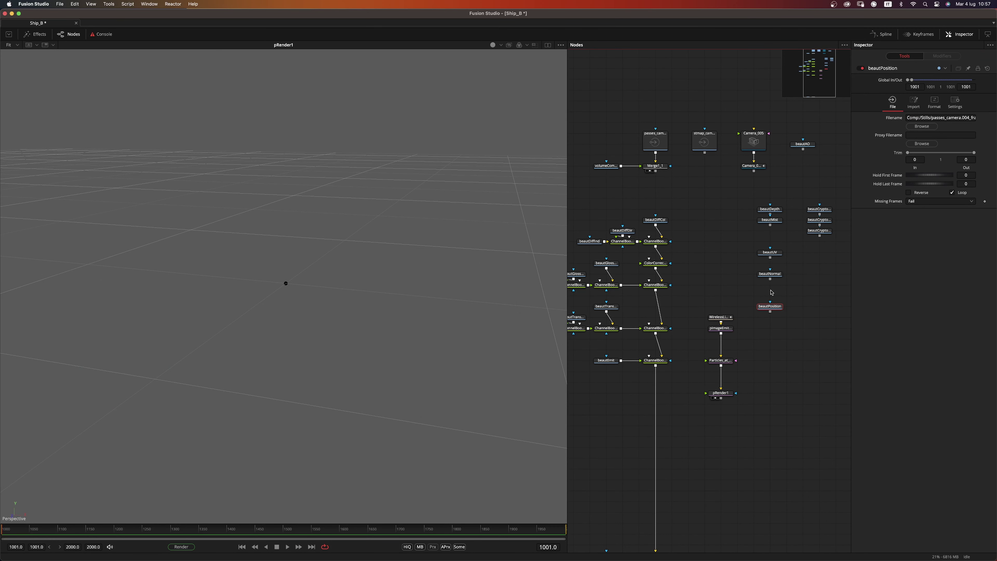
key(shift+space)
text(bol)
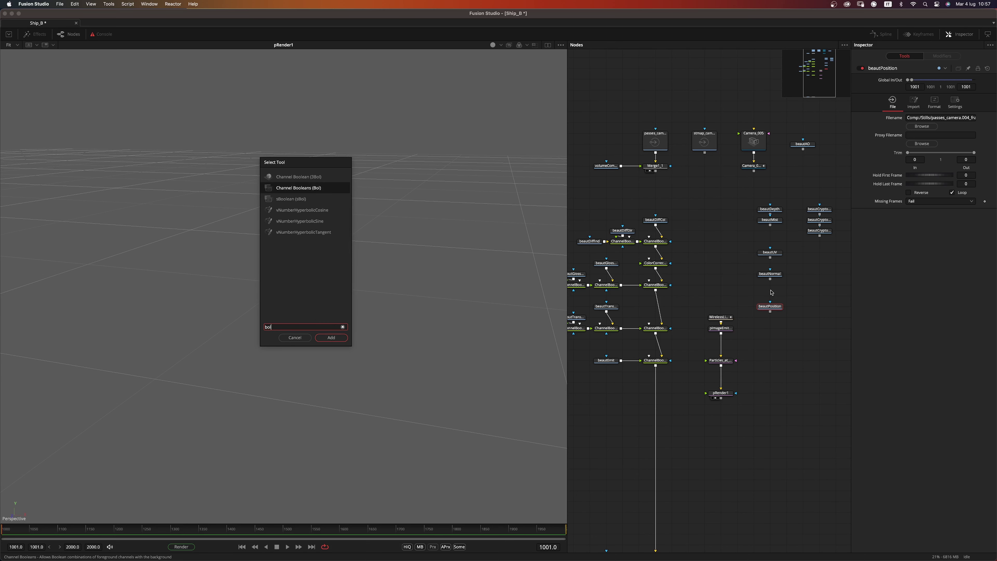
key(Return)
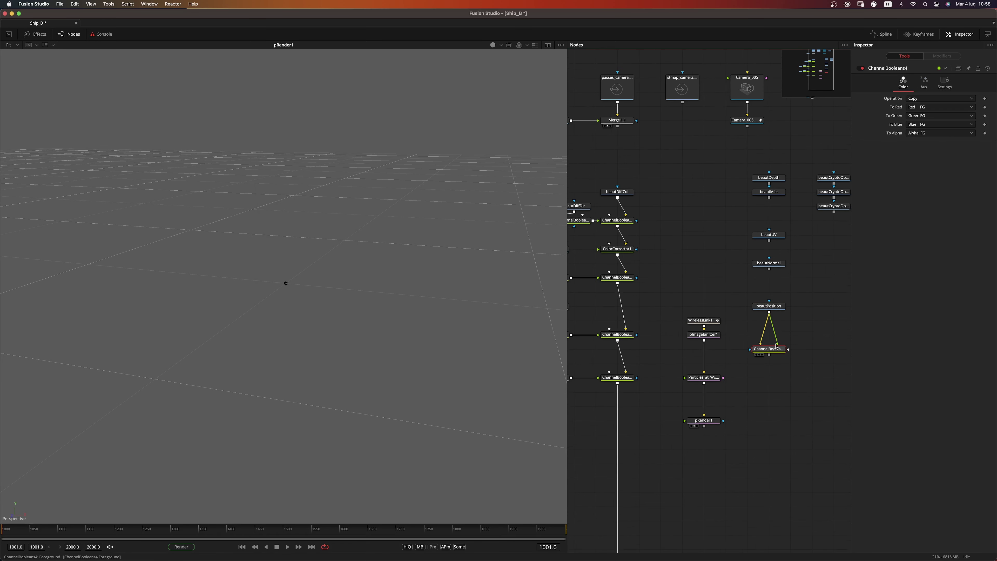
Enable extra channels on ChannelBooleans4 below beautPosition and map Red, Green and Blue FG to X, Y and Z Position
mouse_move(777, 345)
mouse_down()
mouse_move(787, 339)
mouse_move(776, 337)
mouse_up()
click(925, 85)
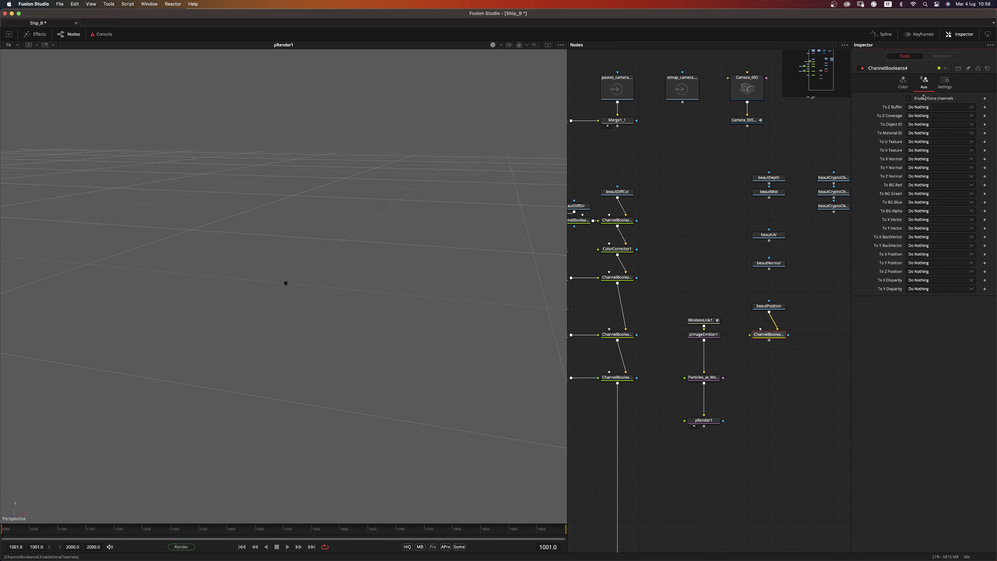
click(921, 255)
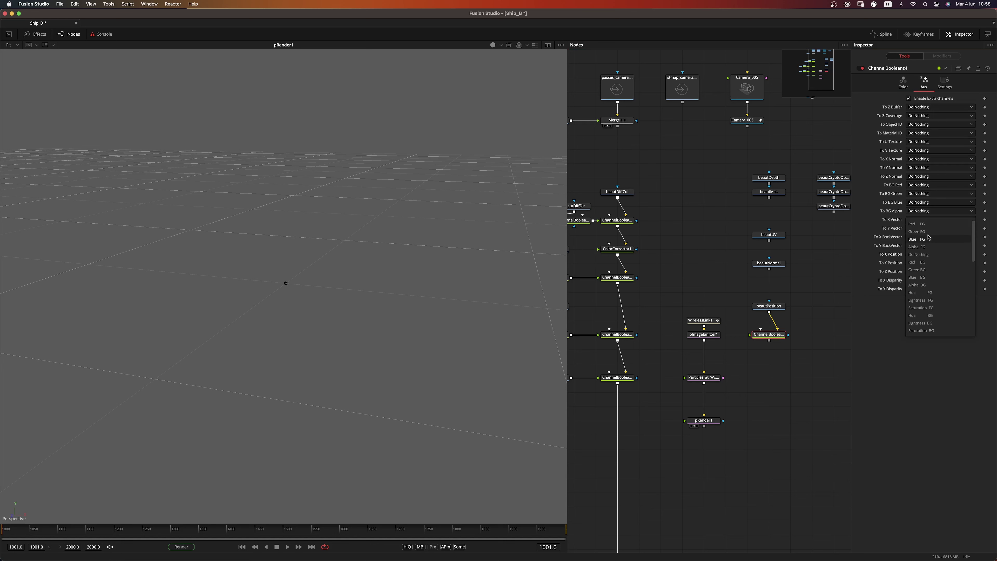
click(929, 226)
click(920, 263)
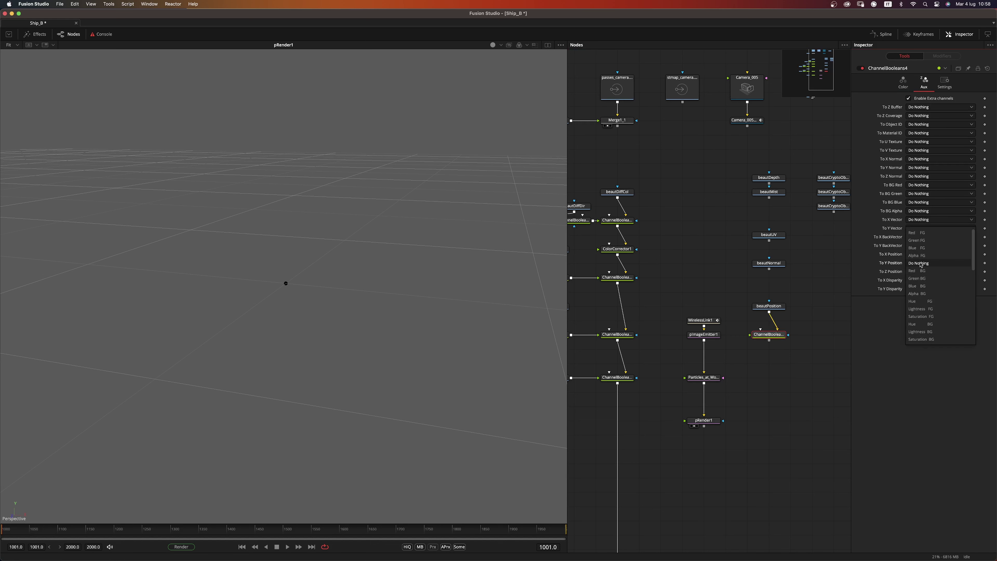
click(925, 245)
click(923, 272)
click(924, 257)
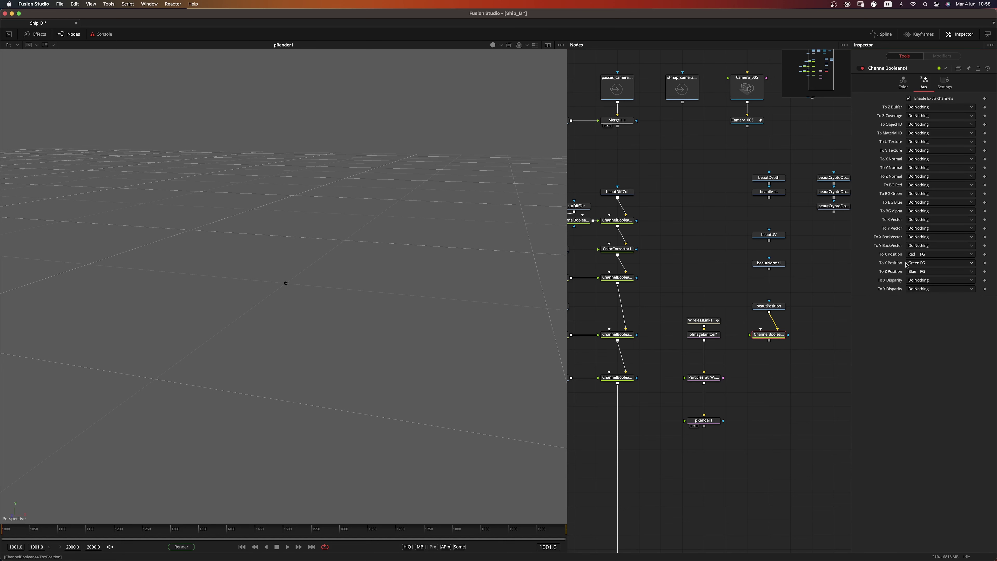
Display ChannelBooleans4 in the viewer and check which position channels are available for viewing
key(1)
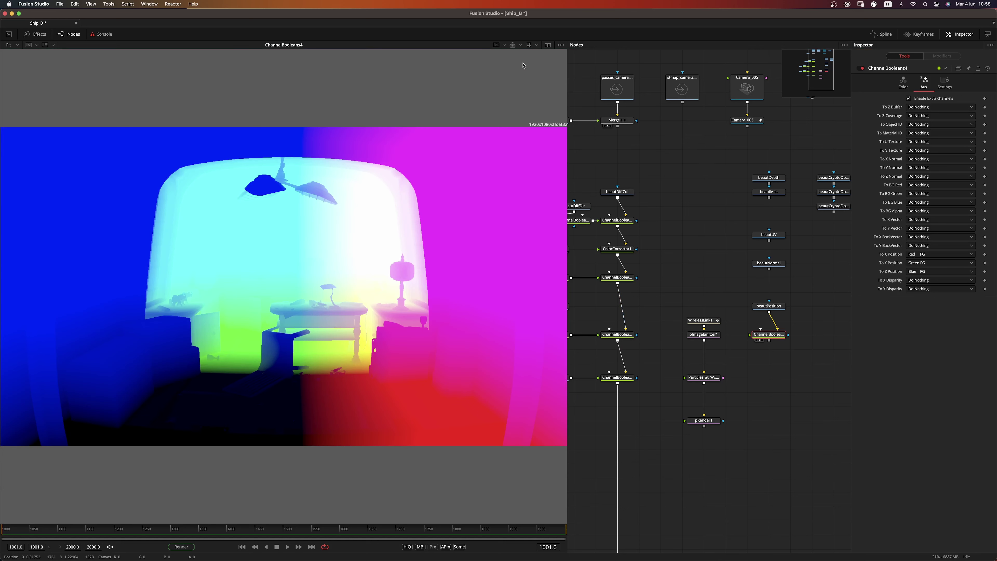
click(521, 45)
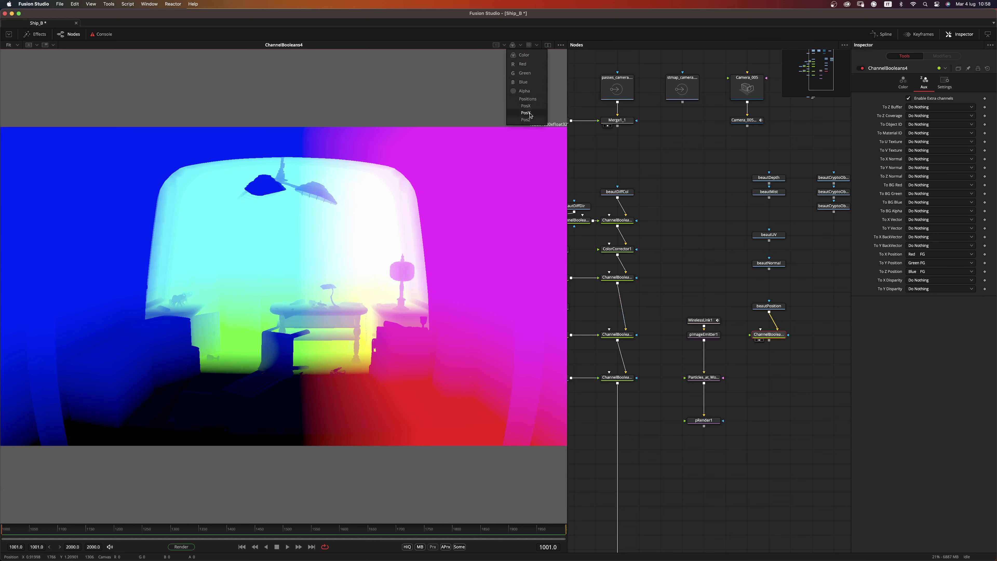
click(529, 47)
Feed ChannelBooleans4 into Particles_at_WorldPosition and inspect the point cloud from pRender1
key(2)
drag(769, 341, 713, 379)
click(713, 380)
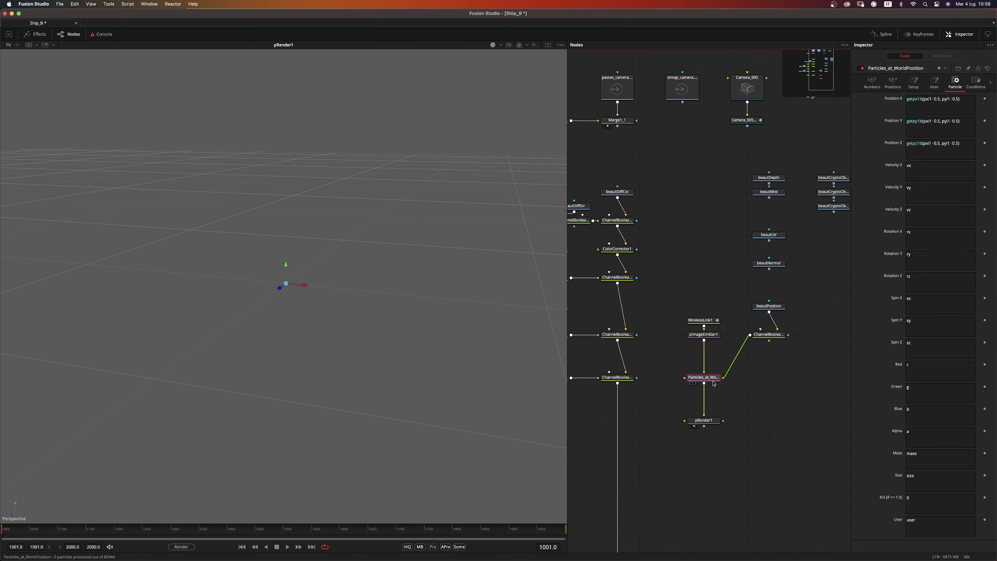
scroll(341, 423, down, 10)
scroll(300, 364, up, 5)
drag(273, 378, 384, 359)
Insert a Custom Tool between beautPosition and ChannelBooleans4, and move ChannelBooleans4 down to make room
click(780, 311)
key(shift+space)
text(c)
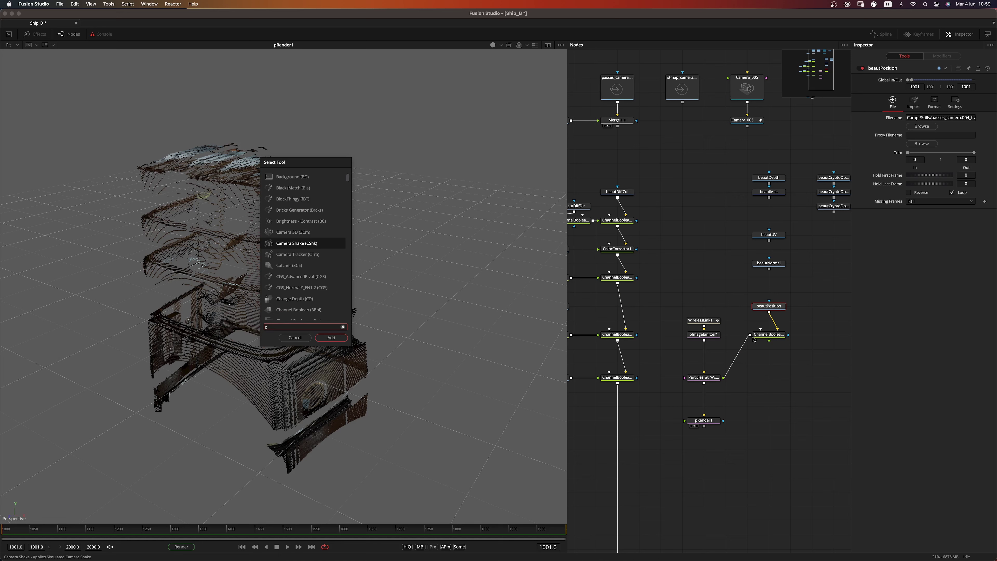
text(ustom)
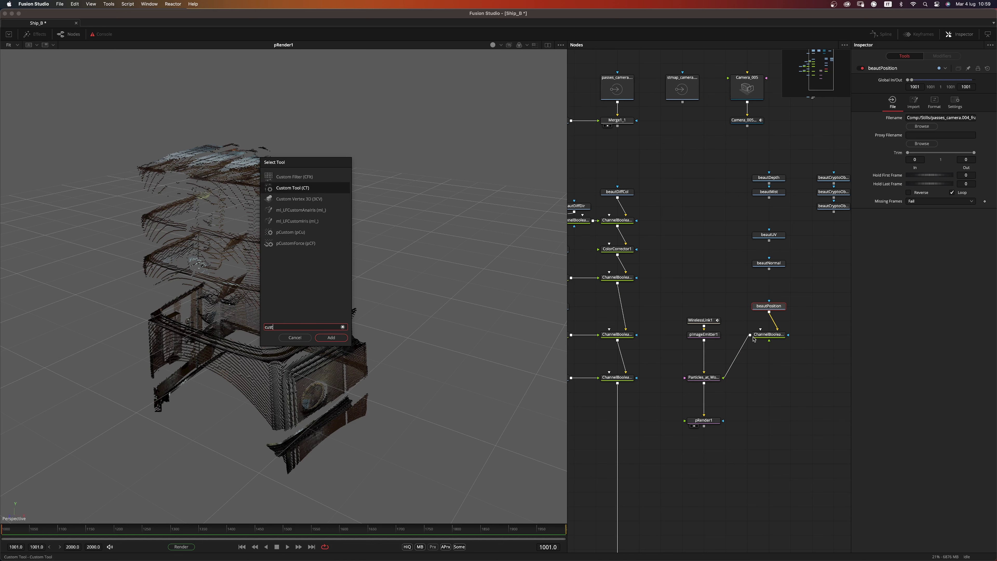
key(Return)
drag(773, 336, 778, 355)
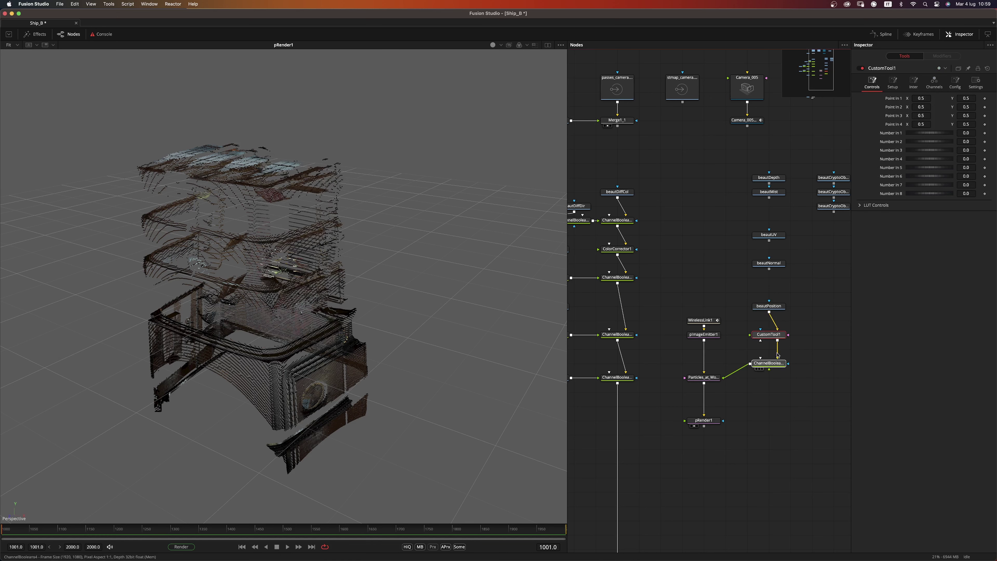
Set CustomTool1's Green expression to b1 and its Blue expression to g1, and inspect the reoriented point cloud
click(935, 83)
click(923, 124)
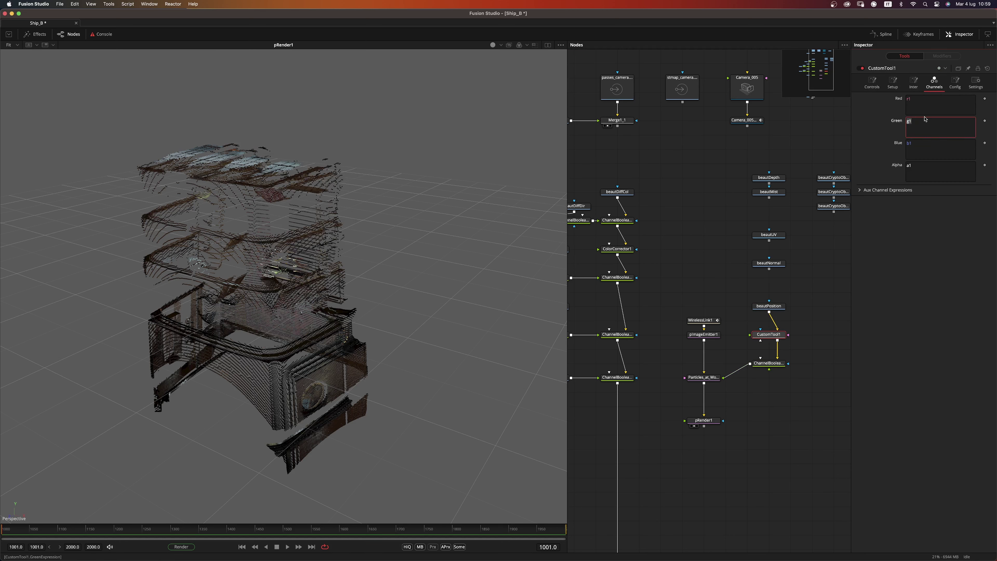
text(b1)
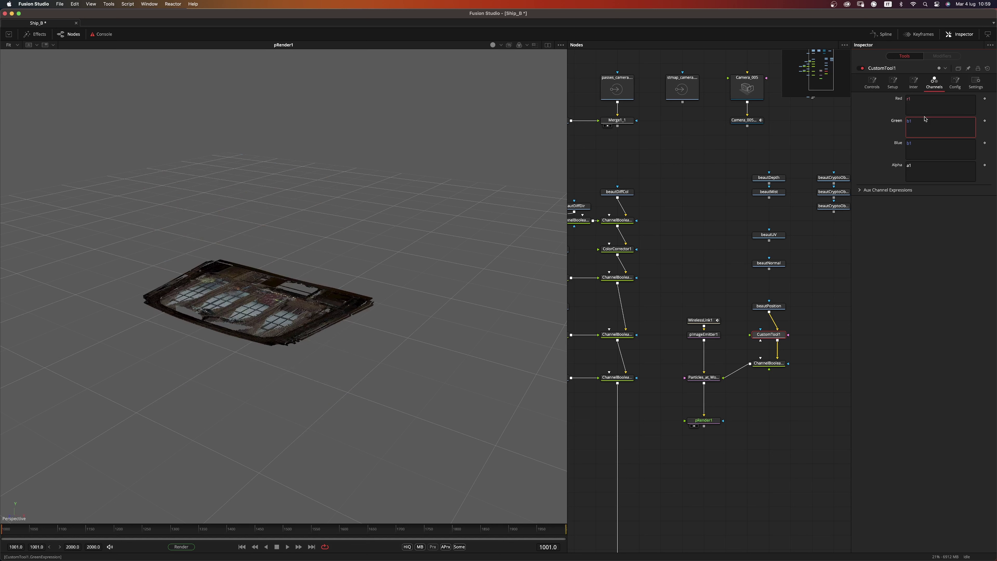
double_click(938, 146)
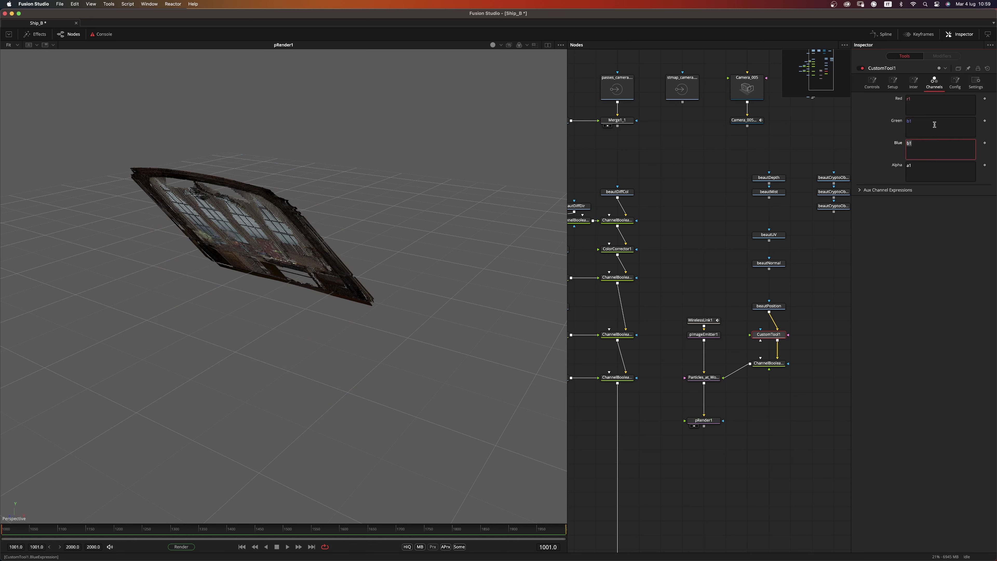
text(g1)
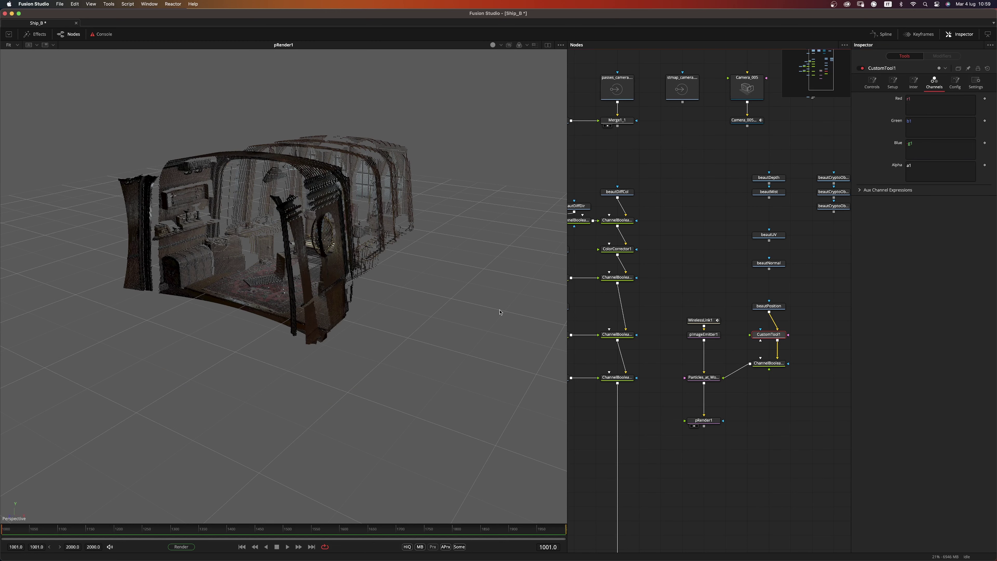
drag(274, 291, 335, 315)
scroll(328, 272, up, 5)
scroll(310, 252, down, 4)
Detach ChannelBooleans4 from CustomTool1 and move it with the whole particle node chain away from the pass loaders
click(768, 378)
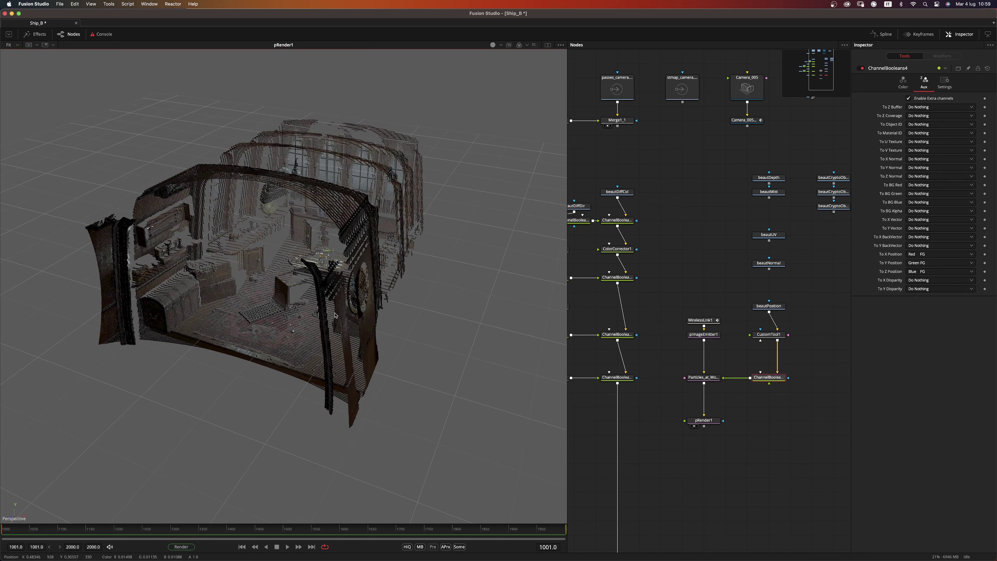
mouse_move(316, 277)
mouse_down()
mouse_move(365, 267)
mouse_move(335, 279)
mouse_up()
drag(678, 295, 728, 435)
drag(794, 405, 783, 315)
scroll(666, 384, down, 3)
drag(672, 354, 801, 250)
Switch the viewer's global background to a darker colour and display CustomTool1
right_click(363, 392)
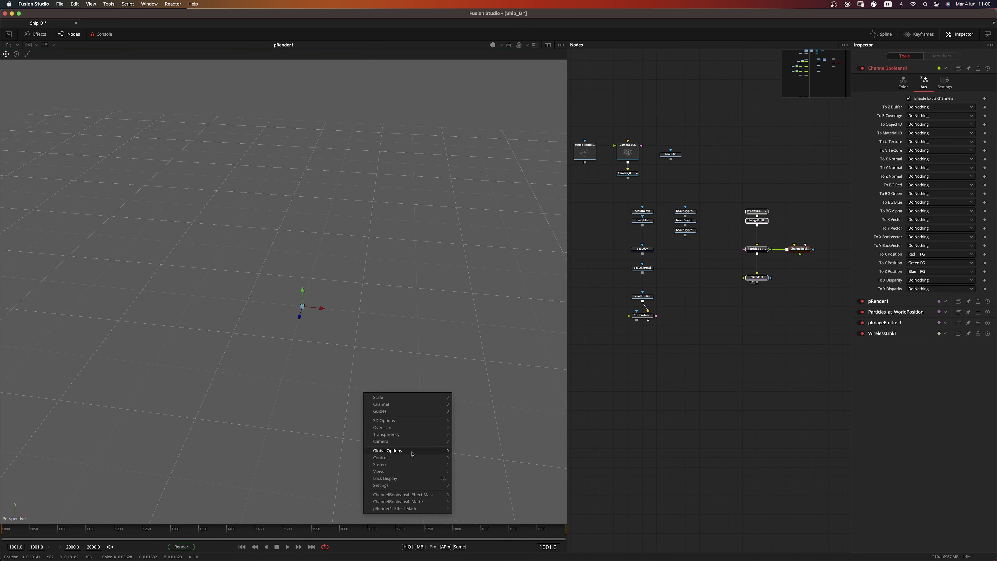
mouse_move(423, 450)
mouse_move(474, 452)
click(524, 451)
click(670, 328)
key(1)
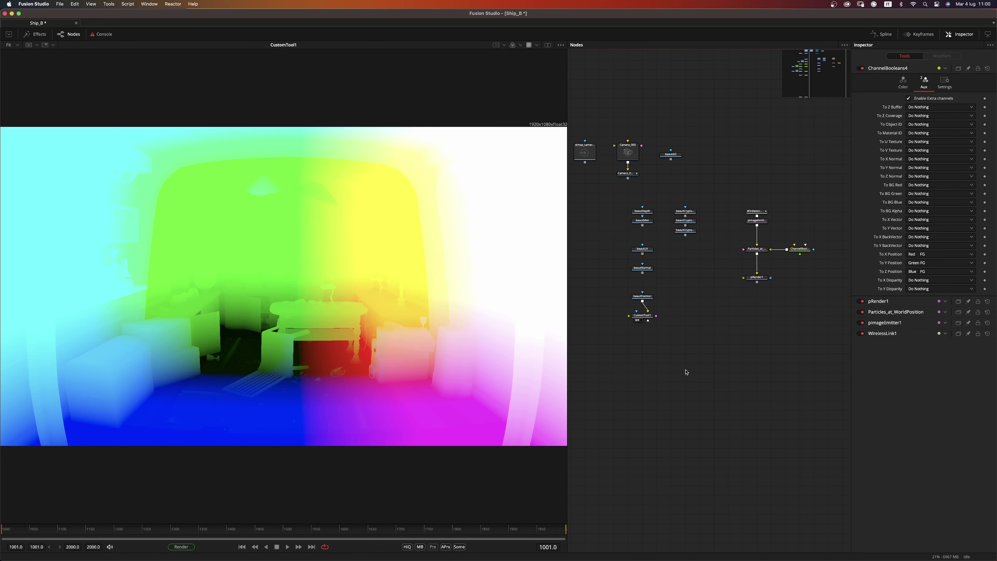
Paste a copy of CustomTool1 under beautNormal and move the normal and position node pairs beside the main comp column
click(647, 317)
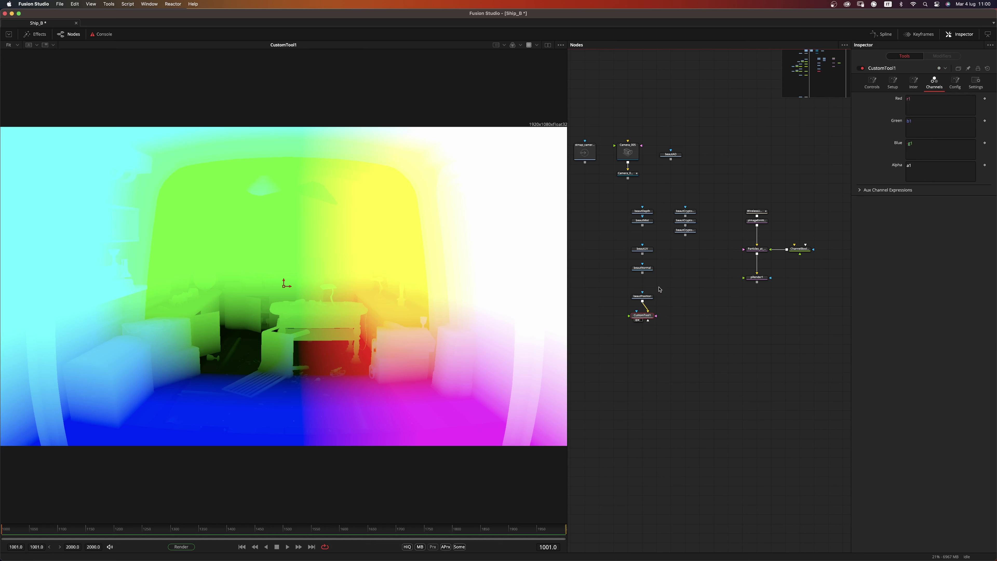
key(ctrl+v)
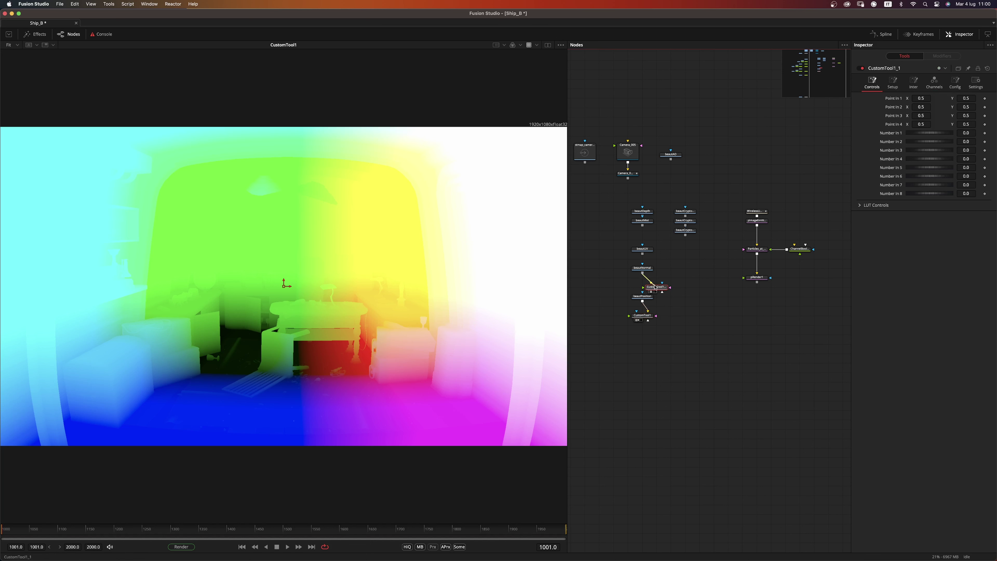
mouse_move(649, 298)
mouse_down()
mouse_move(649, 307)
mouse_move(650, 282)
mouse_up()
scroll(764, 309, left, 5)
drag(783, 332, 604, 375)
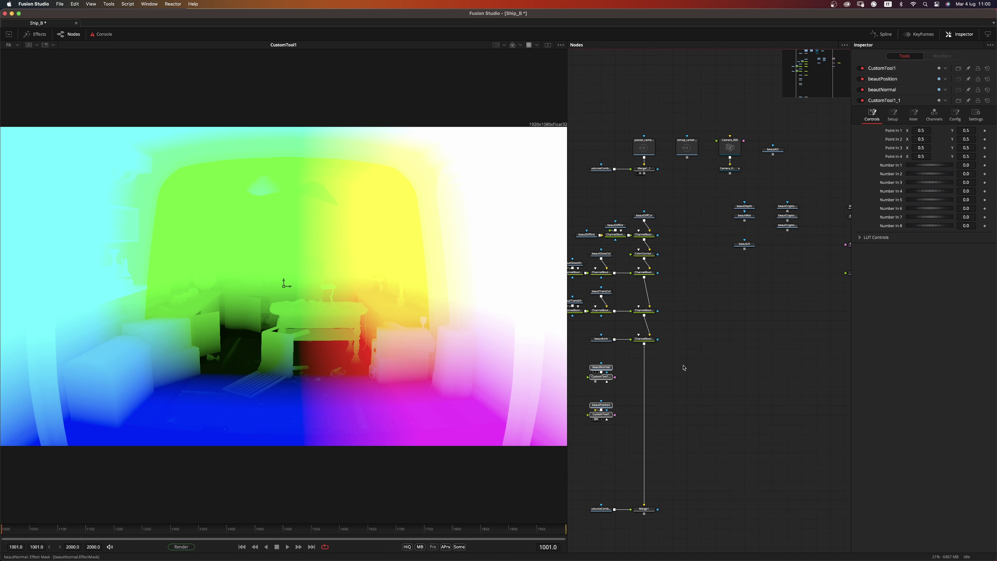
click(725, 338)
Add a Channel Booleans node and insert it in the main column between the beautEmit Channel Booleans and Merge1
scroll(760, 320, left, 5)
scroll(760, 321, down, 3)
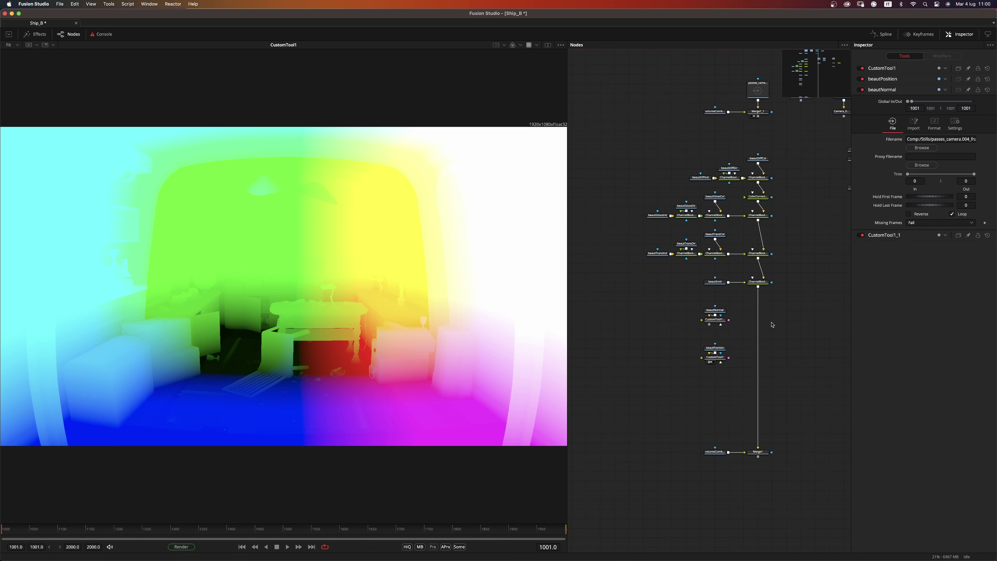
key(shift+space)
text(bol)
key(Return)
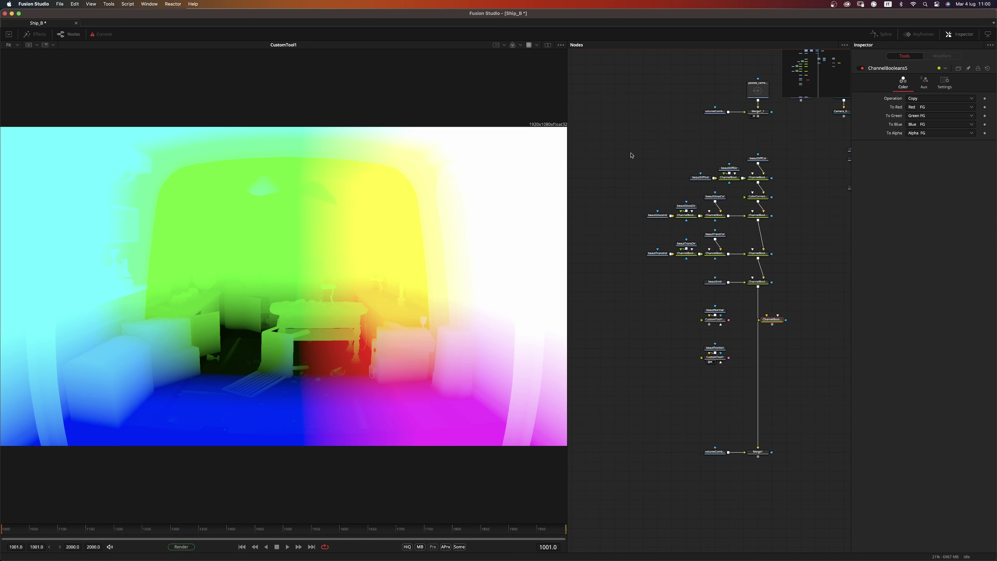
drag(772, 319, 757, 320)
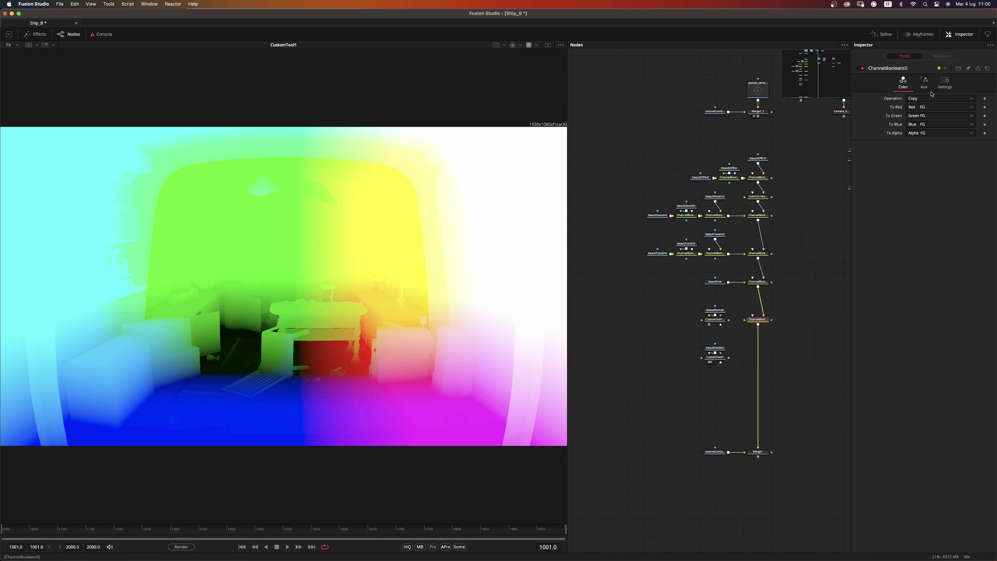
Set To Red, To Green, To Blue and To Alpha of ChannelBooleans5 to Do Nothing
click(927, 109)
click(928, 139)
click(929, 116)
click(929, 140)
click(928, 124)
click(928, 139)
click(929, 133)
click(928, 139)
Duplicate ChannelBooleans5 directly below itself in the main column, level with CustomTool1
click(768, 321)
key(ctrl+c)
key(ctrl+v)
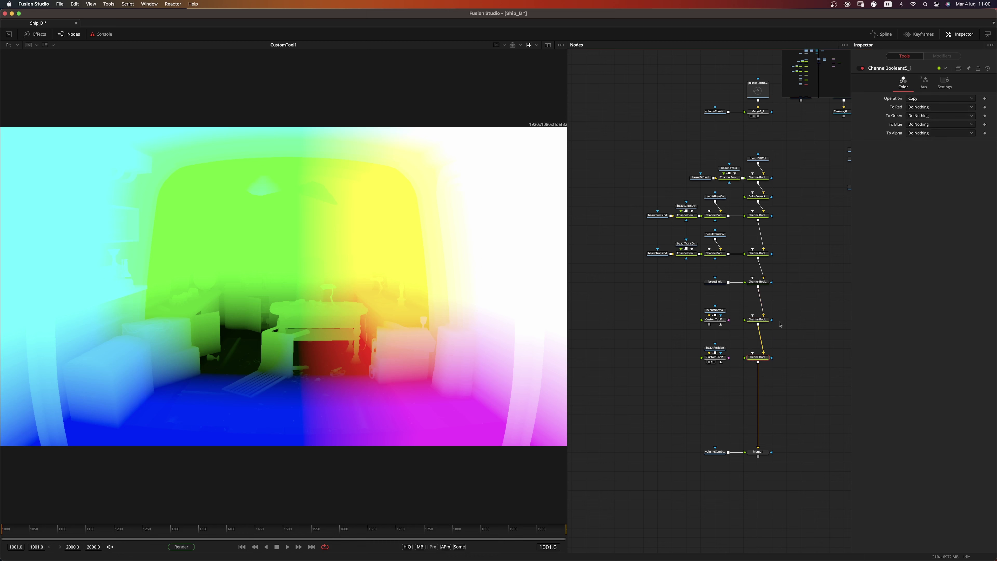
Enable extra channels on ChannelBooleans5 and map Red, Green and Blue FG to X, Y and Z Normal
scroll(780, 324, up, 3)
click(750, 321)
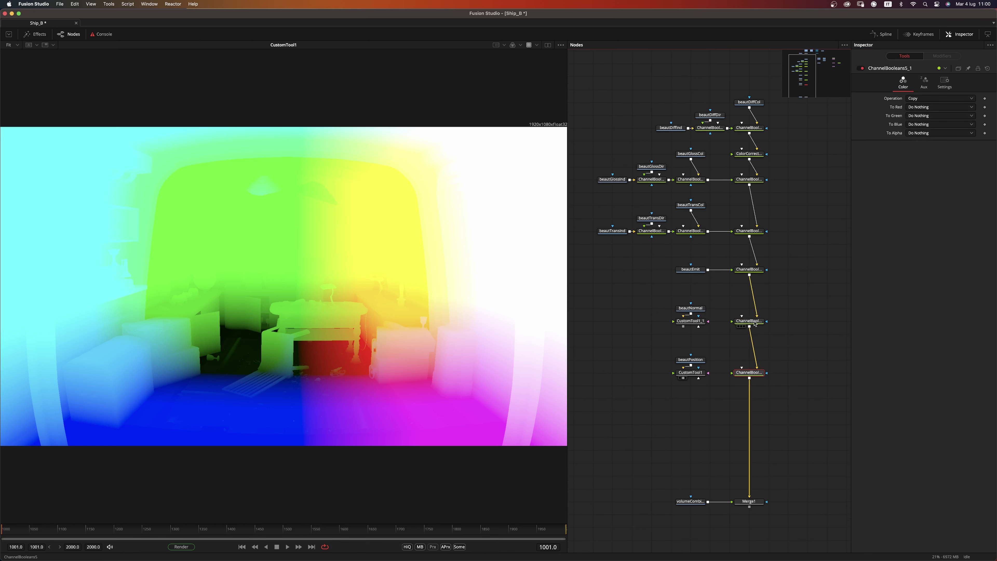
click(925, 83)
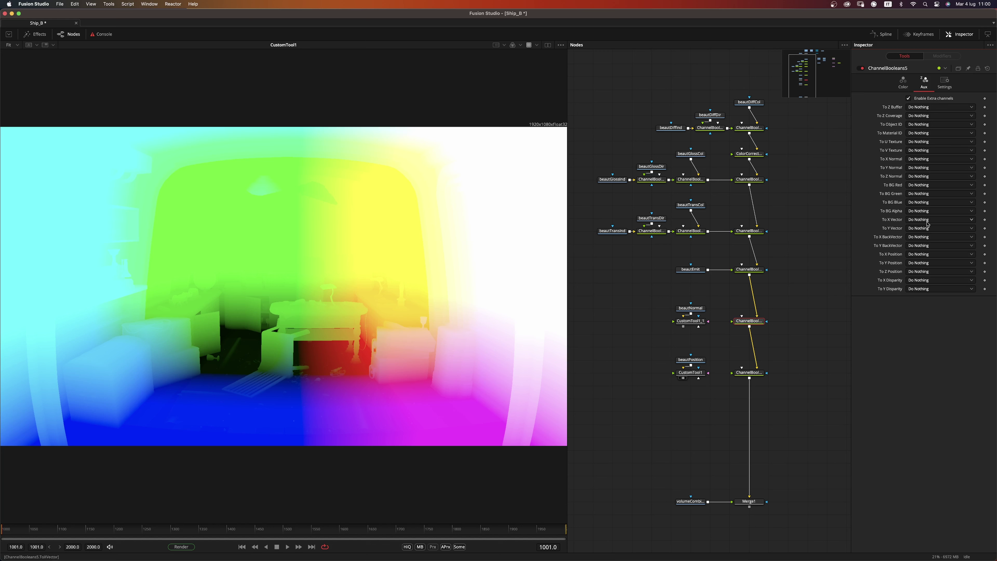
click(920, 160)
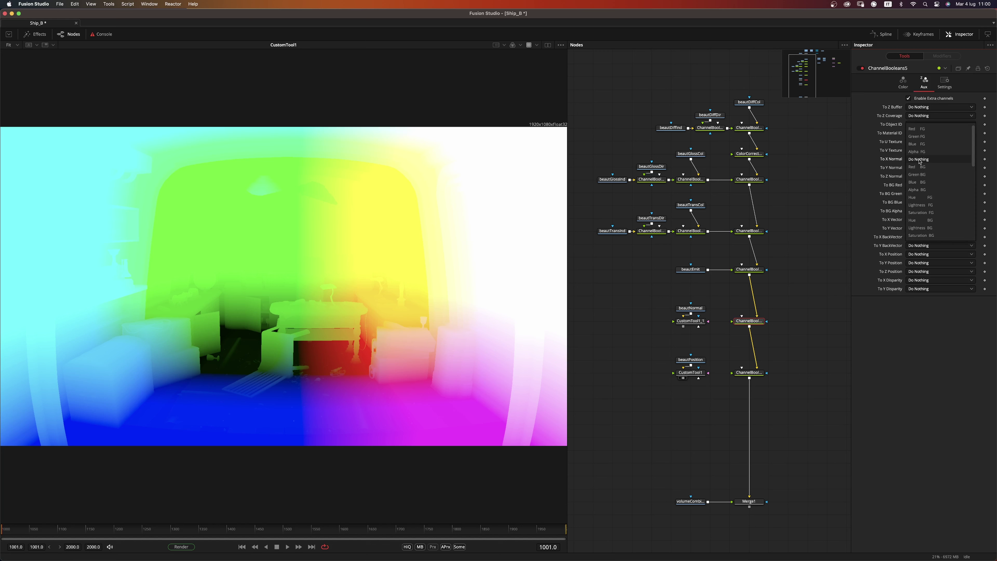
click(924, 130)
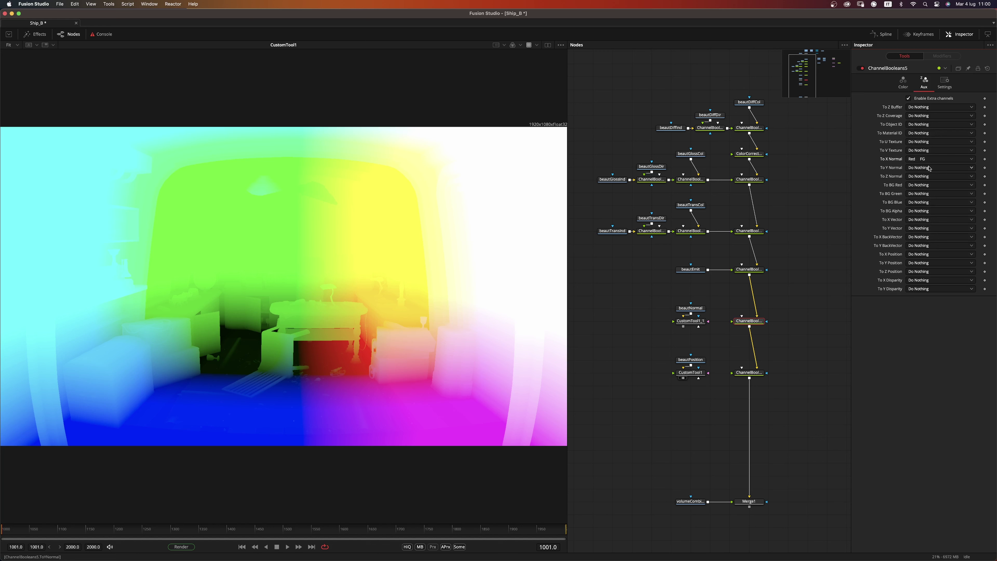
click(929, 168)
click(910, 177)
click(923, 155)
Connect CustomTool1_1 to the foreground of ChannelBooleans5, check its Normals channel in the viewer, and return to Color
drag(688, 332, 539, 367)
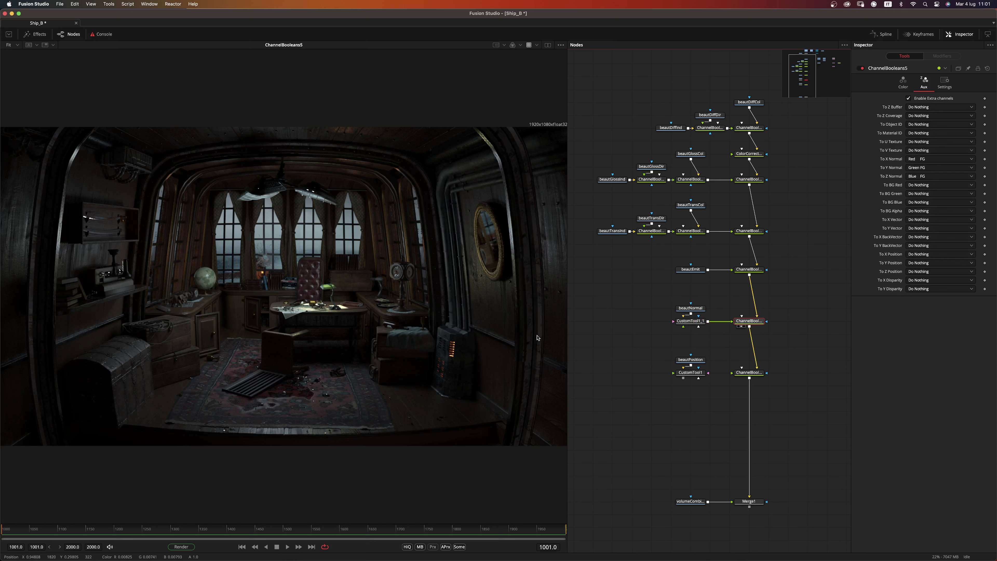
click(521, 45)
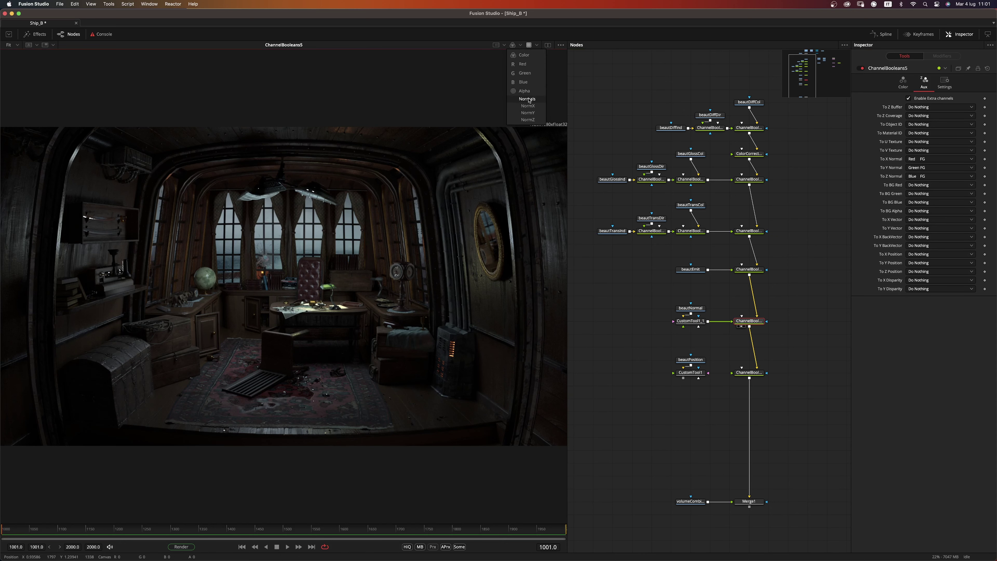
click(528, 99)
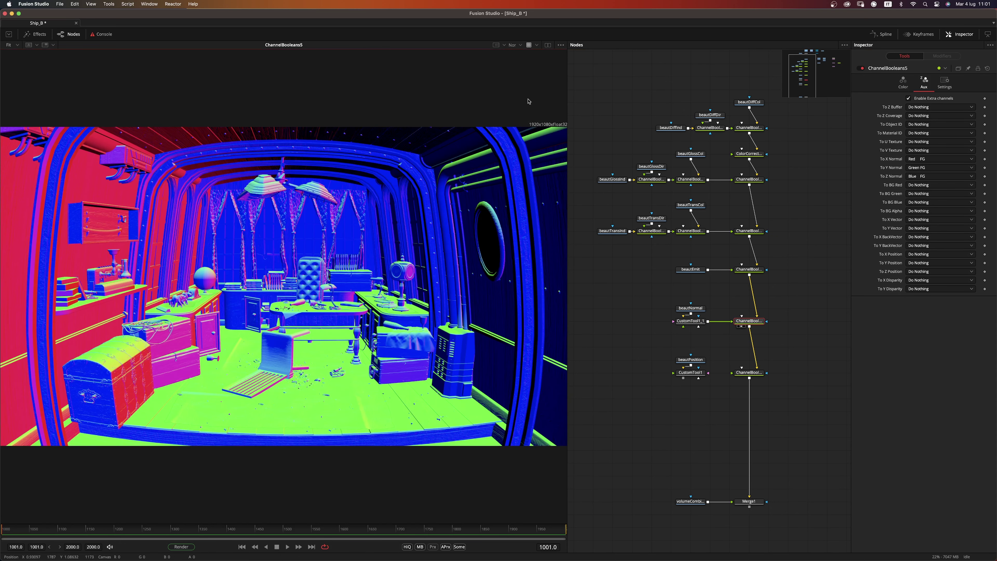
click(521, 45)
click(524, 56)
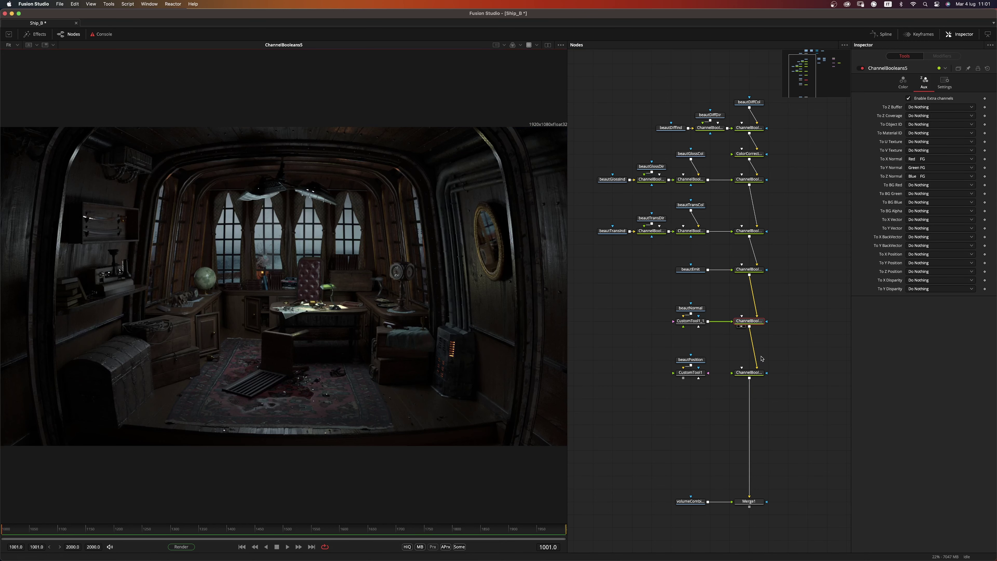
Connect CustomTool1 to the foreground of ChannelBooleans5_1 and map Red, Green and Blue FG to X, Y and Z Position
drag(683, 378, 748, 373)
click(749, 373)
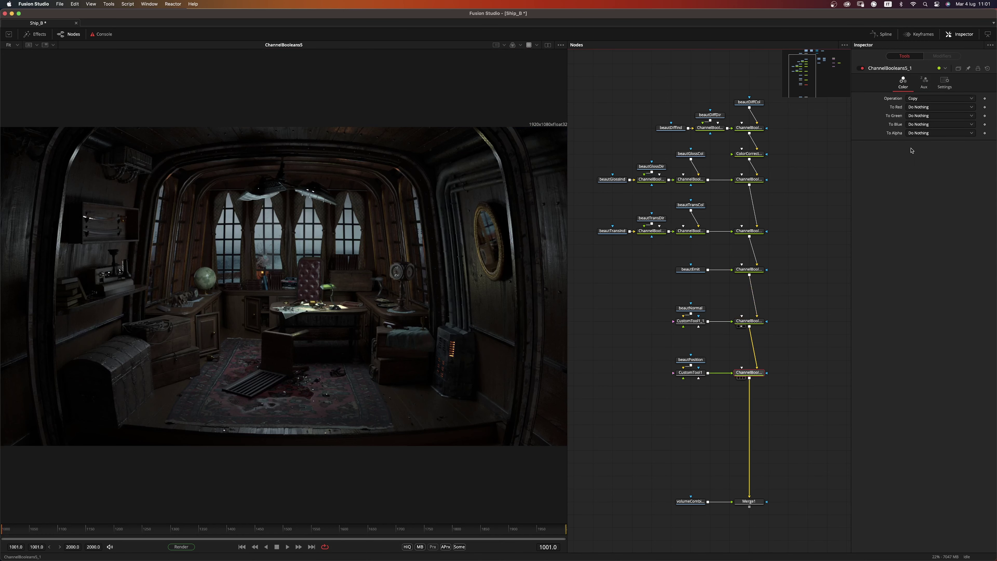
click(923, 83)
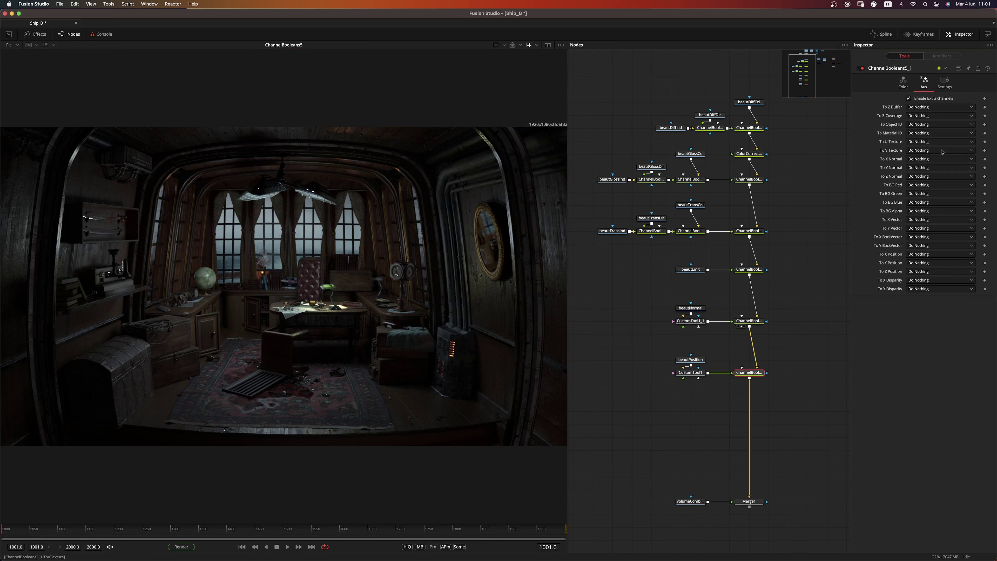
click(909, 256)
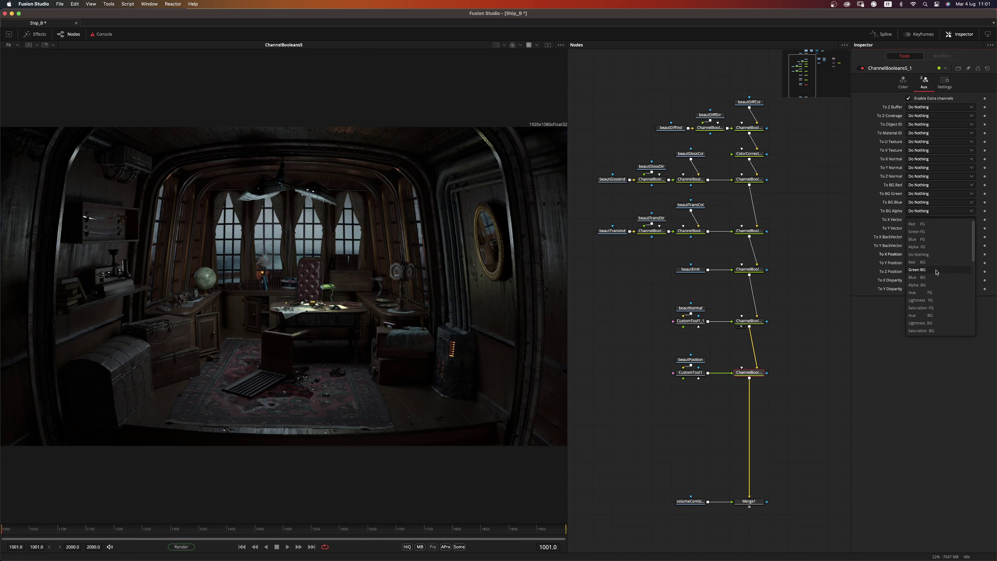
click(933, 235)
click(927, 263)
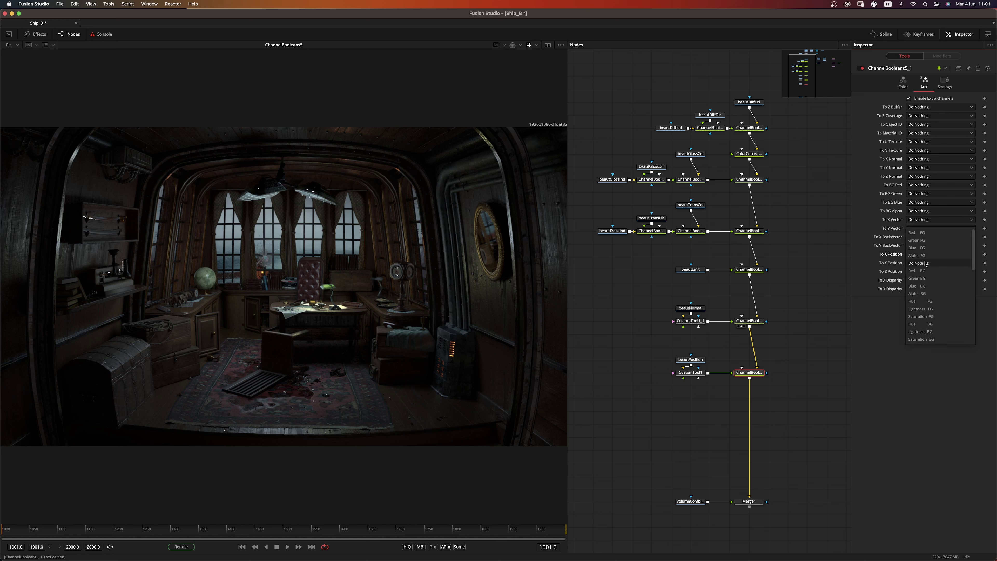
click(925, 255)
click(922, 275)
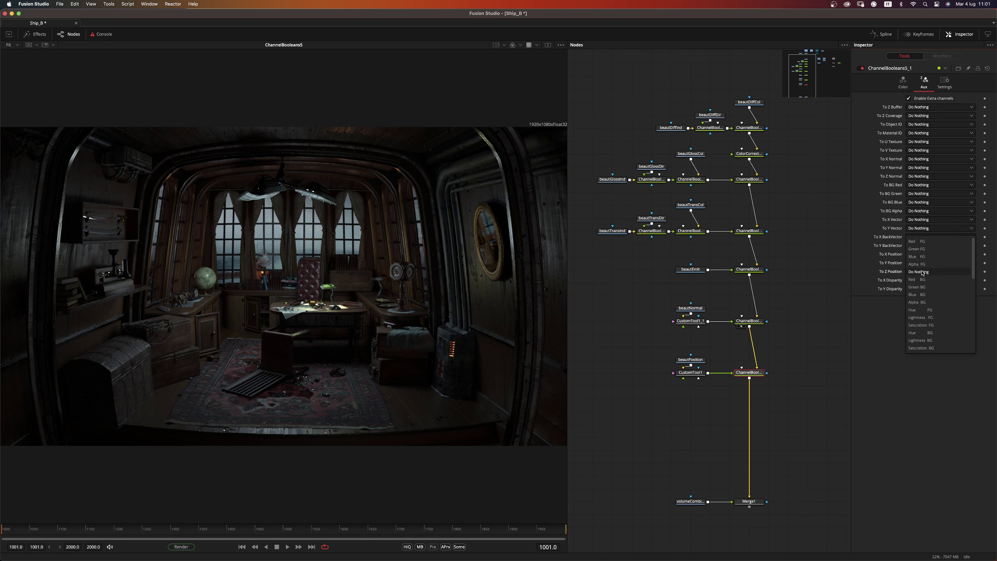
click(925, 260)
Show ChannelBooleans5_1 in the viewer and inspect its embedded auxiliary channels
drag(746, 376, 456, 277)
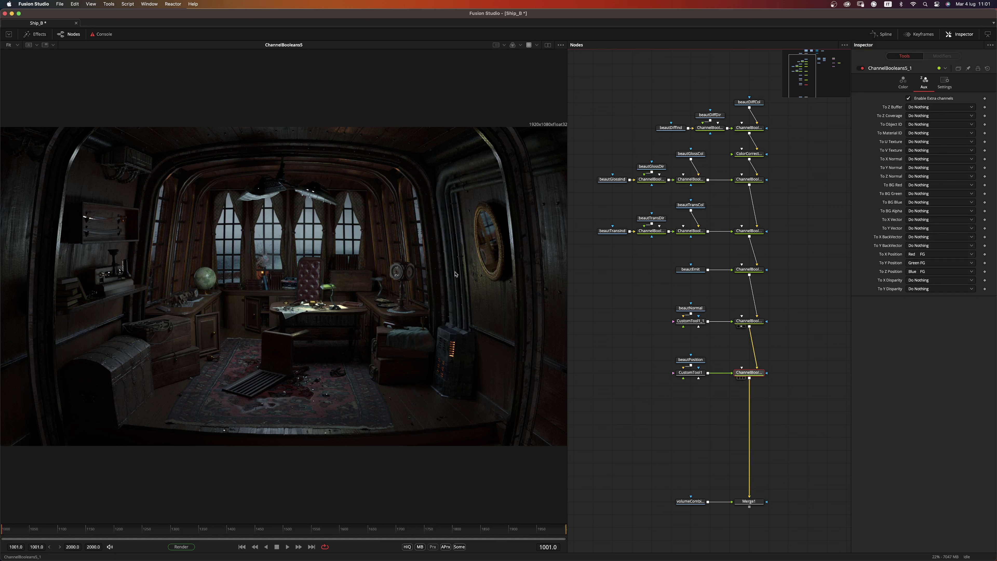
click(519, 45)
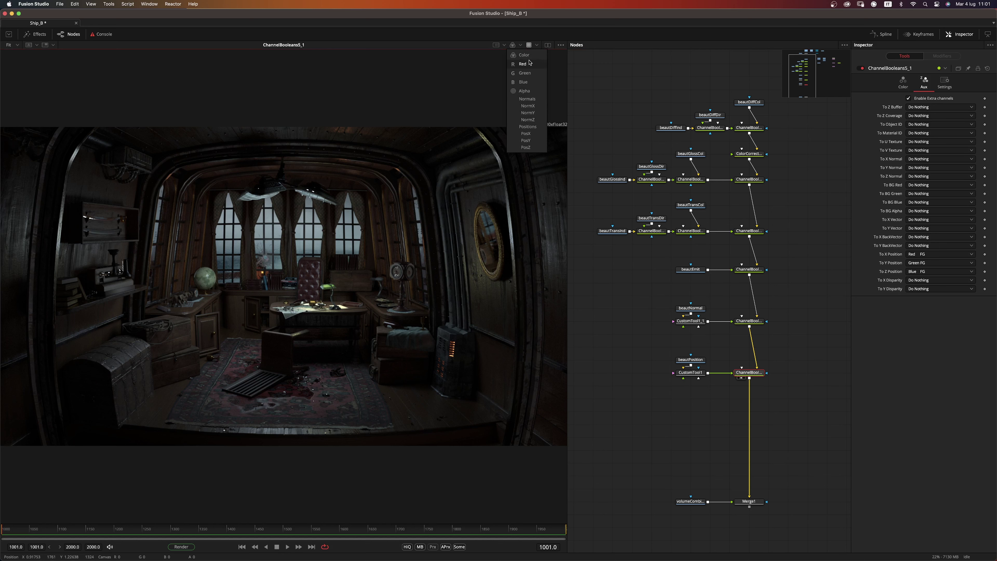
click(528, 126)
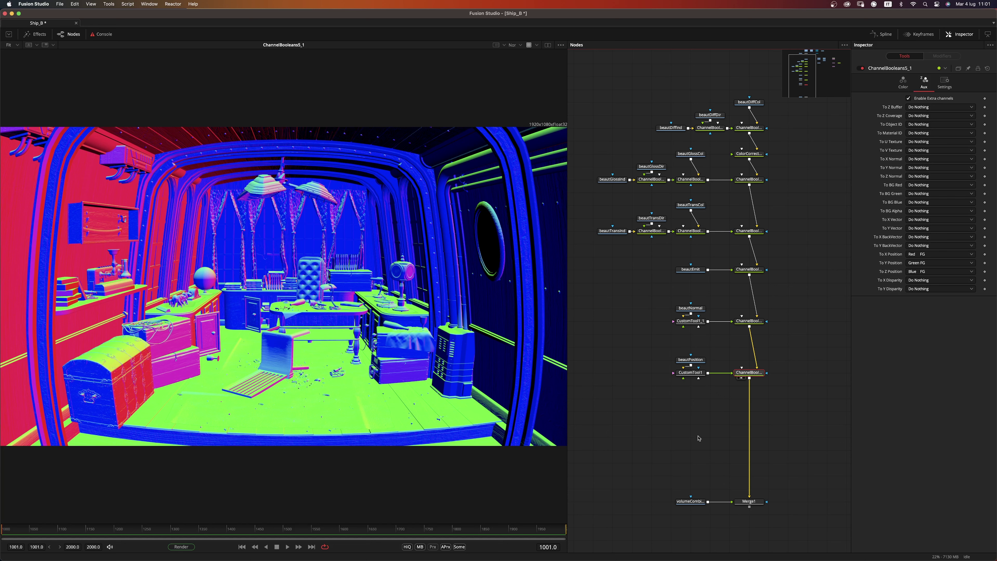
click(644, 361)
Display beautNormal, move CustomTool1_1 up beneath it, and insert a new Custom Tool between CustomTool1_1 and ChannelBooleans5
drag(688, 308, 313, 313)
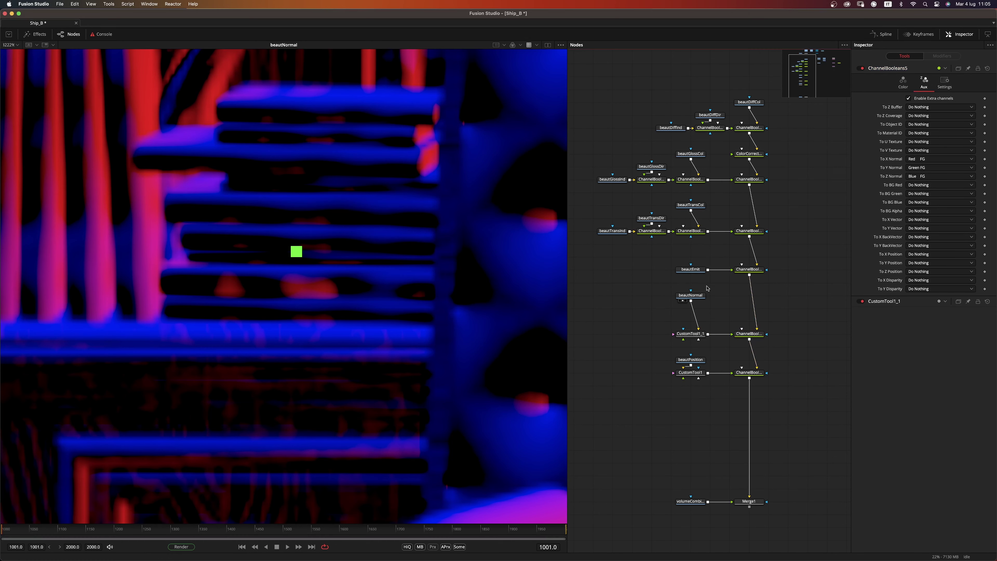
click(691, 295)
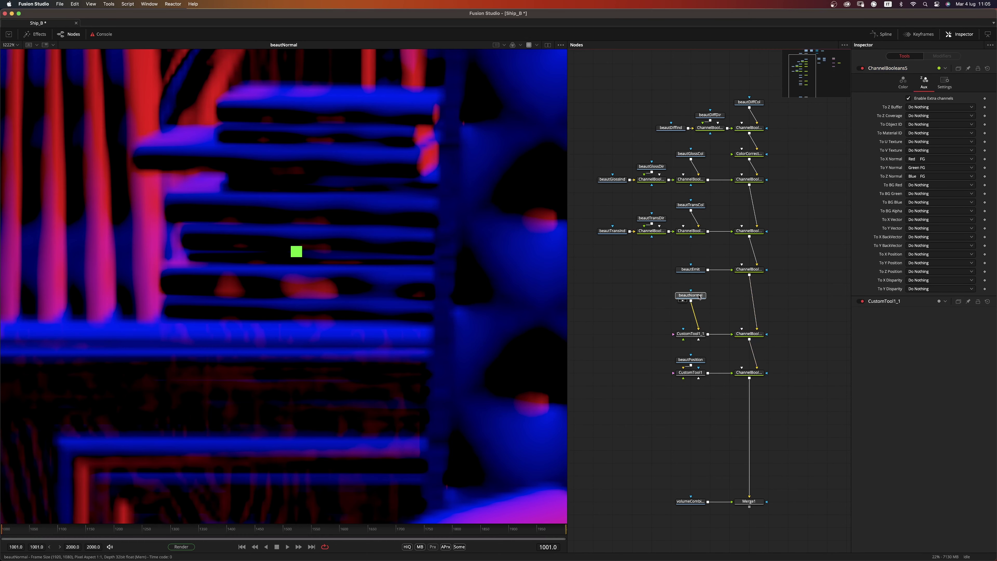
drag(692, 336, 692, 305)
key(shift+space)
text(custo)
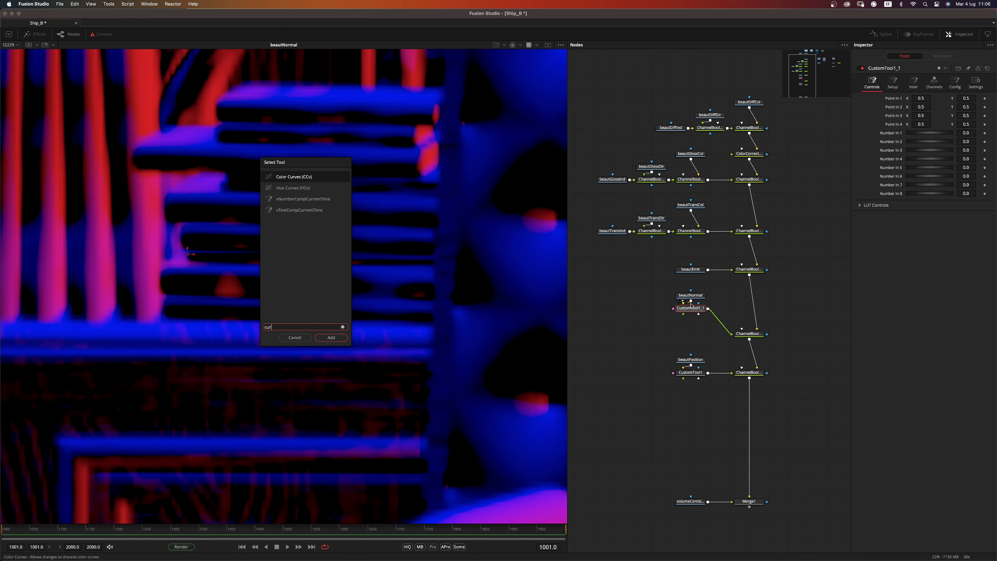
key(Return)
drag(723, 308, 693, 334)
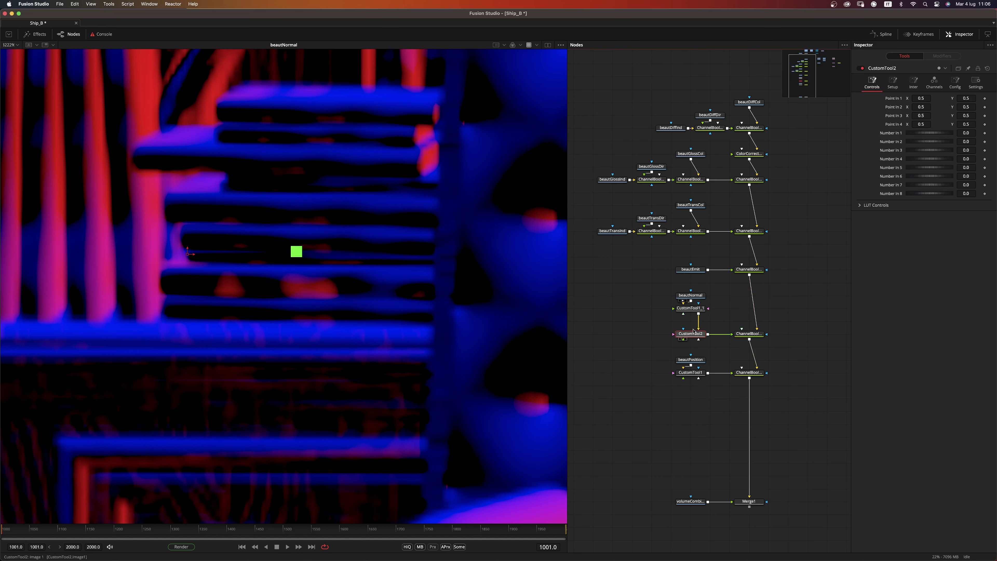
Set the Red, Green, Blue and Alpha channel expressions of CustomTool2 to if(c1~=c1,n1,c1), and check its Number In 1 control
click(935, 82)
click(934, 112)
text(if(c1~=c1,n1,c1))
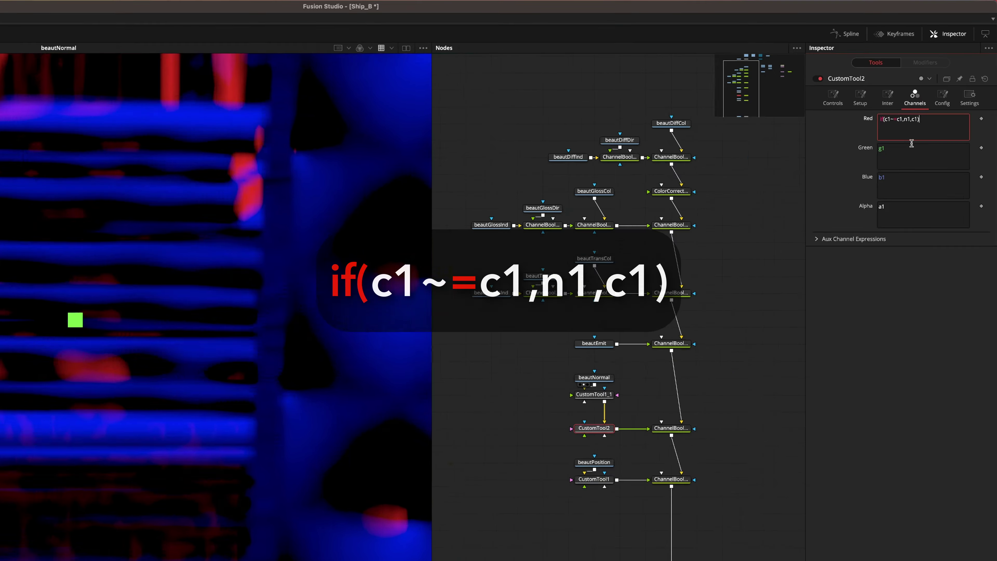
click(908, 252)
drag(870, 208, 785, 236)
text(if(c1~=c1,n1,c1))
key(Tab)
text(if(c1~=c1,n1,c1))
click(862, 295)
text(if(c1~=c1,n1,c1))
drag(908, 291, 760, 292)
text(if(c1~=c1,n1,c1))
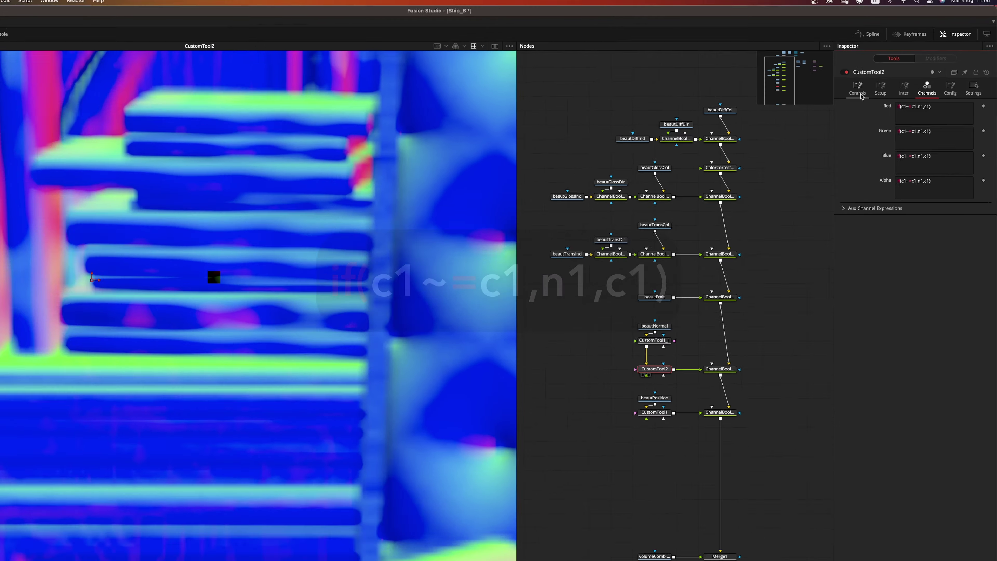
click(858, 90)
click(970, 133)
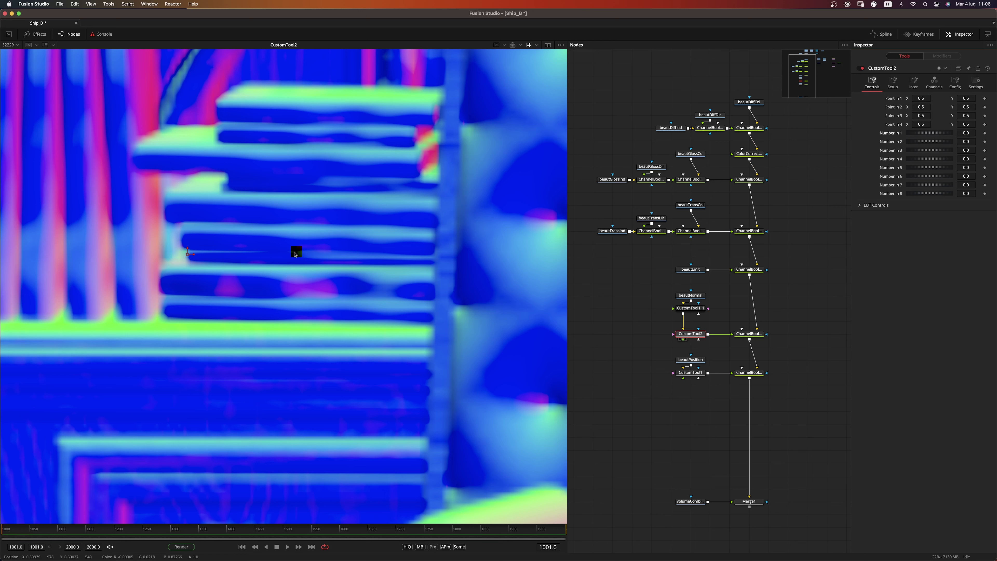
Move beautNormal and CustomTool1_1 directly above CustomTool2, and shift the viewed Merge1 with volumeCombined further down the graph
click(701, 310)
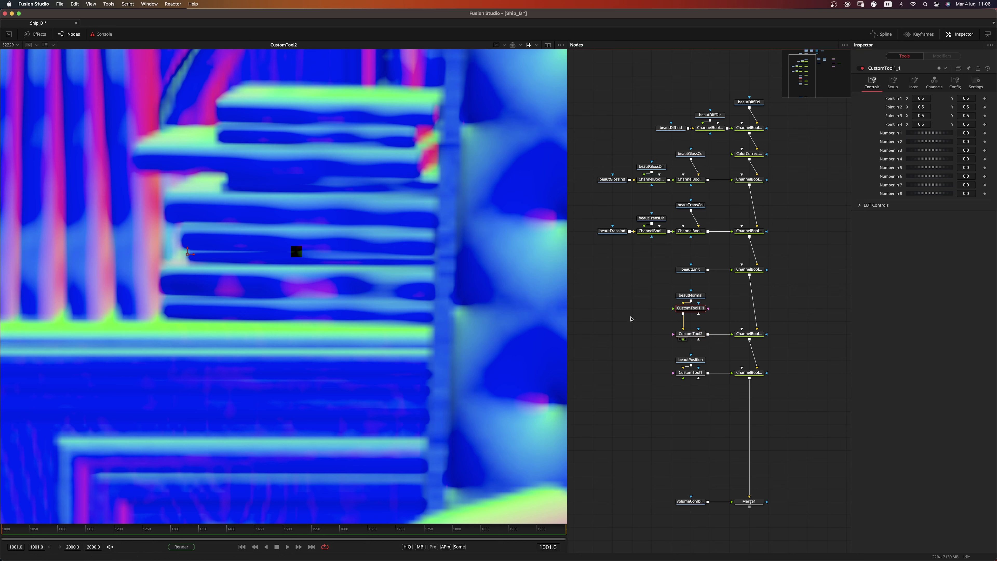
mouse_move(694, 306)
mouse_down()
mouse_move(696, 317)
mouse_move(693, 308)
mouse_up()
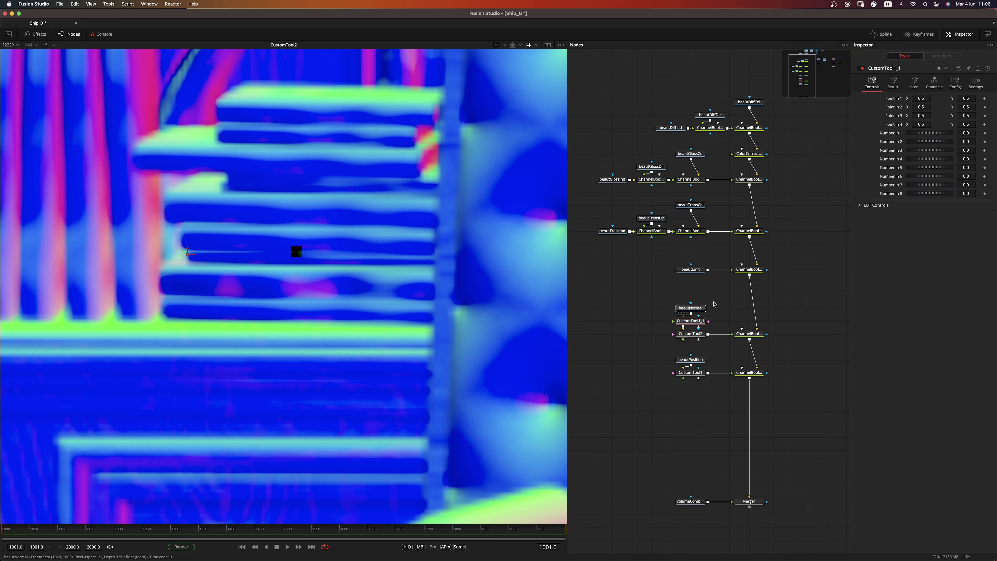
scroll(775, 351, down, 5)
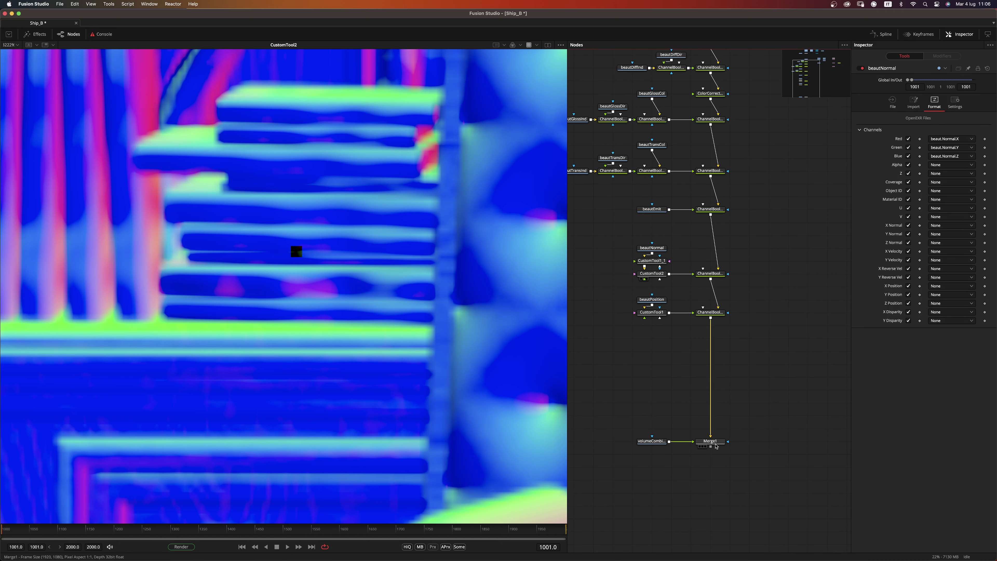
scroll(318, 343, down, 10)
drag(394, 385, 272, 282)
drag(635, 478, 711, 497)
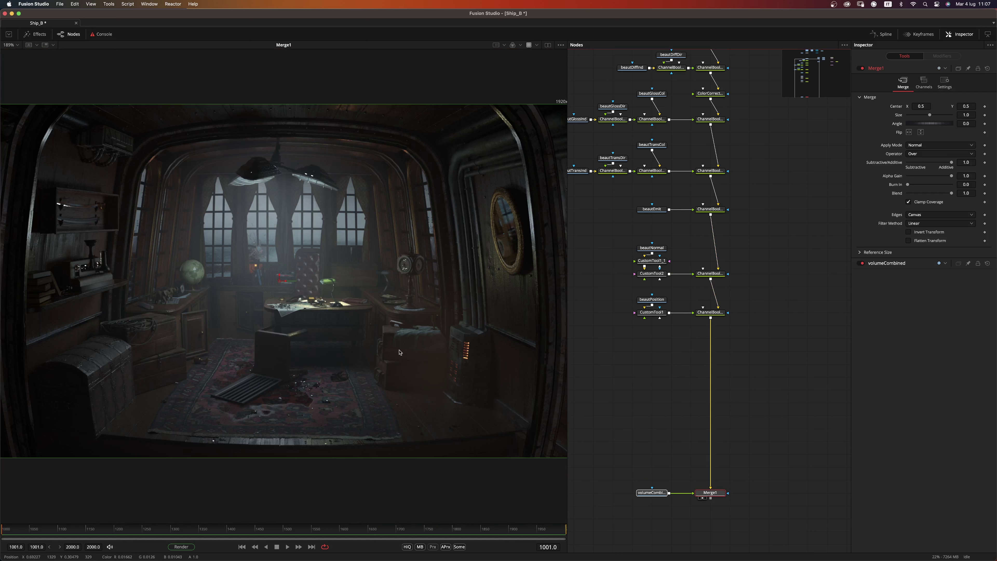
Add a Volume Mask tool beside the main column and connect the output of ChannelBooleans5_1 to it
click(748, 399)
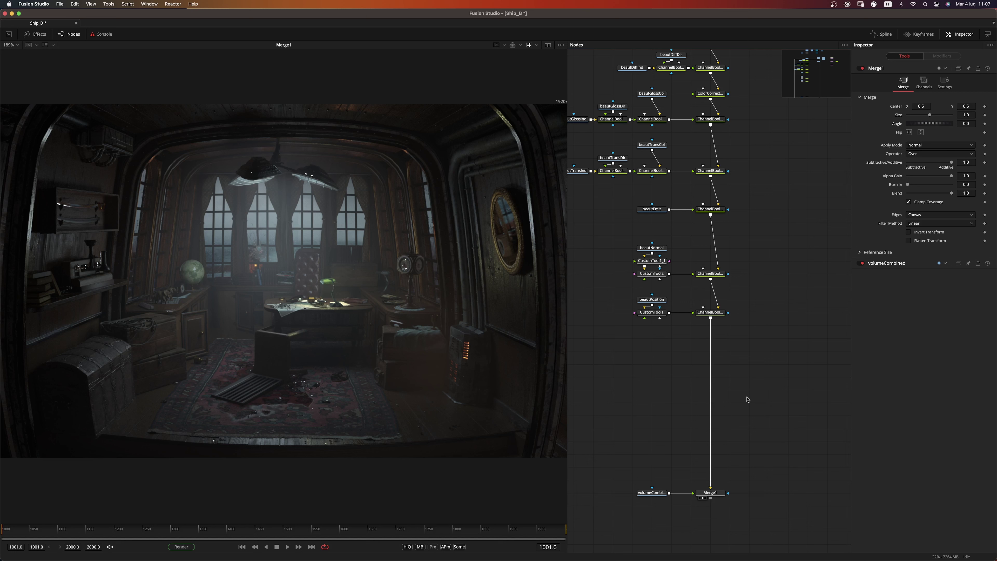
key(shift+space)
text(vol)
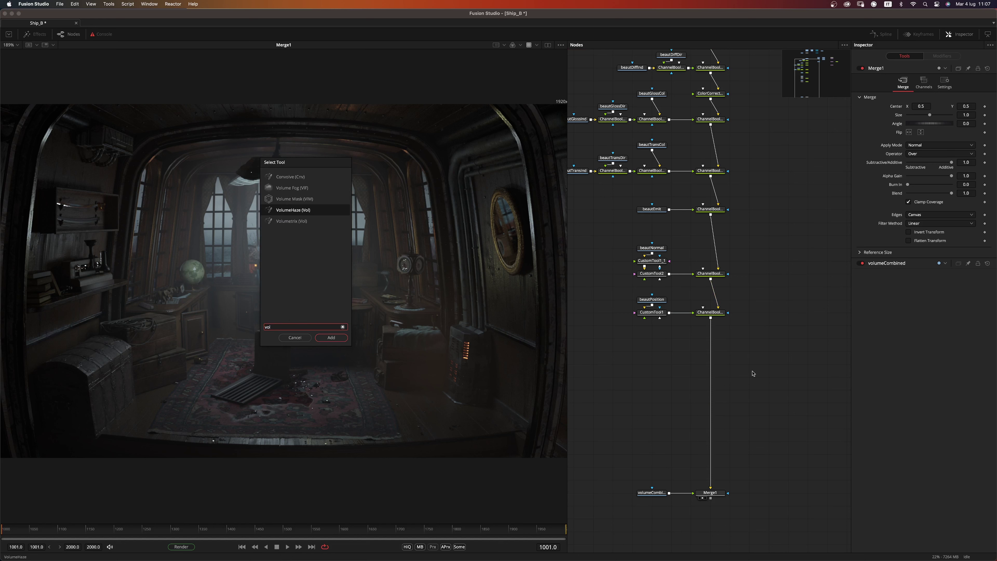
key(Up)
key(Return)
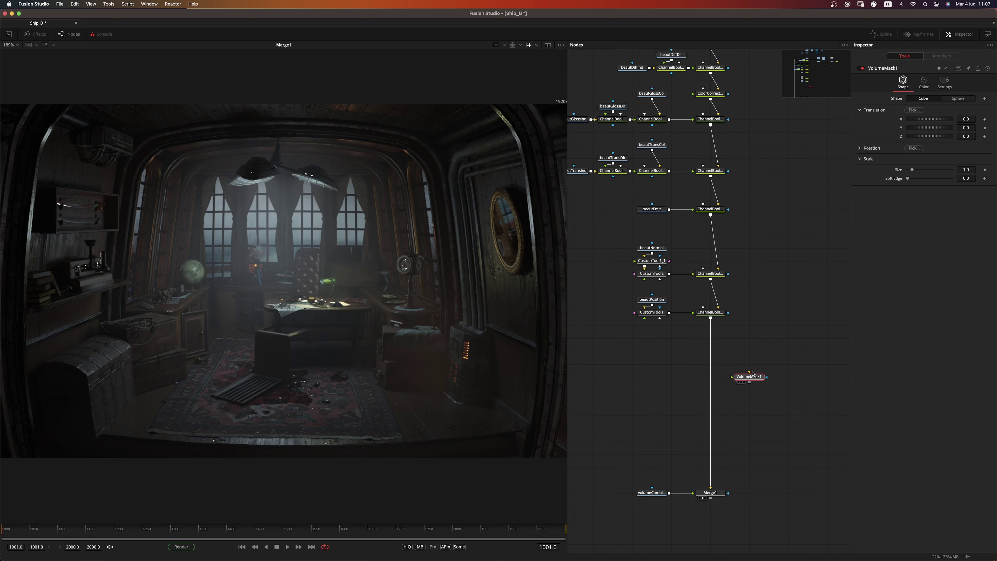
drag(749, 377, 789, 351)
Add a Shader tool below VolumeMask1 and feed both from ChannelBooleans5_1 through a shared pipe router
click(776, 378)
key(shift+space)
text(sha)
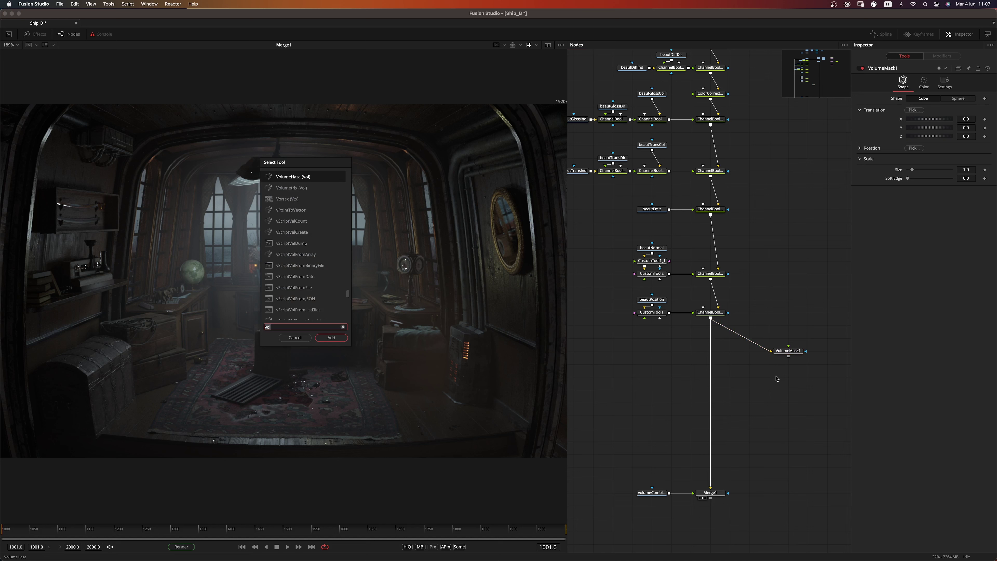
key(Up)
key(Return)
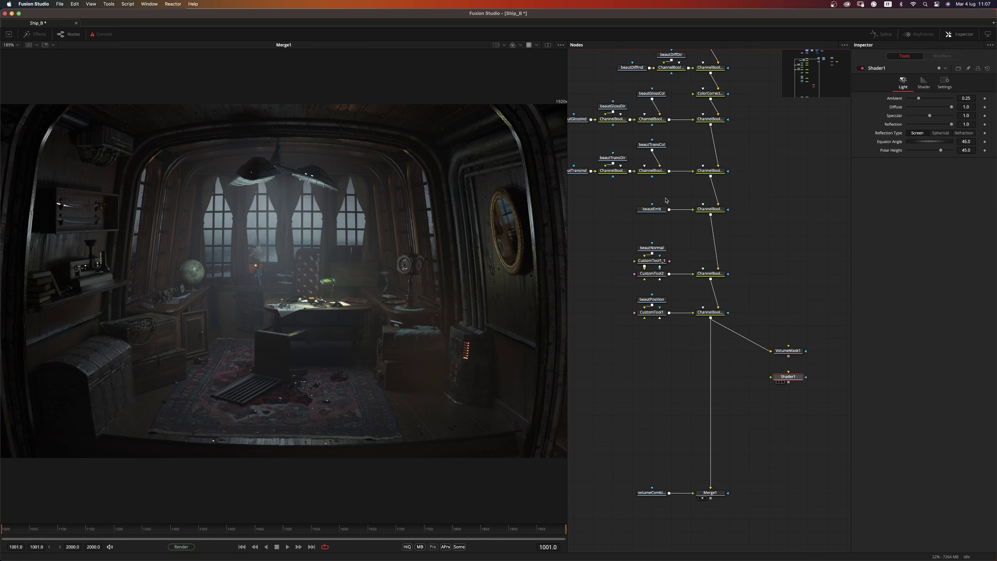
drag(769, 351, 746, 390)
alt+click(747, 342)
drag(786, 351, 787, 339)
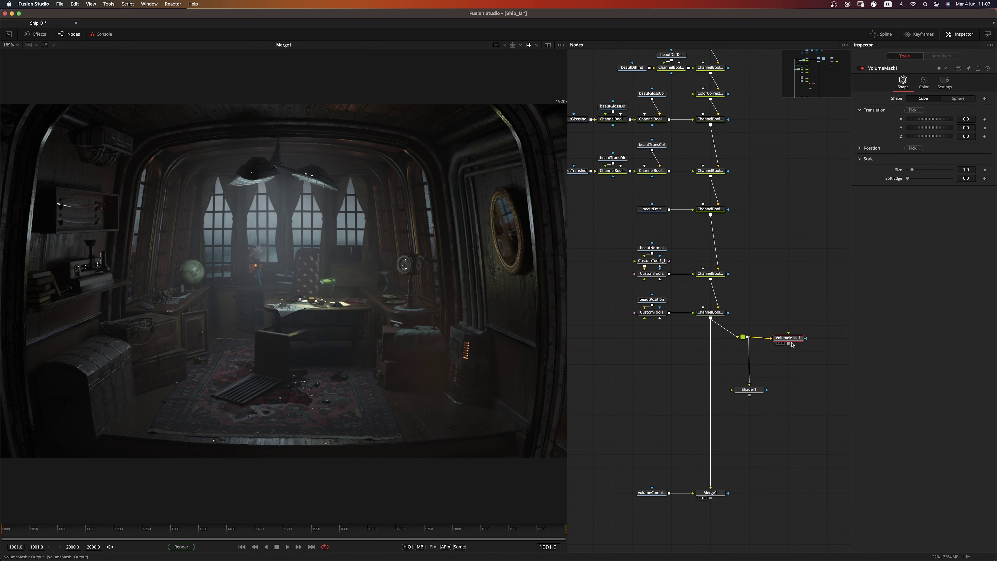
View VolumeMask1, set its shape to Sphere, and pick its translation from the image beside the stacked trunks near the heater
key(2)
click(758, 314)
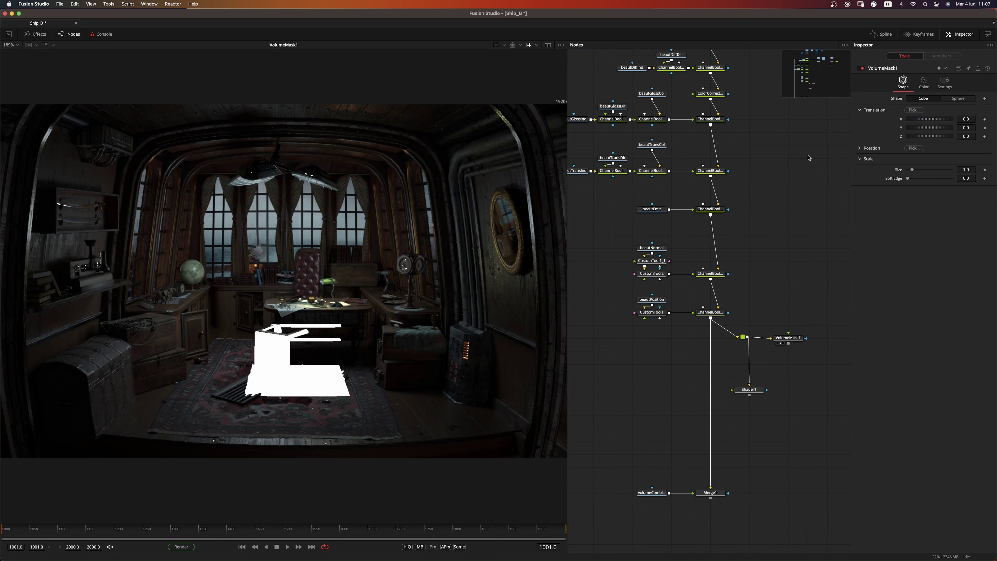
click(958, 98)
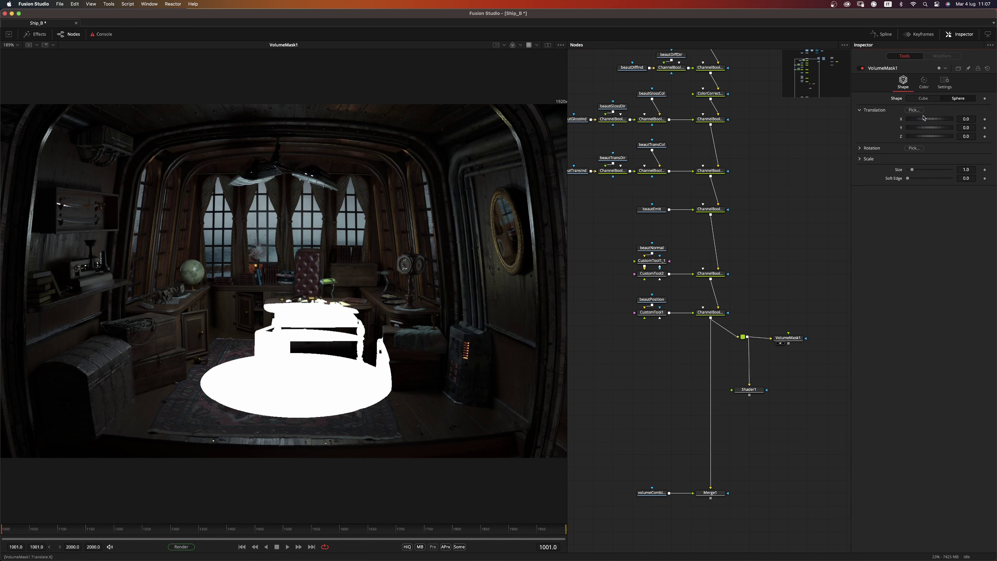
drag(915, 110, 443, 376)
Set VolumeMask1's Size to 0.653, Soft Edge to 1.0 and Y translation to 0.059, and enable Mask Only
mouse_move(912, 170)
mouse_down()
mouse_move(952, 179)
mouse_move(919, 171)
mouse_up()
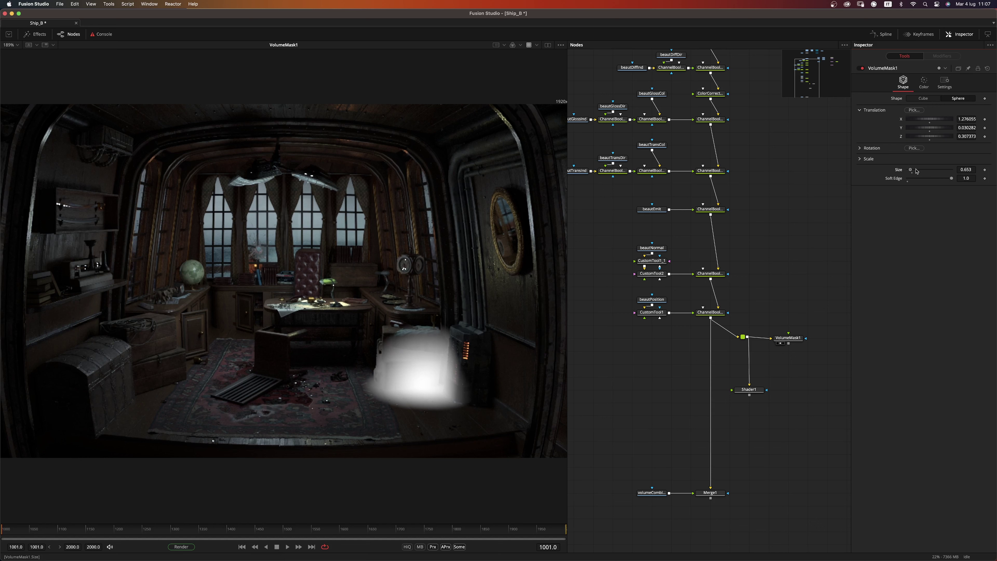
drag(923, 128, 928, 130)
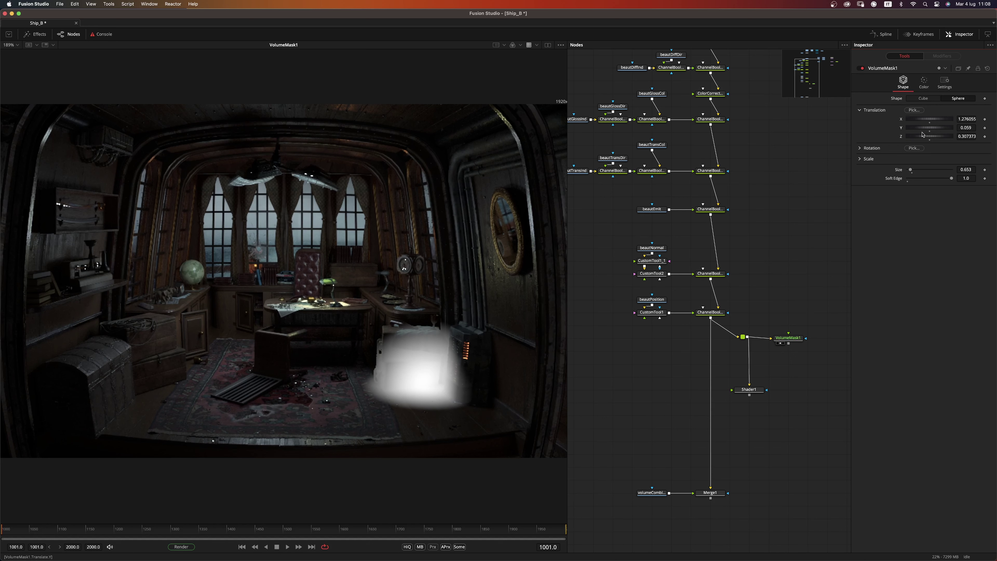
click(923, 84)
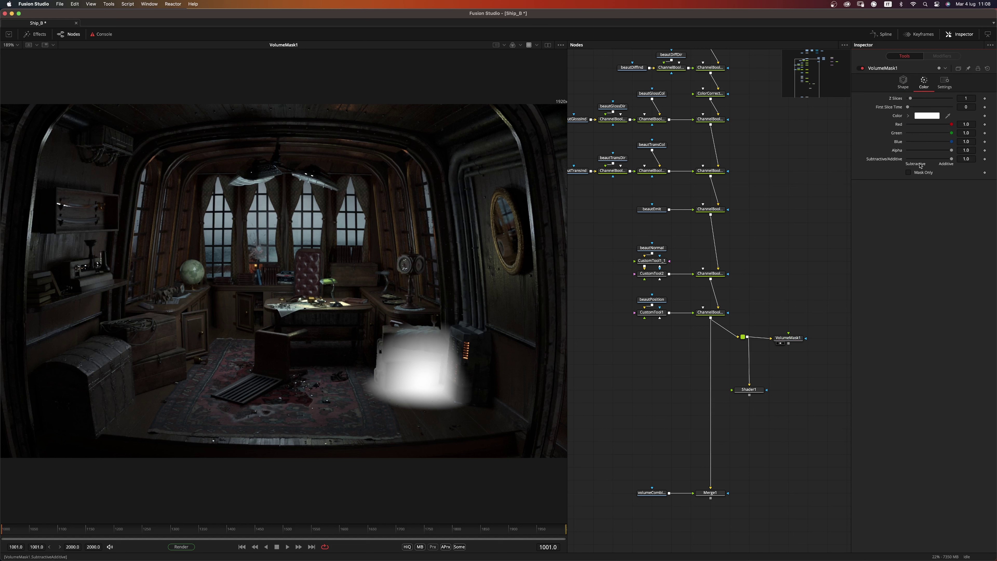
click(909, 173)
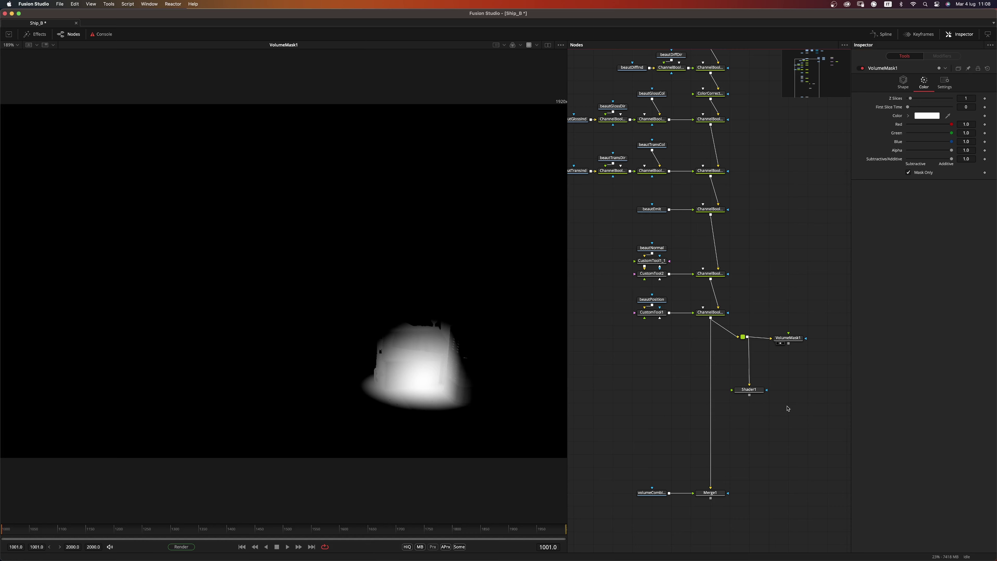
View Shader1 and set its Ambient and Diffuse to 0.0
click(751, 390)
key(1)
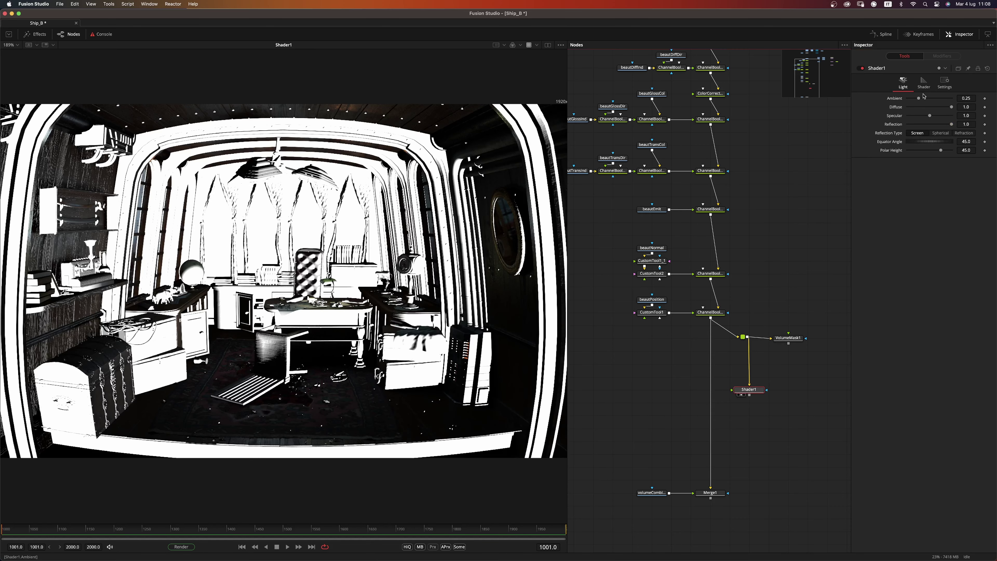
drag(919, 99, 859, 103)
drag(951, 107, 861, 113)
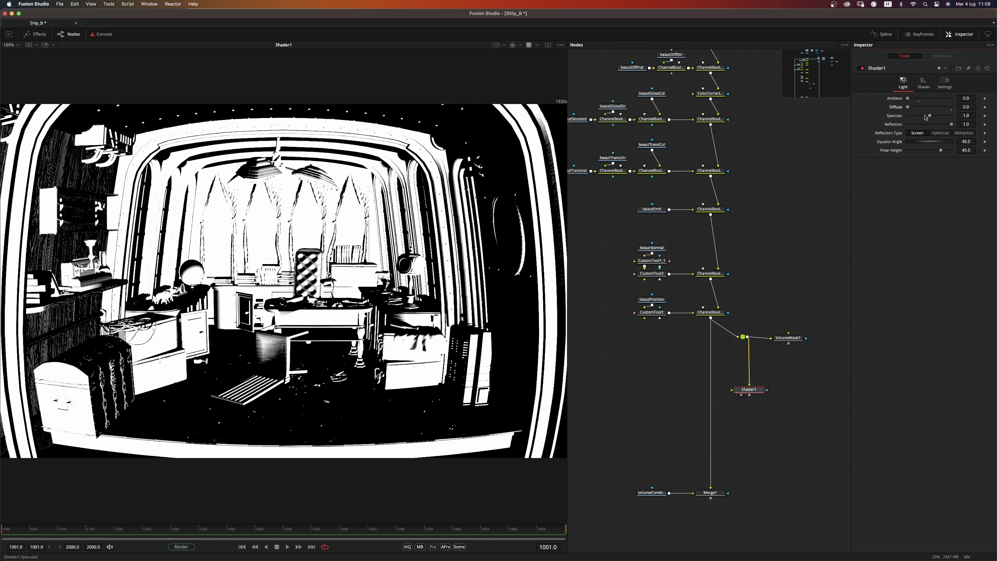
Bend the upper part of Shader1's shading curve upward, and set its Equator Angle to 71.1 and Polar Height to 7.1
click(924, 83)
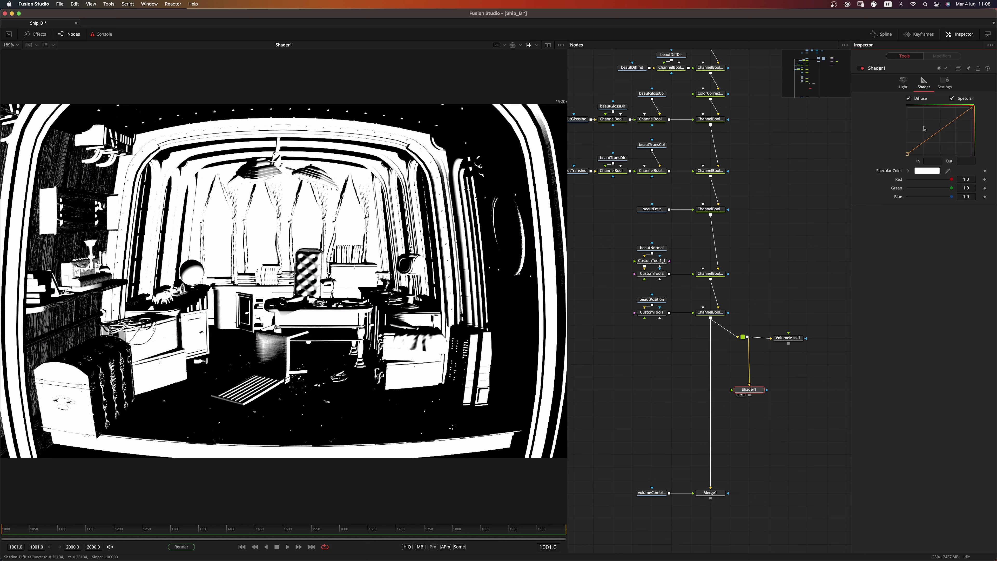
drag(928, 138, 928, 155)
click(972, 107)
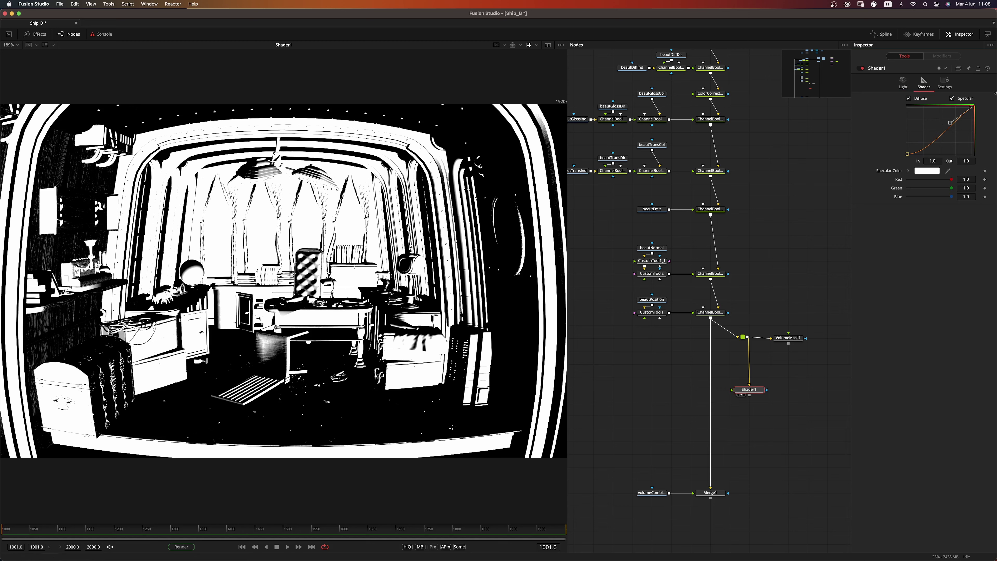
drag(951, 123, 950, 106)
click(903, 83)
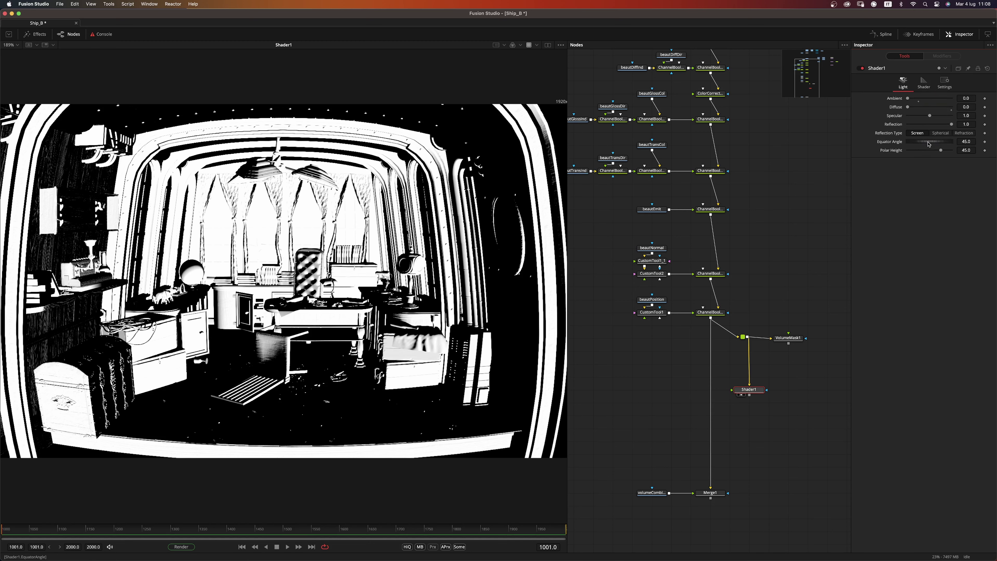
drag(930, 144, 933, 153)
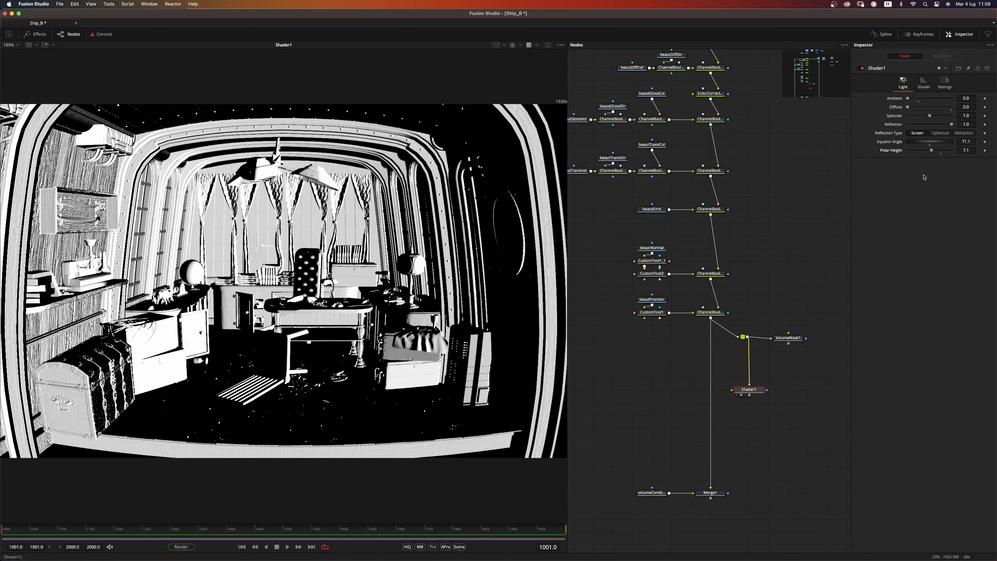
Add a Bitmap mask below VolumeMask1, feed it from VolumeMask1's output, and view VolumeMask1
click(759, 436)
key(shift+space)
text(bit)
key(Return)
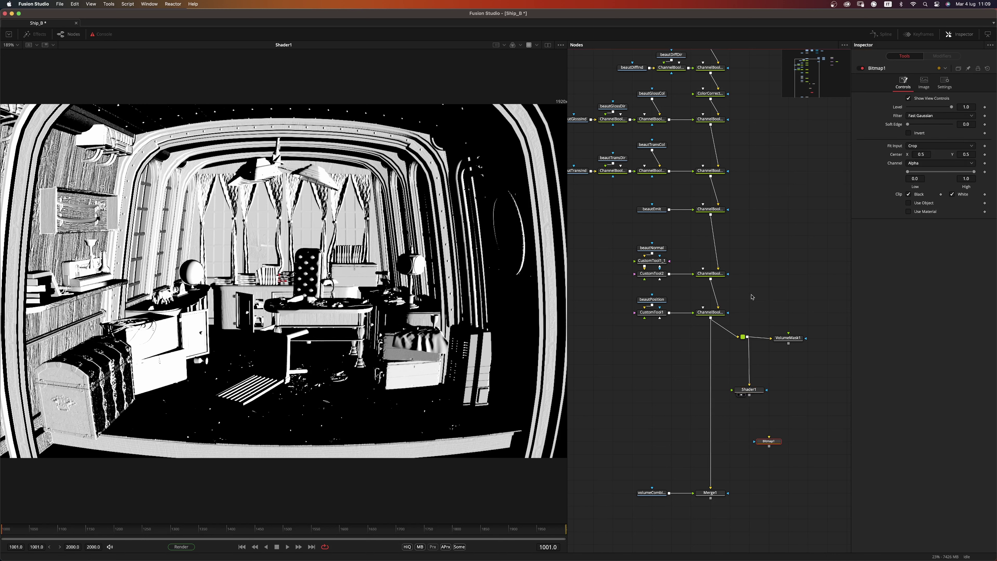
drag(769, 442, 790, 390)
drag(789, 344, 790, 412)
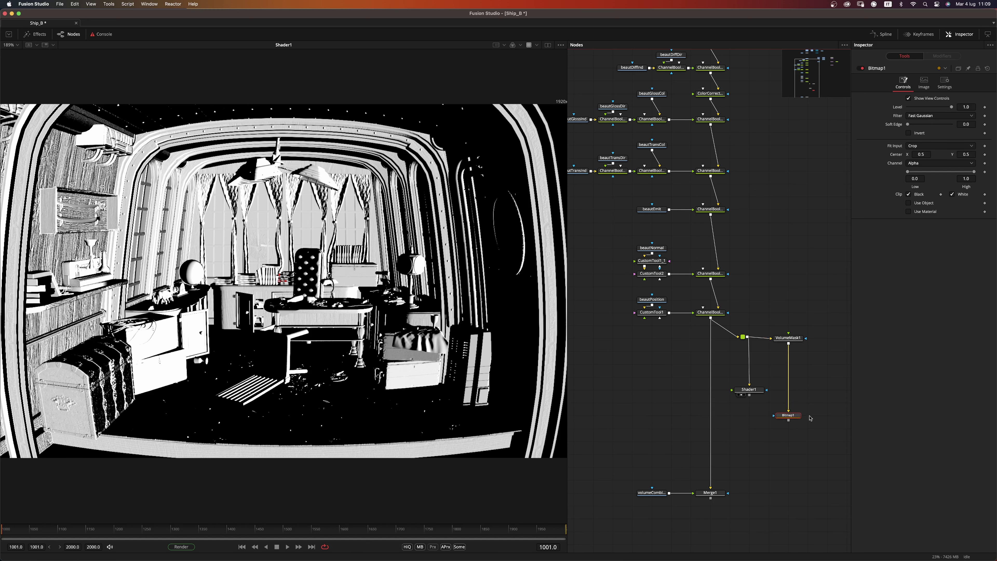
click(807, 427)
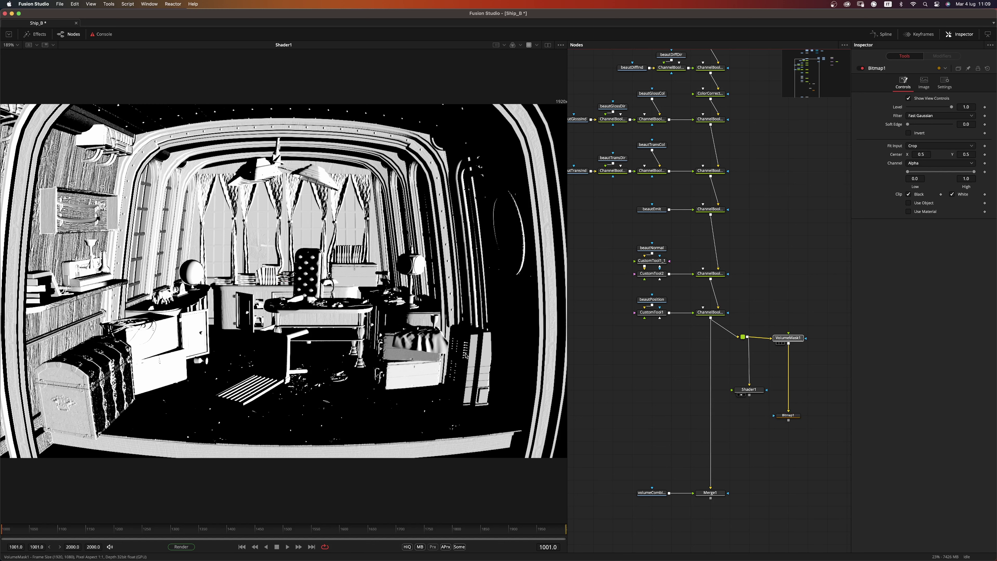
click(780, 343)
Duplicate Bitmap1 below Shader1, feed the copy from Shader1's output, and view it
click(787, 416)
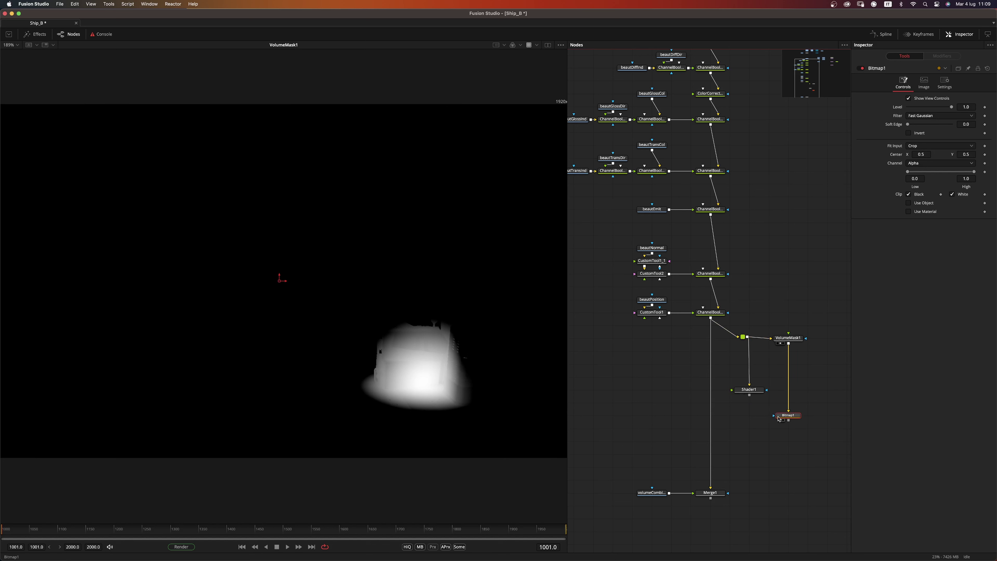
key(super+c)
click(755, 419)
key(super+v)
drag(749, 395, 470, 389)
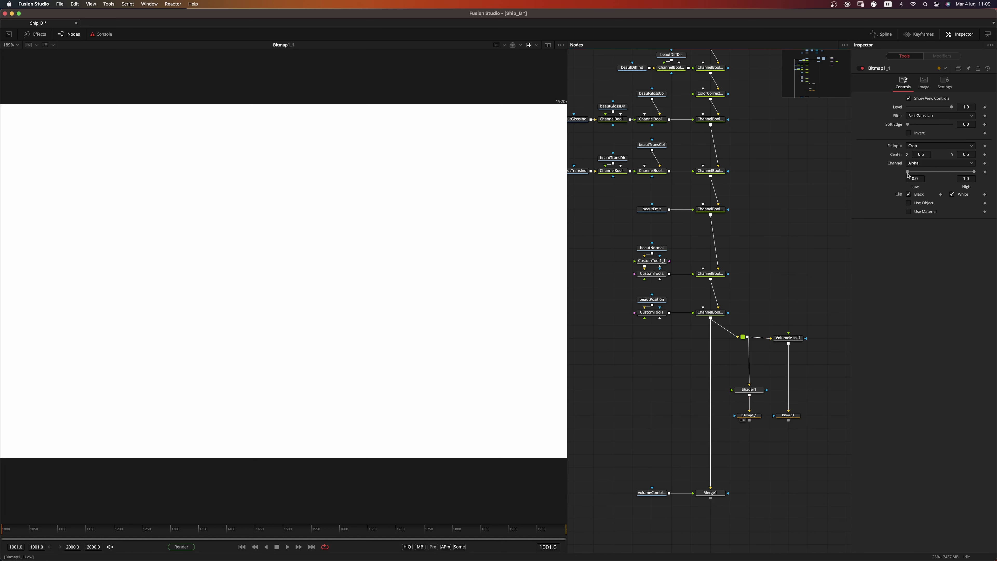
Compare Shader1 with the Bitmap mask below it and set that mask's Channel to Luminance
drag(749, 389, 433, 380)
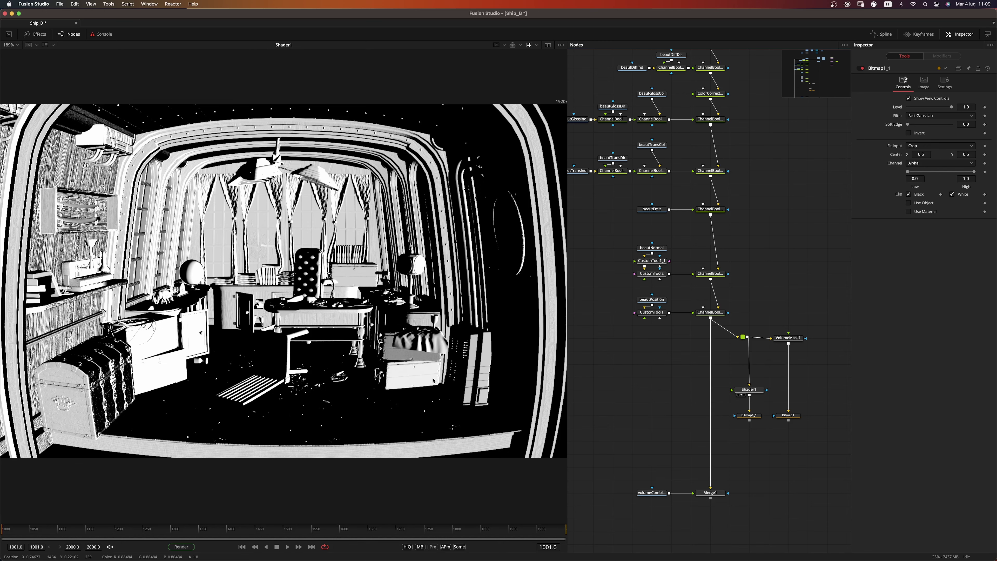
click(756, 416)
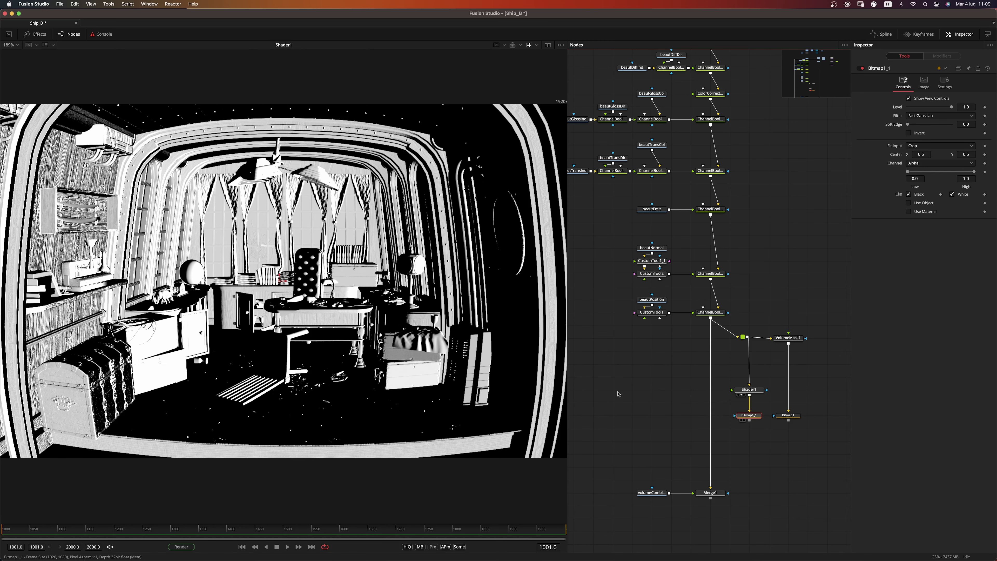
key(1)
click(925, 163)
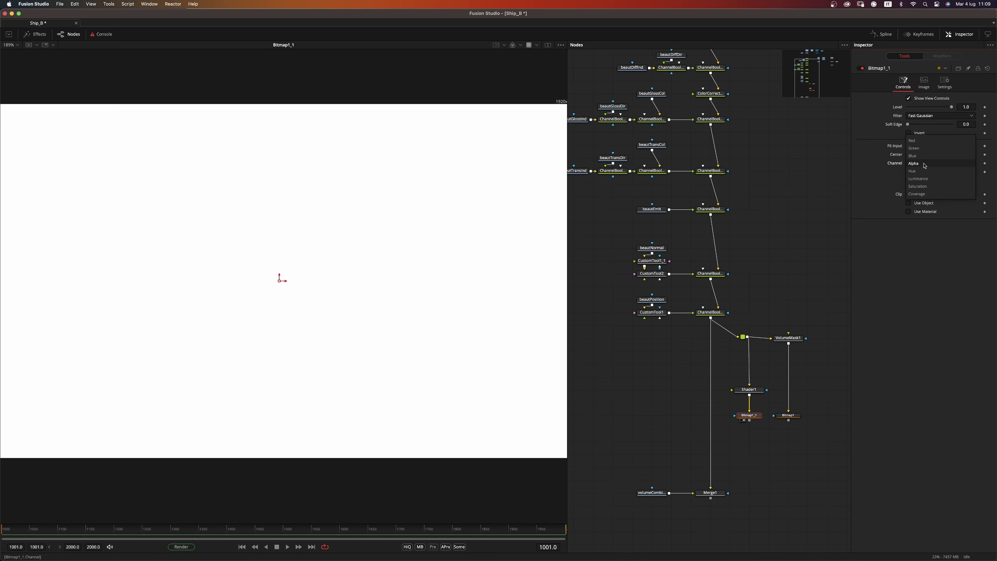
click(919, 179)
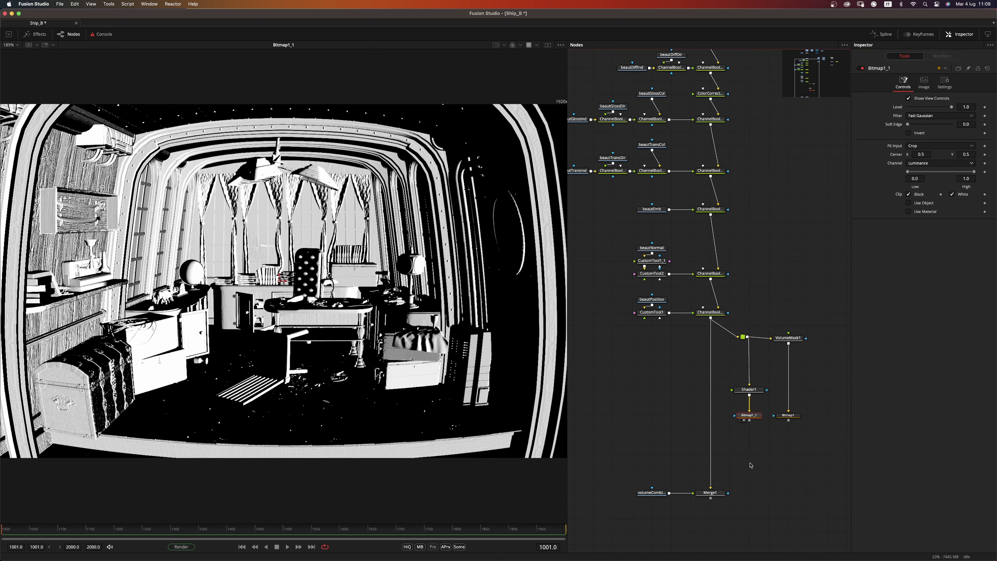
Connect Bitmap1_1 to Bitmap1's mask input, view Bitmap1, and set its Paint Mode to Multiply
drag(750, 422, 775, 418)
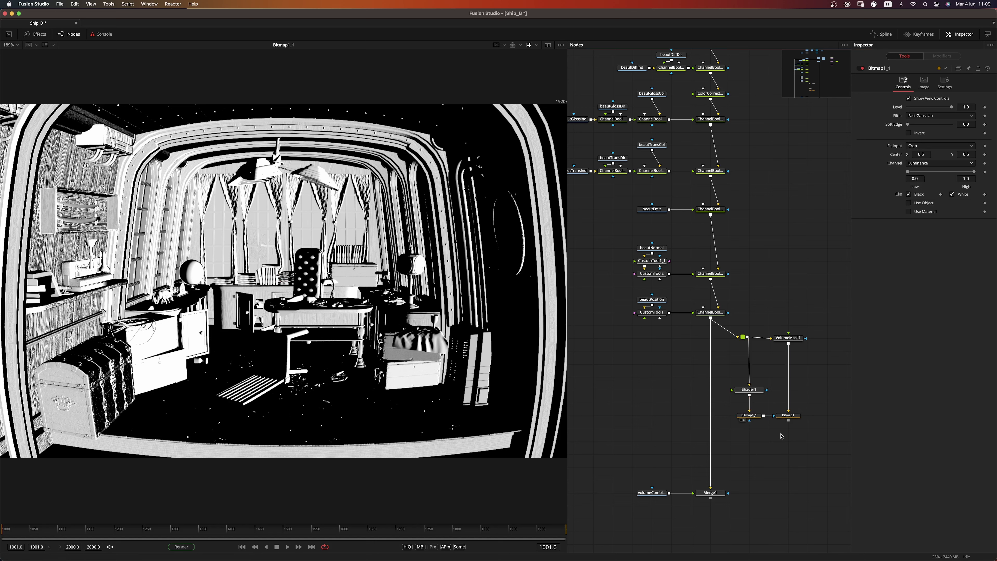
click(788, 416)
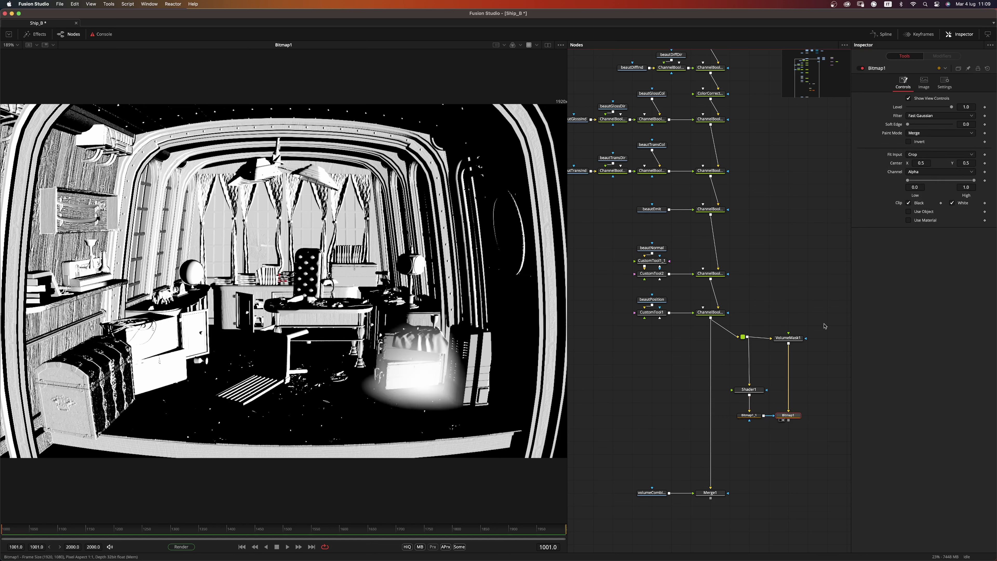
click(925, 133)
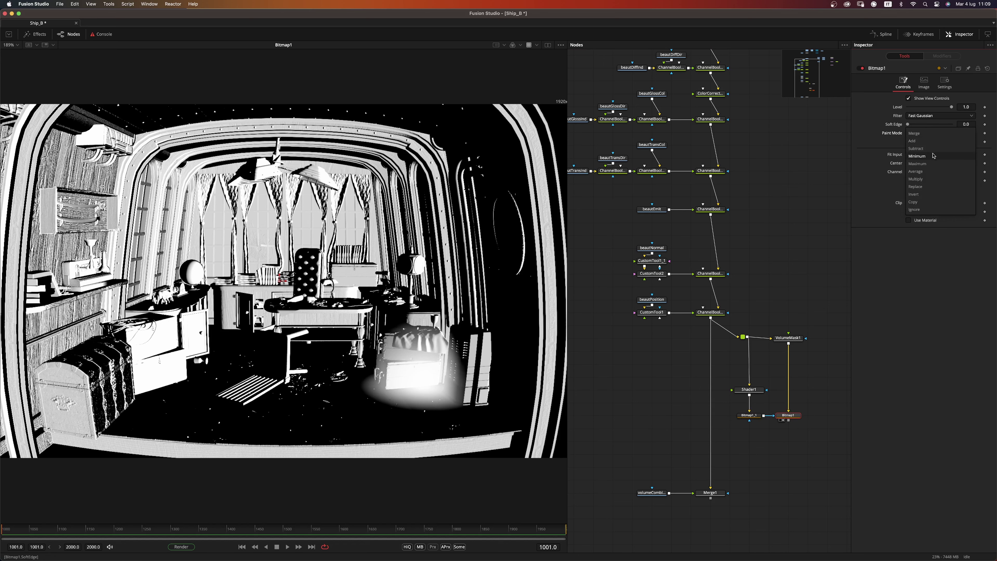
click(929, 179)
Insert a Color Corrector above Merge1 on the main pipe, mask it with Bitmap1 through a pipe router, and view it
drag(718, 396, 720, 486)
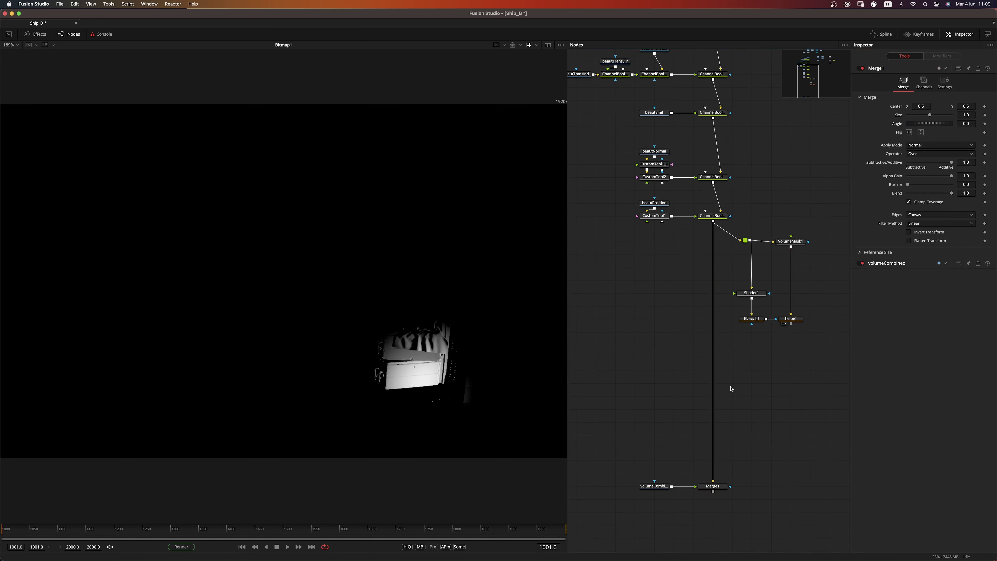
key(shift+space)
text(cc)
key(Return)
drag(733, 396, 716, 353)
drag(791, 324, 790, 345)
alt+click(757, 337)
drag(724, 346, 408, 457)
Set ColorCorrector2's Gain to 5.0 and tint it orange at strength 0.3788, then check it against its input and in Merge1
click(713, 345)
drag(931, 250, 954, 252)
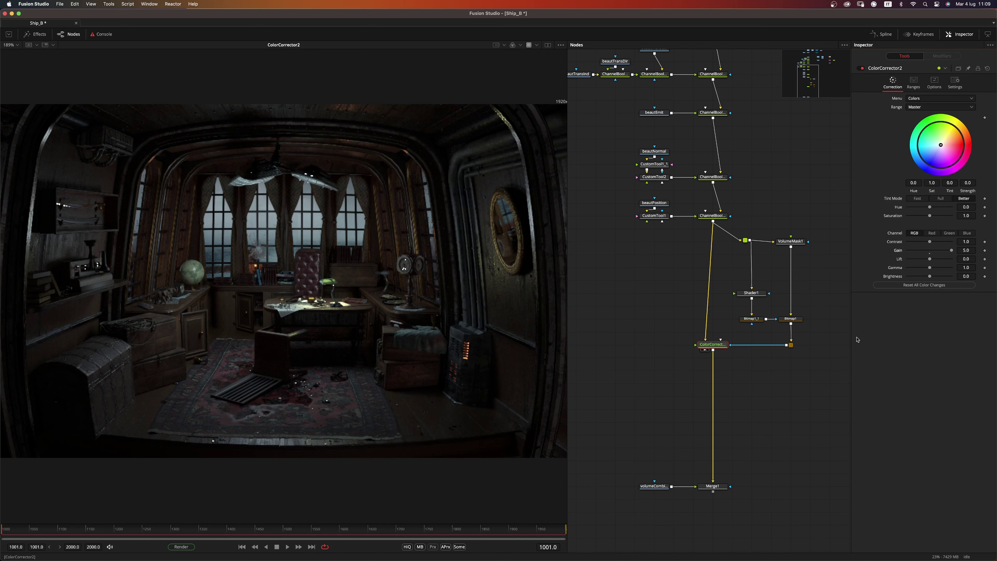
drag(940, 145, 953, 137)
click(705, 220)
click(703, 349)
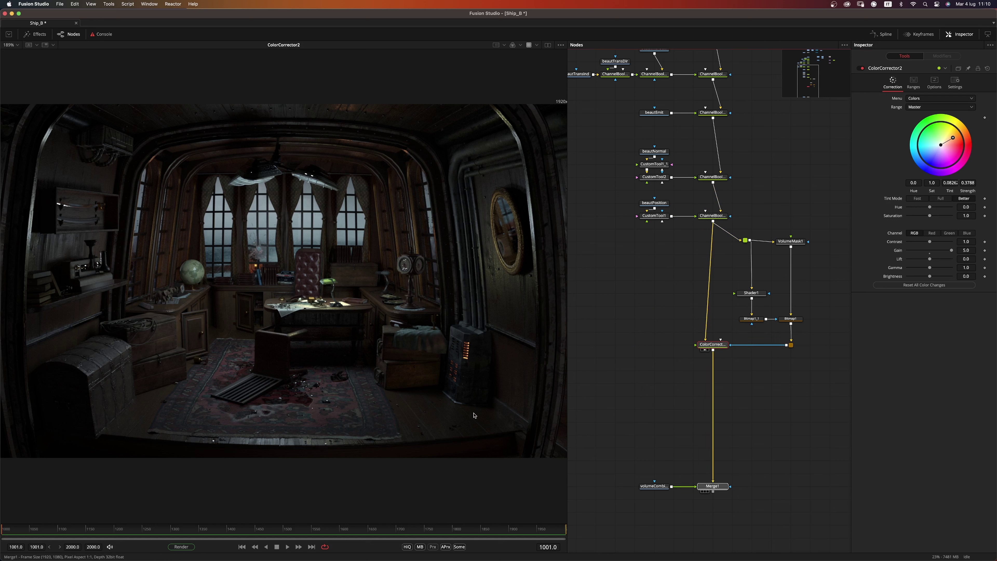
key(1)
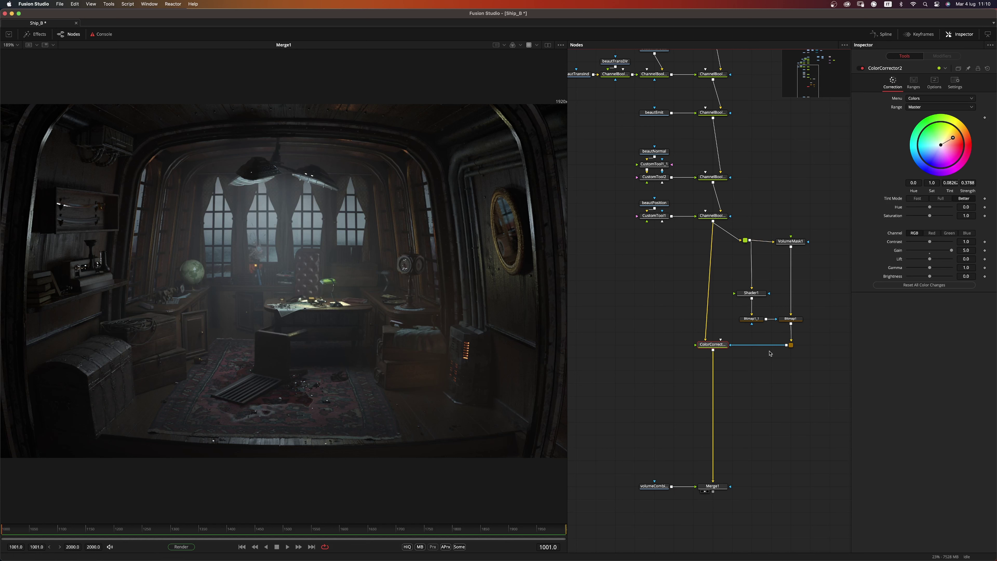
Insert a second Shader between ColorCorrector2 and Merge1 and view it
click(754, 414)
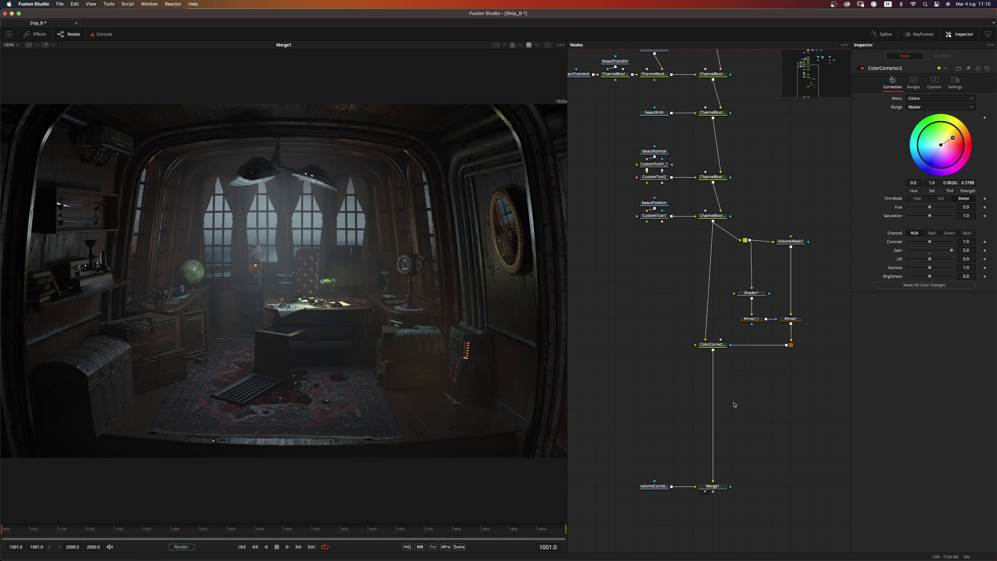
key(shift+space)
text(shder)
key(BackSpace)
key(BackSpace)
key(BackSpace)
text(ad)
key(Return)
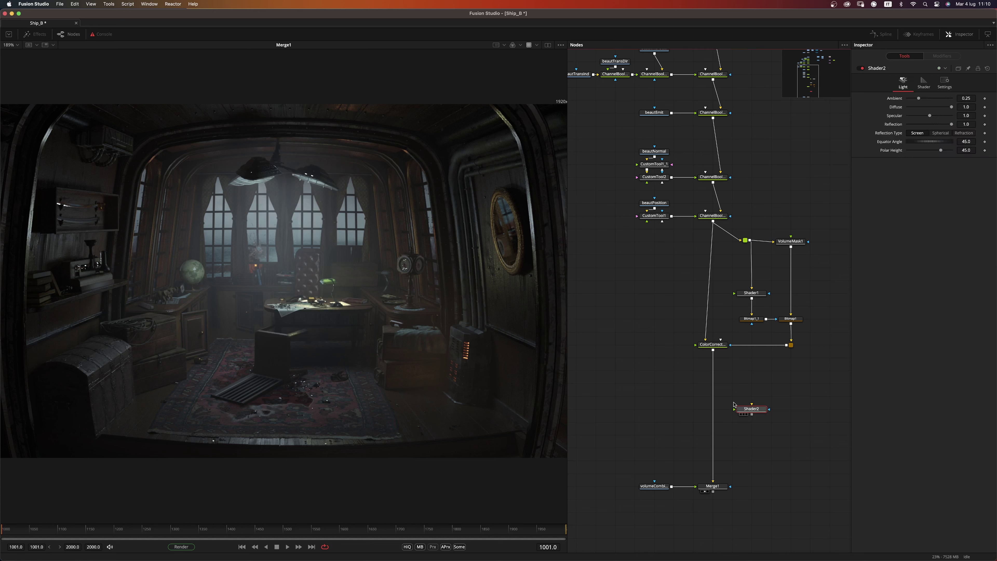
drag(749, 410, 434, 393)
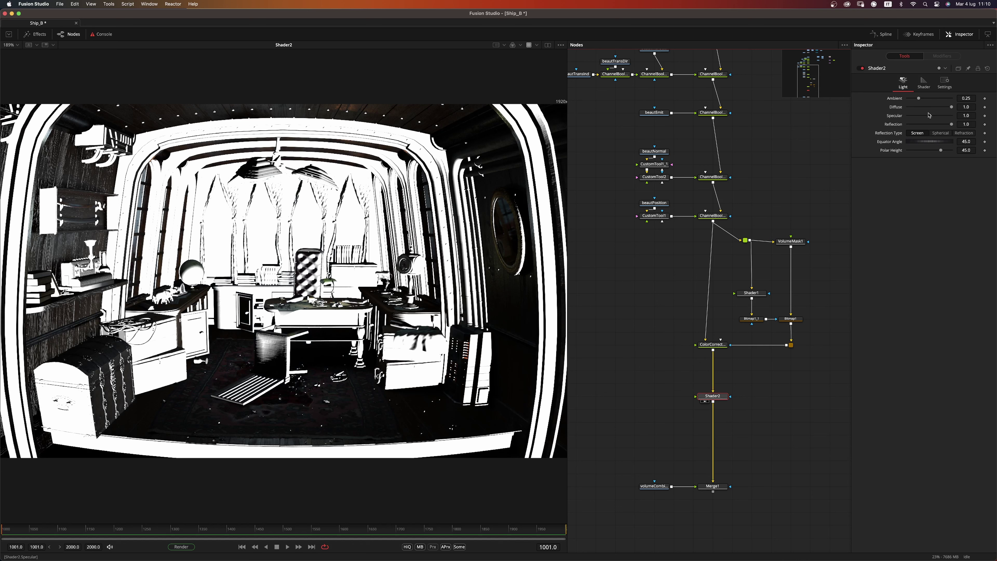
Set Shader2's Specular and Ambient to 0.0
drag(930, 117, 897, 117)
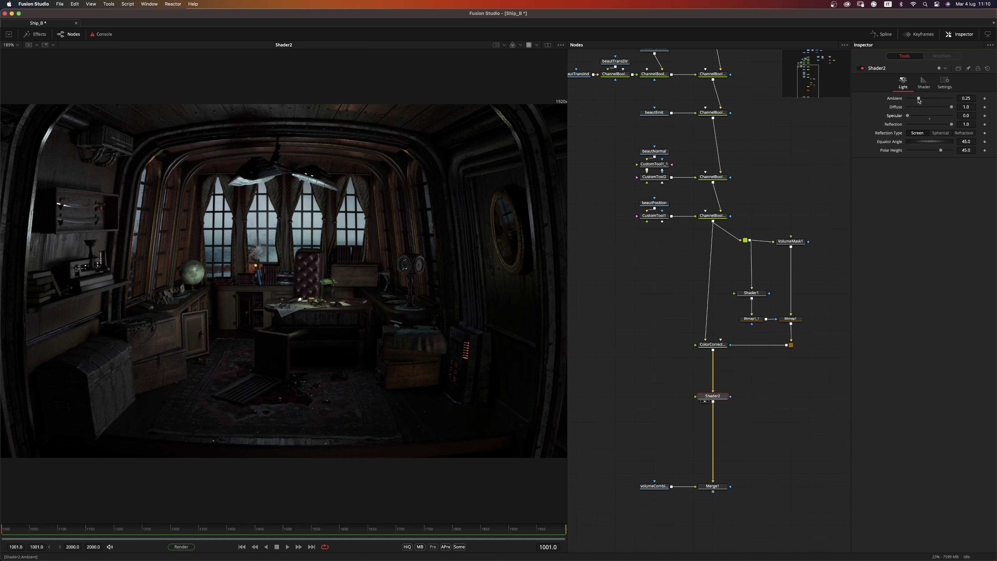
drag(919, 99, 906, 99)
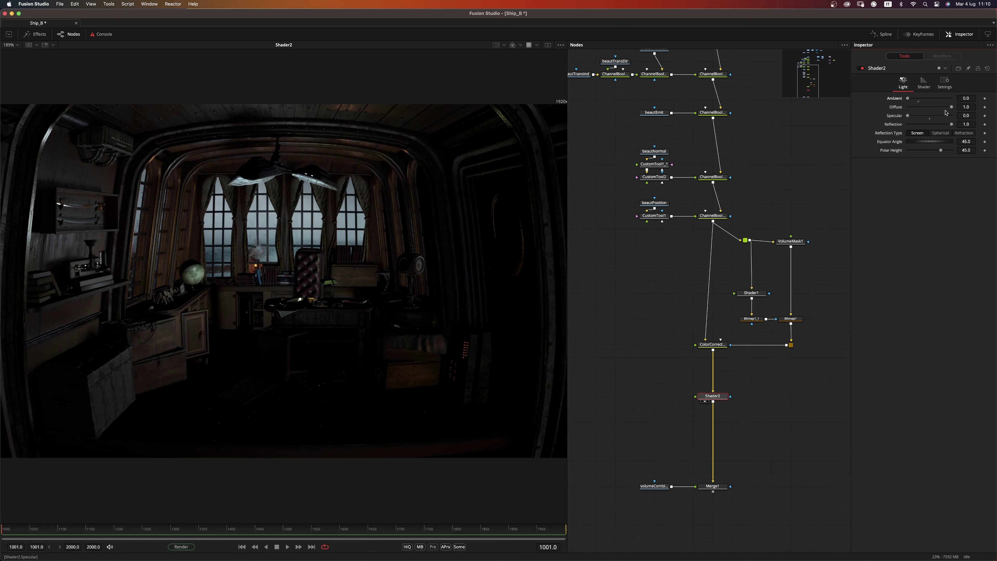
On Shader2, set the polar height to about -52, the equator angle to about -25.5 and ambient to 0.25
drag(928, 144, 916, 154)
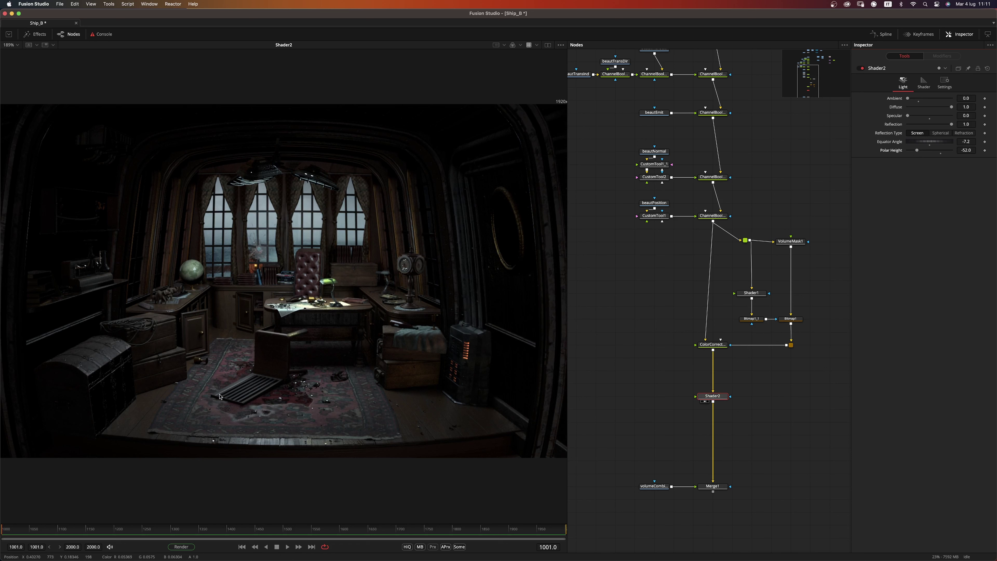
drag(931, 142, 930, 144)
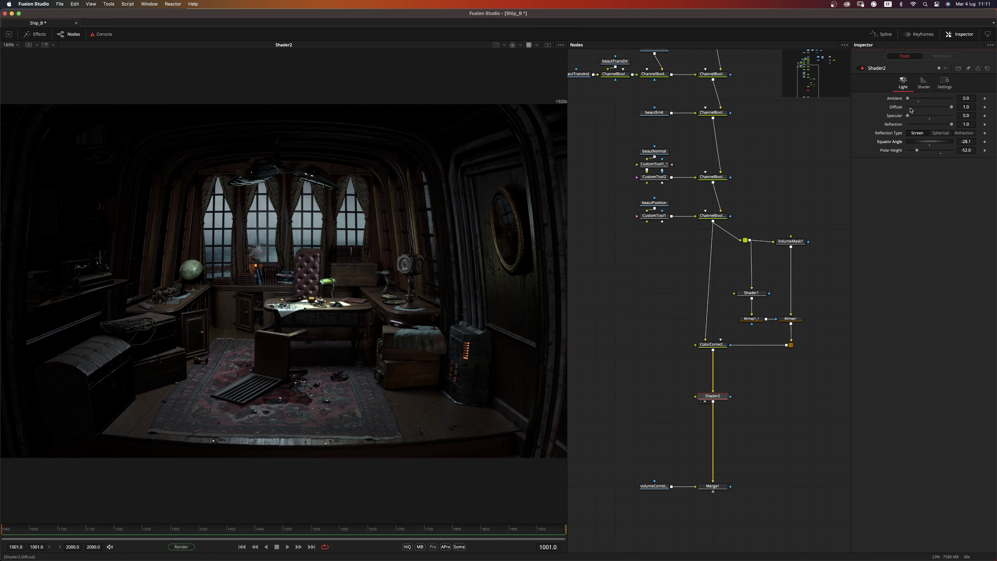
drag(912, 102, 920, 101)
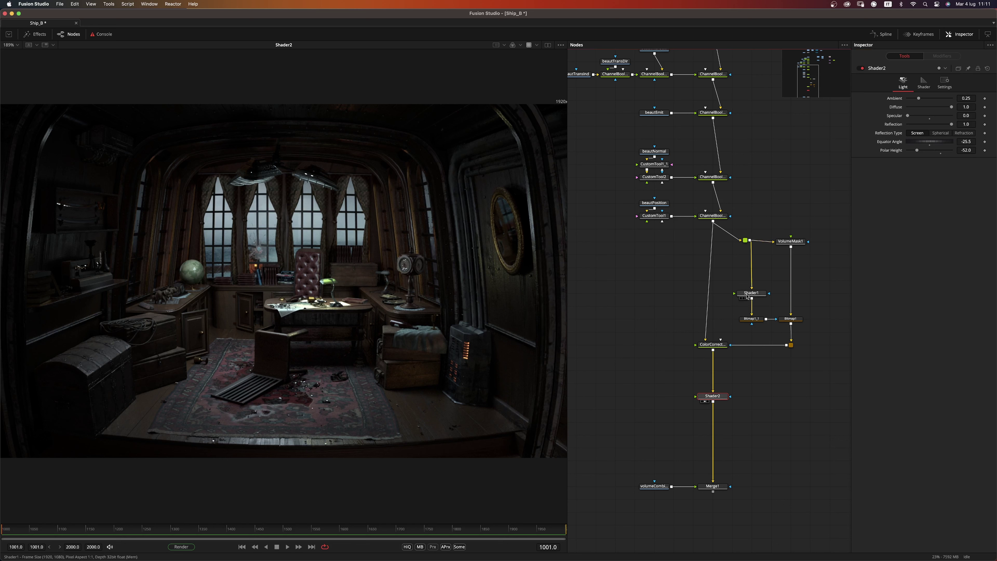
Shift the beautTrans node group away from the main chain and insert a Color Corrector between its last Channel Booleans and the chain
scroll(781, 285, up, 10)
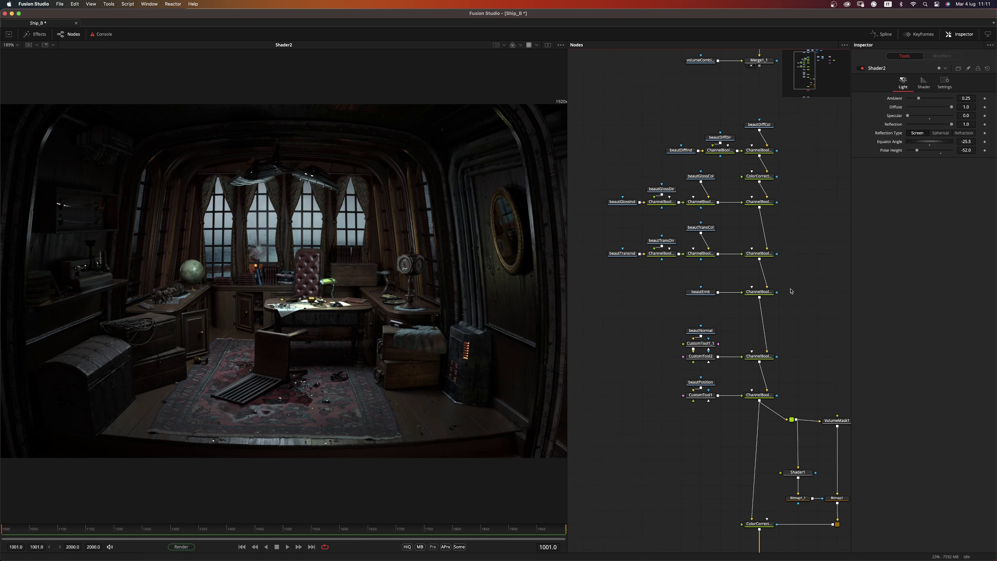
drag(717, 217, 603, 273)
drag(702, 255, 663, 259)
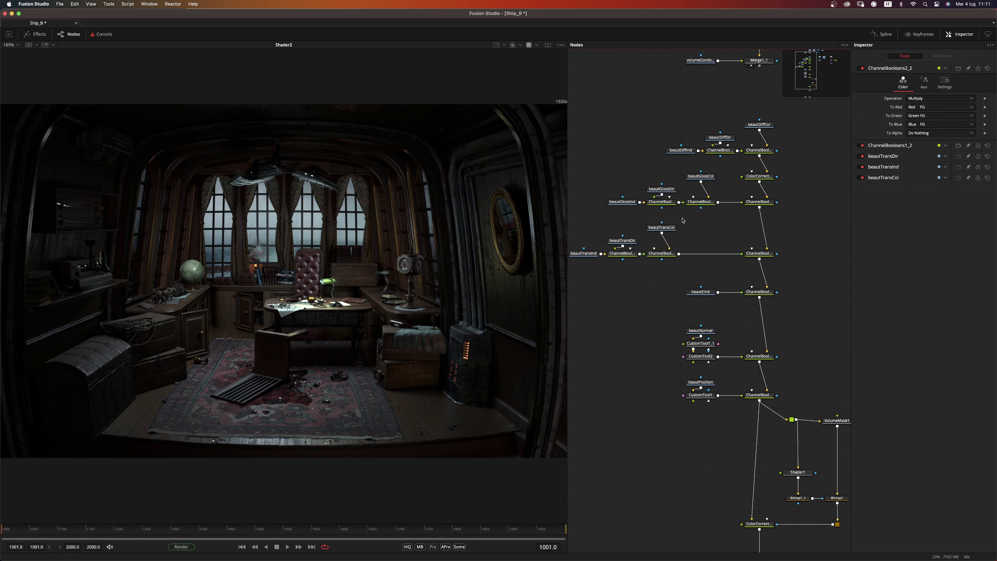
key(shift+space)
text(cc)
key(Return)
drag(718, 230, 728, 257)
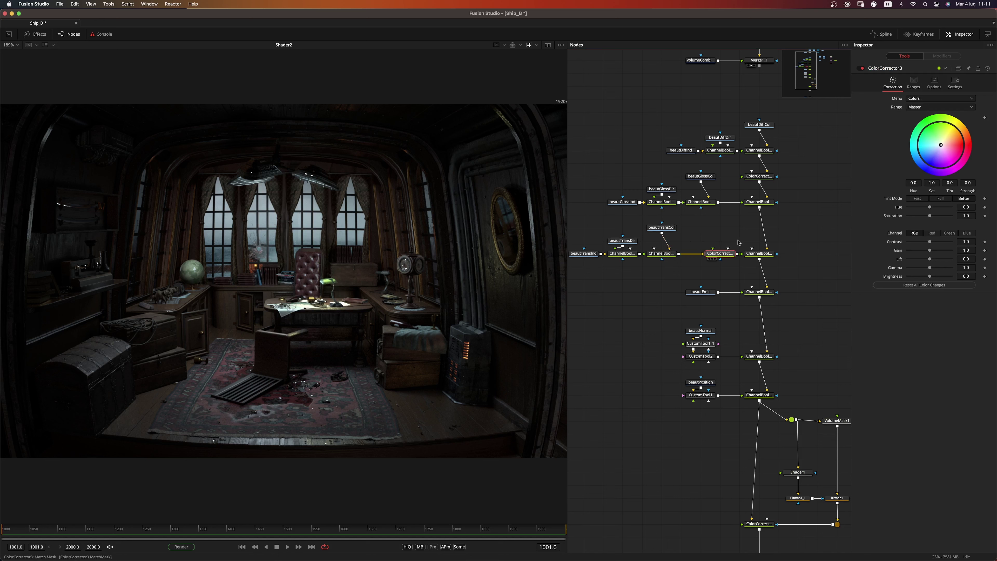
Lower the transmission Color Corrector's gain to about 0.53 and fit the image in the viewer
drag(930, 254, 918, 252)
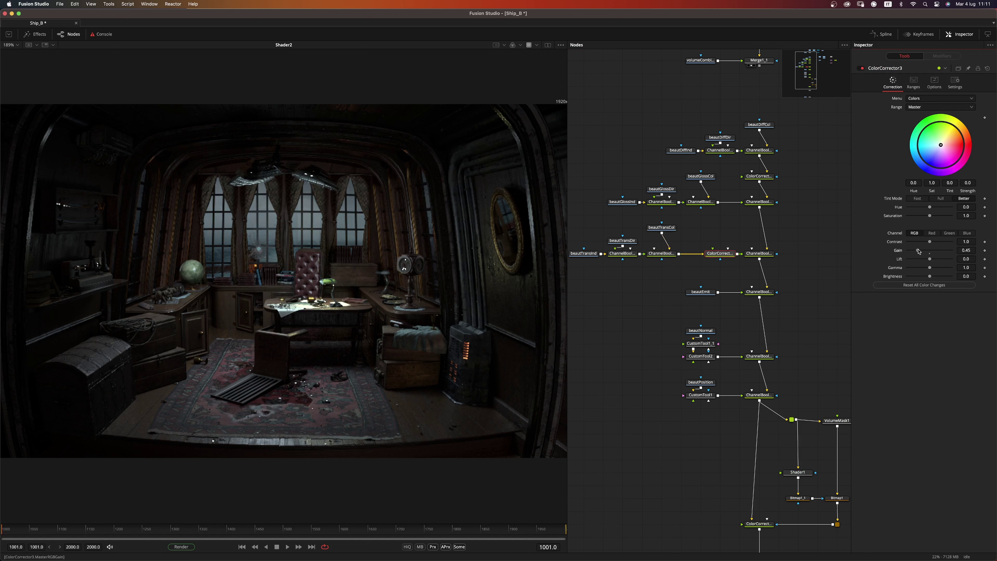
drag(920, 252, 919, 251)
drag(341, 321, 309, 266)
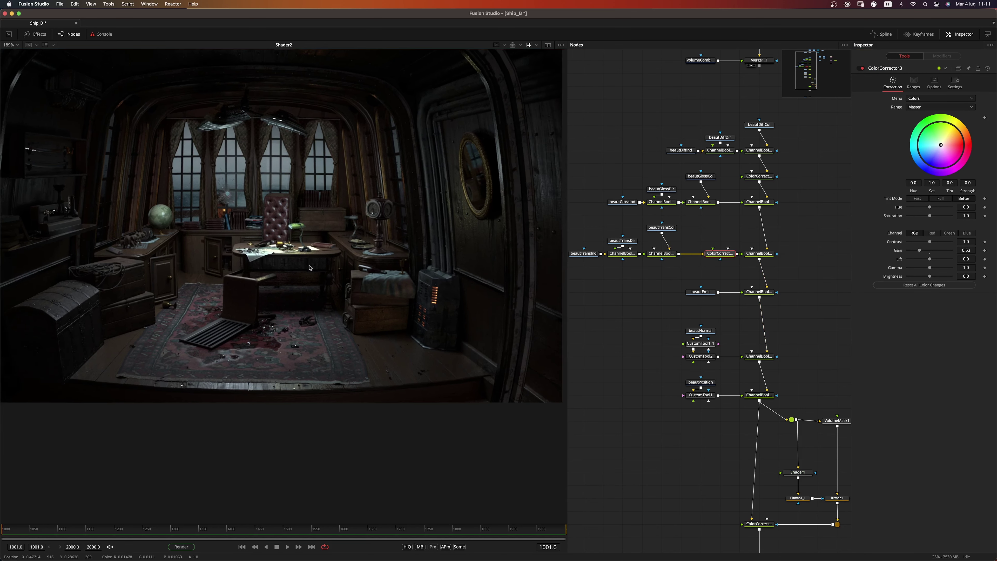
scroll(309, 268, down, 3)
key(super+f)
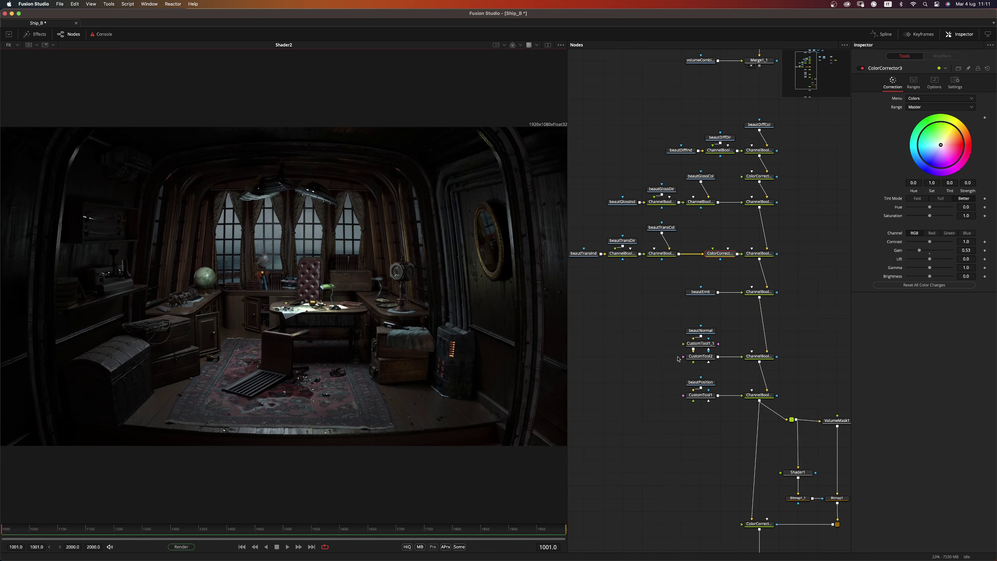
Insert a Color Corrector between Shader2 and Merge1
scroll(792, 330, down, 8)
drag(735, 346, 736, 334)
key(shift+space)
text(cc)
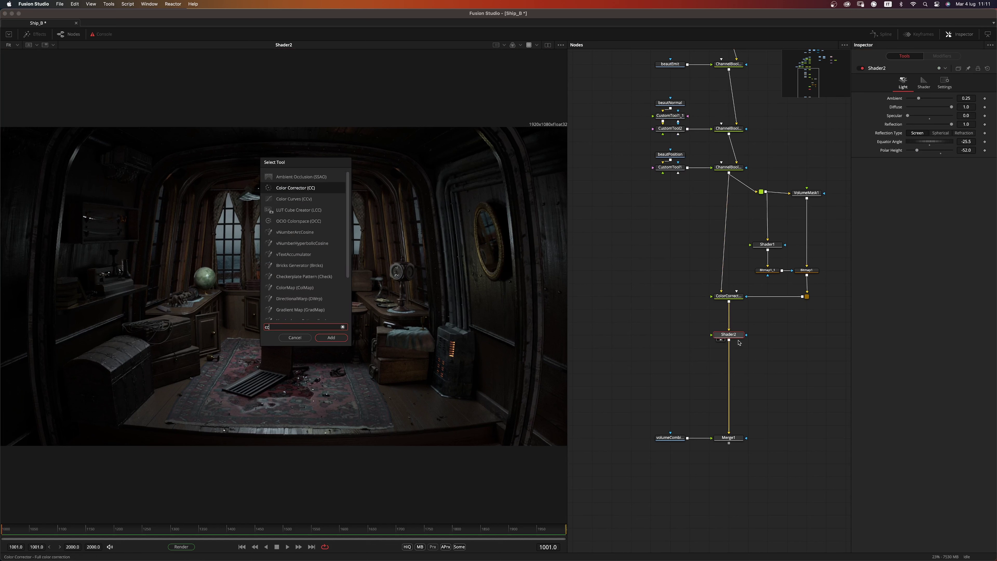
key(Return)
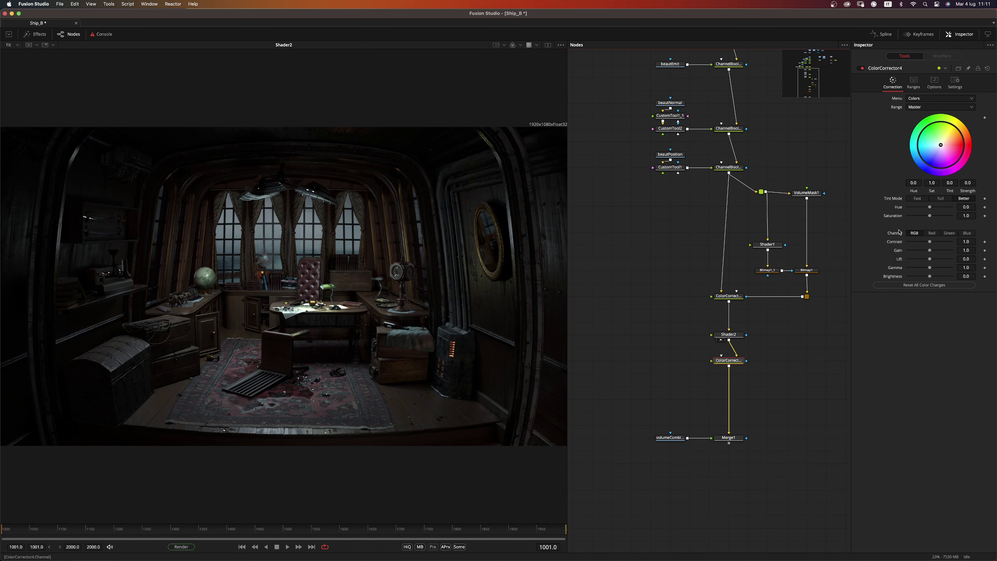
View the Color Corrector after Shader2 and set its gamma to about 0.92, saturation to 1.071 and gain to 1.063
drag(930, 269, 894, 275)
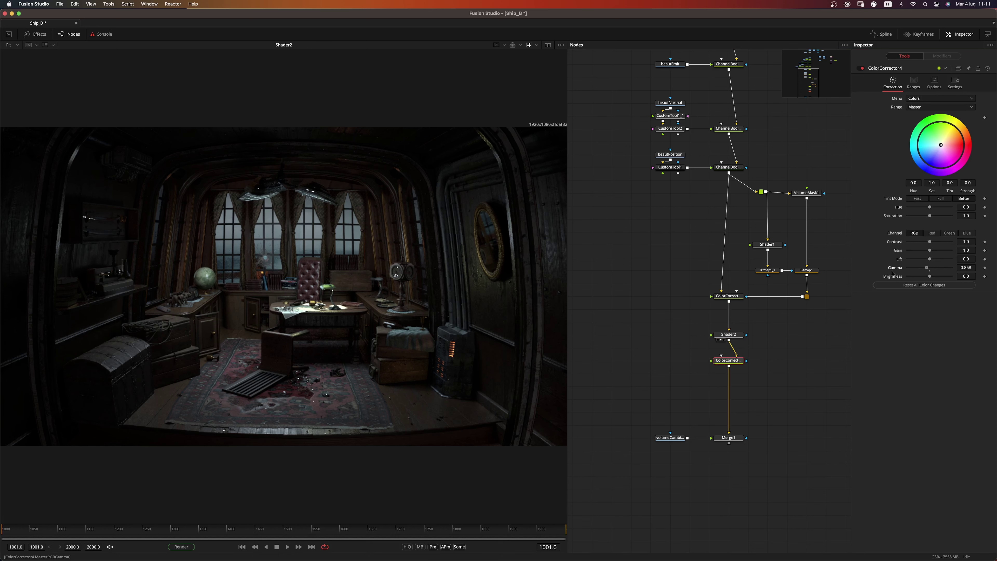
key(1)
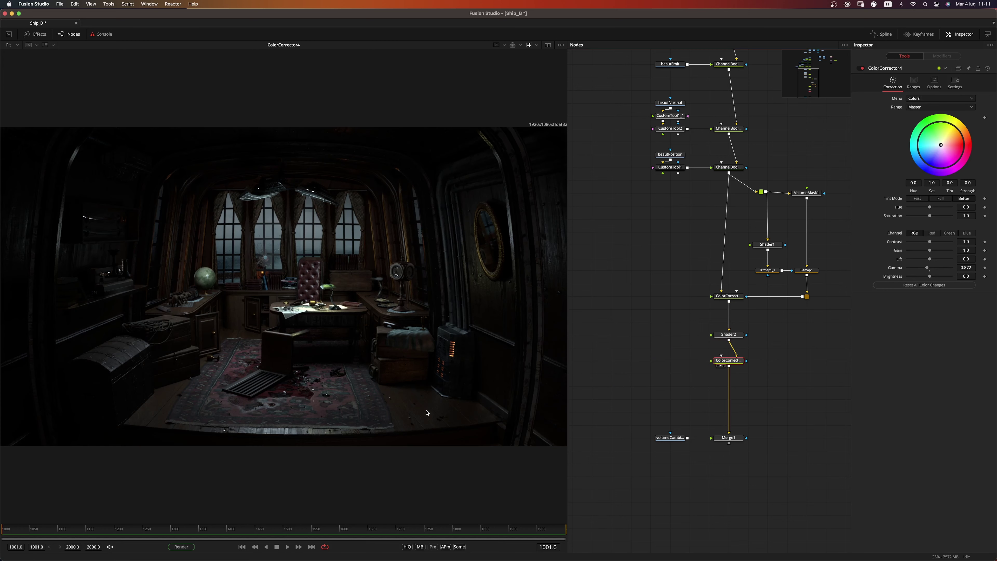
drag(927, 270, 935, 270)
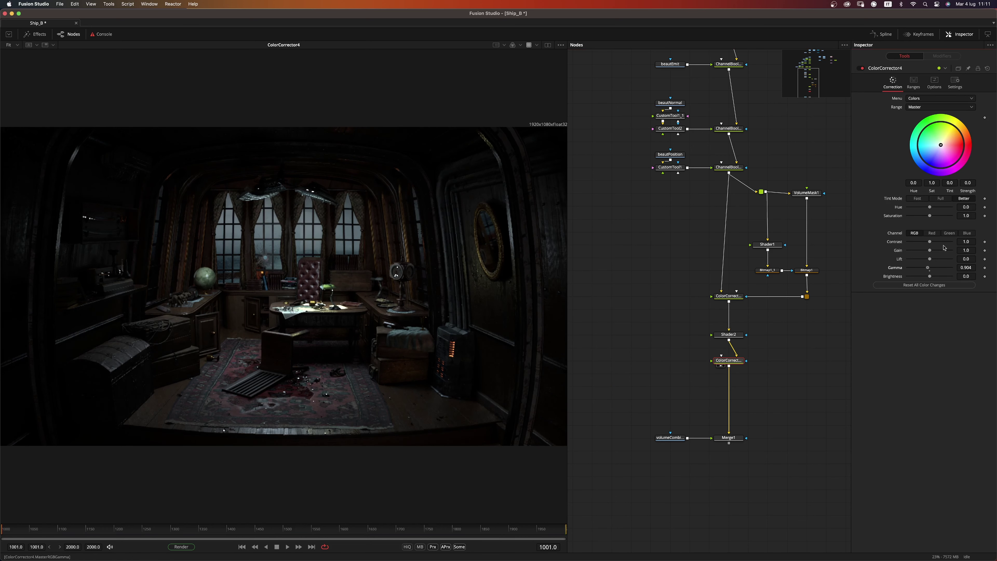
drag(930, 218, 949, 219)
drag(928, 269, 935, 253)
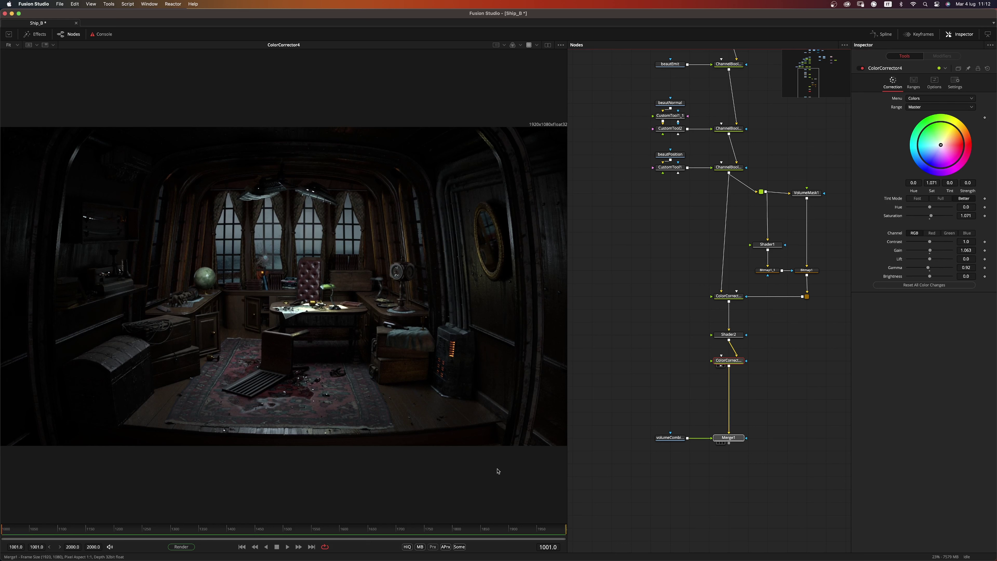
View the Merge1 result and compare it with the Merge1_1 image
drag(728, 437, 499, 471)
click(680, 490)
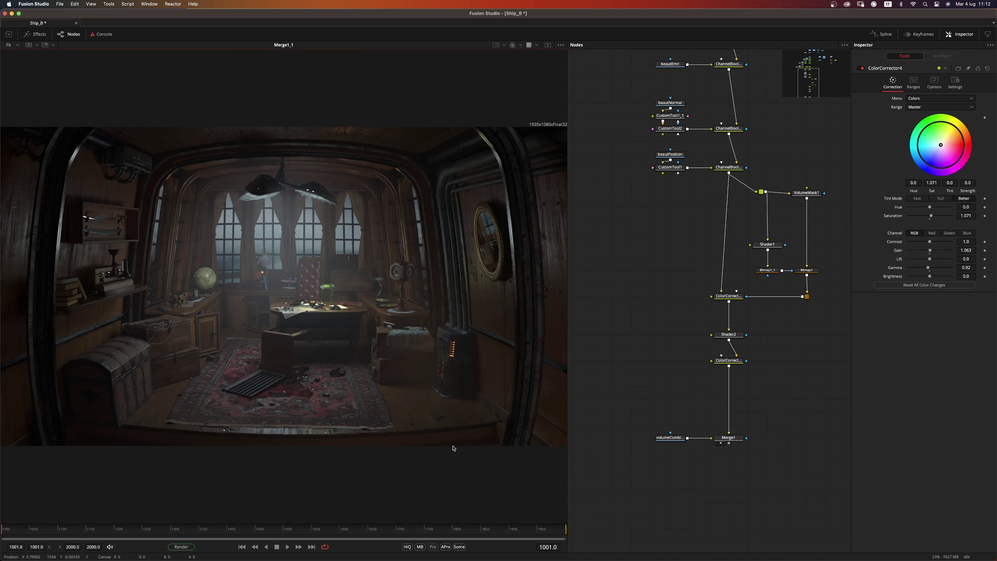
key(period)
Set Shader2's equator angle to about -59.4 and compare the merged image with the earlier version
click(731, 335)
drag(937, 142, 936, 143)
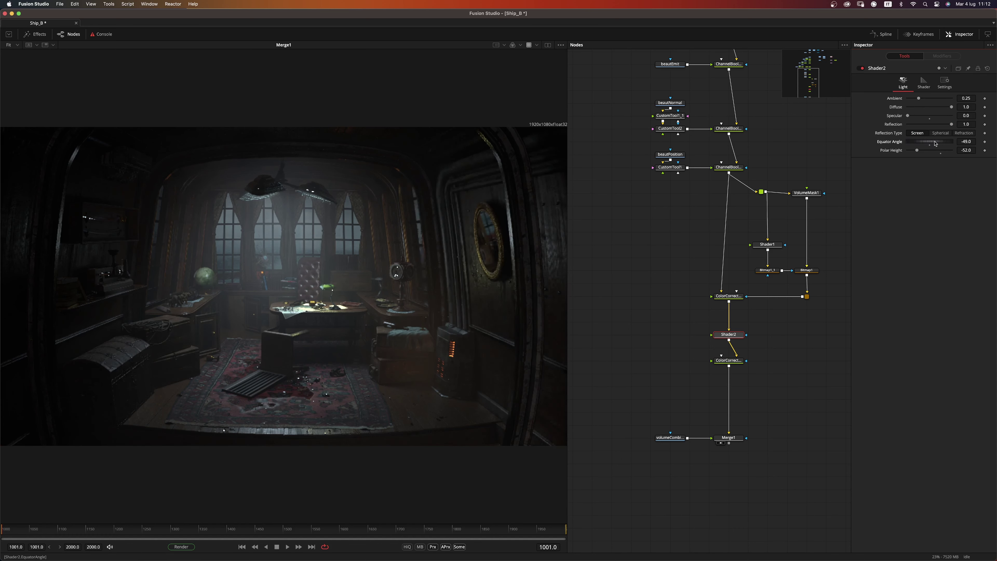
click(764, 403)
click(498, 385)
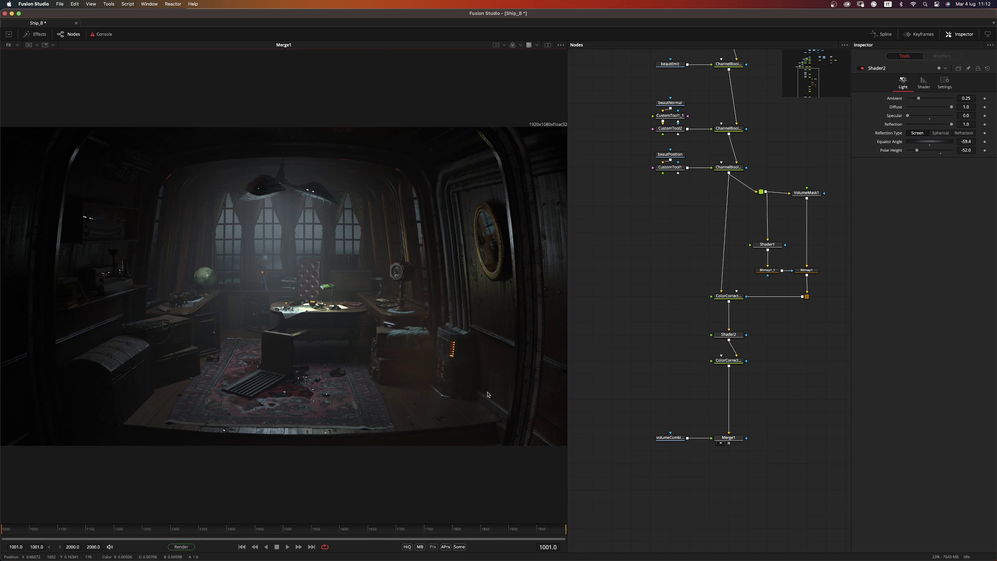
key(period)
key(comma)
Add a Volume Fog node in the empty area below Merge1
scroll(685, 464, down, 3)
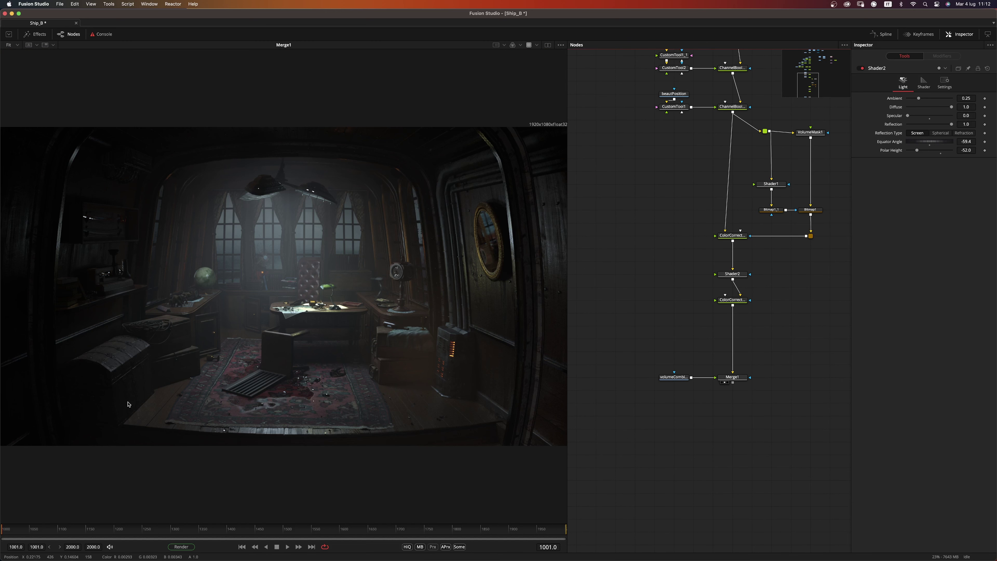
ctrl+scroll(647, 424, down, 2)
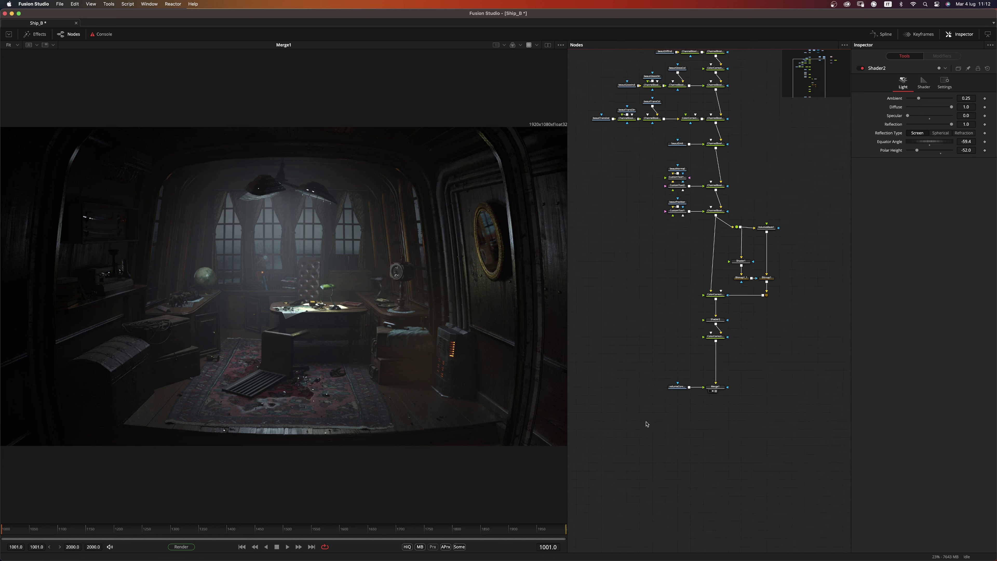
key(shift+space)
text(vol)
key(Up)
key(Up)
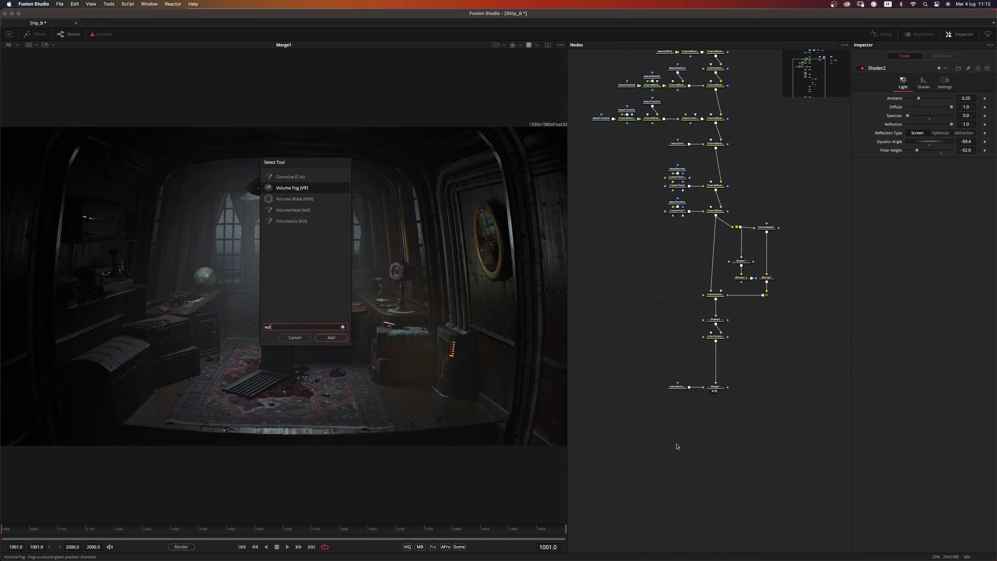
key(Return)
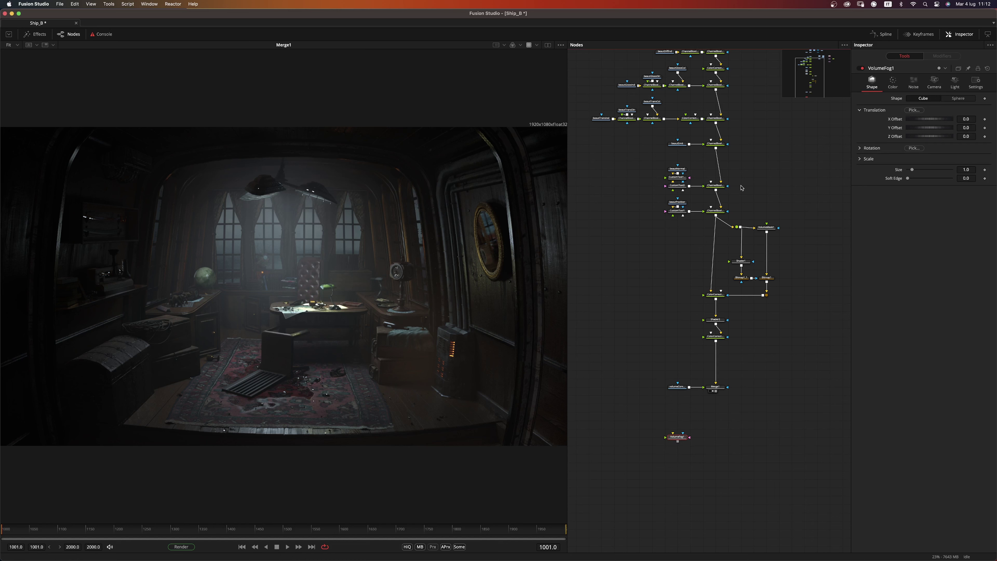
Add a Wireless Link node just above the Volume Fog node
scroll(668, 228, up, 4)
scroll(698, 228, down, 4)
click(682, 401)
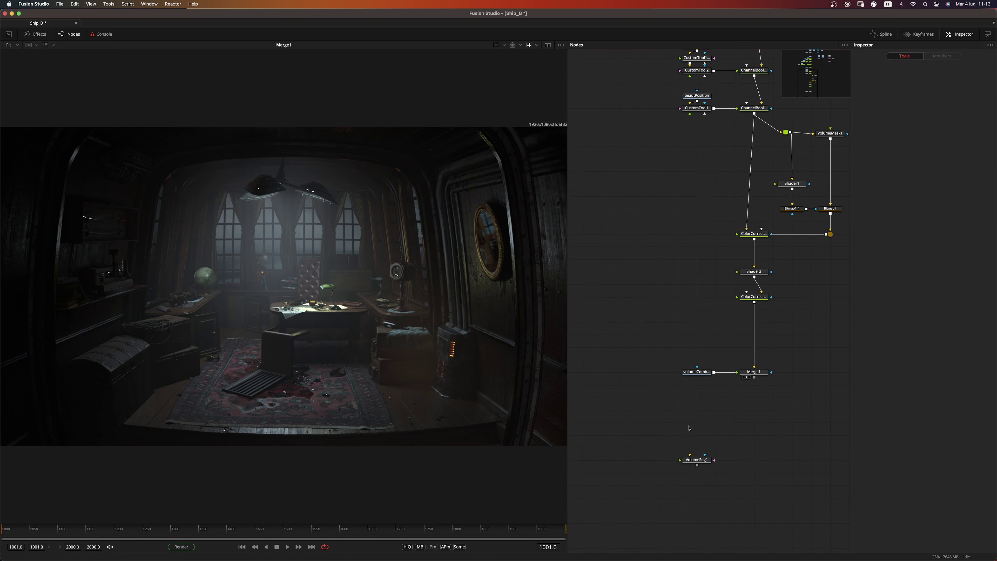
key(shift+space)
text(wire)
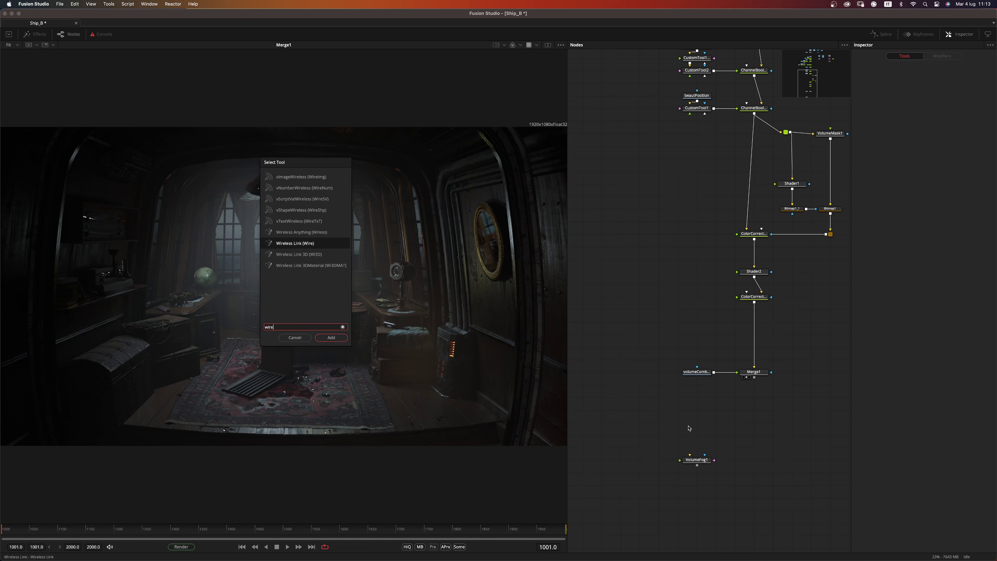
key(Return)
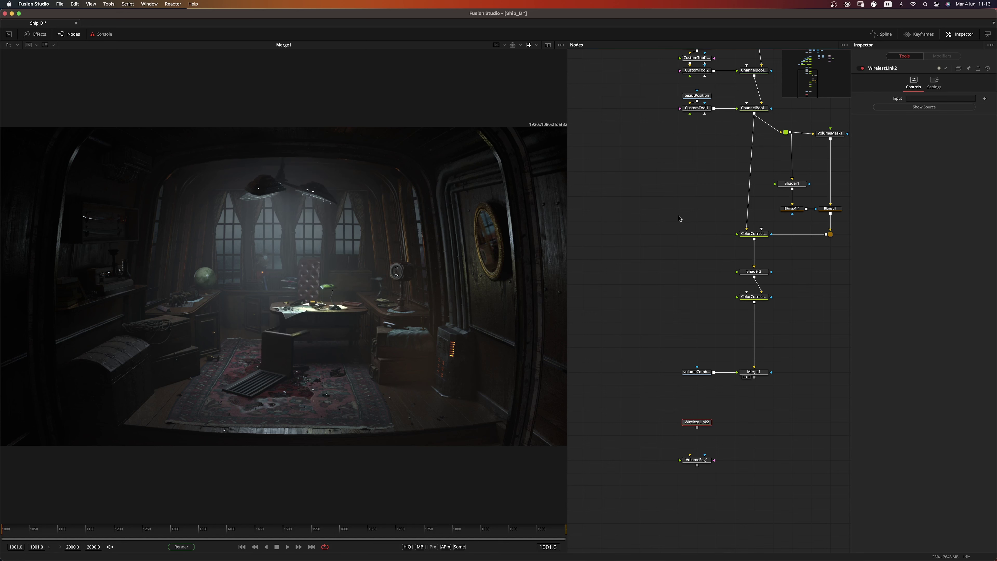
Use CustomTool1 from the beautPosition branch as the input of the new Wireless Link
scroll(678, 216, up, 5)
drag(677, 193, 930, 99)
drag(692, 278, 697, 224)
scroll(698, 223, down, 5)
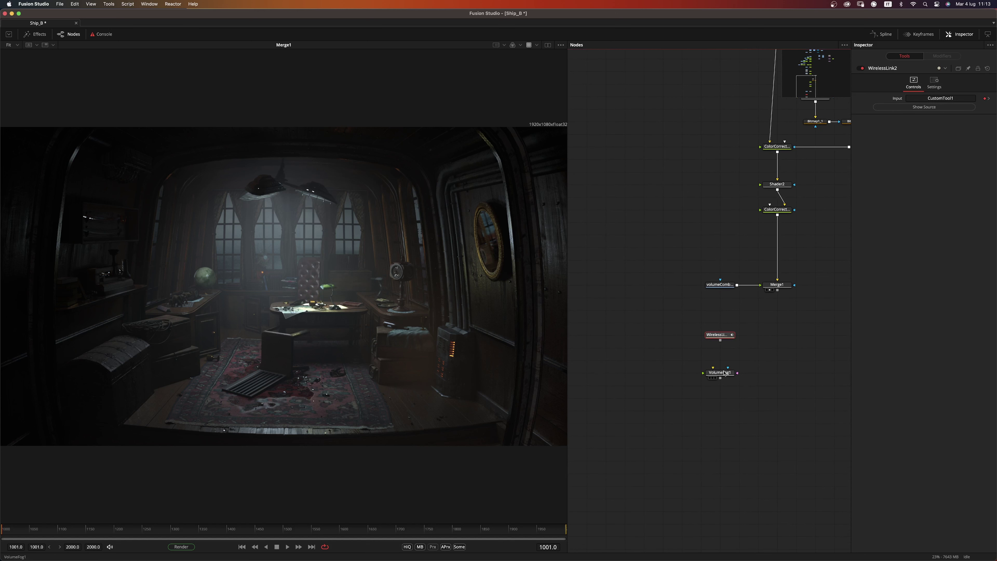
Attach a Channel Booleans node to the Wireless Link and place it above the Volume Fog node
click(725, 335)
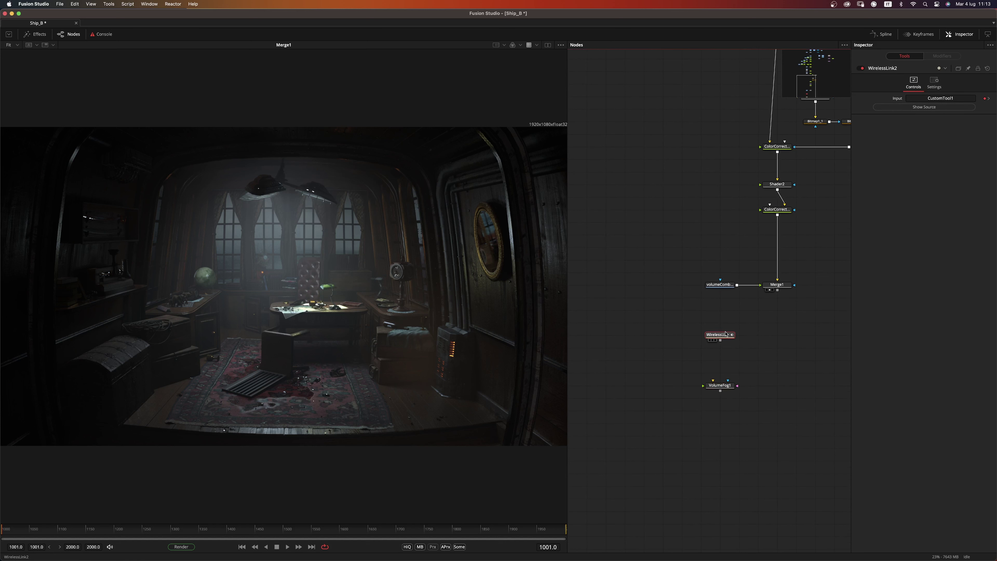
key(shift+space)
text(ol)
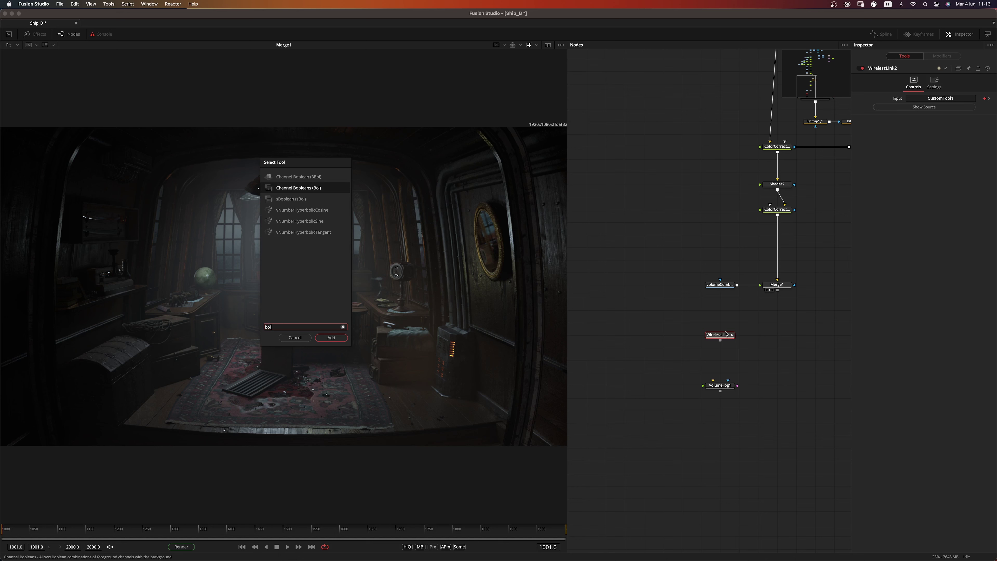
key(Return)
drag(725, 348, 724, 361)
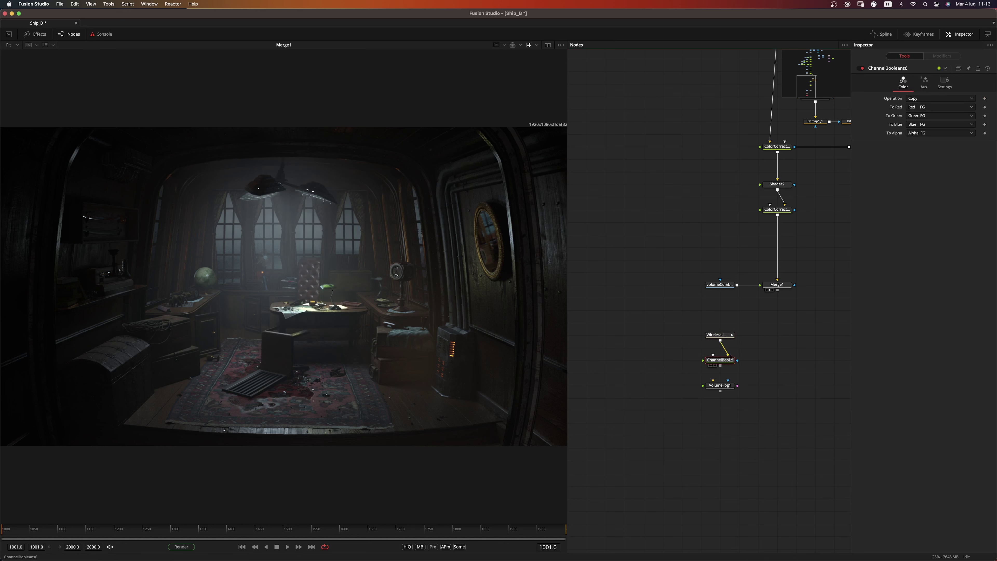
Enable extra channels on the new Channel Booleans and map X, Y and Z Position to Red FG, Green FG and Blue FG
click(930, 91)
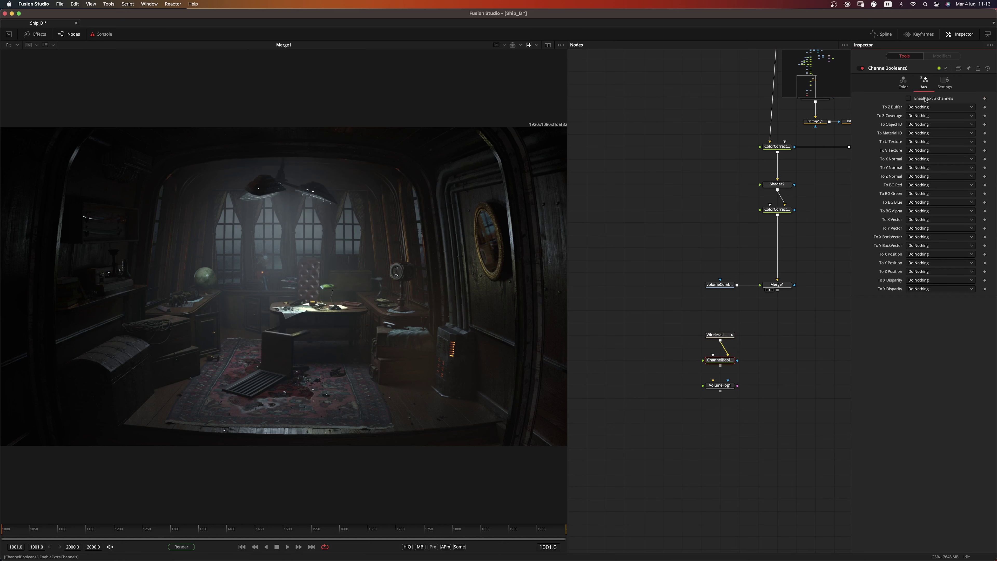
click(931, 99)
click(911, 255)
click(920, 224)
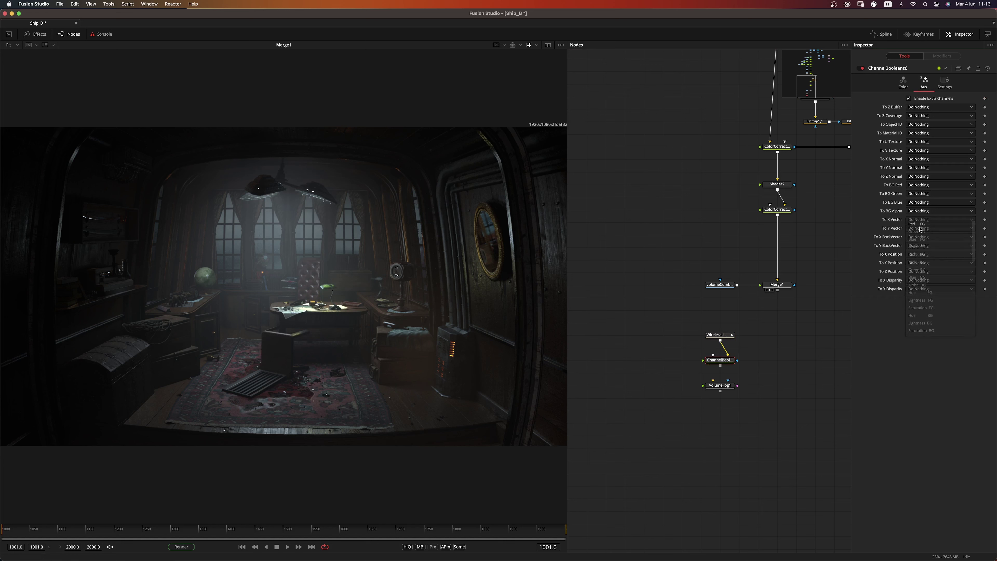
click(918, 263)
click(928, 241)
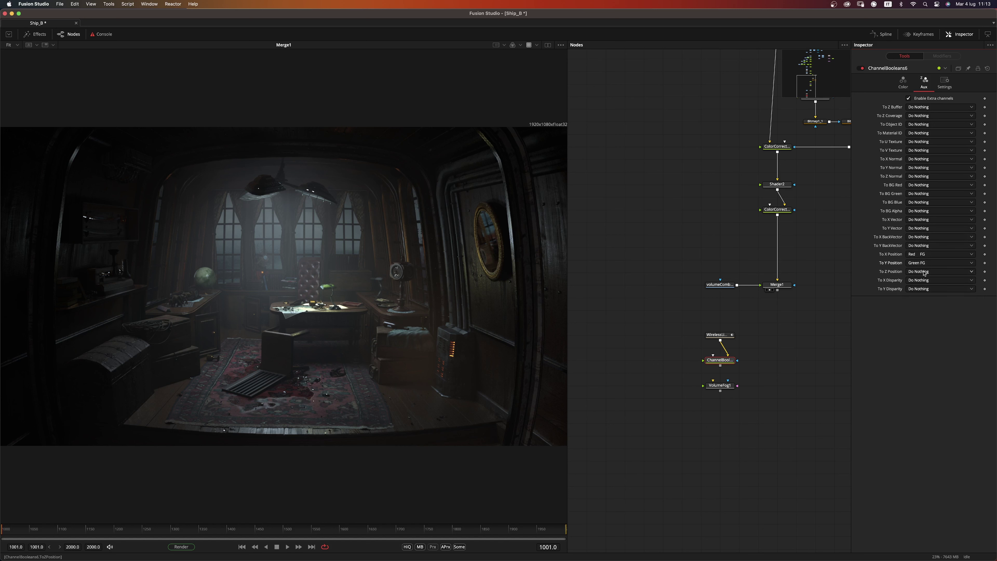
click(923, 274)
click(926, 259)
View the output of the Channel Booleans that carries the position channels
drag(720, 361, 644, 373)
key(super+z)
key(1)
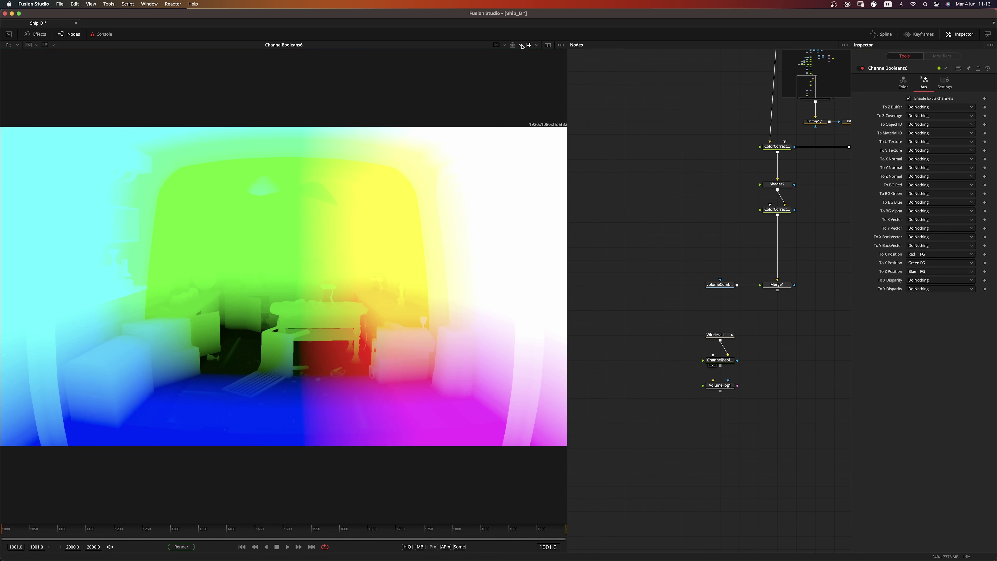
click(521, 44)
click(527, 46)
Add a Wireless Link 3D node near the Camera_005 node
scroll(684, 338, down, 4)
drag(717, 182, 701, 292)
drag(804, 165, 725, 336)
scroll(716, 228, up, 5)
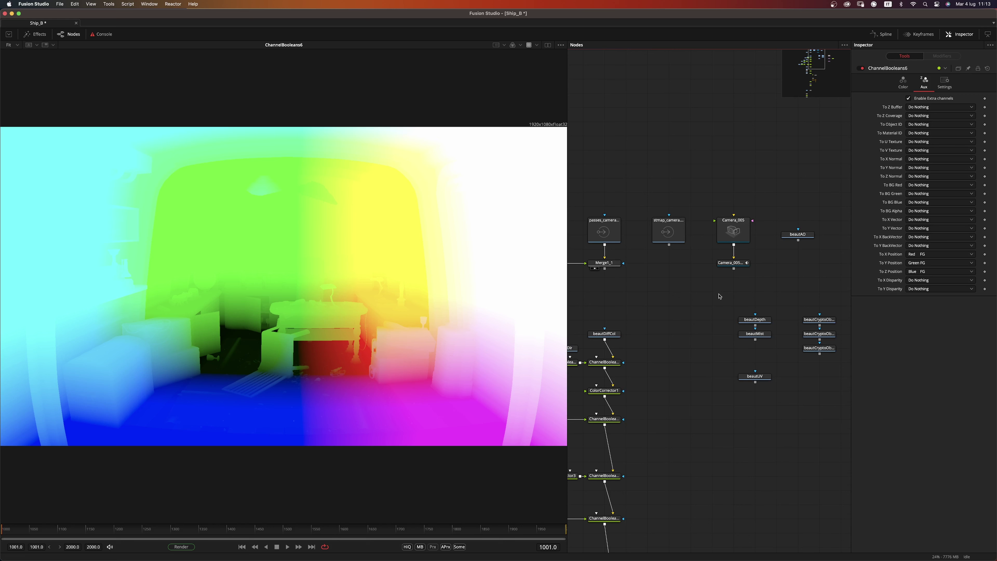
key(shift+space)
text(wire)
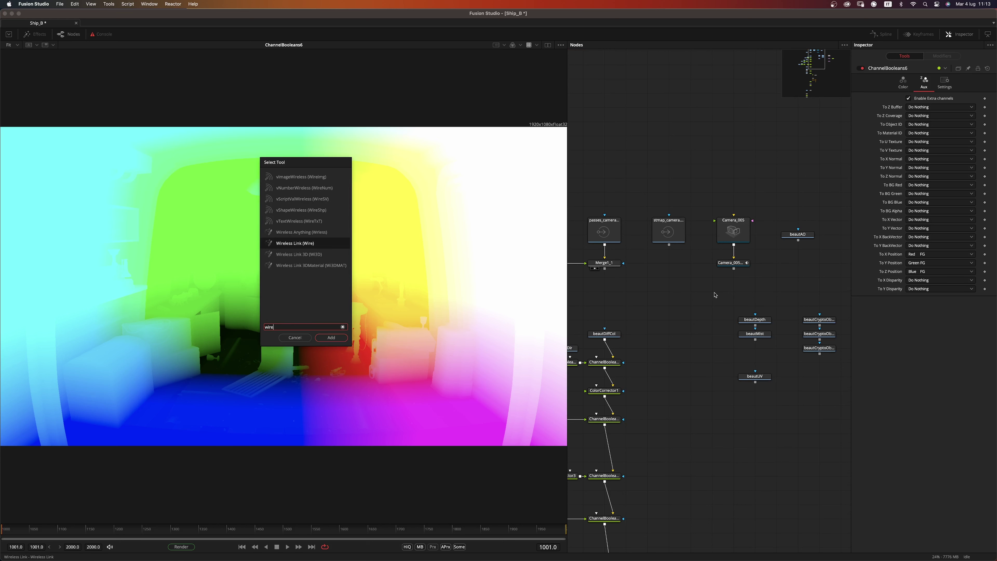
key(Down)
key(Return)
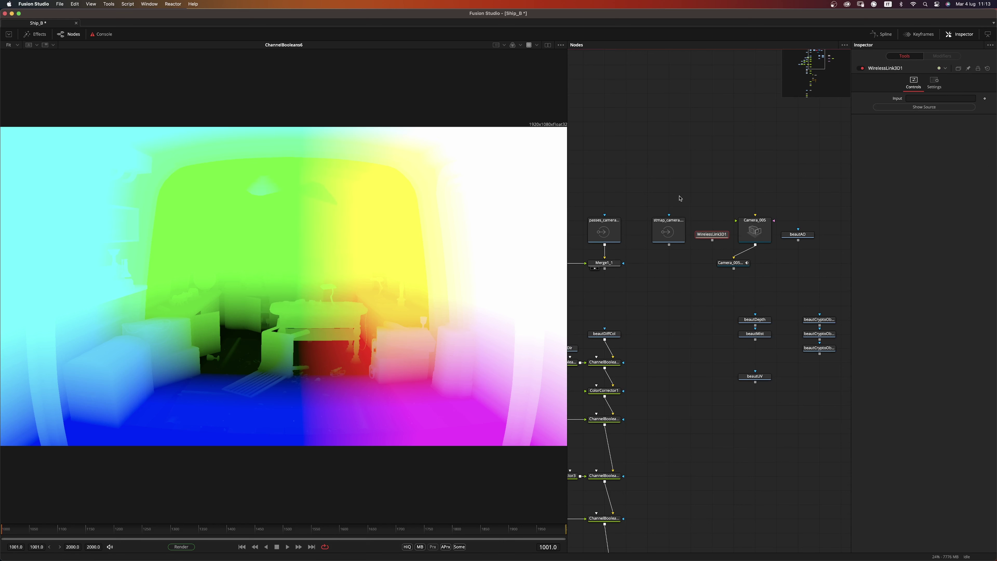
Place the Wireless Link 3D below the camera nodes and set its input to Camera_005_non_fisheye
drag(718, 237, 718, 294)
drag(755, 231, 734, 232)
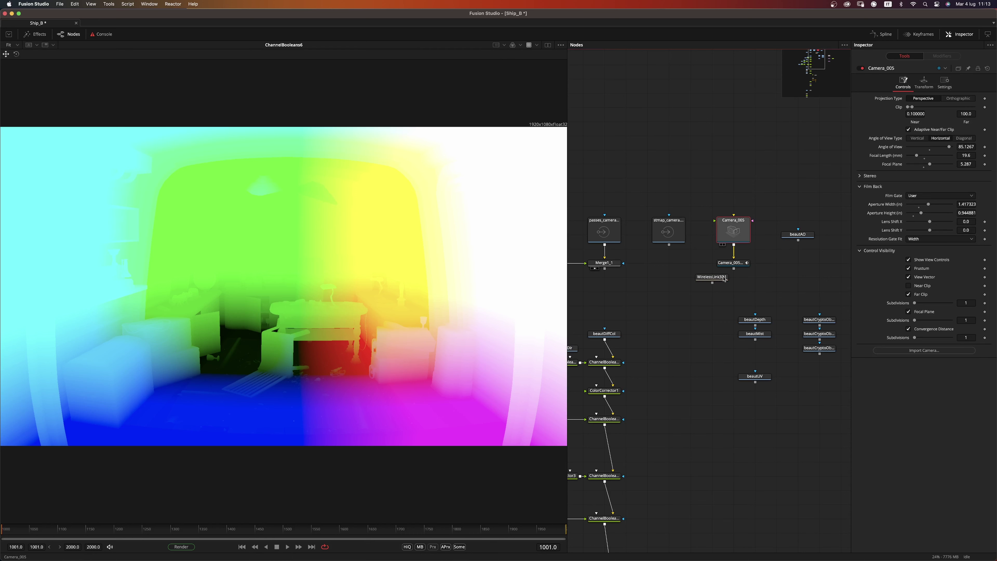
drag(943, 104, 941, 99)
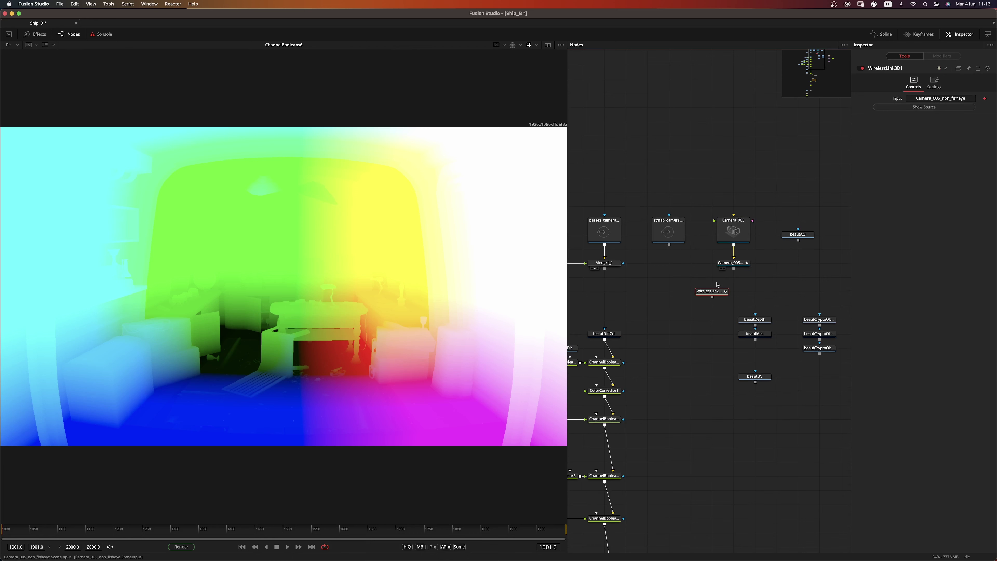
Place the Wireless Link 3D beside VolumeFog1, connect it and ChannelBooleans6 to the fog node, and view the fog output
drag(691, 349, 778, 216)
scroll(788, 214, down, 4)
drag(797, 183, 676, 247)
drag(653, 215, 699, 342)
scroll(675, 346, up, 6)
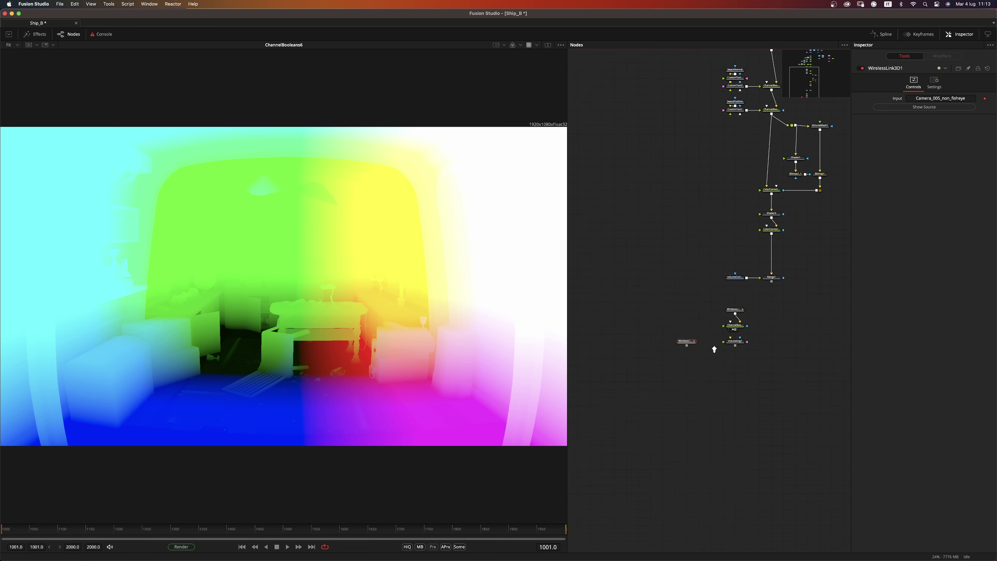
click(699, 377)
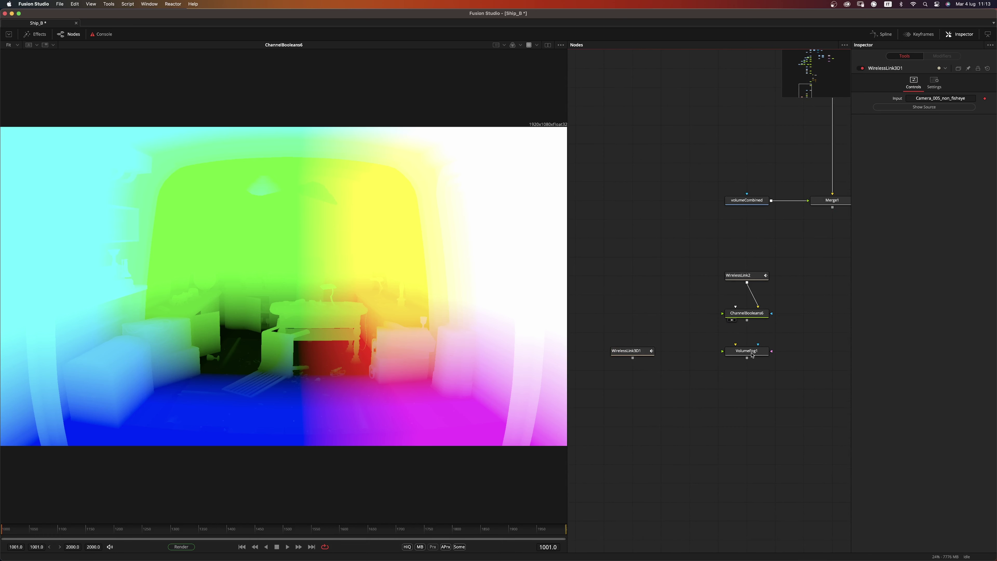
drag(632, 358, 388, 393)
drag(769, 330, 708, 335)
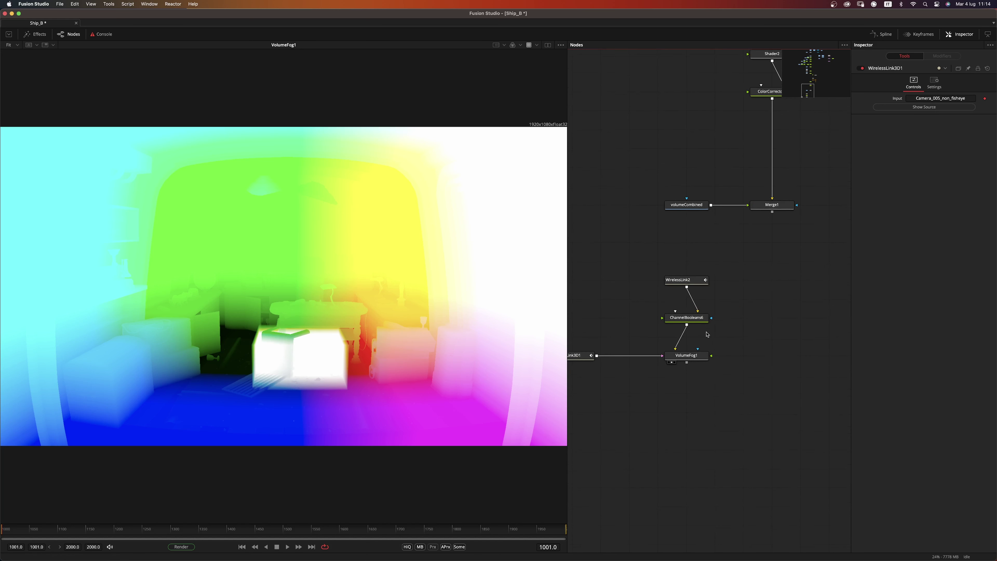
Enable Fog Only in the color settings of VolumeFog1
click(686, 356)
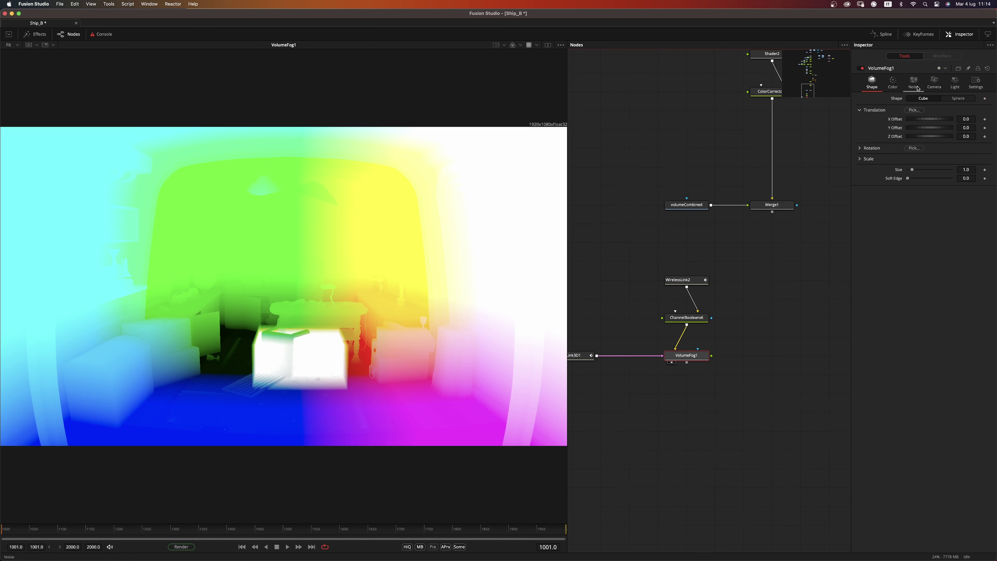
click(895, 84)
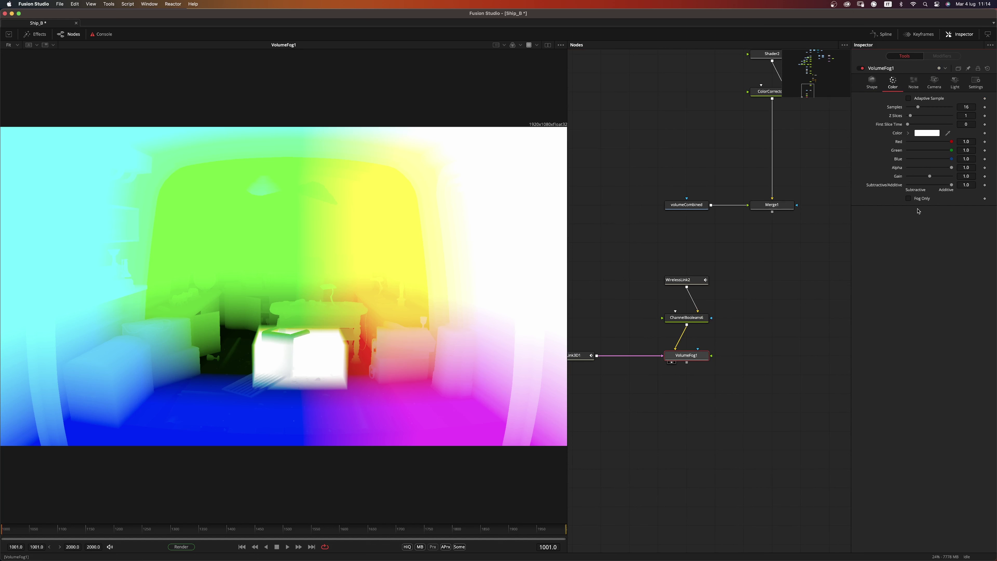
click(908, 198)
Merge the VolumeFog1 output over Merge1, view the new Merge, and save the composition
drag(686, 362, 773, 212)
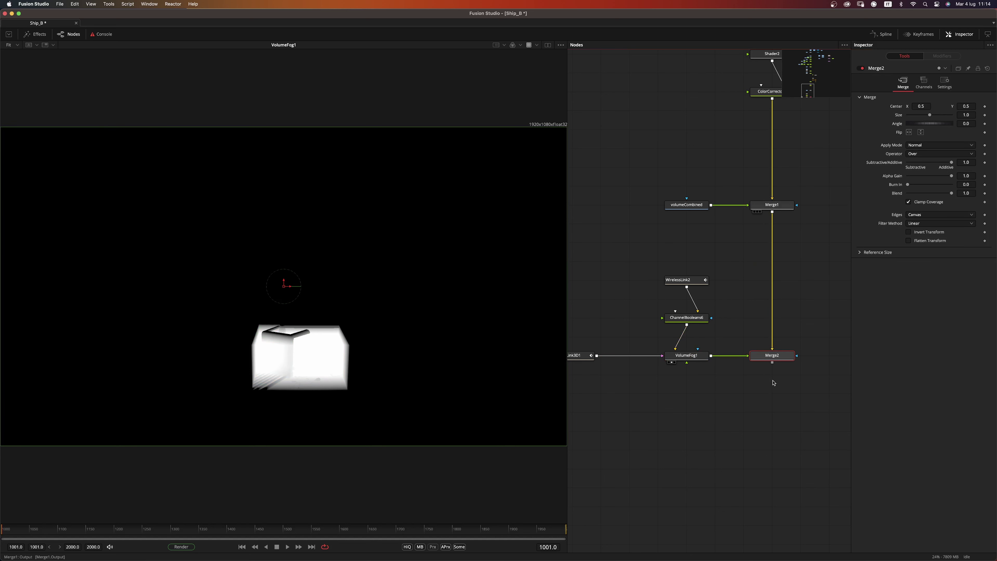
key(1)
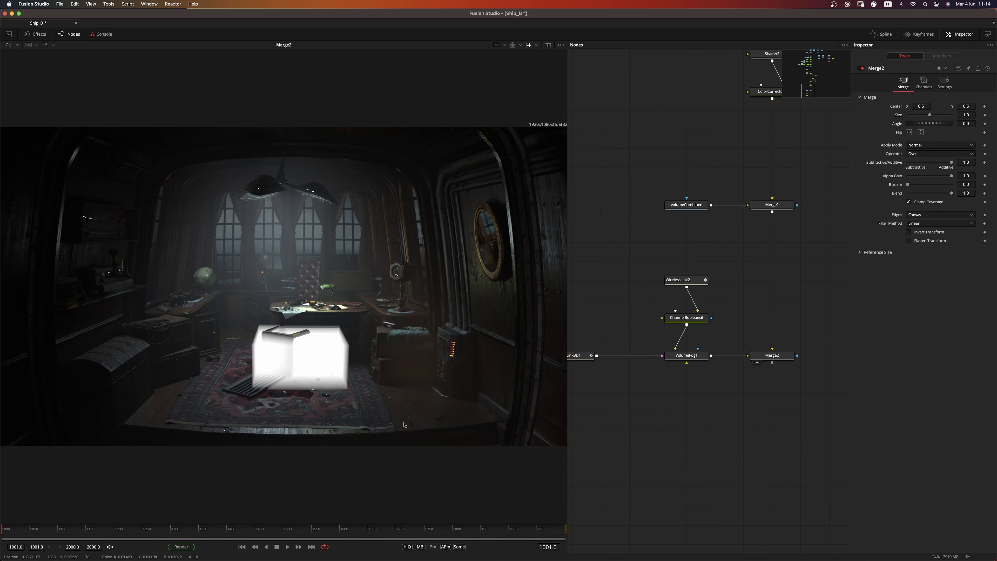
key(super+s)
Change the VolumeFog1 shape to Sphere and set its Soft Edge to 1.0
click(687, 356)
click(893, 83)
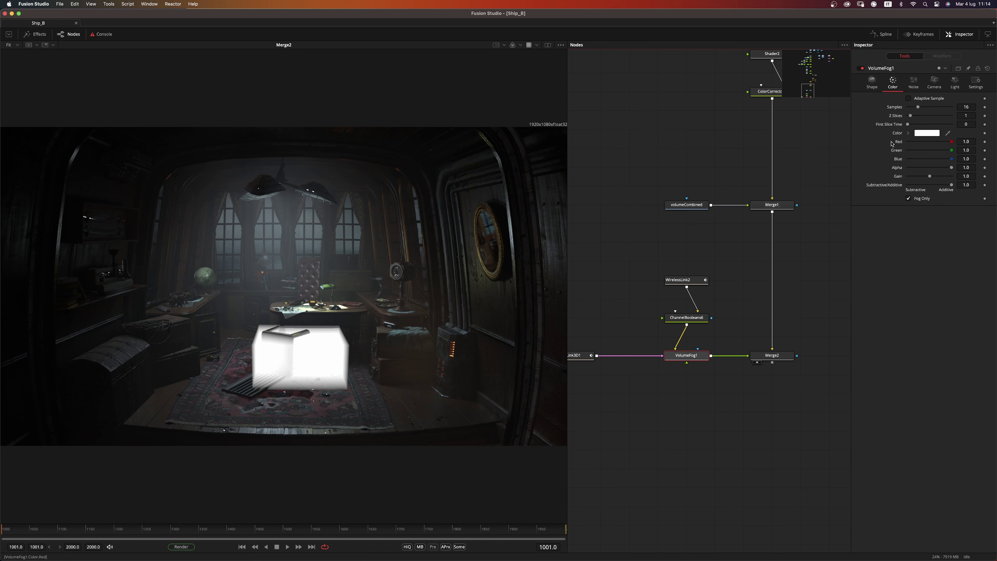
click(871, 83)
click(957, 98)
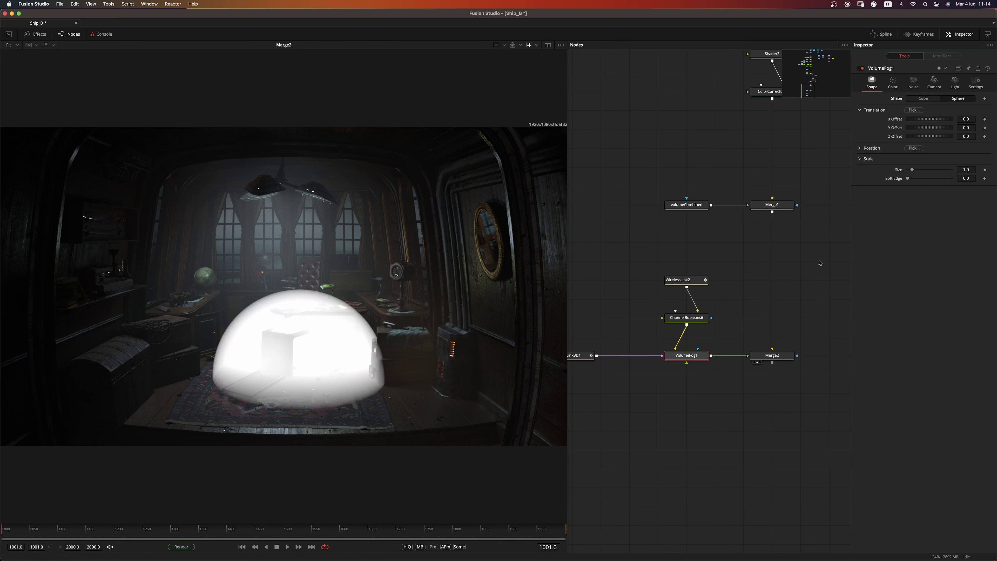
drag(908, 179, 931, 194)
Unlock the fog's scale, set Y 0.646, Z 0.89 and Size 1.428, and pick its position on the floor beside the chests facing the mirror wall
click(867, 159)
click(908, 168)
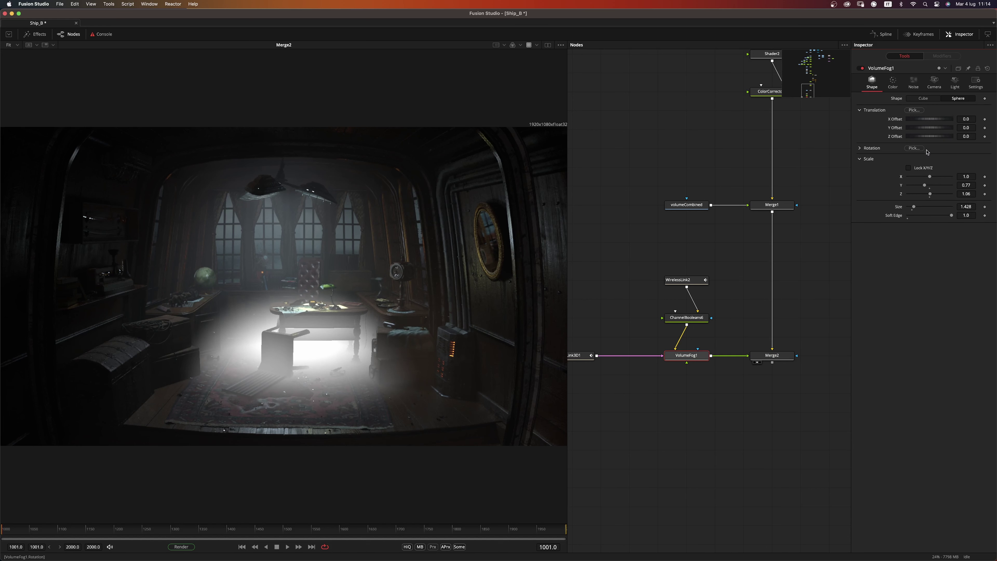
drag(909, 112, 196, 377)
drag(931, 193, 906, 189)
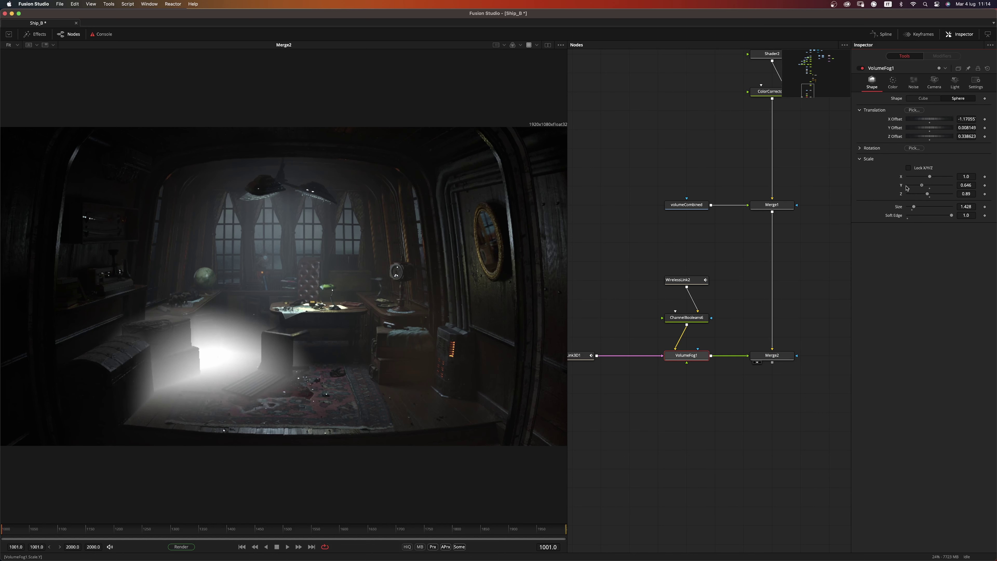
Adjust the fog noise to Detail 10.0, Gain 0.42 and Brightness 0.19, with a locked Noise Scale of 0.55
click(913, 85)
drag(908, 101, 932, 116)
click(899, 165)
click(910, 213)
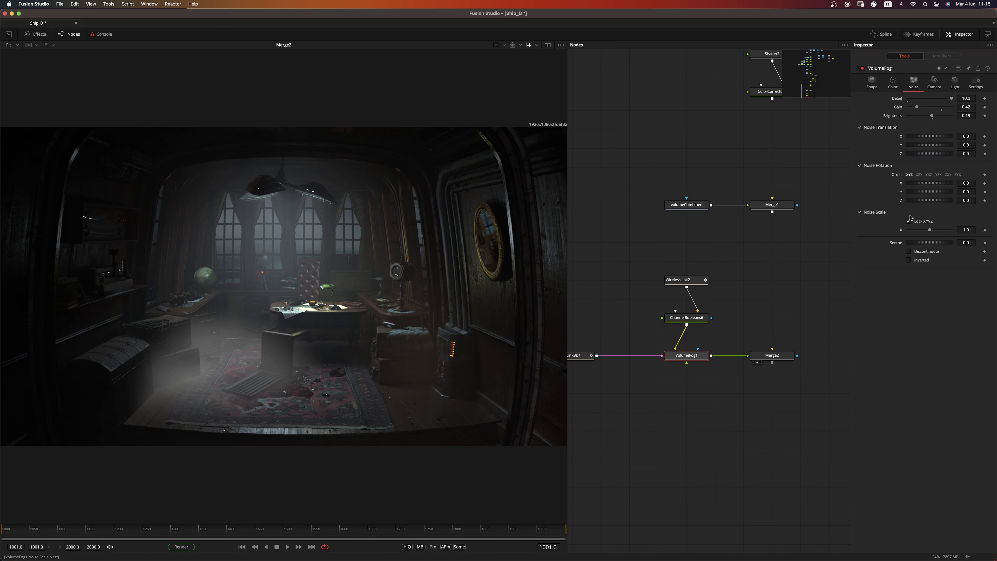
click(914, 231)
drag(914, 231, 922, 232)
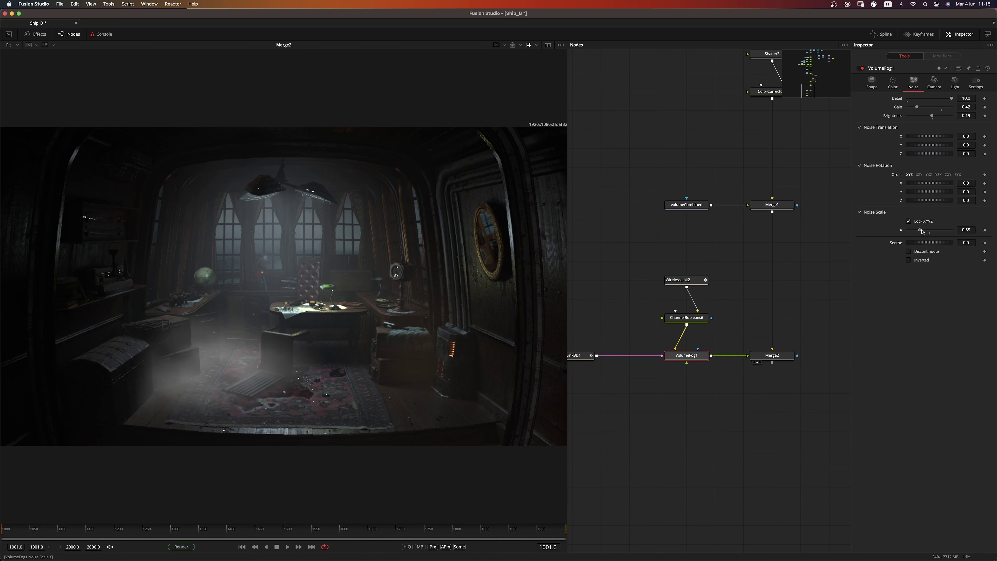
click(929, 243)
Tint the fog pale blue with Hue 0.584, Sat 0.373 and Value 0.937, and raise Samples to 29
click(893, 83)
click(968, 164)
drag(936, 144, 928, 142)
click(928, 107)
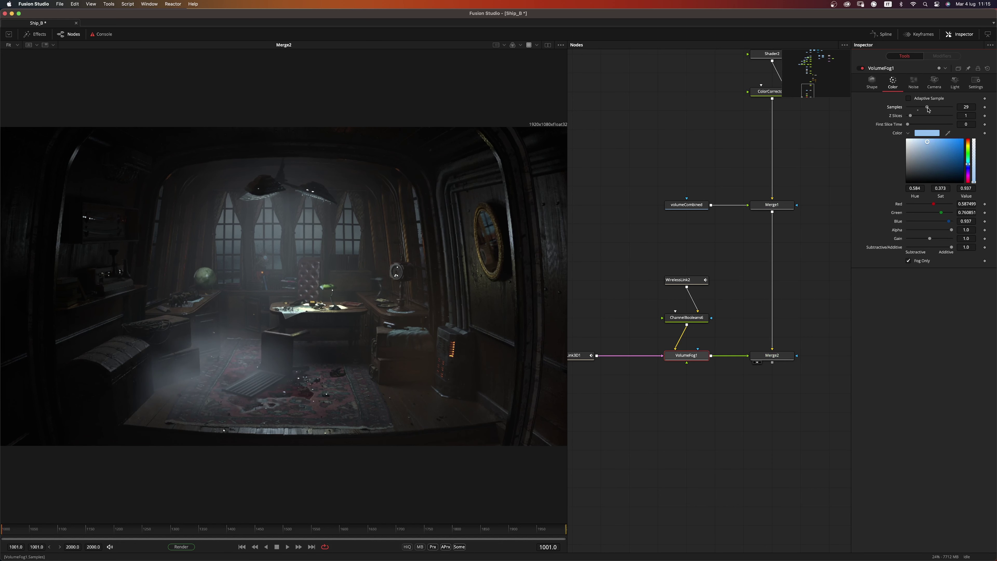
Set the fog's X Offset to -0.997 and scale to Y 0.44, Z 0.98, with Samples 31, Z Slices 6 and Gain 0.5
click(872, 82)
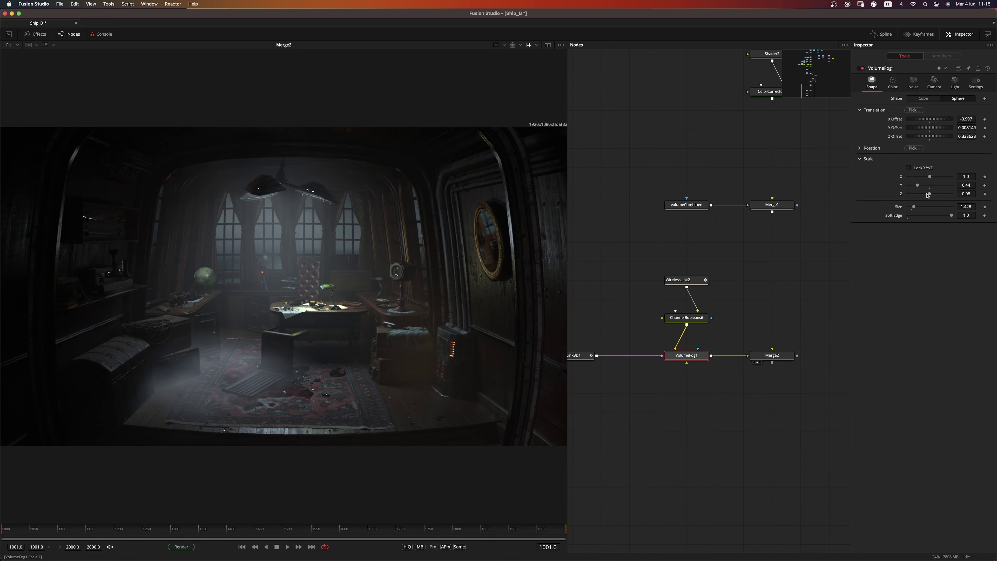
click(893, 83)
drag(930, 238, 919, 239)
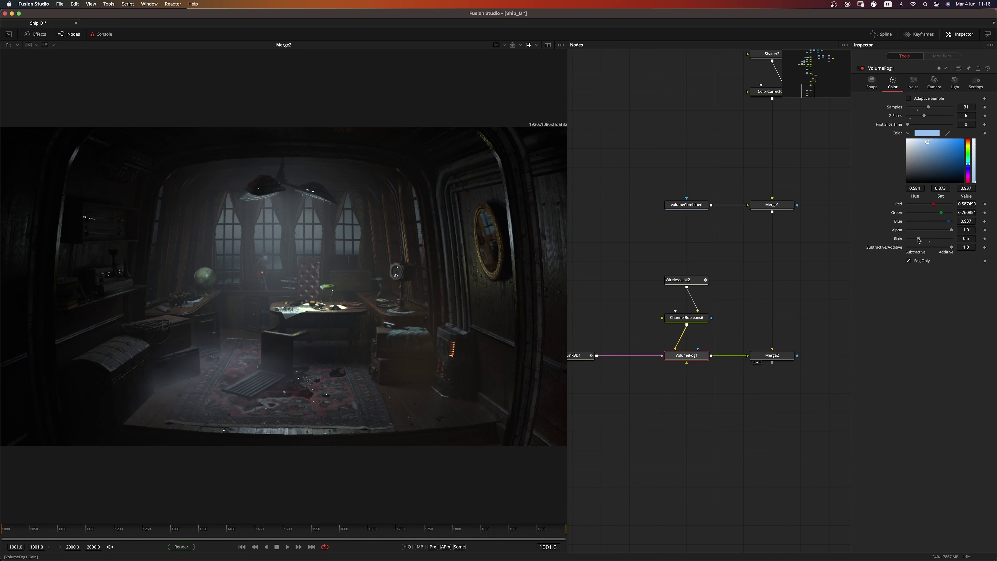
Rescale the fog to X 1.06, Y 0.7, Z 1.19, set its X Offset to -1.29, and lower its color Gain to 0.23
click(872, 82)
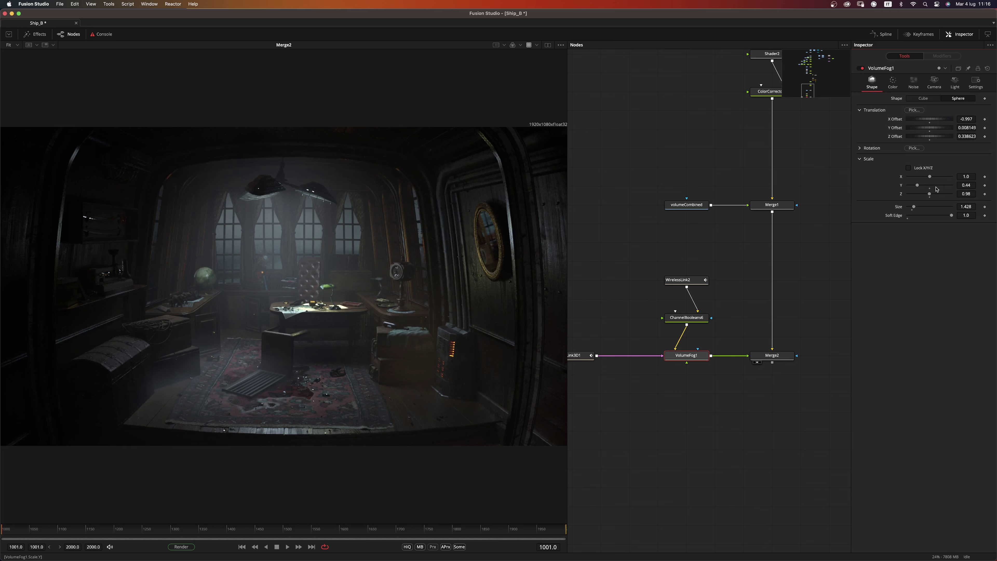
drag(933, 176, 933, 177)
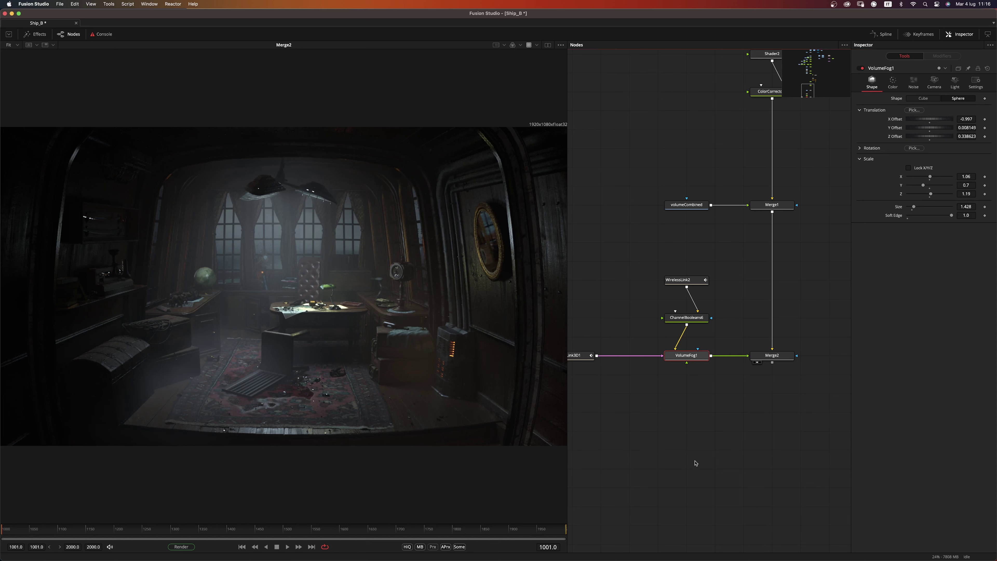
drag(943, 124, 930, 122)
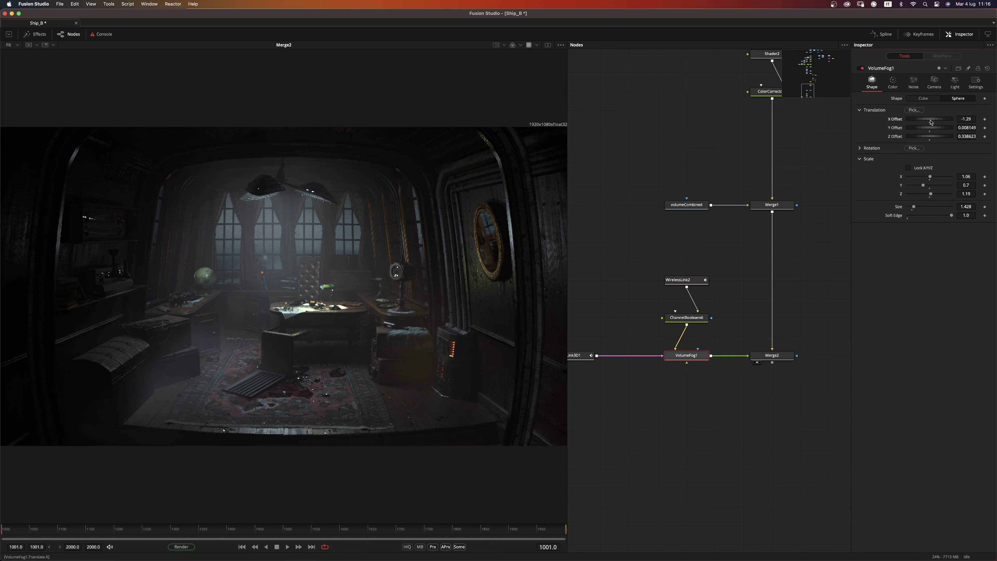
click(893, 82)
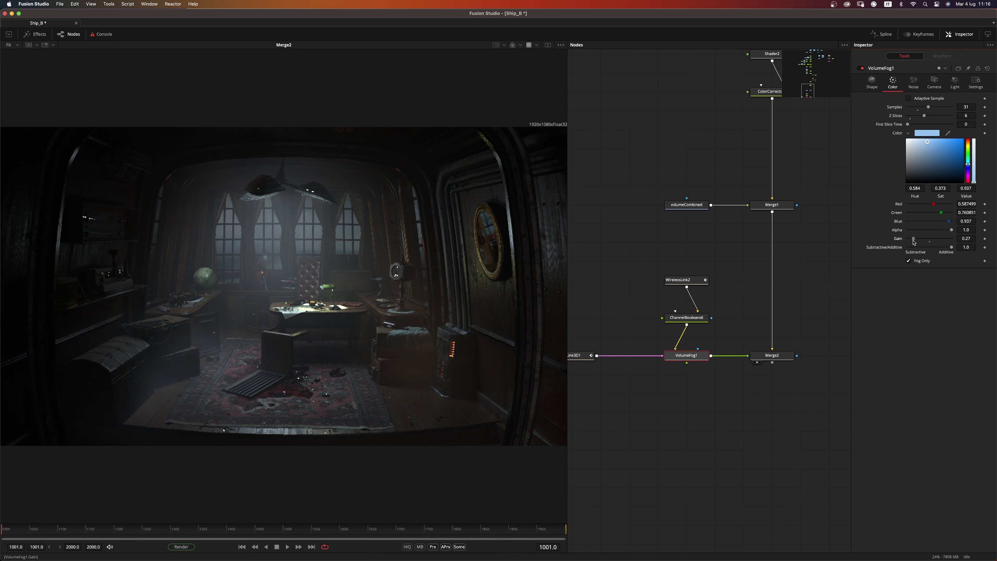
click(713, 446)
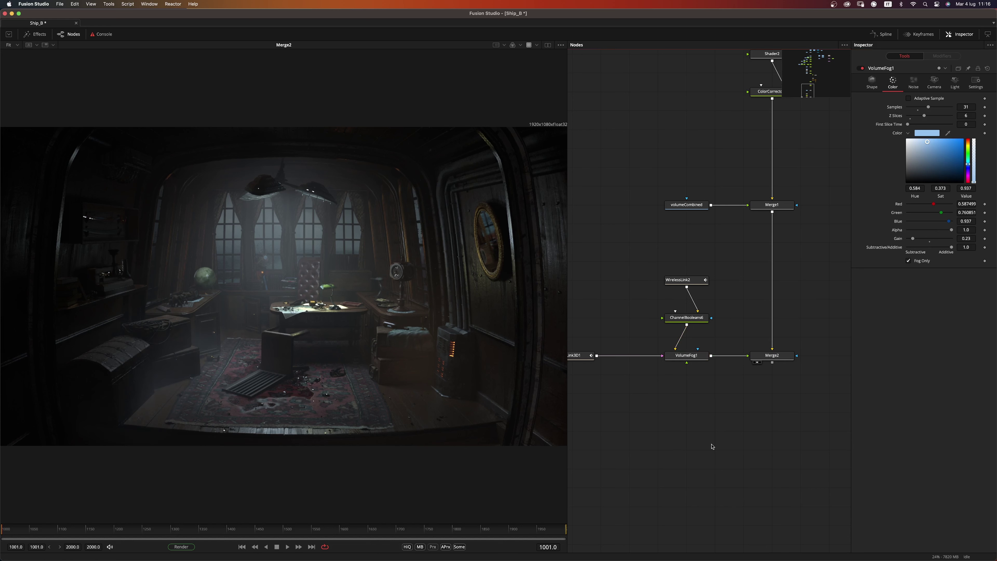
Insert a Brightness Contrast node between ColorCorrector4 and Merge1
scroll(798, 220, up, 3)
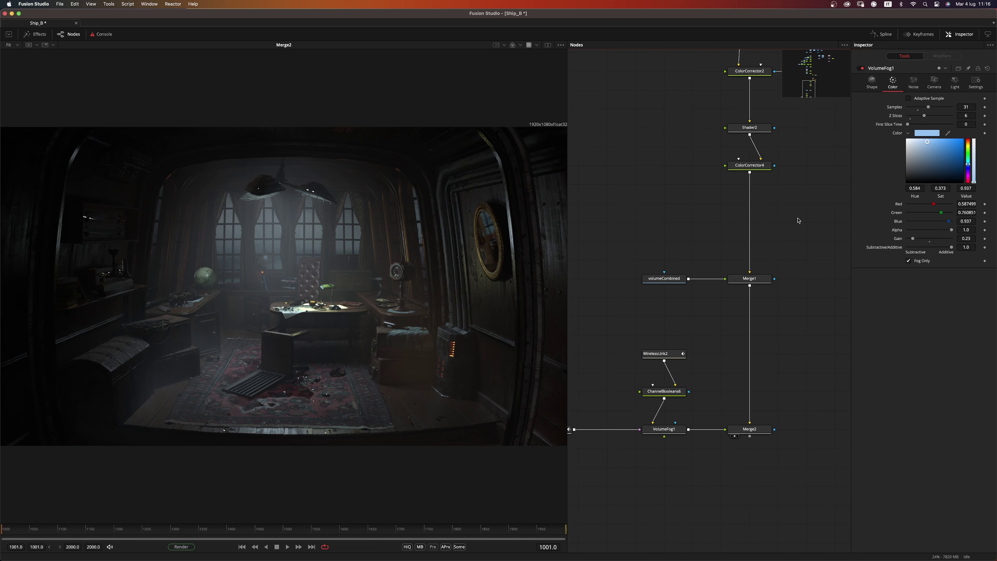
key(shift+space)
text(bc)
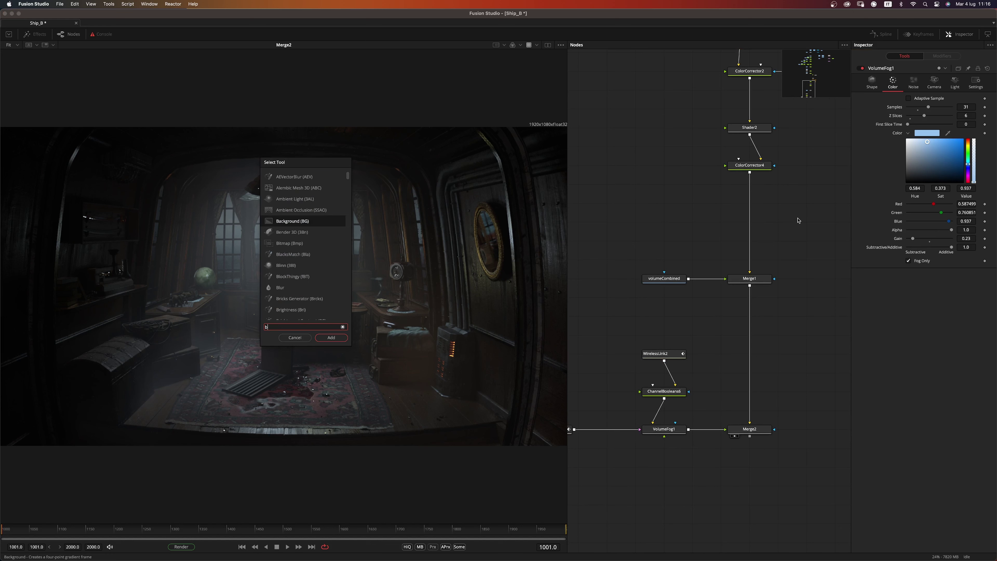
key(Return)
drag(808, 227, 750, 227)
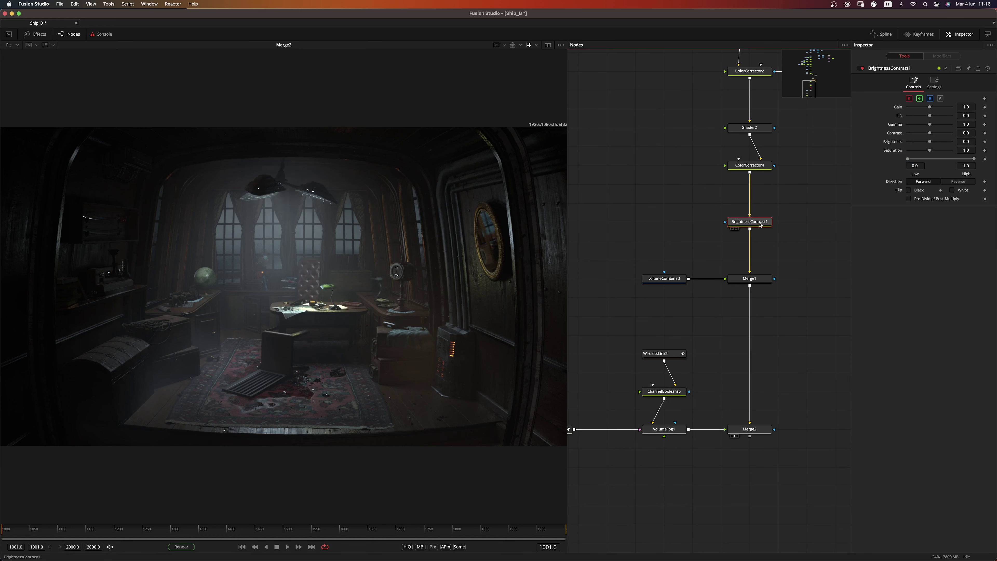
Set the Brightness Contrast Gain to 0.0 to inspect the volume passes alone, and disable the node
drag(930, 107, 808, 120)
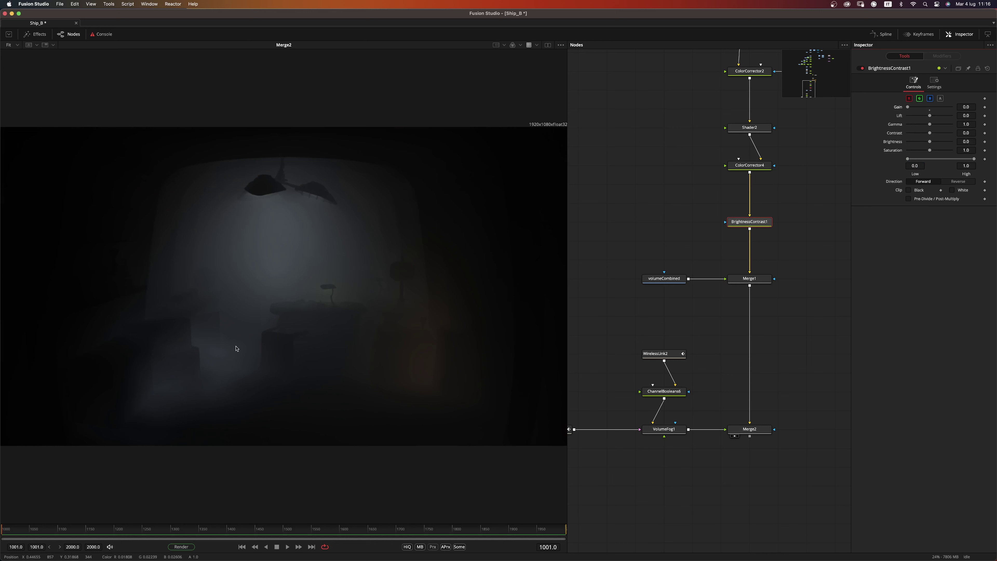
drag(752, 280, 353, 369)
drag(750, 429, 419, 421)
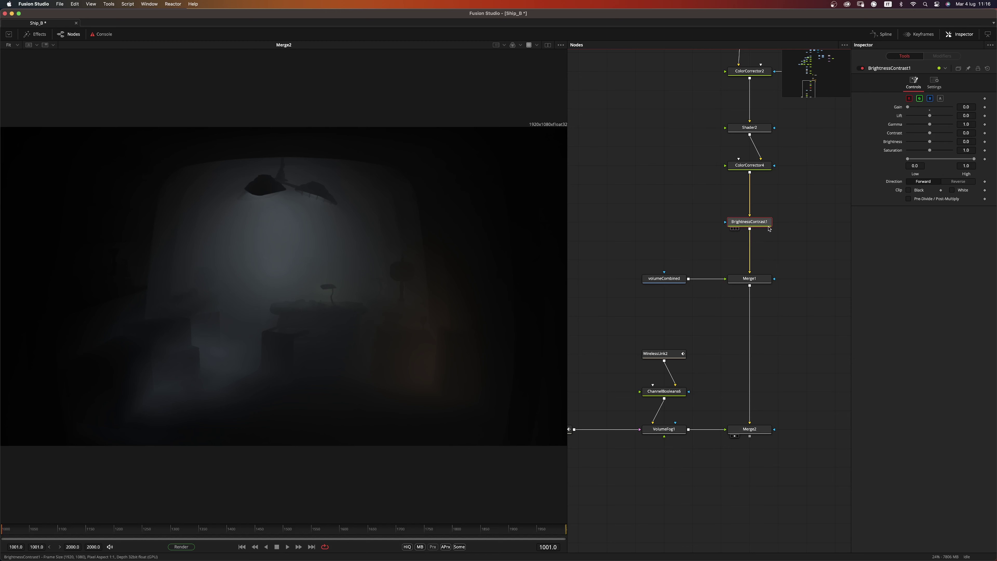
key(ctrl+p)
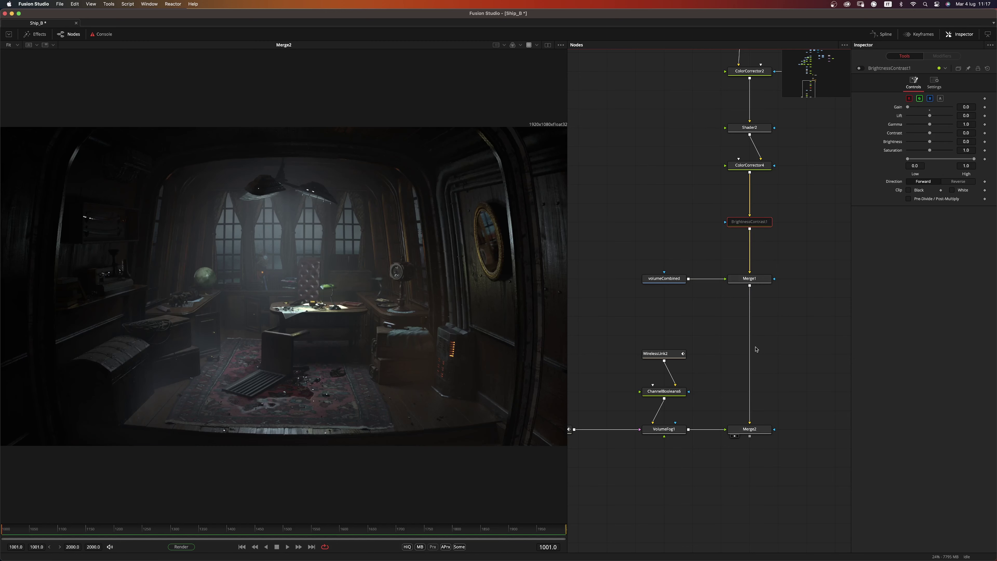
Move the beautUV node away from the other unused passes into the empty area below them
scroll(801, 335, down, 1)
drag(801, 335, 799, 305)
scroll(799, 306, down, 2)
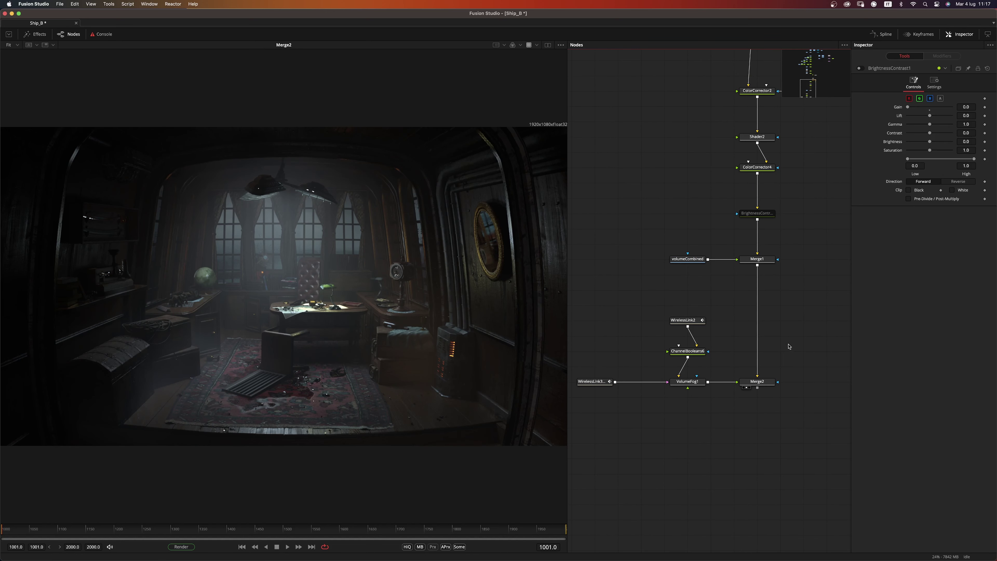
scroll(790, 347, down, 1)
drag(779, 343, 723, 421)
scroll(773, 352, down, 5)
drag(809, 121, 741, 304)
scroll(760, 271, up, 1)
scroll(759, 271, up, 3)
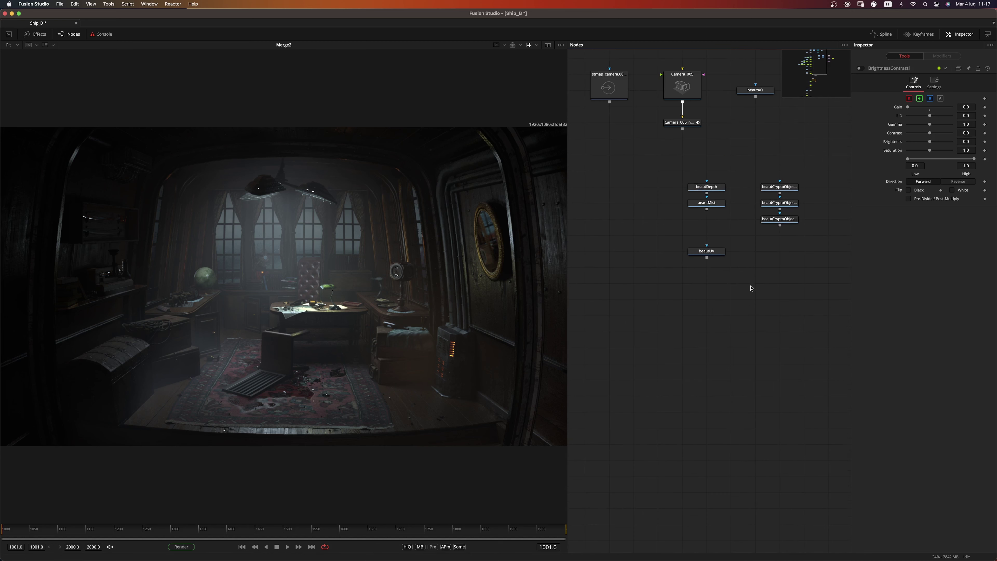
drag(723, 251, 772, 394)
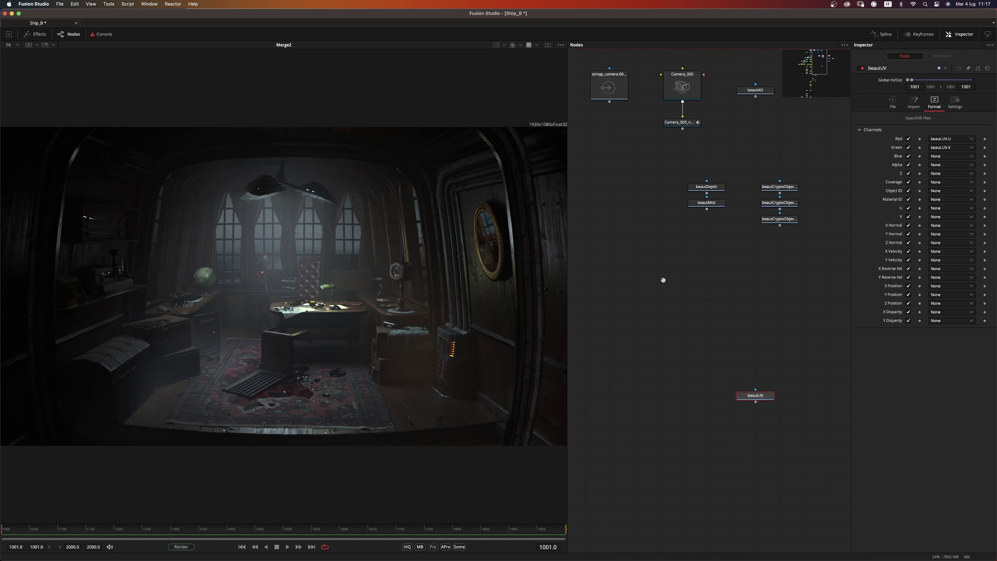
Move the beautUV node beside the main chain, between the disabled Brightness Contrast node and Merge1
scroll(740, 268, down, 3)
drag(740, 268, 782, 137)
drag(587, 412, 680, 402)
scroll(748, 203, up, 4)
drag(731, 213, 684, 455)
scroll(703, 379, down, 4)
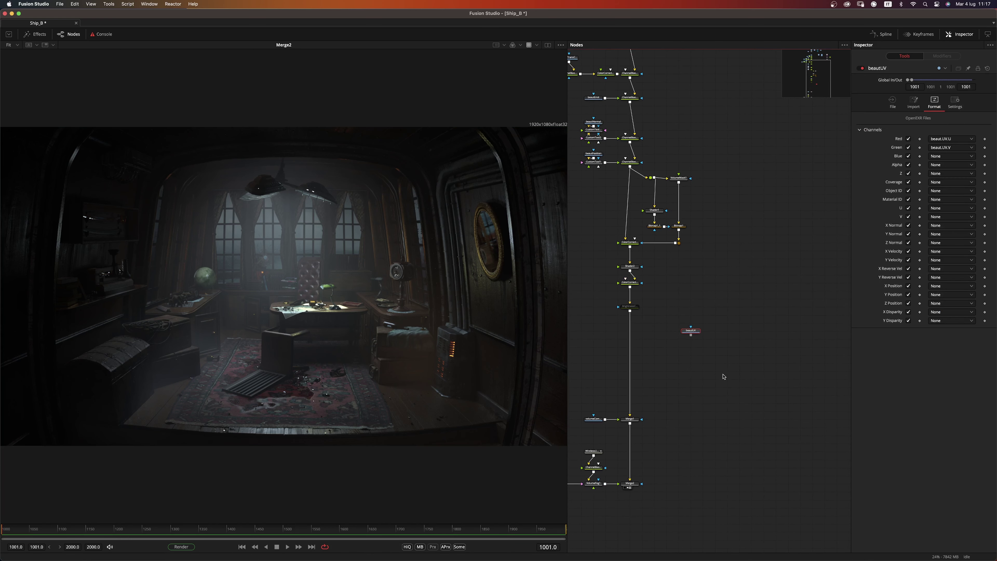
drag(698, 333, 699, 341)
scroll(428, 330, up, 6)
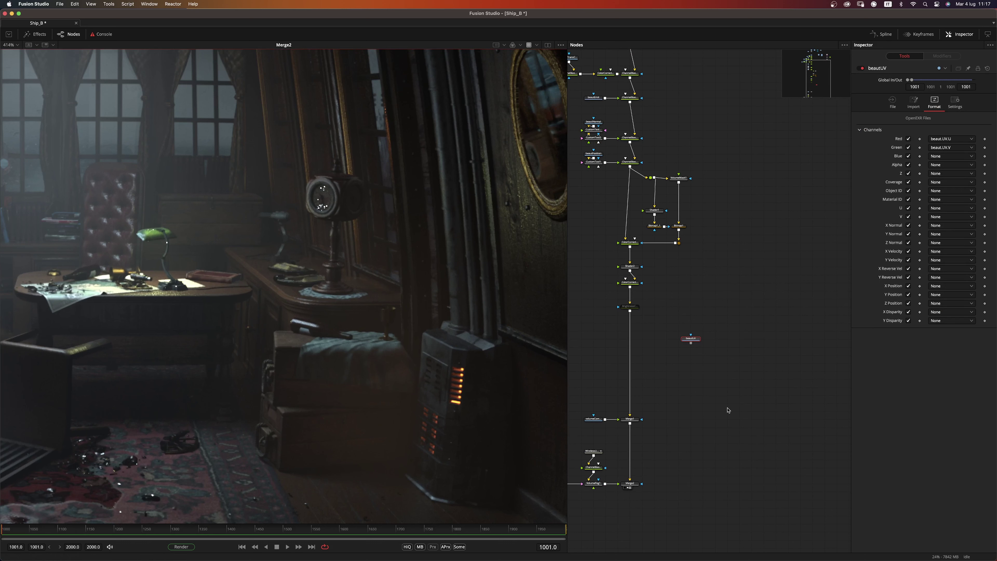
drag(700, 339, 712, 339)
Add a Checker node near beautUV and display it fitted in the viewer
key(shift+space)
text(bc)
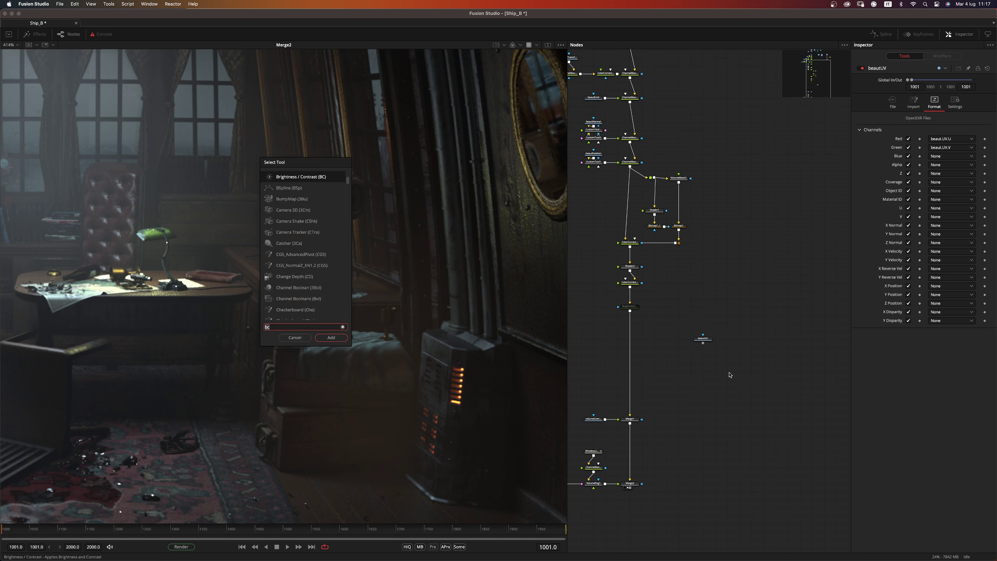
key(BackSpace)
key(BackSpace)
text(check)
key(Up)
key(Up)
key(Return)
drag(737, 371, 748, 364)
key(1)
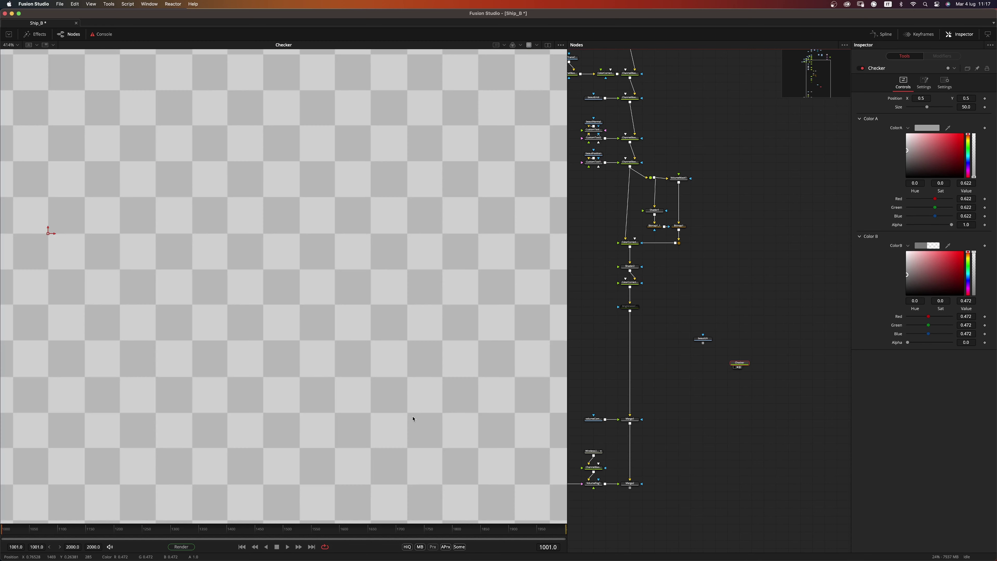
key(super+f)
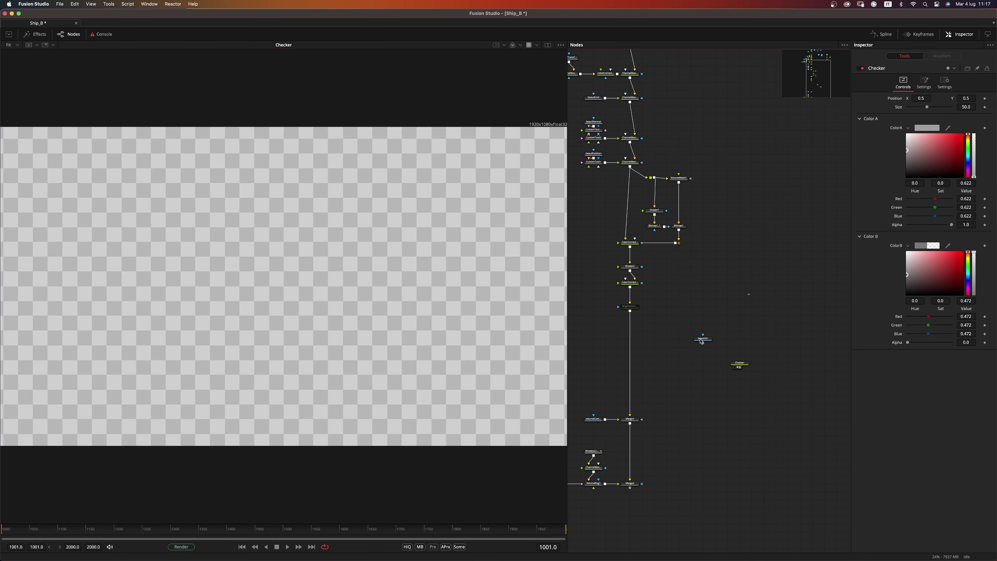
View the beautUV pass and move the beautCryptoObject00 node down beside it
drag(347, 368, 346, 368)
drag(799, 130, 756, 308)
scroll(787, 166, up, 4)
click(716, 188)
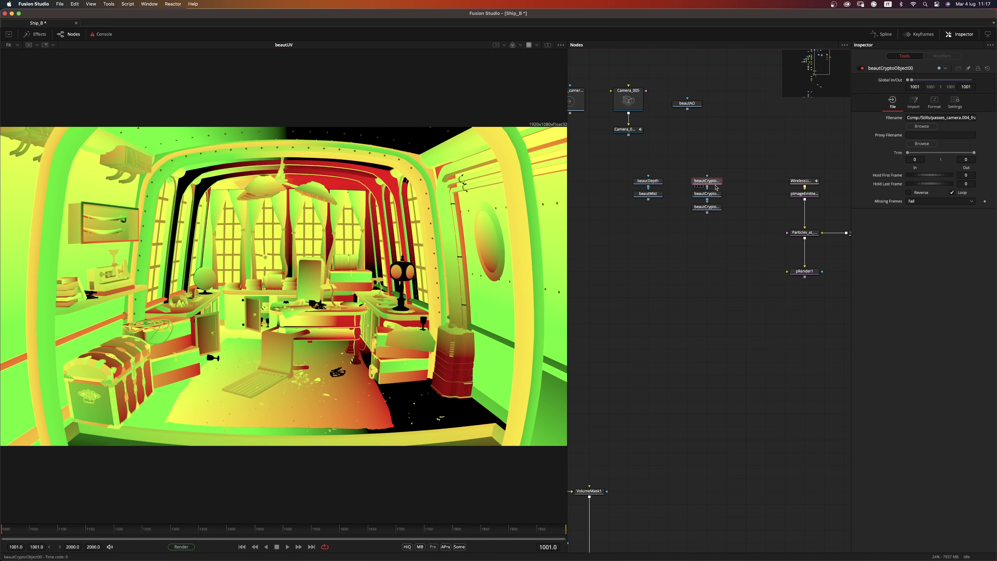
drag(715, 184, 694, 468)
drag(658, 460, 711, 120)
drag(739, 130, 641, 453)
drag(719, 365, 804, 325)
drag(734, 410, 714, 412)
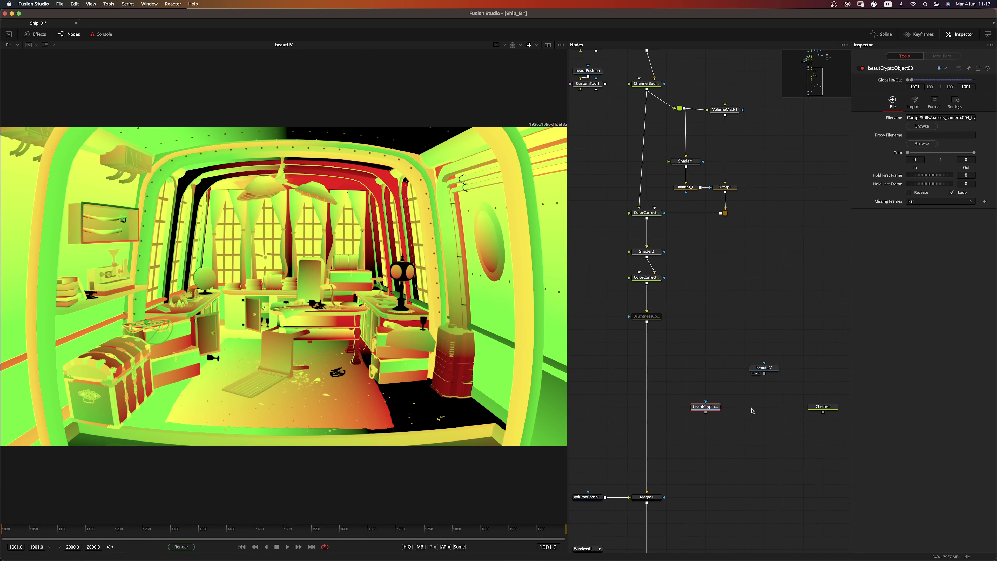
click(767, 406)
click(709, 407)
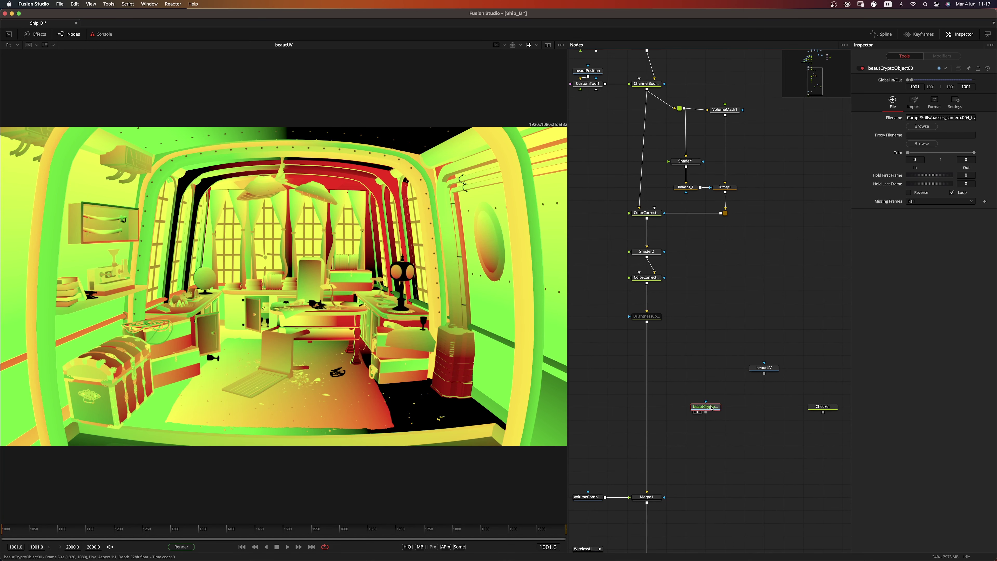
View beautCryptoObject00, attach a Cryptomatte node to it, and display the Cryptomatte result
key(1)
key(shift+space)
text(cry)
key(Return)
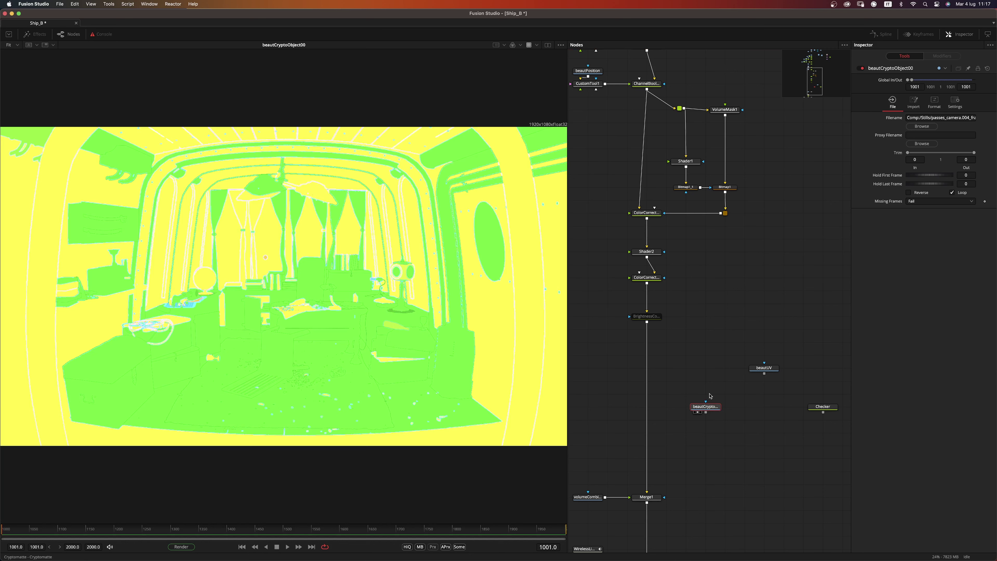
drag(713, 425, 437, 452)
click(742, 425)
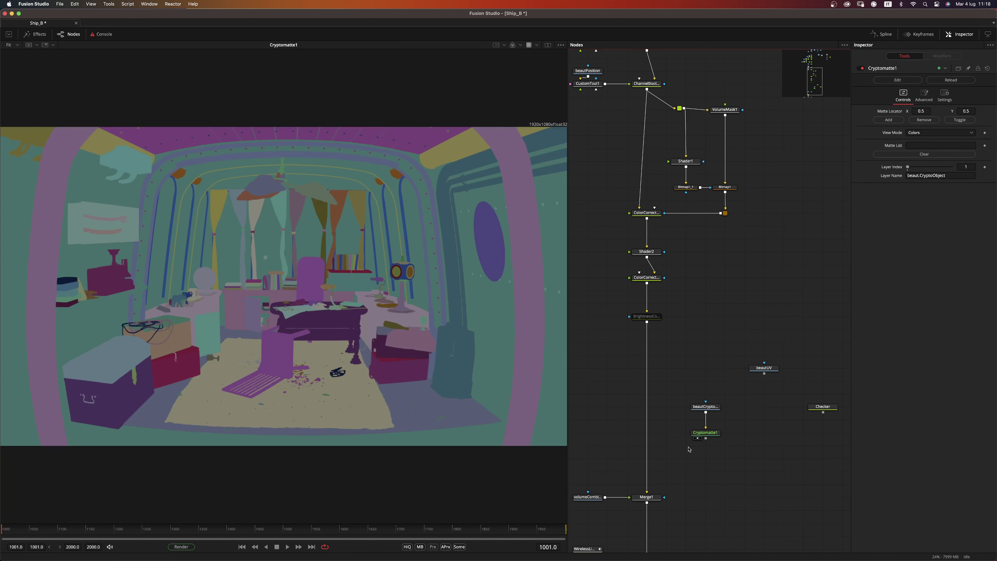
Add the cloth draped over the trunk to the Cryptomatte matte list and check its alpha
click(704, 433)
drag(284, 288, 412, 341)
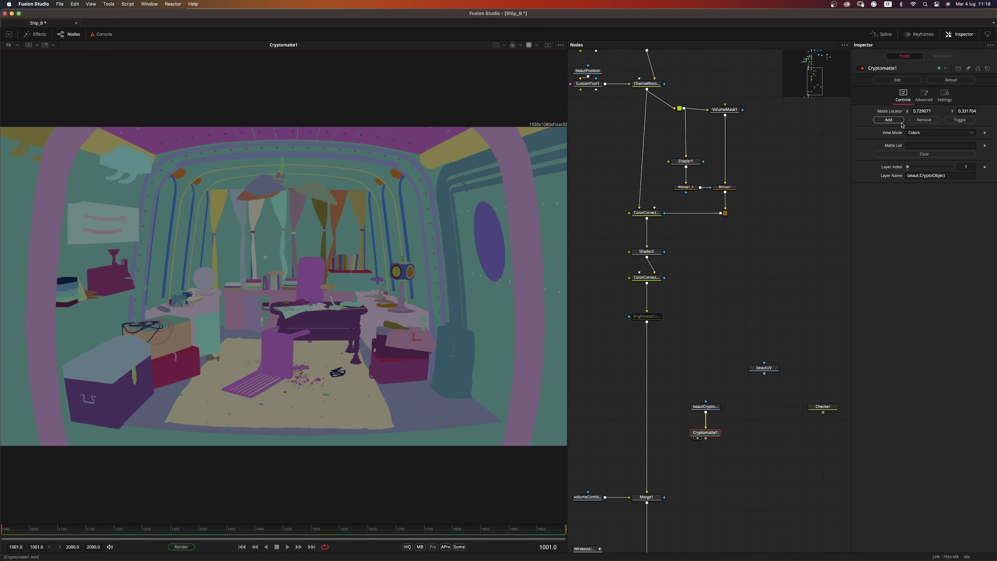
click(889, 120)
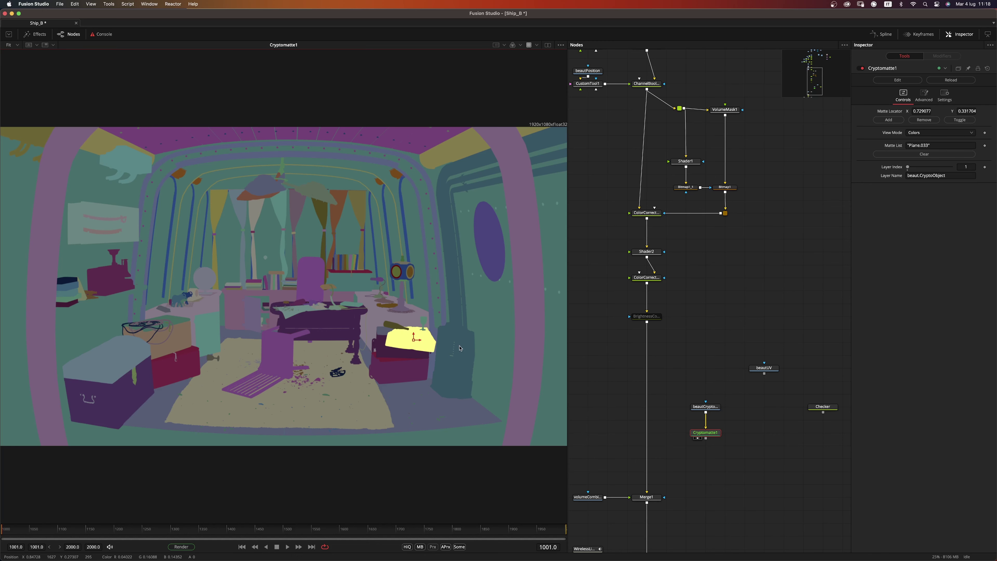
key(a)
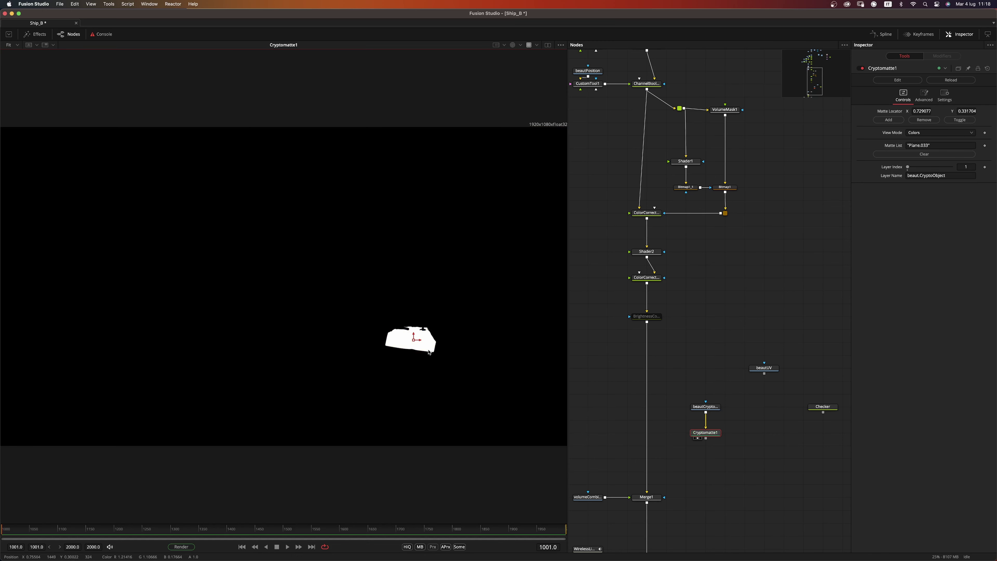
key(c)
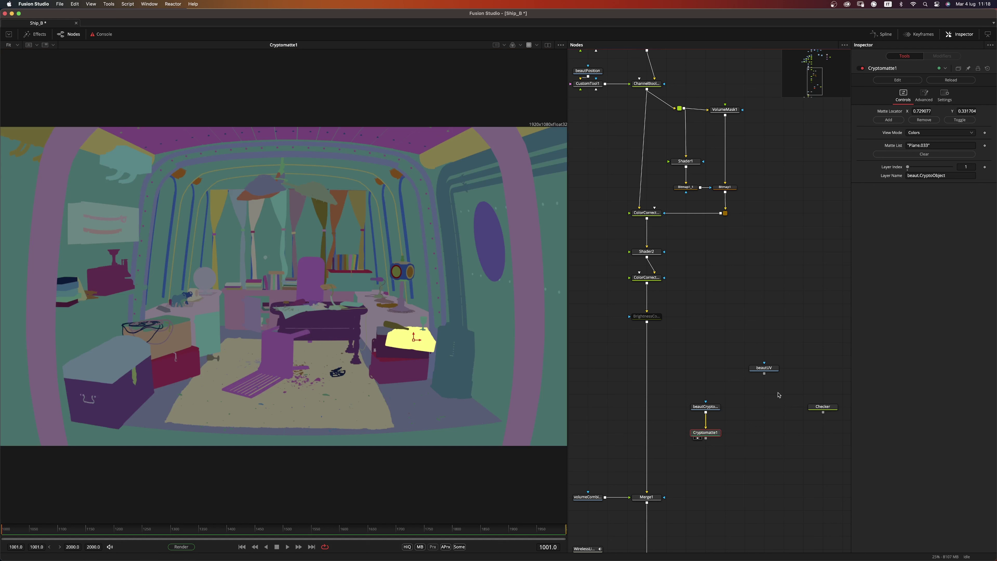
Add a Texture node fed by beautUV, with the Checker as its texture input, and view the result
click(770, 388)
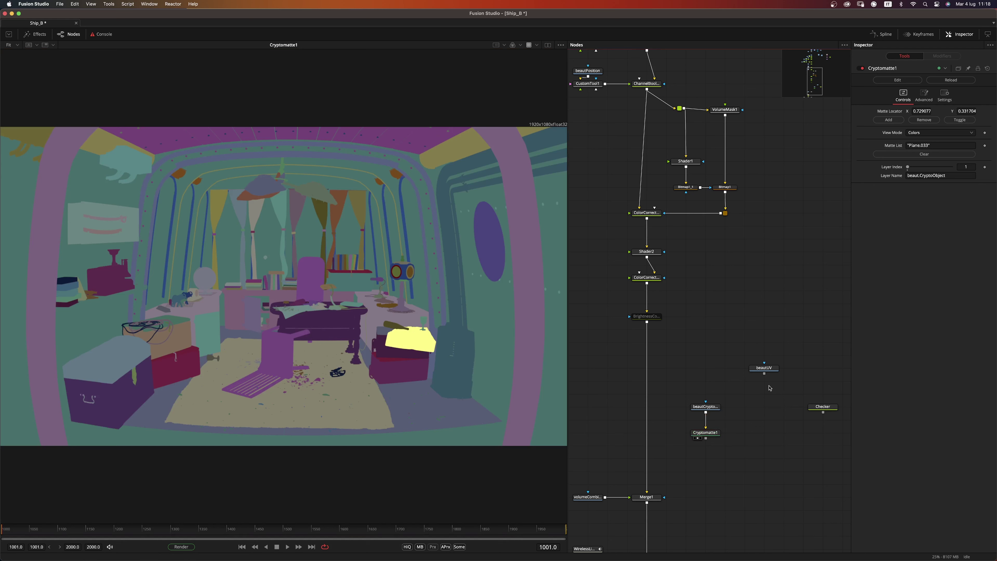
key(shift+space)
text(cry)
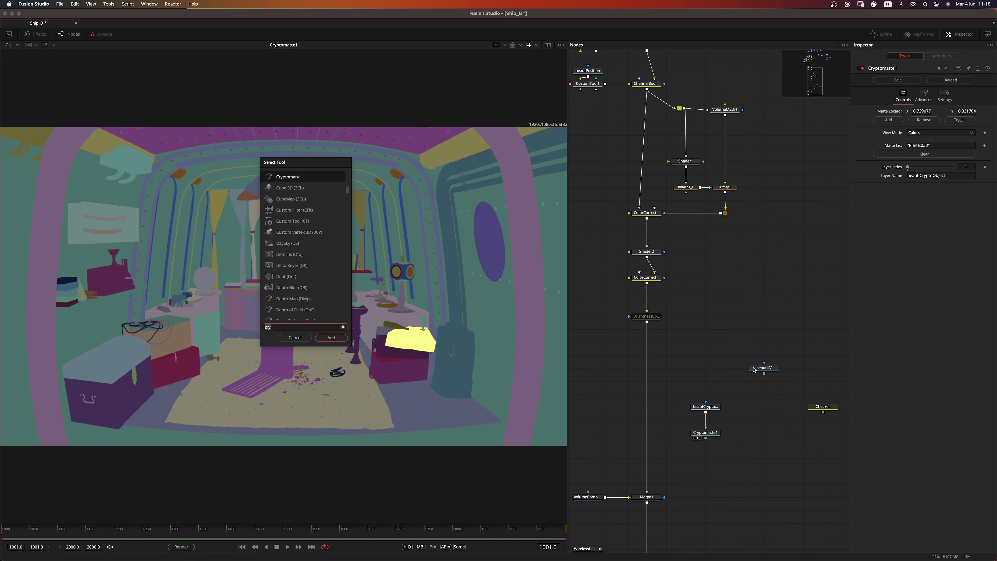
key(BackSpace)
key(BackSpace)
key(BackSpace)
text(text)
key(Down)
key(Down)
key(Return)
drag(768, 380, 761, 433)
drag(823, 413, 827, 432)
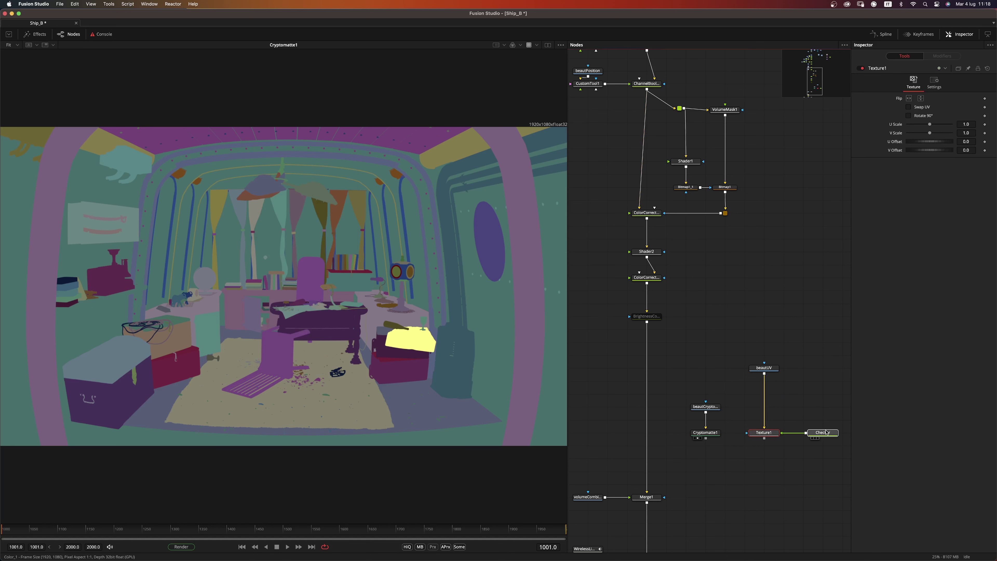
click(826, 432)
key(1)
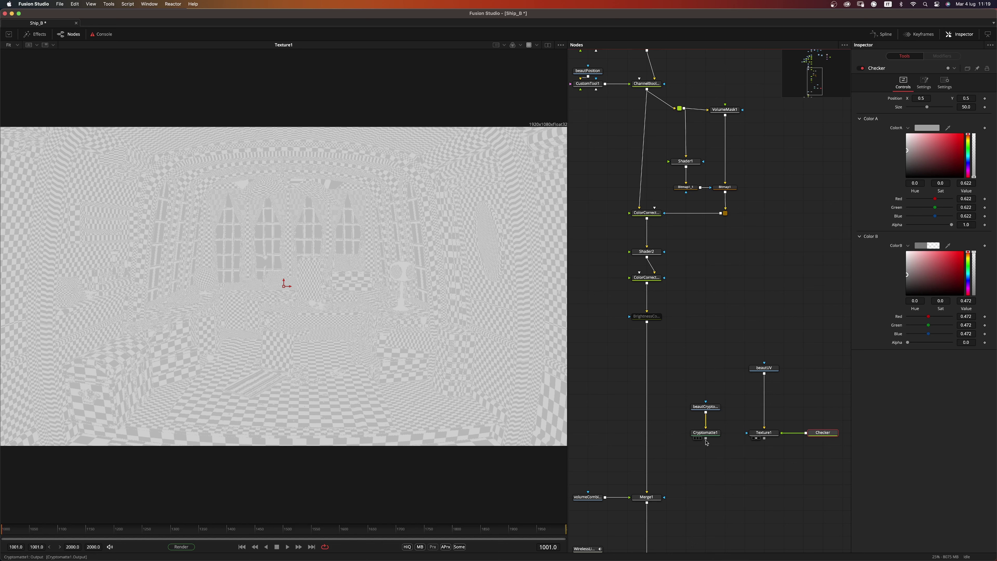
Mask Texture1 with Cryptomatte1 and enable Multiply by Mask
drag(707, 439, 747, 432)
click(763, 432)
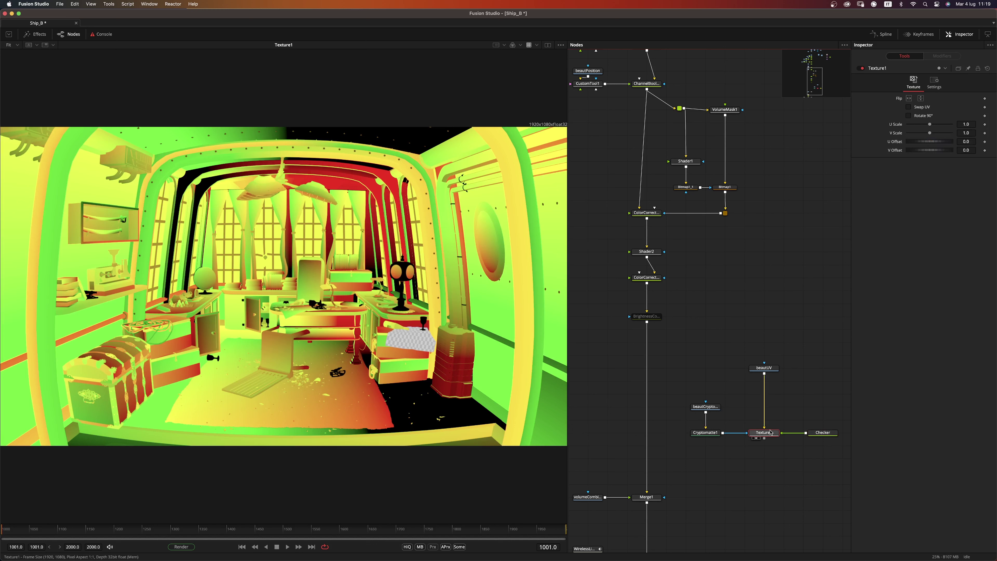
click(938, 84)
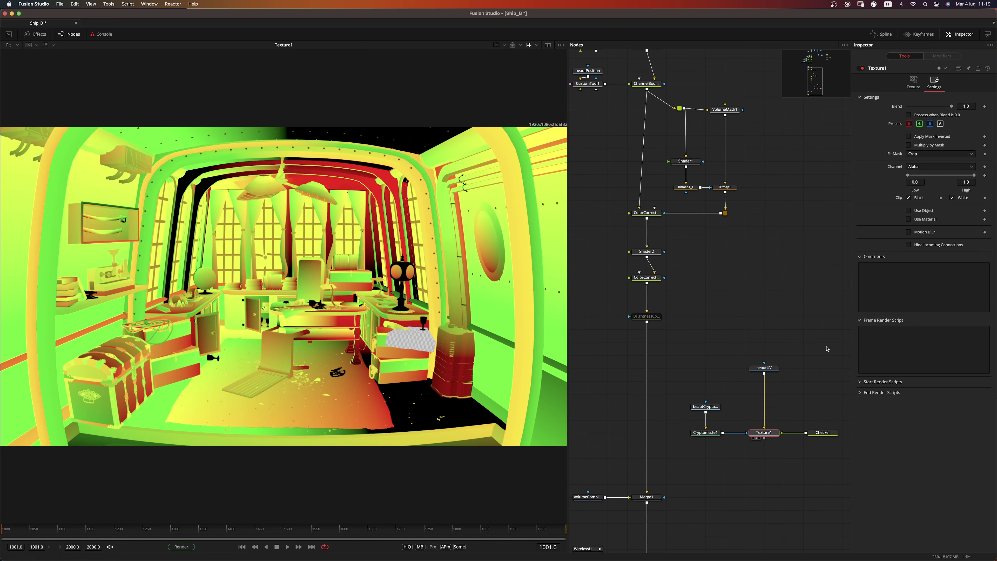
click(936, 145)
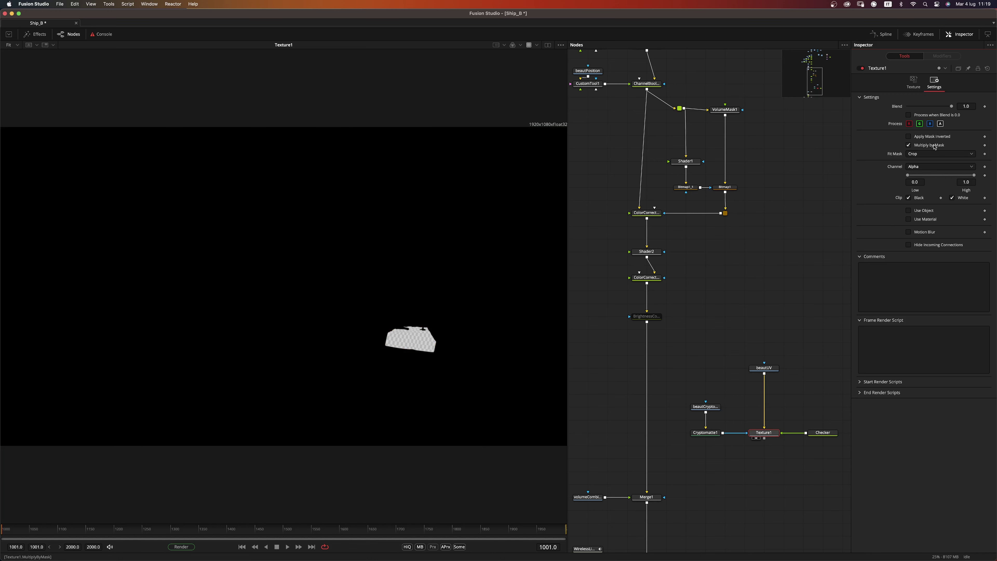
Merge Texture1 into the main chain between the Brightness Contrast node and Merge1, with Apply Mode set to Multiply
scroll(703, 403, down, 3)
scroll(701, 397, down, 2)
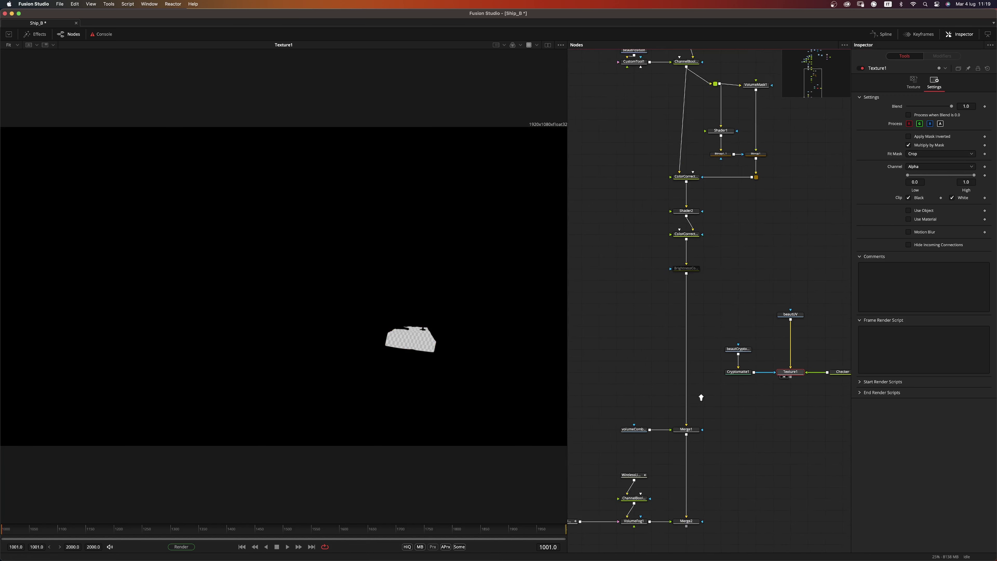
drag(786, 379, 688, 281)
drag(739, 388, 786, 395)
click(689, 394)
click(925, 145)
click(919, 178)
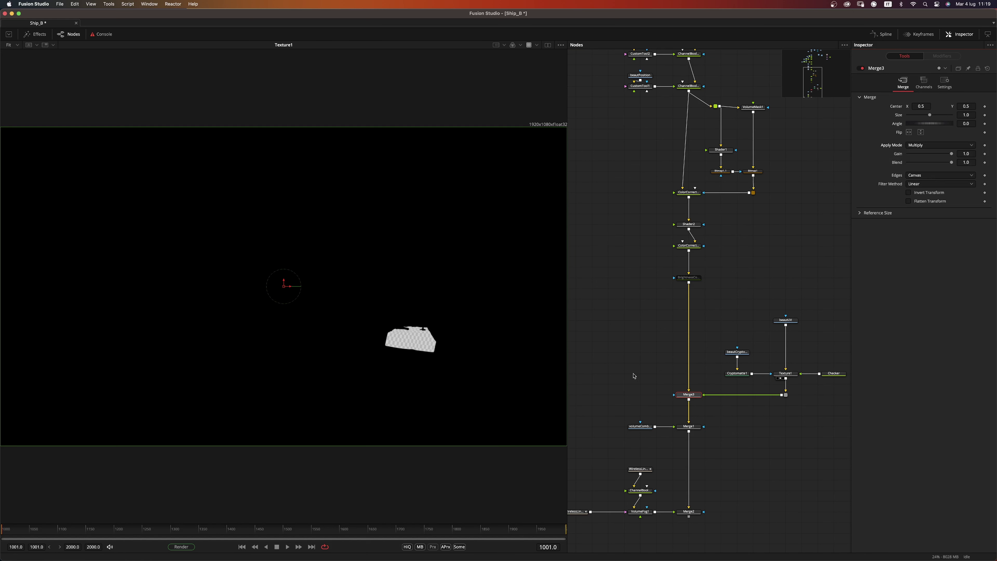
View Merge2 and set the Checker's Color A value to 1.0 and Color B value to 0.228, inspecting the cloth
drag(521, 432, 515, 432)
drag(689, 512, 453, 444)
scroll(422, 341, up, 5)
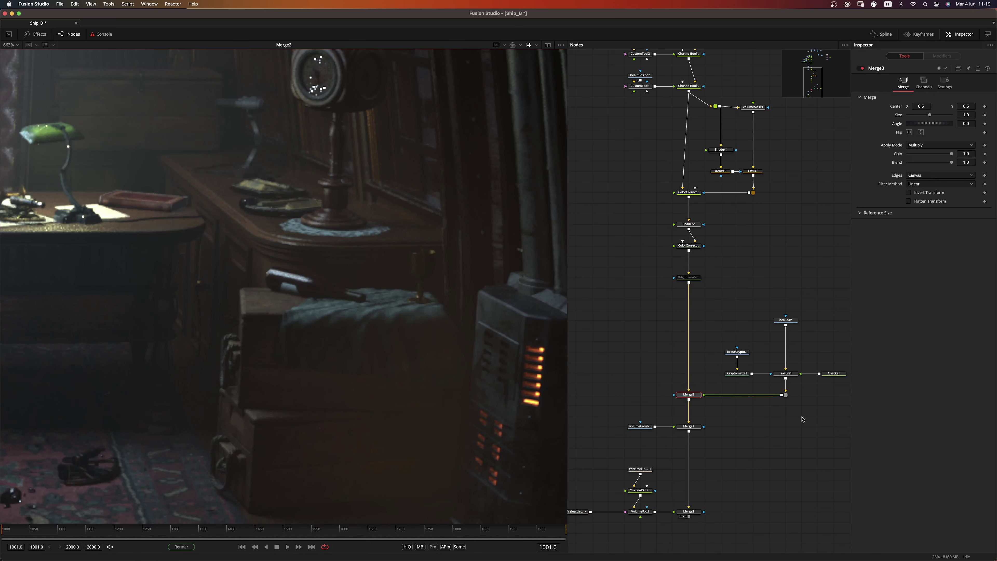
drag(804, 418, 720, 378)
click(750, 333)
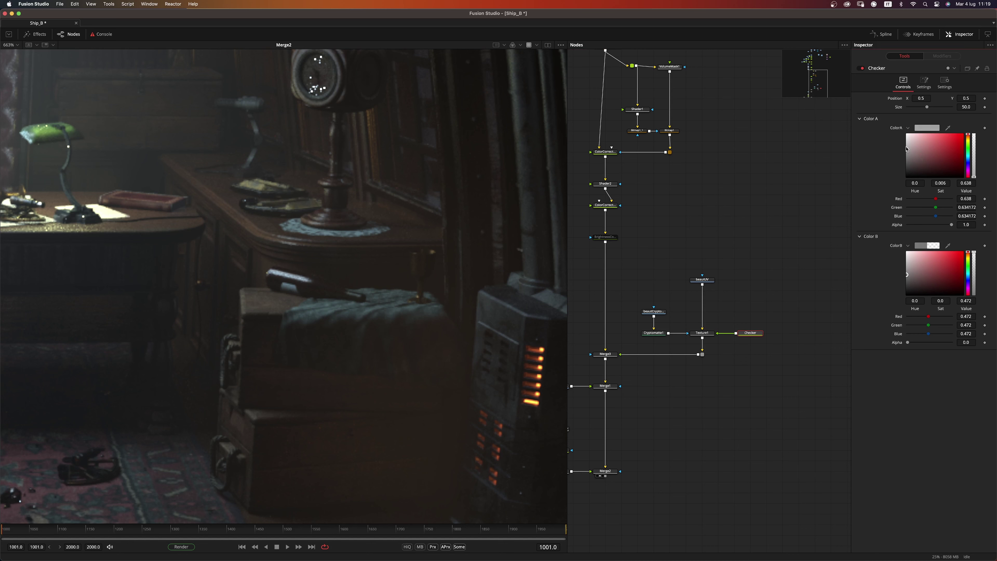
drag(914, 262, 906, 285)
scroll(401, 315, down, 6)
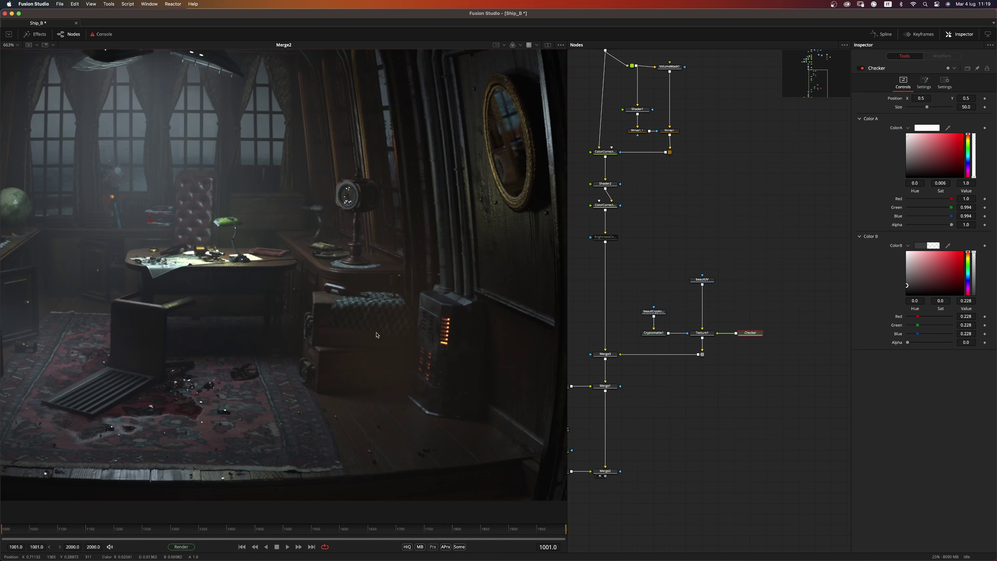
scroll(401, 315, up, 3)
scroll(412, 354, down, 1)
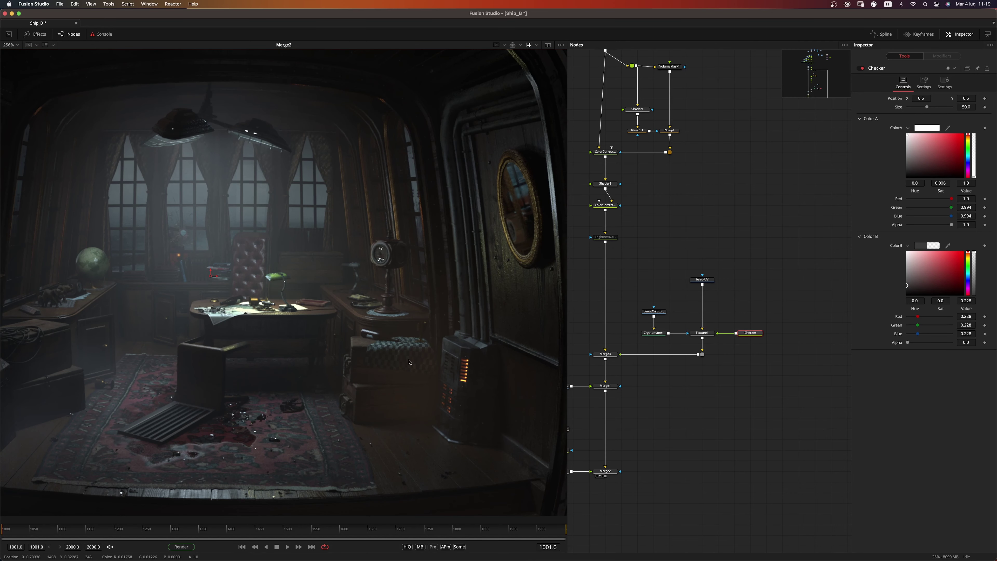
scroll(409, 362, up, 5)
Set Texture1's U Scale to 0.53 and inspect the checker pattern on the cloth
click(703, 333)
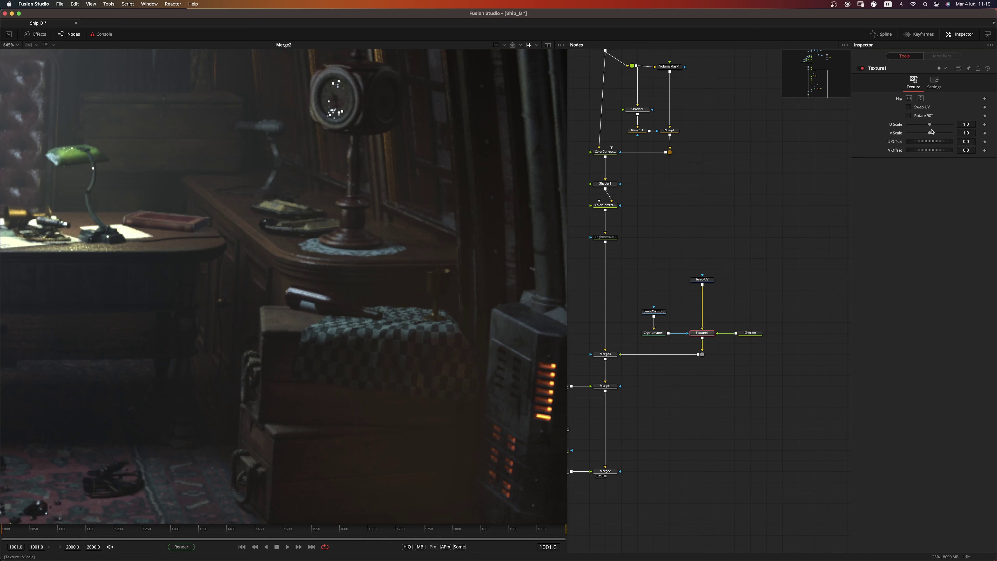
drag(930, 125, 919, 126)
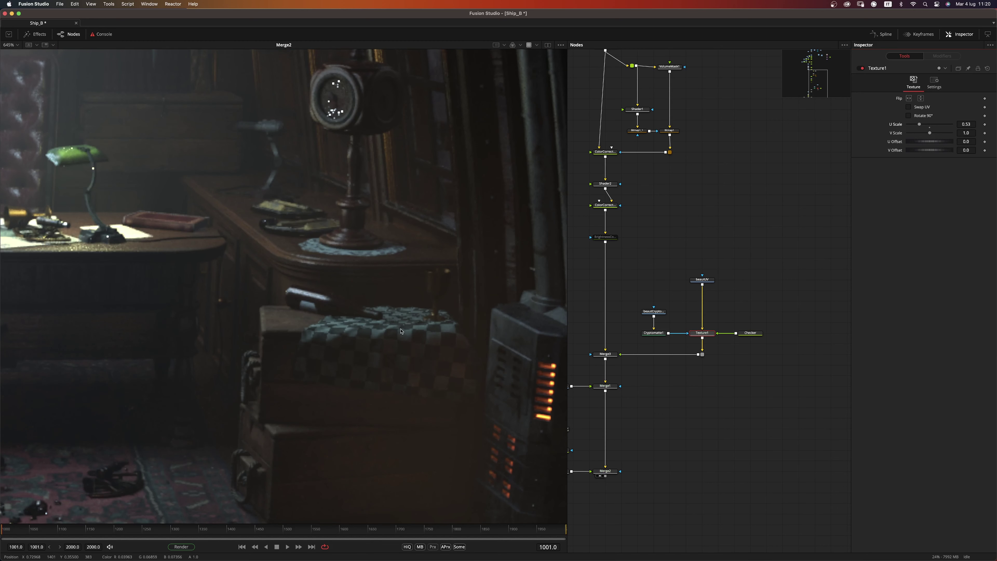
scroll(413, 320, up, 3)
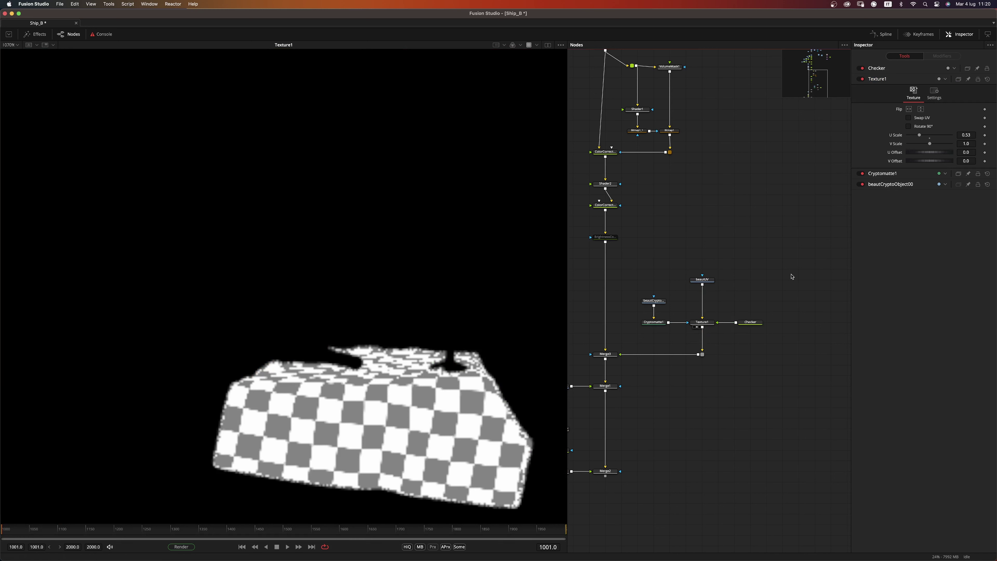
Disconnect the Cryptomatte mask from Texture1 and insert a Scale node between beautUV and Texture1
click(687, 323)
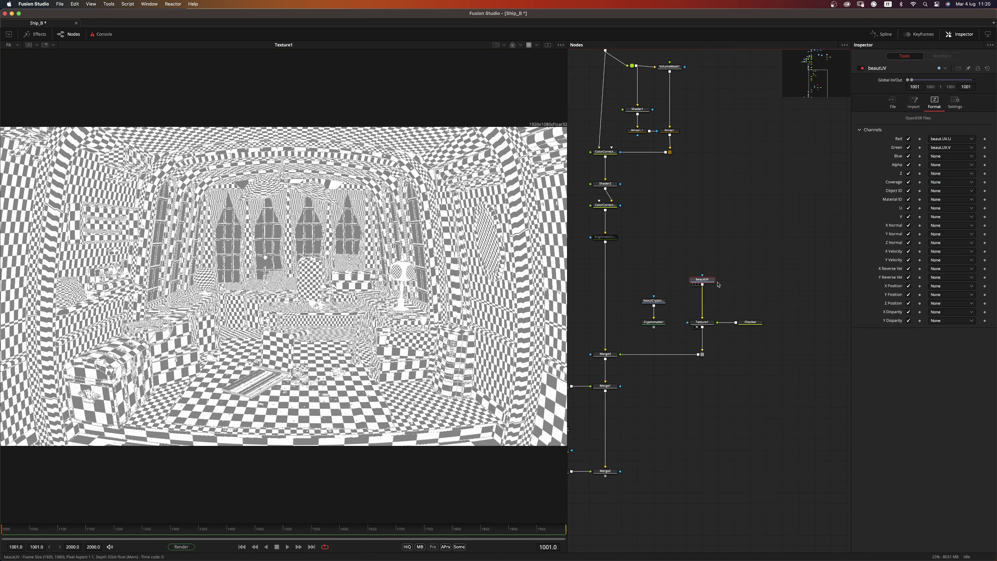
key(shift+space)
text(scle)
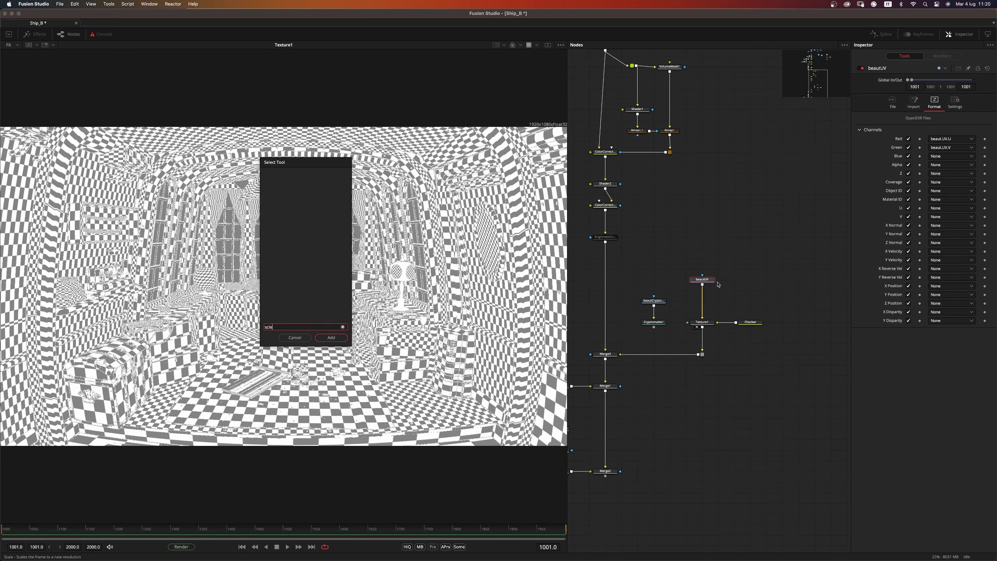
key(BackSpace)
key(BackSpace)
key(Return)
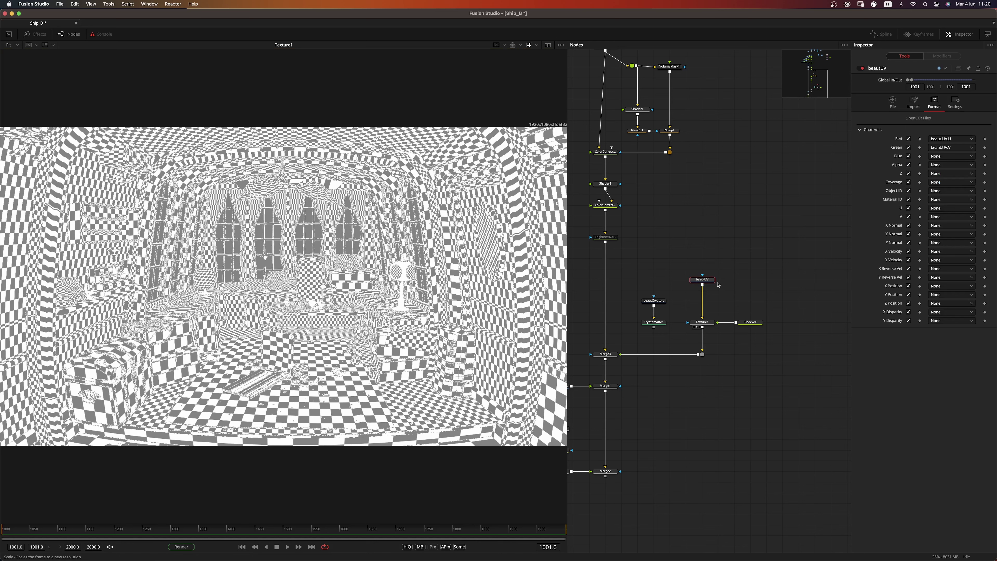
drag(692, 290, 691, 300)
Set Scale1's Size to 2.0 and its Filter Method to Catmull-Rom
click(970, 109)
text(2)
key(Return)
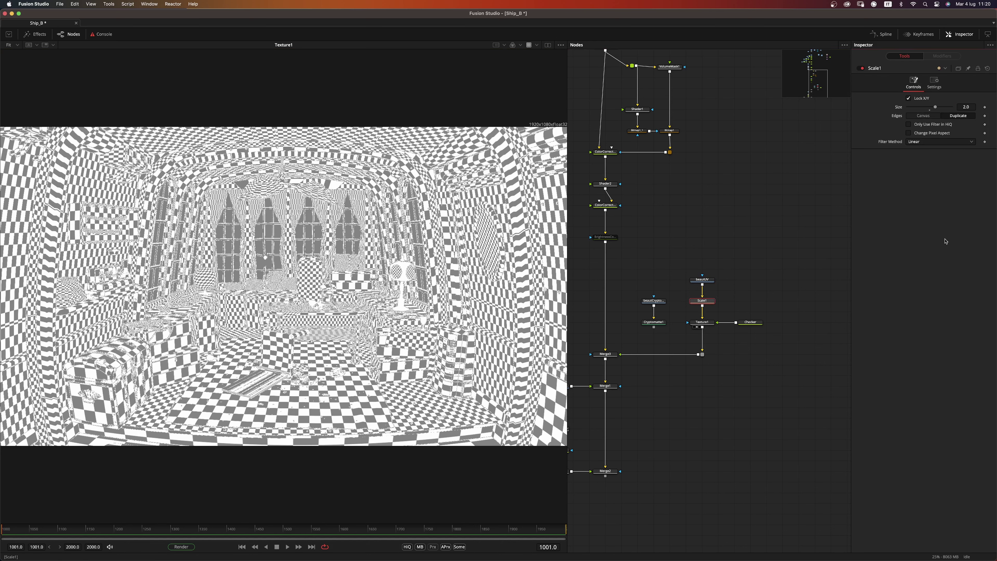
click(936, 142)
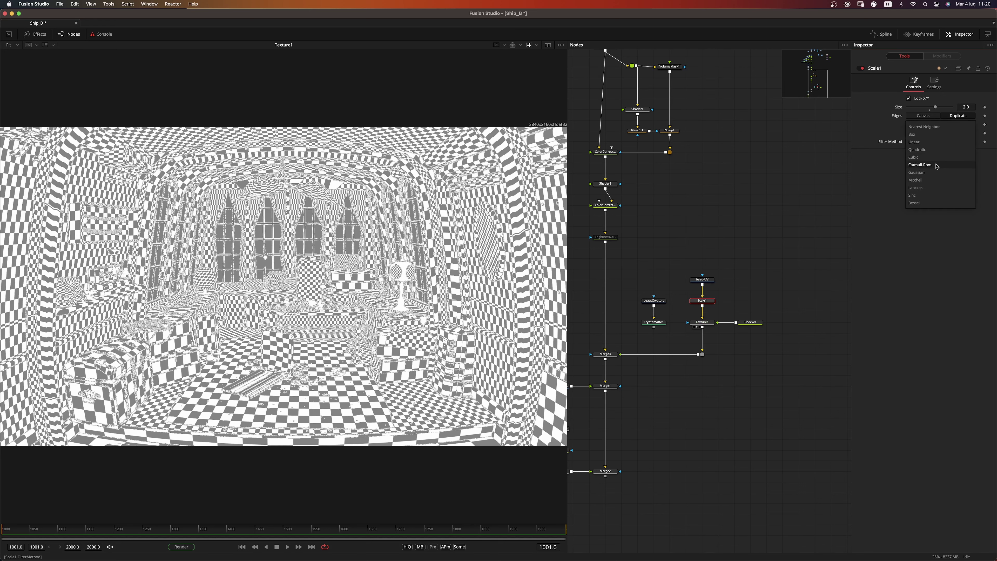
click(921, 165)
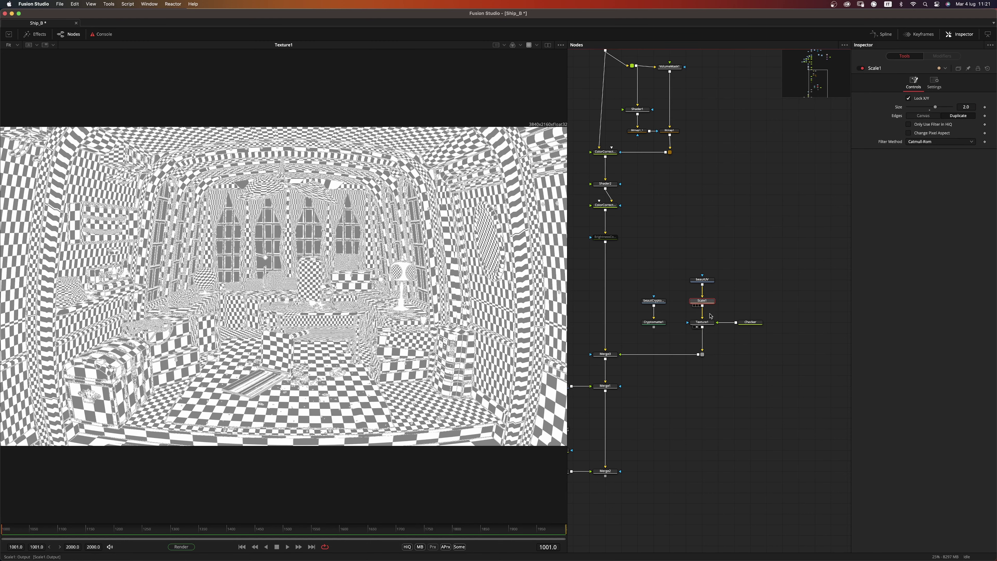
Insert a Resize node between Texture1 and Merge3, set its Filter Method to Catmull-Rom, and view it
click(703, 322)
key(shift+space)
text(res)
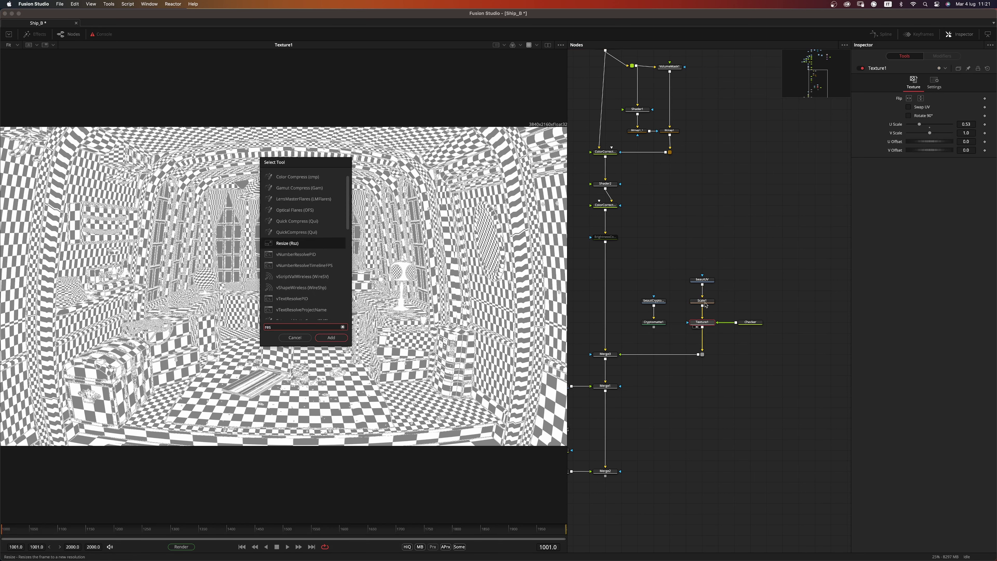
key(Return)
drag(811, 253, 708, 355)
click(703, 355)
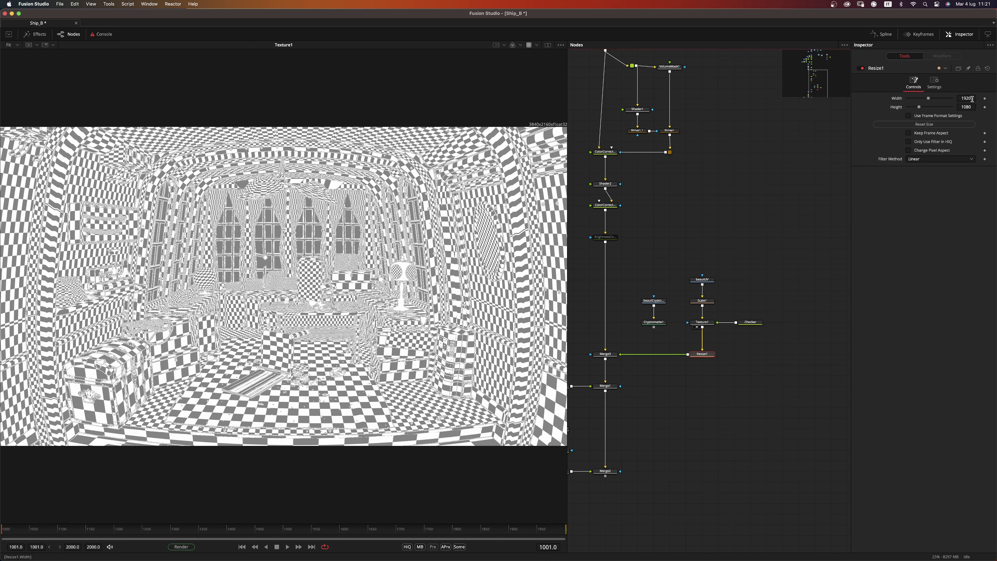
click(929, 160)
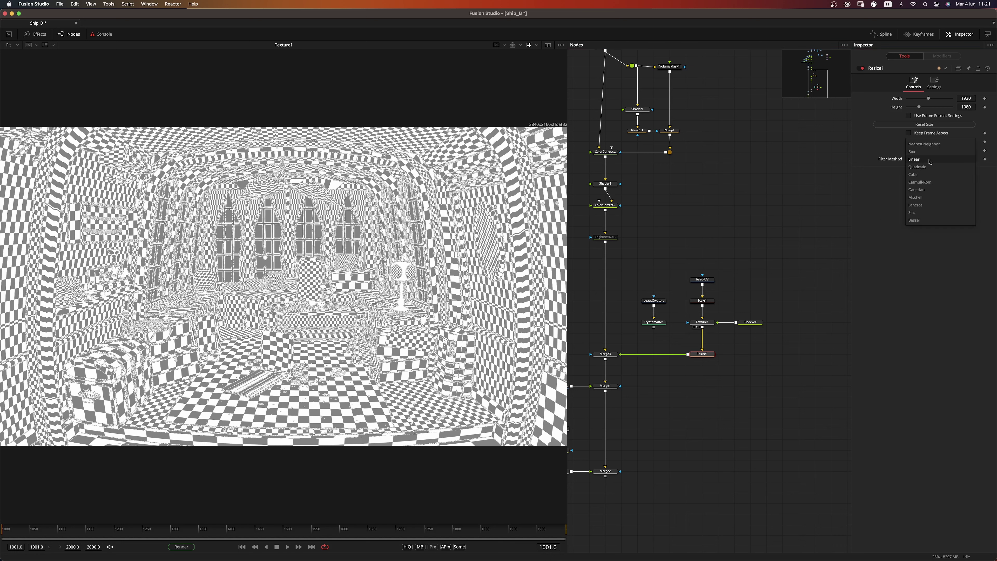
click(928, 182)
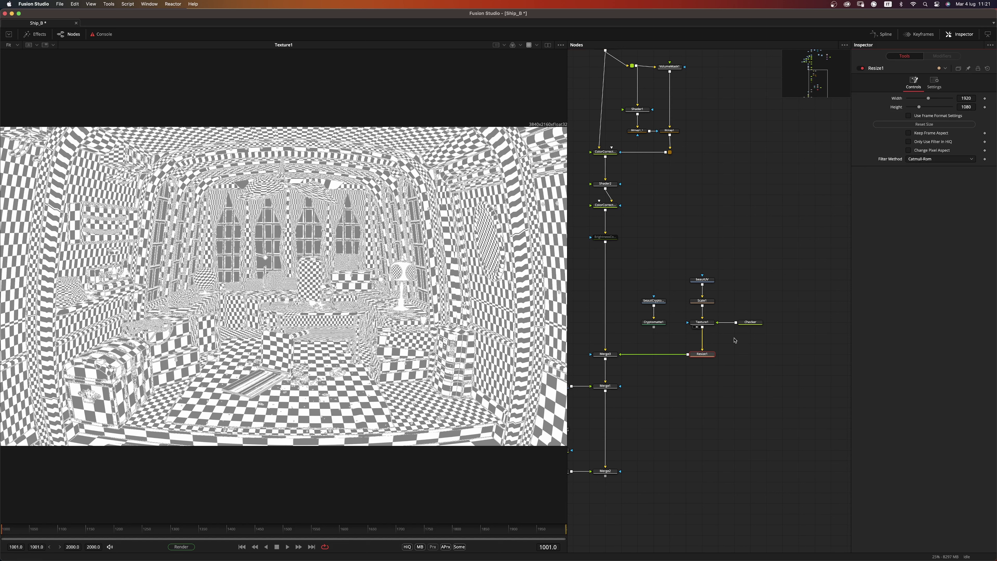
key(2)
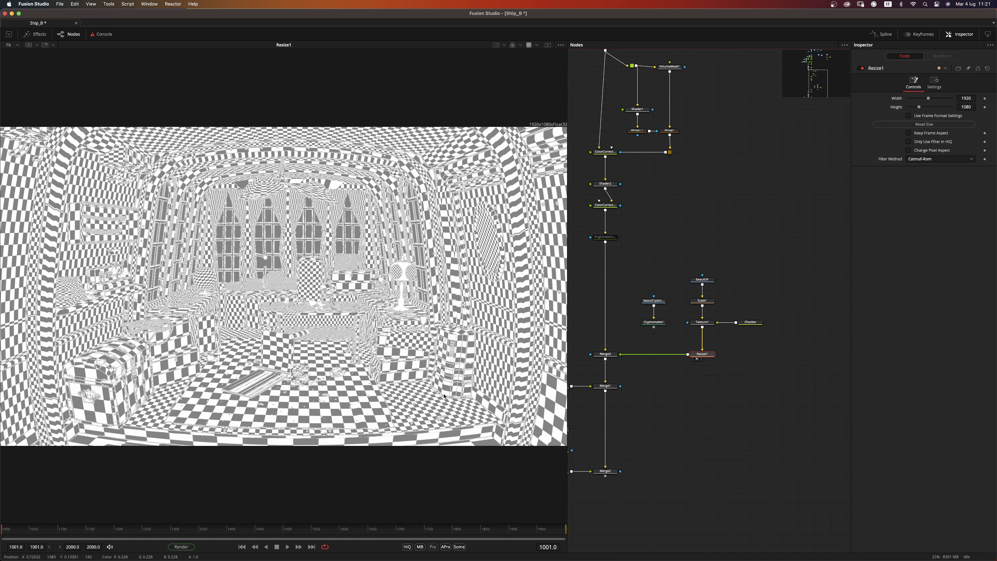
Insert a Brightness Contrast node between Resize1 and Merge3, masked by the Cryptomatte, with Multiply by Mask enabled
click(671, 392)
key(shift+space)
text(res)
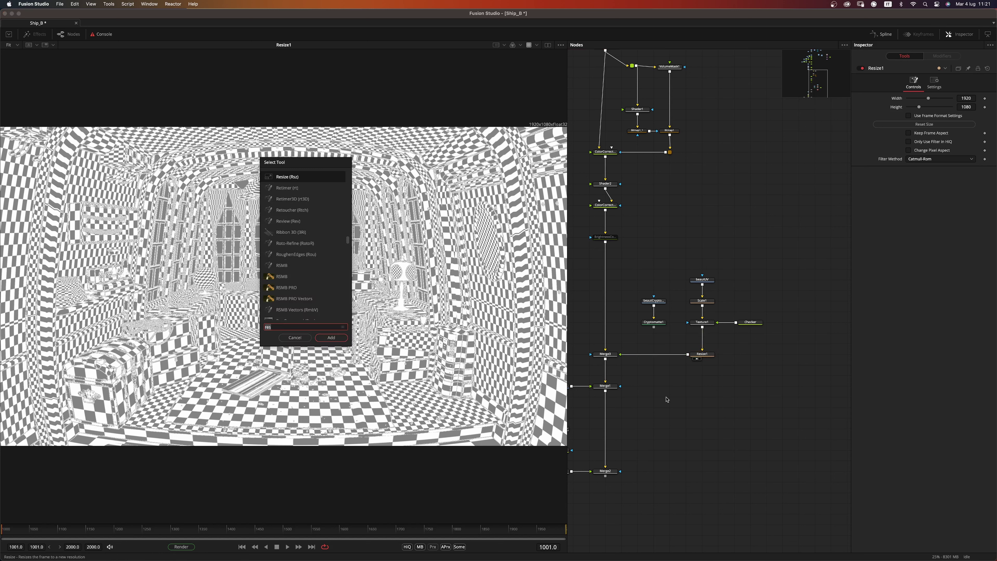
key(BackSpace)
key(BackSpace)
key(BackSpace)
text(bc)
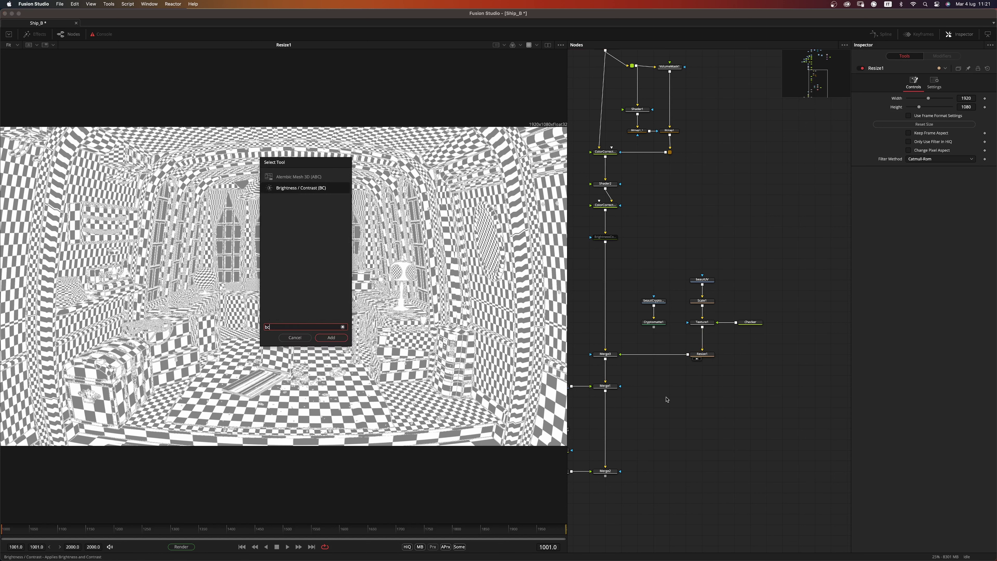
key(Return)
drag(670, 398, 653, 352)
click(934, 83)
click(908, 145)
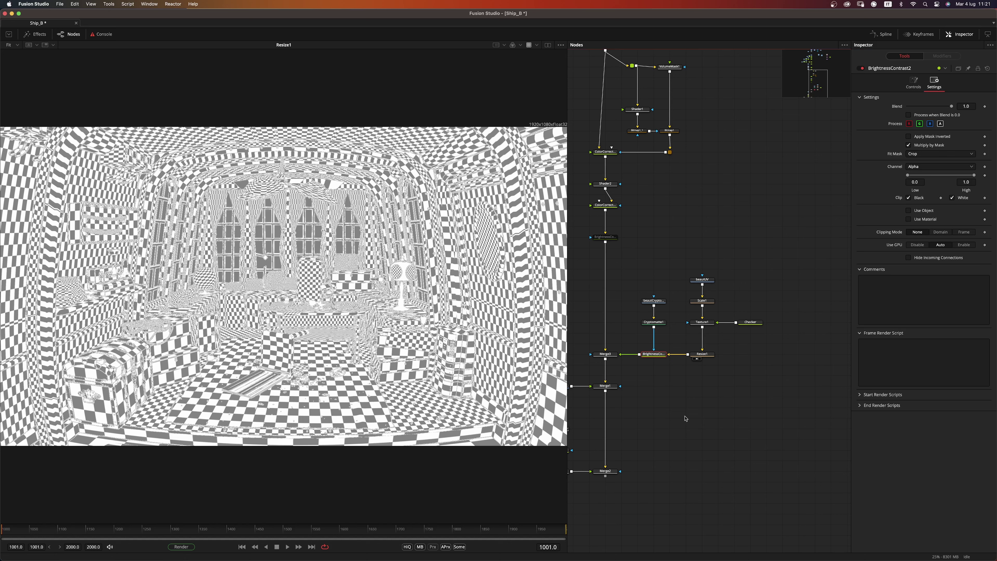
View Merge3 and compare the checkered cloth's edges with Scale1 and Resize1 switched off and on
drag(424, 331, 425, 332)
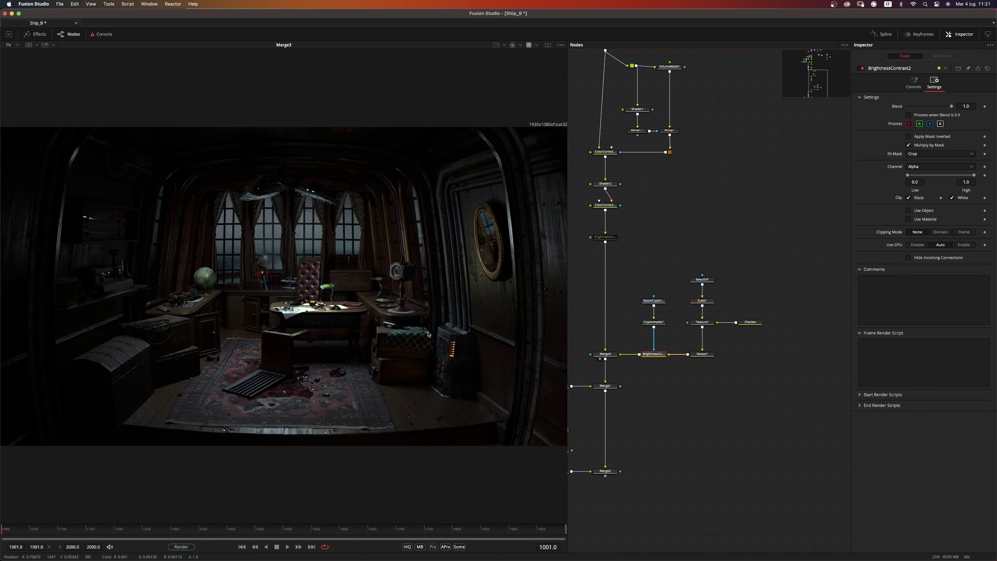
scroll(424, 332, up, 10)
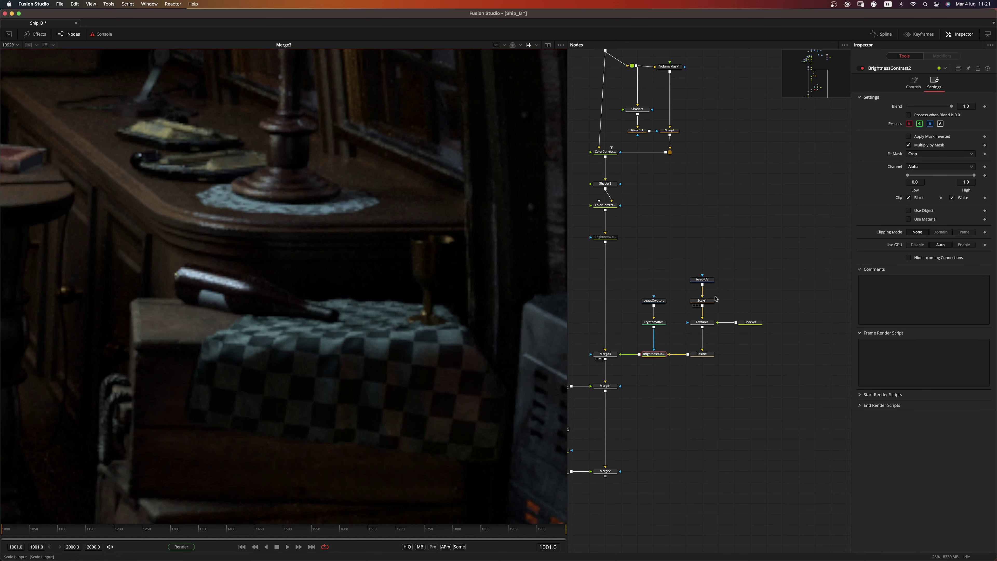
drag(740, 293, 706, 304)
drag(732, 374, 684, 341)
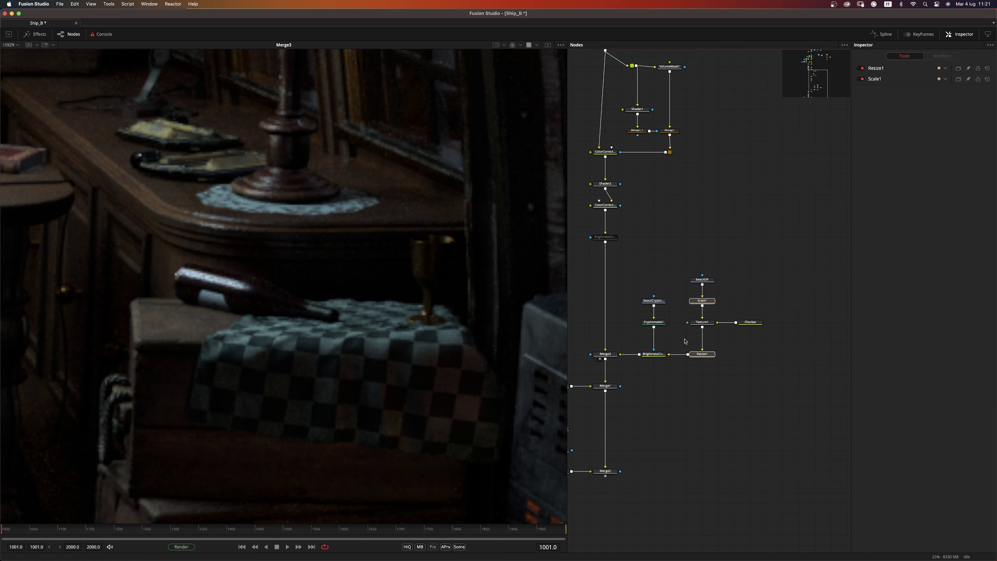
key(ctrl+p)
key(ctrl+p)
key(ctrl+p)
key(ctrl+p)
Set Scale1's Size to 4.0 and check the checkered cloth in the Merge3 result
click(702, 300)
click(974, 105)
double_click(974, 108)
text(4)
key(Return)
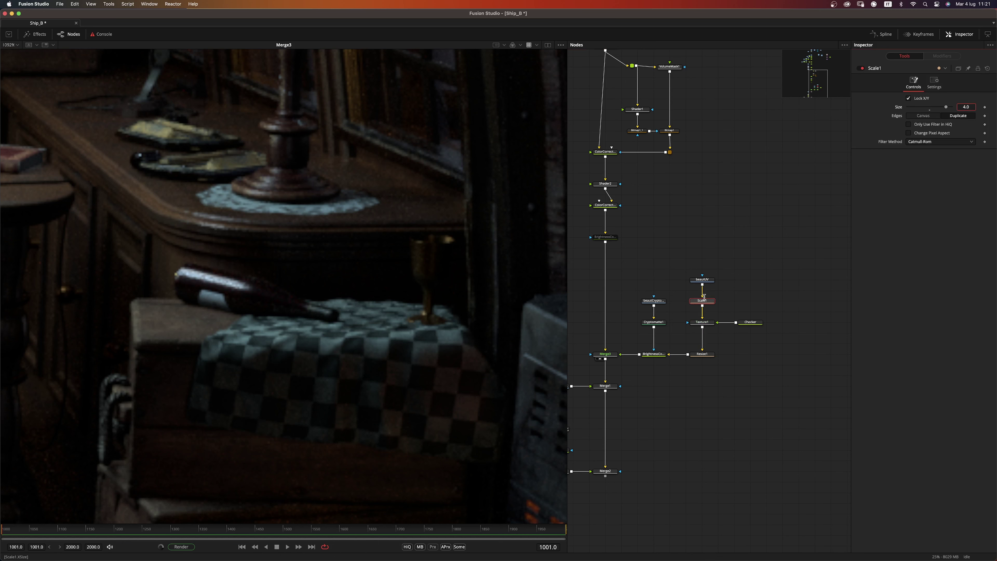
scroll(330, 356, down, 3)
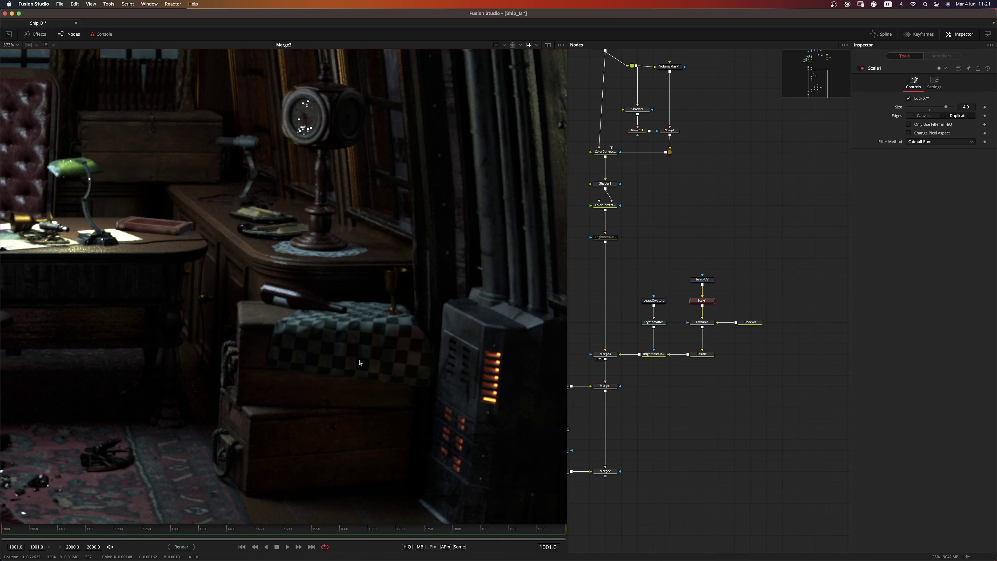
scroll(360, 362, down, 10)
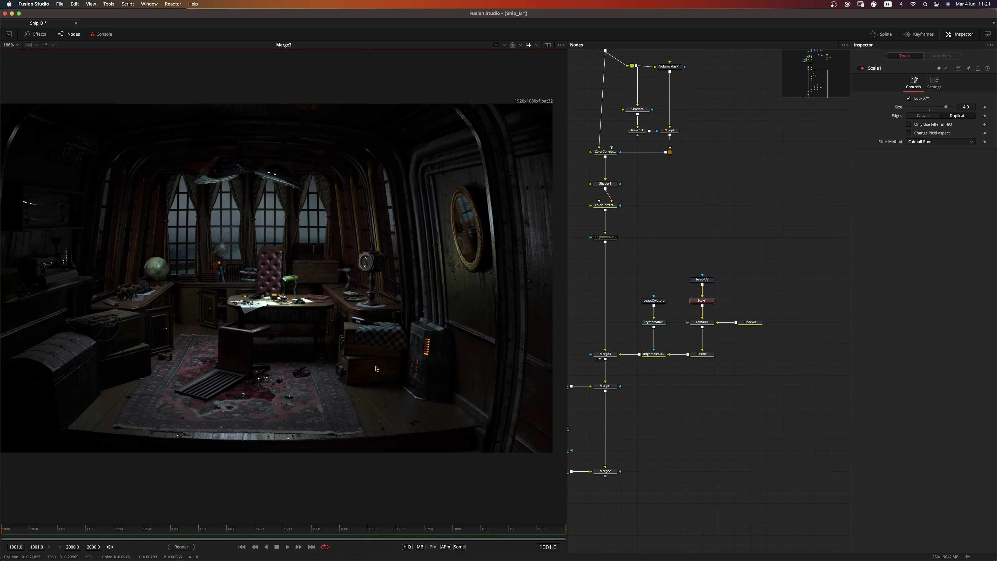
View Merge2 and set the Checker's Color B value to 0.551, with the full frame fitted in the viewer
drag(710, 439, 802, 357)
drag(698, 391, 432, 464)
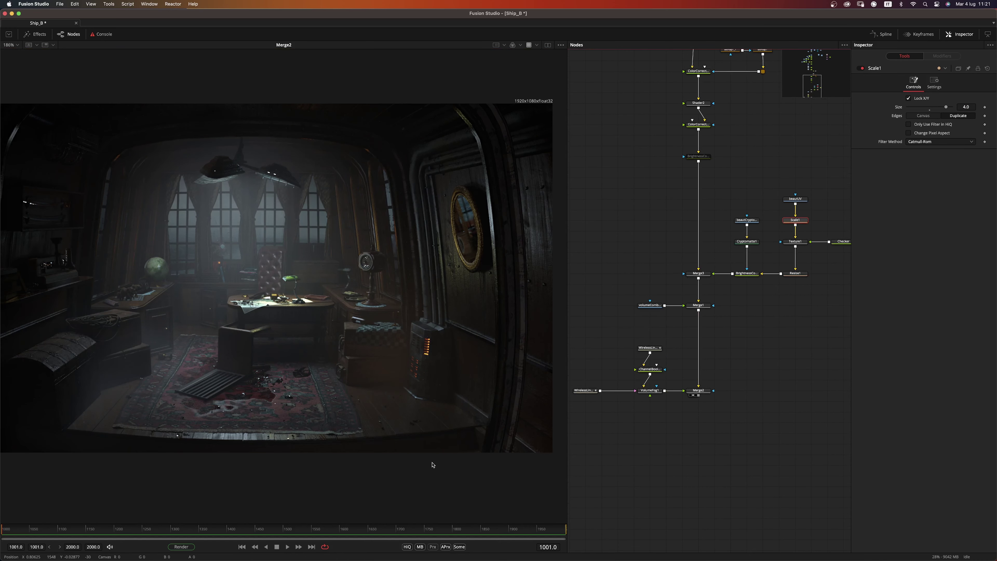
click(698, 273)
drag(817, 272, 793, 278)
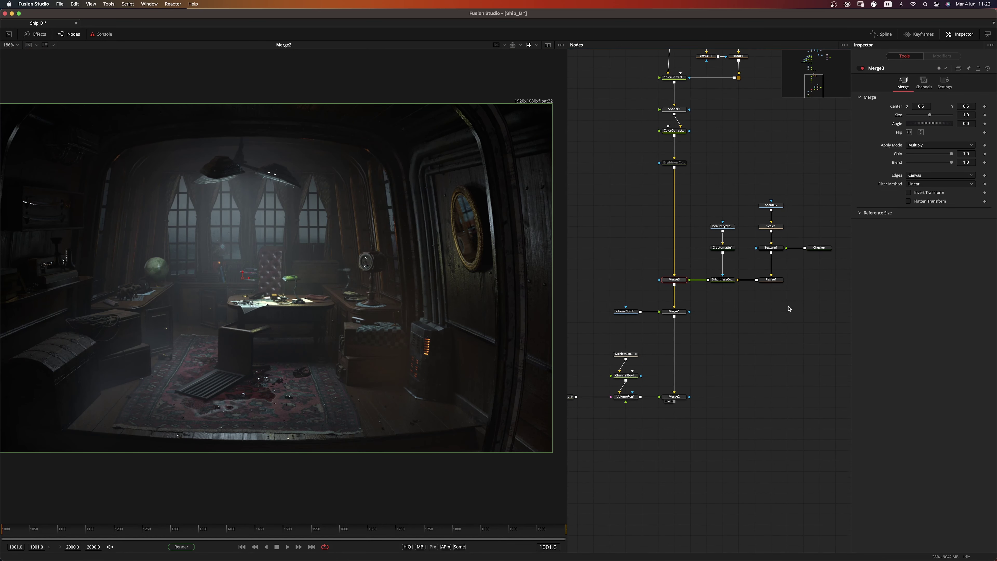
scroll(533, 338, down, 3)
drag(534, 340, 525, 338)
click(820, 248)
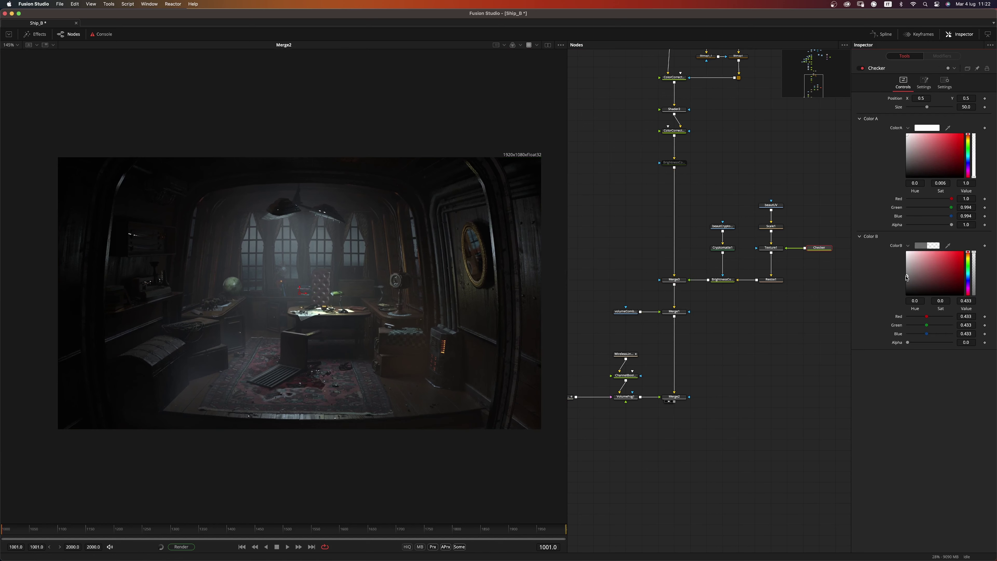
drag(440, 362, 429, 349)
key(super+f)
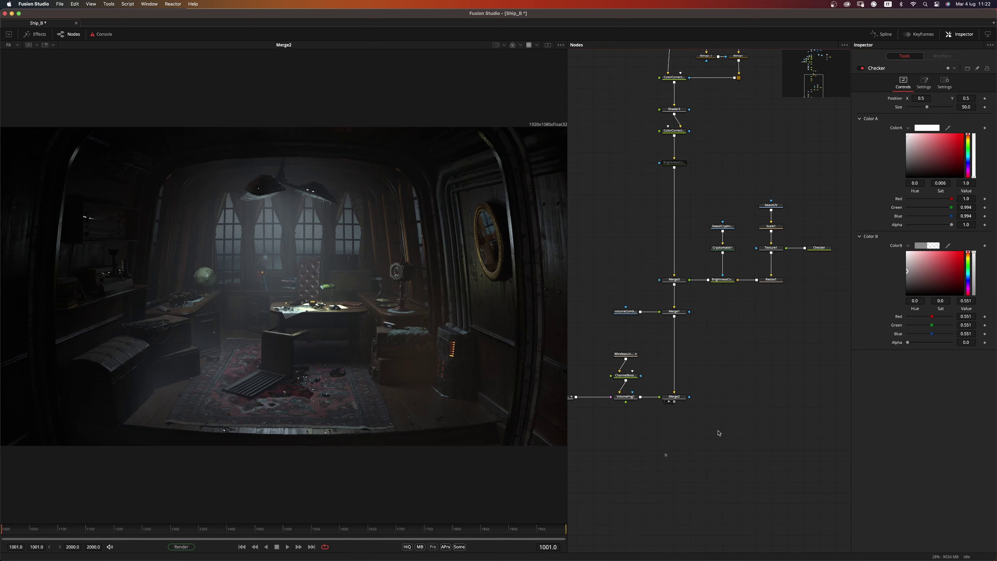
Move the beautDepth and beautMist loaders from the unused passes to below Merge2 at the end of the node chain
scroll(745, 322, down, 5)
scroll(745, 322, up, 10)
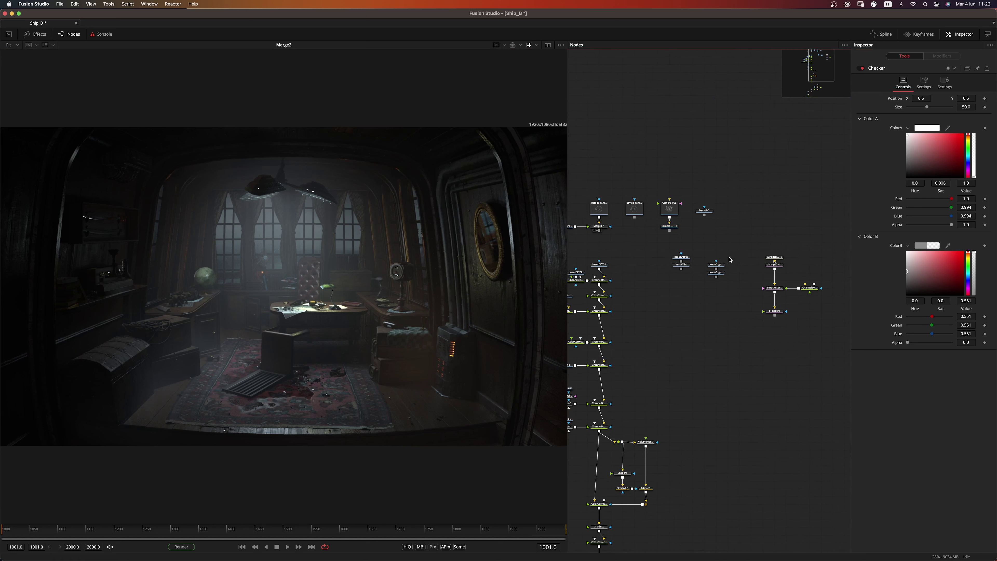
scroll(772, 249, up, 1)
drag(690, 279, 698, 264)
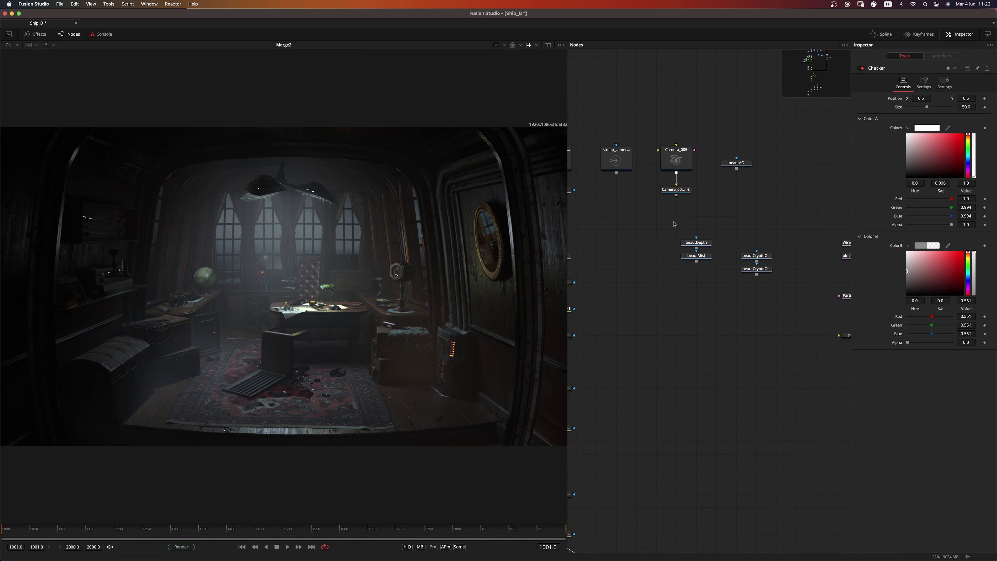
drag(672, 222, 714, 269)
scroll(692, 296, down, 4)
drag(731, 209, 747, 403)
click(745, 398)
scroll(747, 403, down, 3)
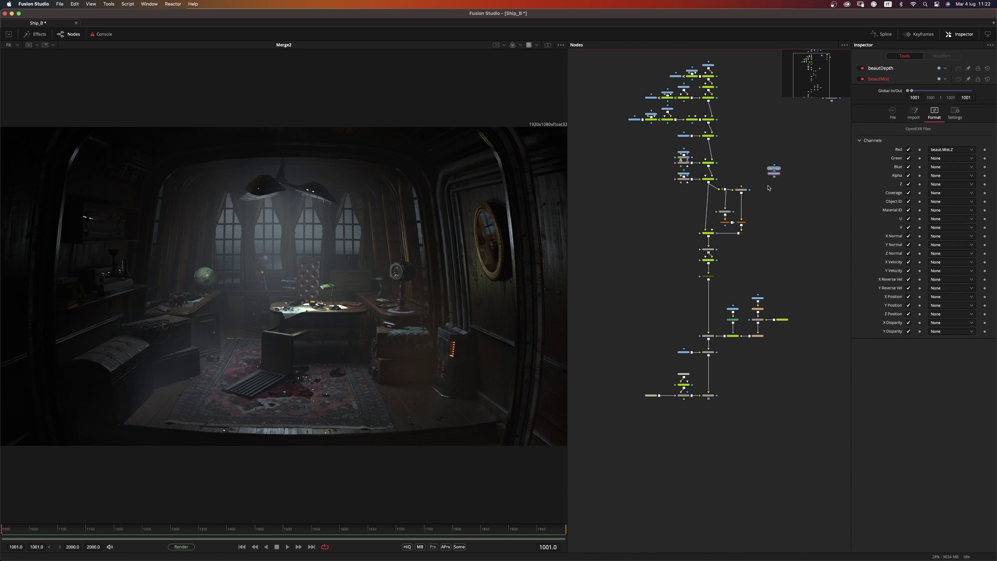
drag(776, 175, 681, 434)
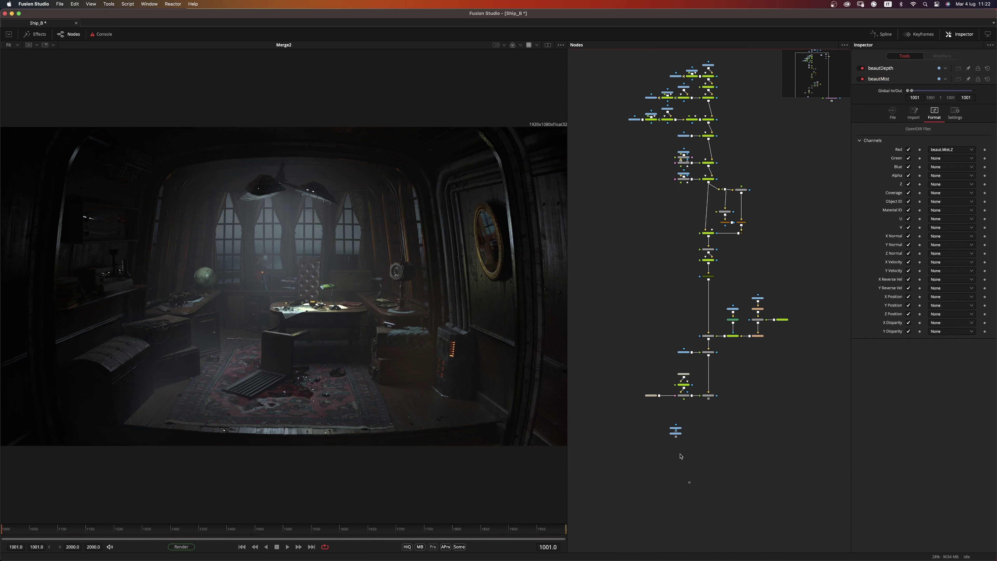
View the beautMist and beautDepth passes and space the two loaders apart vertically
scroll(684, 456, up, 4)
drag(676, 414, 439, 441)
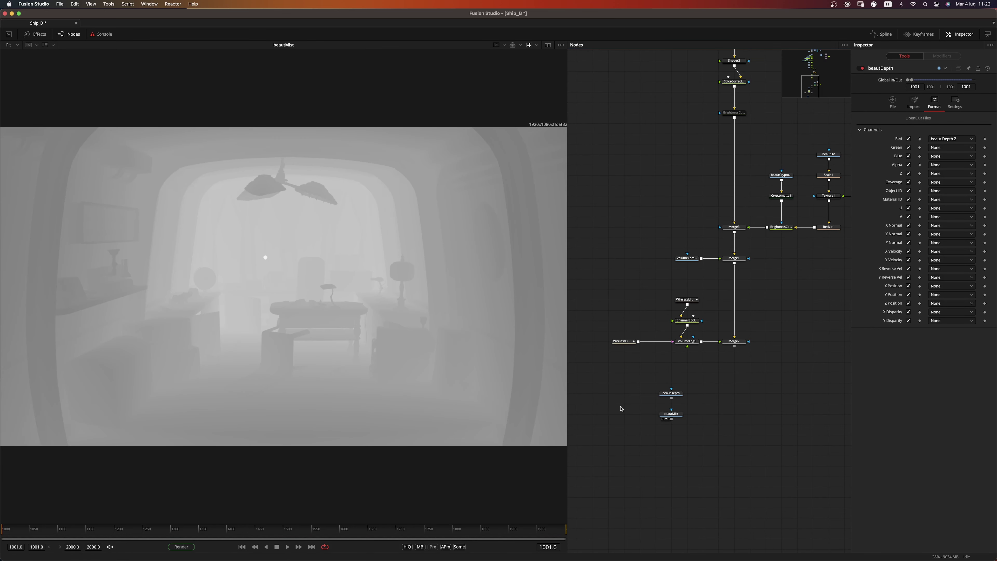
drag(677, 394, 467, 383)
drag(673, 415, 673, 428)
click(675, 428)
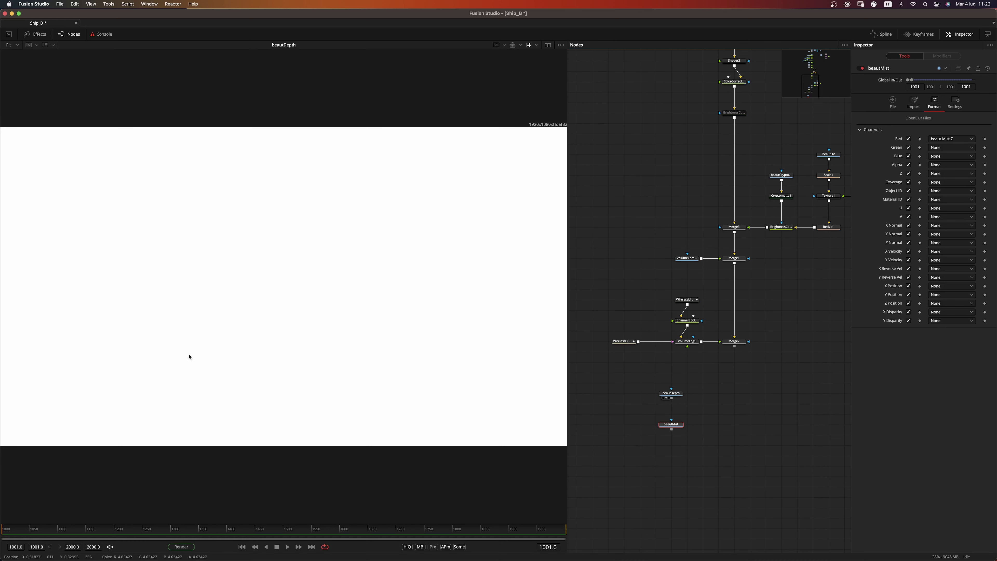
Add an Auto Gain node after beautDepth and view its output
key(shift+space)
text(aut)
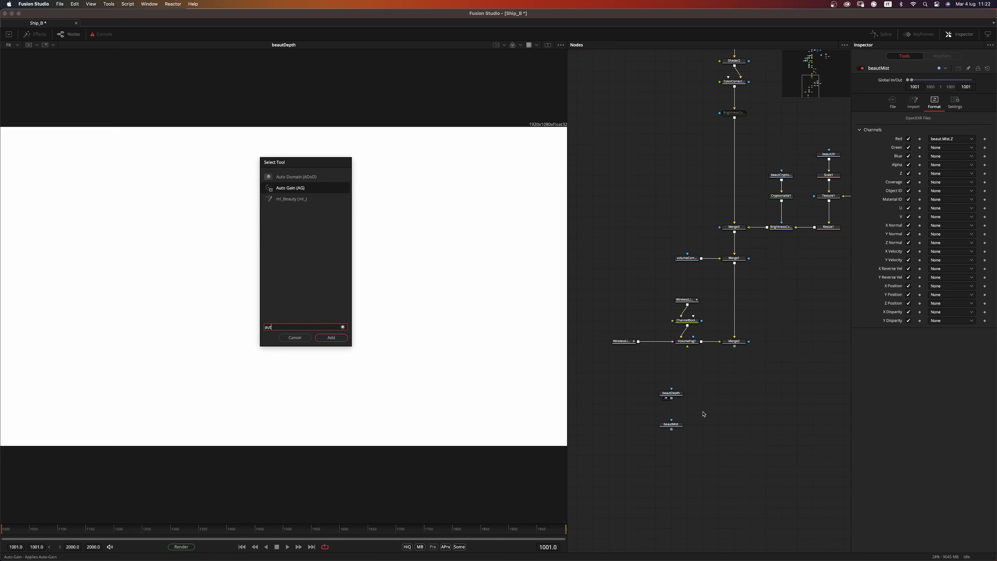
key(Return)
click(701, 408)
drag(679, 415, 469, 406)
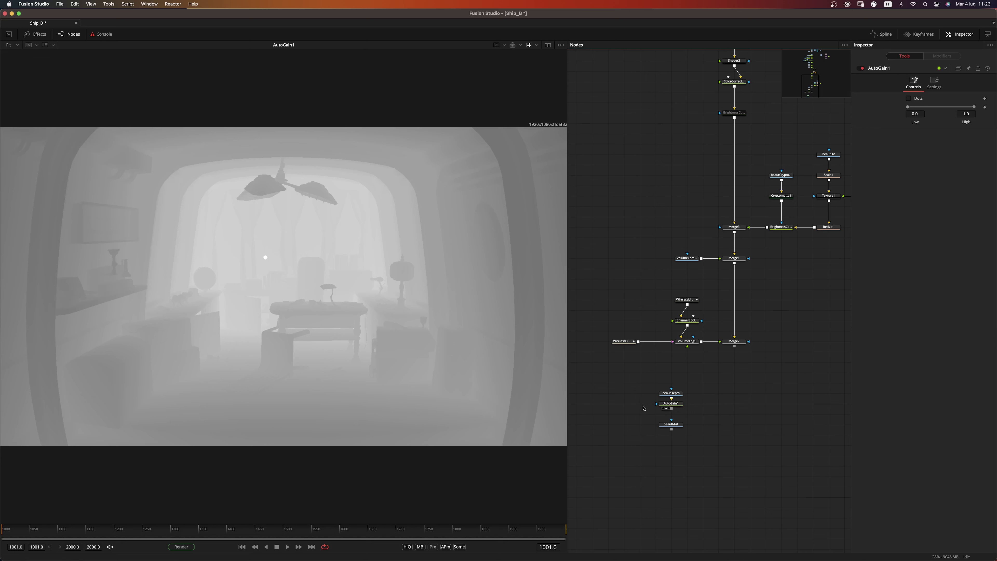
Compare the beautMist pass with the auto-gained depth pass, examining the object edges up close
drag(671, 424, 422, 446)
click(671, 404)
key(1)
drag(671, 424, 391, 167)
scroll(391, 167, up, 2)
drag(672, 404, 463, 401)
scroll(412, 323, down, 4)
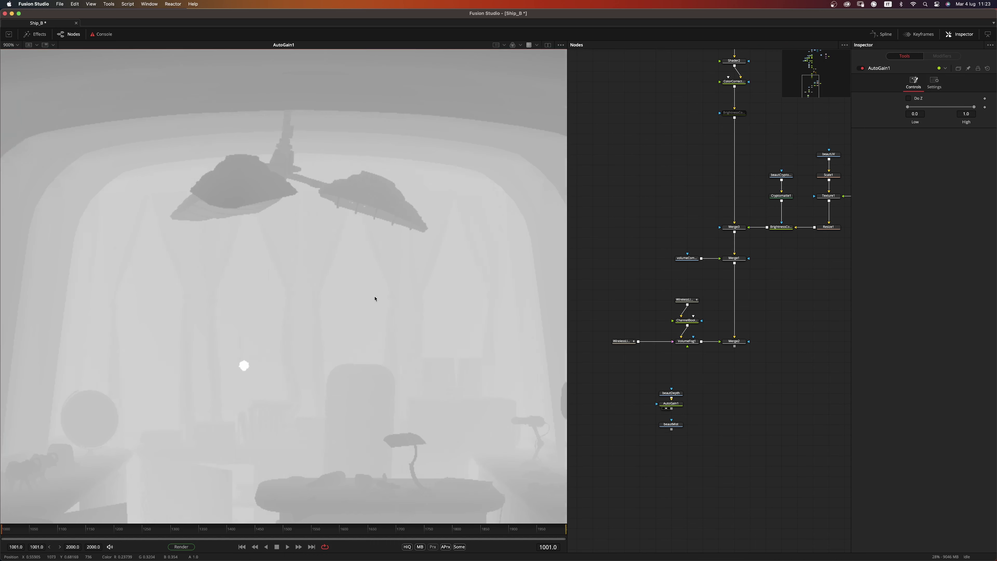
scroll(388, 351, down, 5)
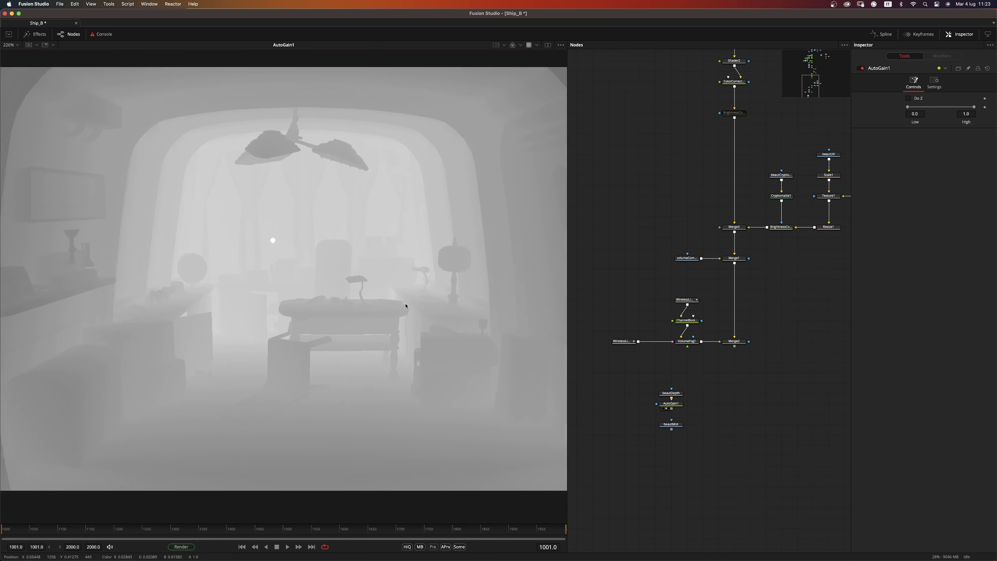
scroll(387, 321, down, 1)
click(671, 424)
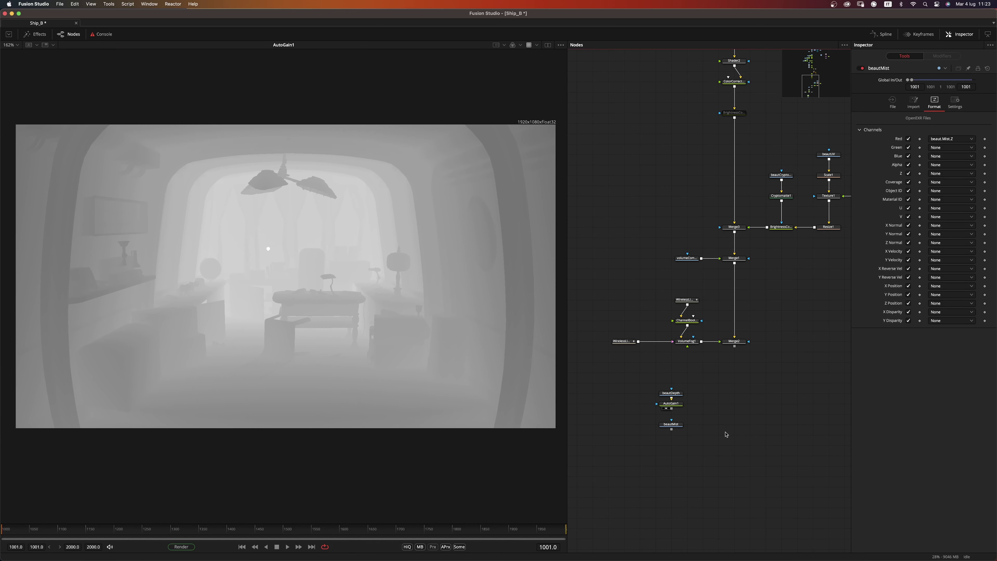
key(shift+space)
key(Escape)
View Merge2 and add a Depth Blur node
drag(738, 345, 503, 349)
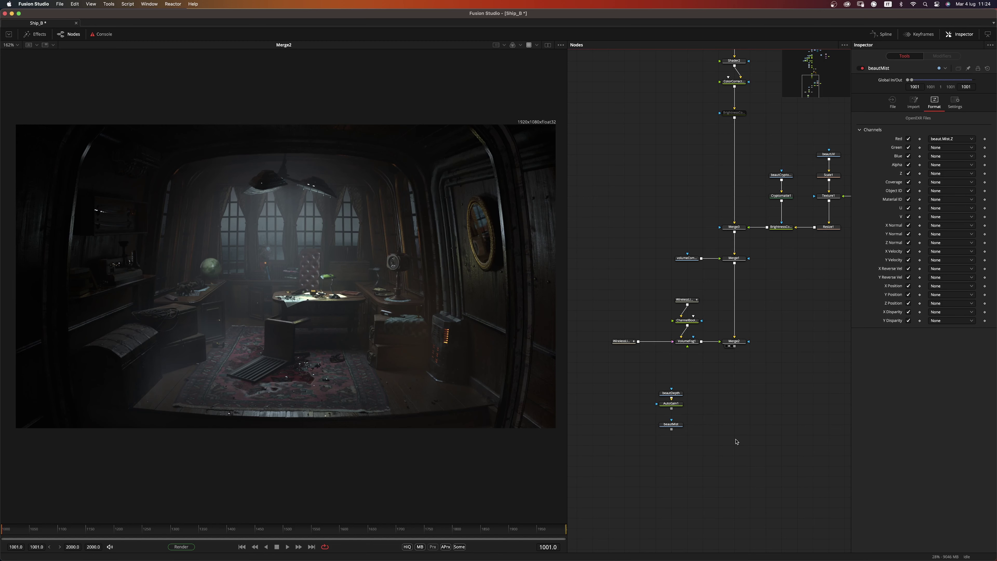
key(shift+space)
text(aut)
key(BackSpace)
key(BackSpace)
key(BackSpace)
text(depth)
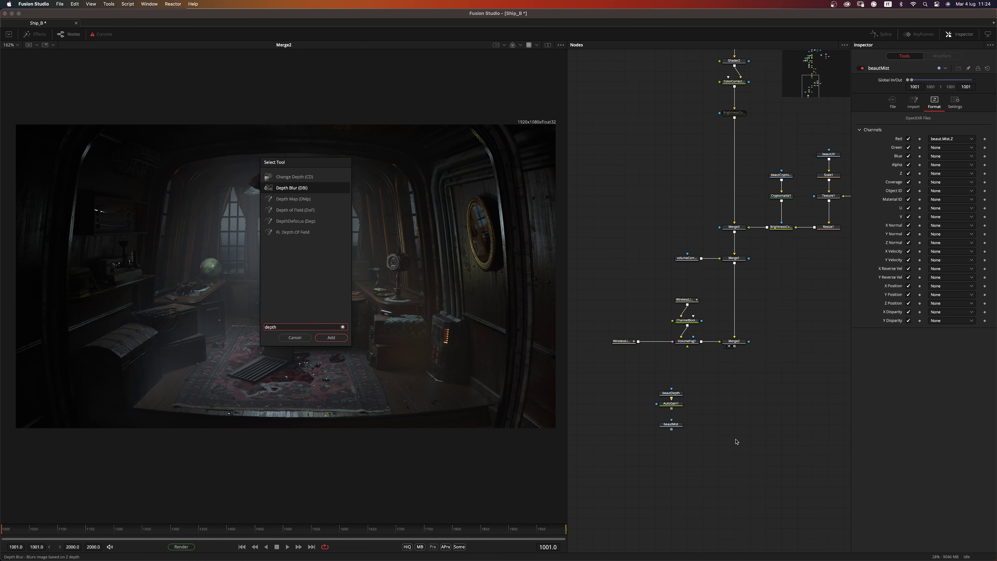
key(Return)
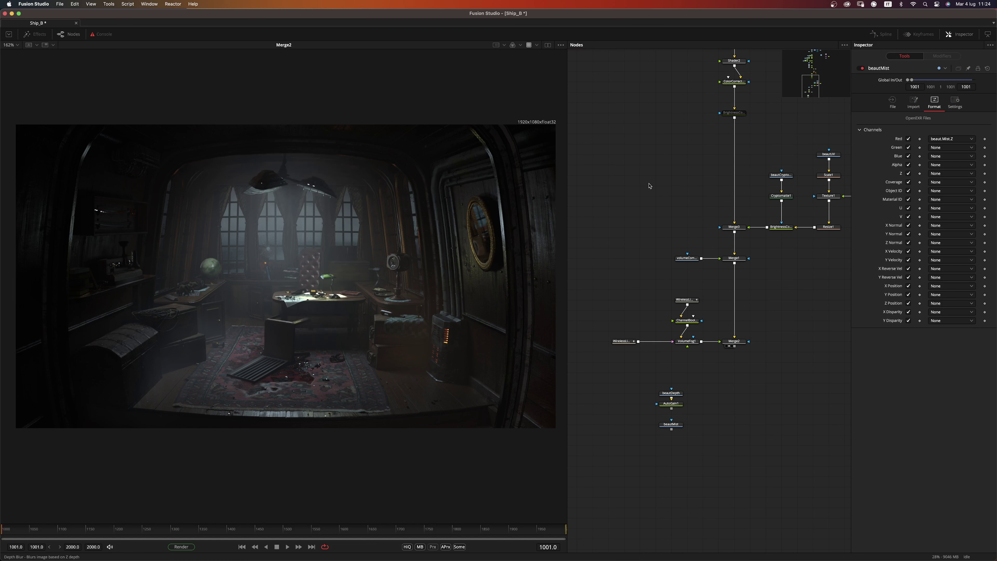
Place DepthBlur1 below Merge2, insert a Channel Booleans node between them, and connect AutoGain1 as its foreground
drag(734, 434, 734, 455)
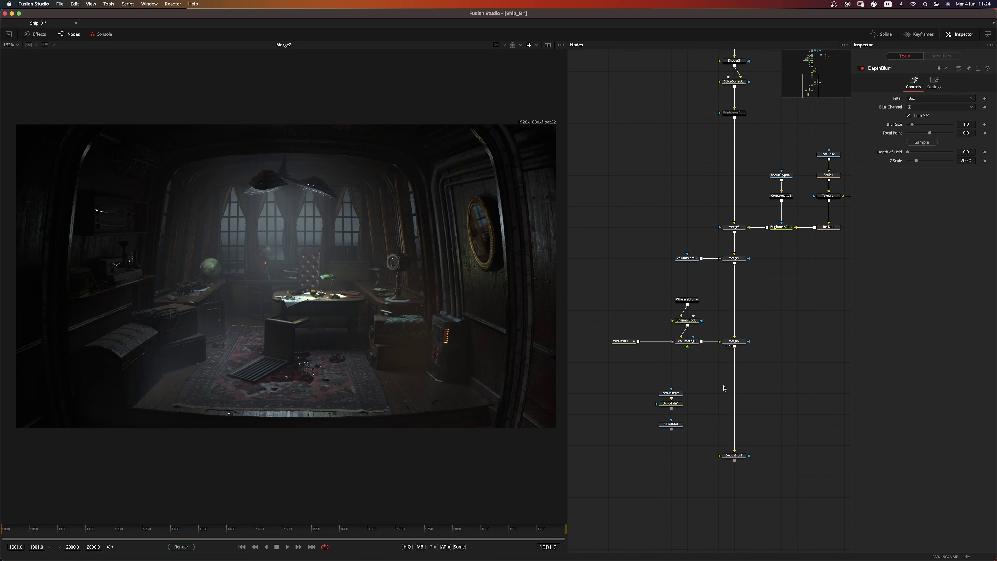
key(shift+space)
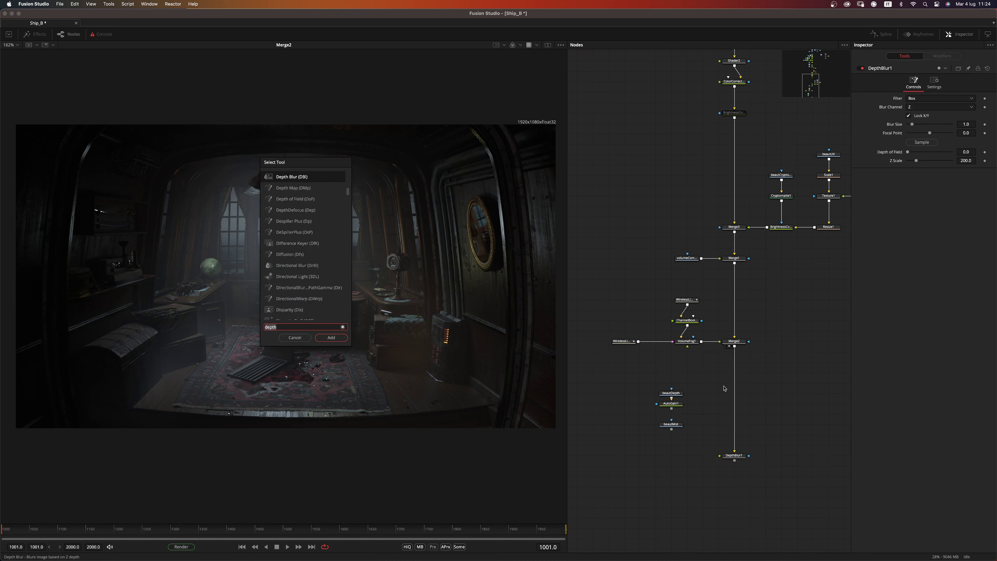
text(bol)
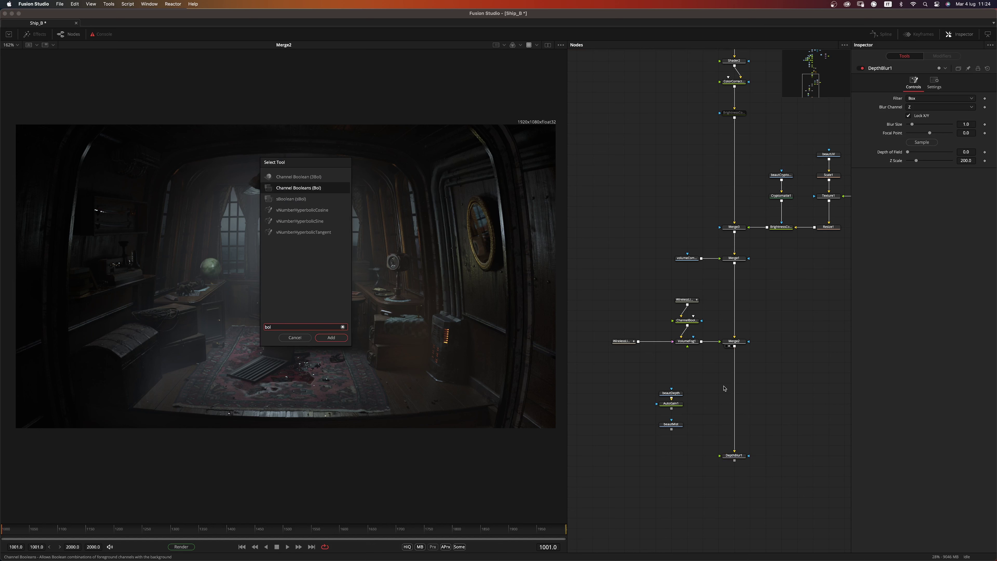
key(Return)
drag(751, 414, 732, 396)
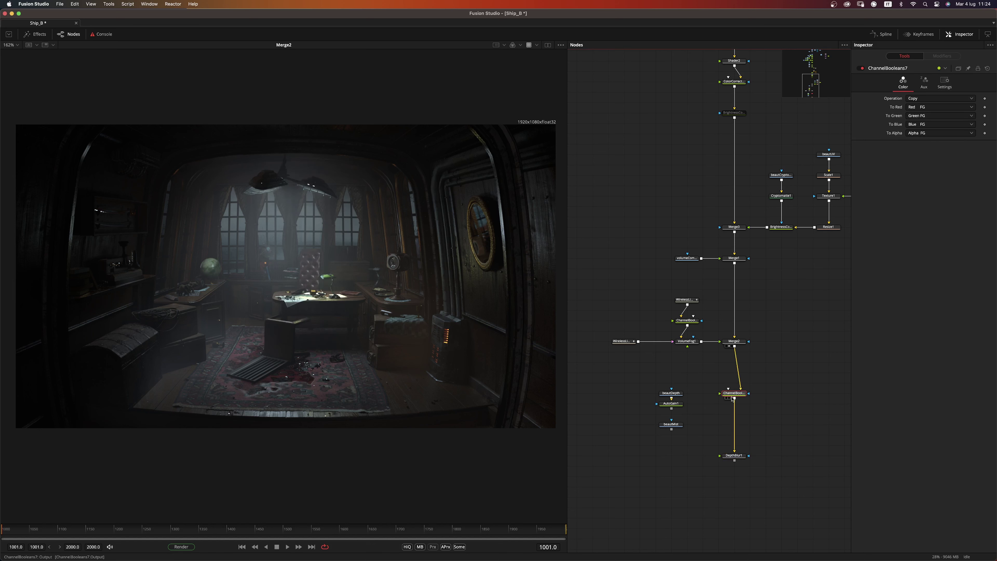
drag(671, 409, 744, 405)
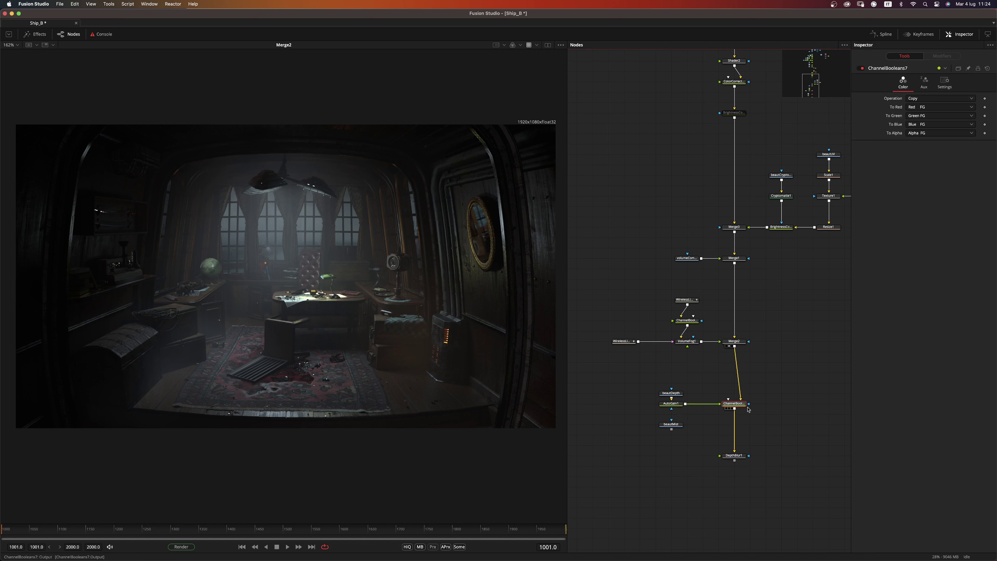
Set the red, green, blue and alpha targets of the new Channel Booleans node to Do Nothing
click(928, 108)
click(933, 139)
click(935, 117)
click(935, 139)
click(935, 138)
click(934, 124)
click(935, 140)
click(935, 133)
click(935, 141)
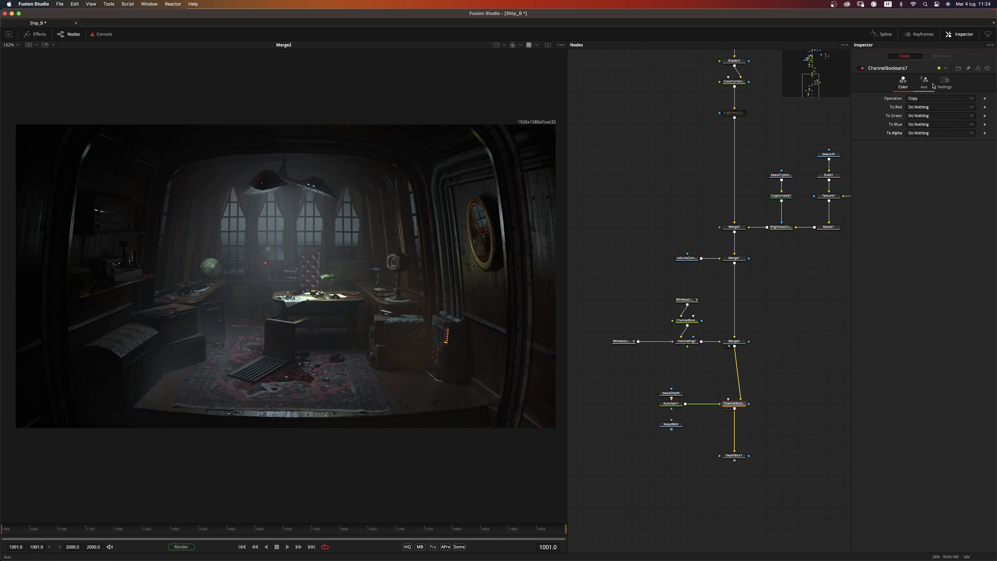
Route the foreground's red channel into the Z Buffer of the new Channel Booleans node
click(924, 83)
click(933, 107)
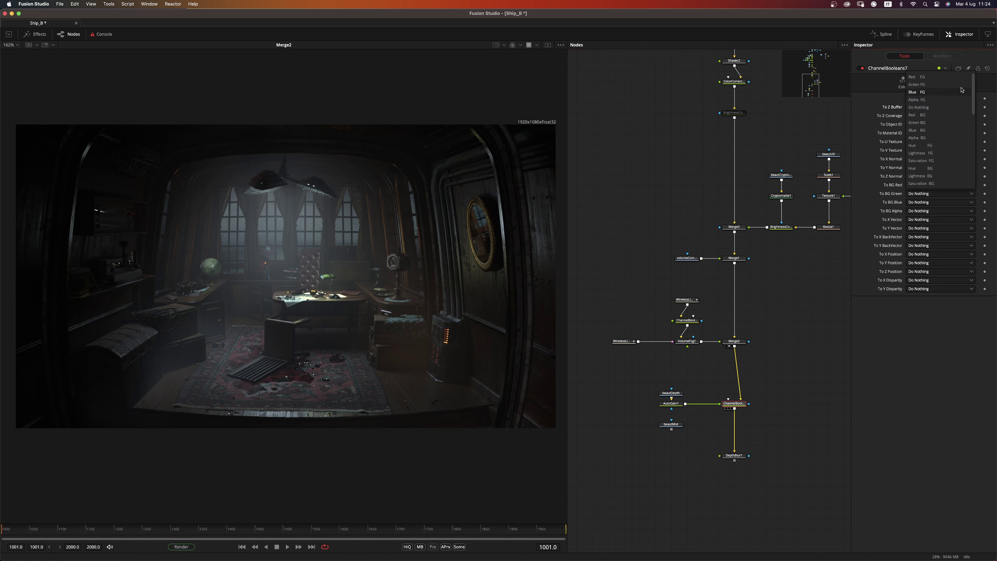
click(912, 111)
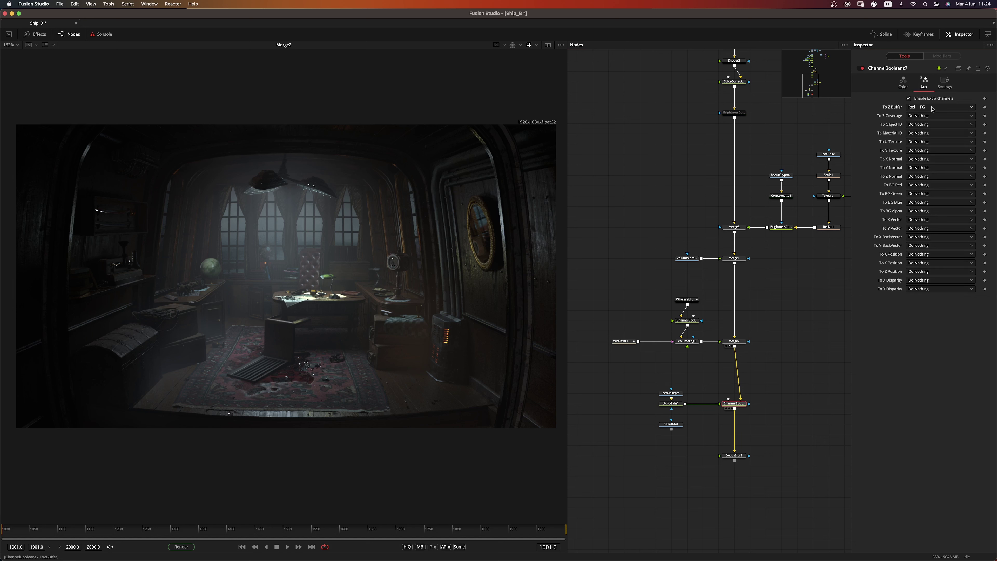
View DepthBlur1 and sample its focal point from the debris on the rug
click(748, 466)
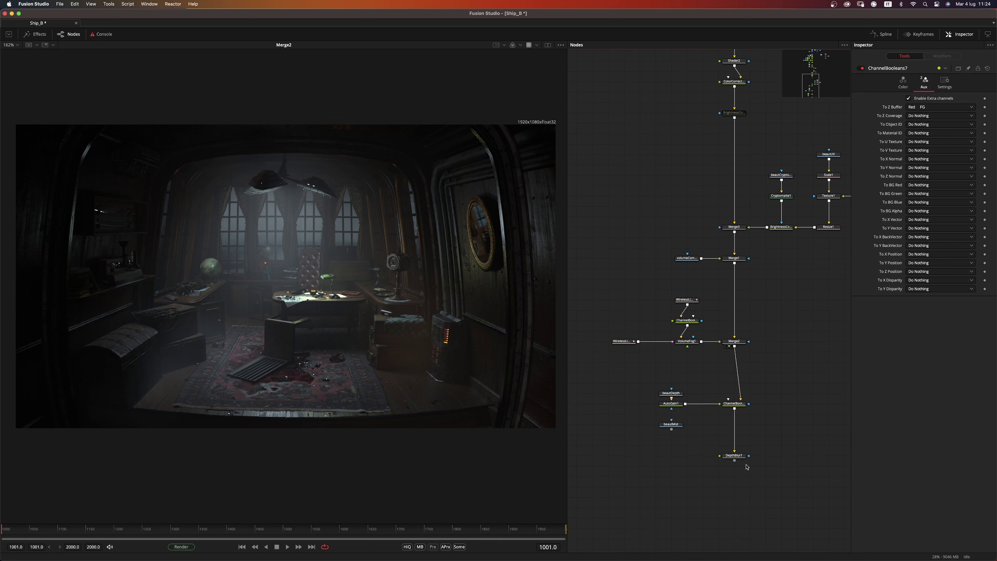
drag(740, 456, 506, 416)
key(1)
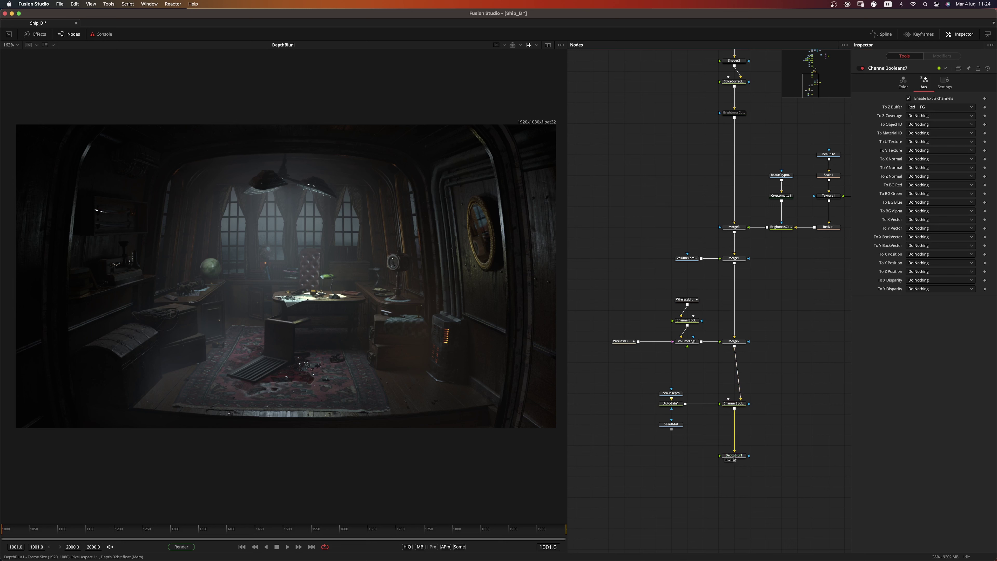
drag(922, 142, 294, 375)
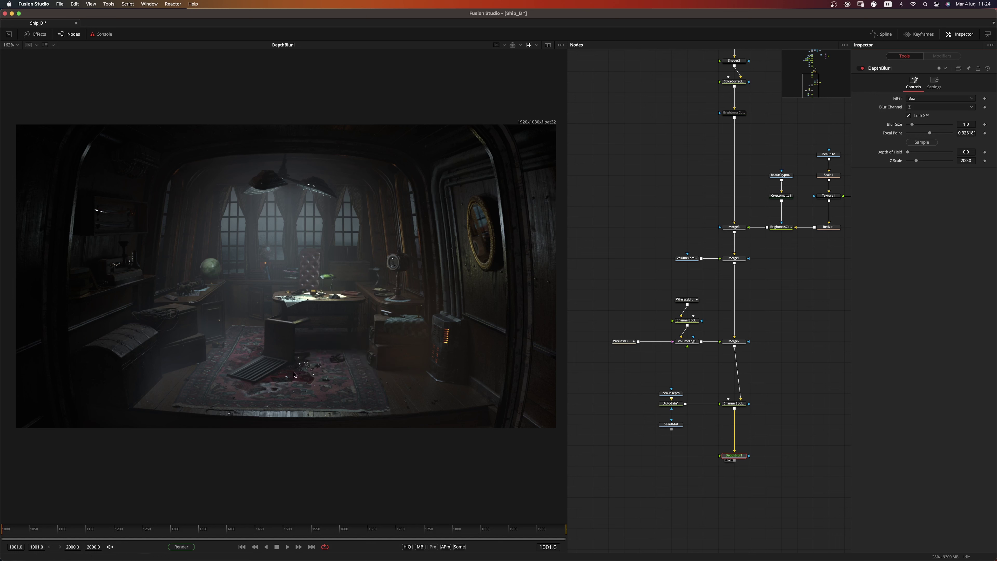
Set DepthBlur1's blur size to about 1.89 and its Z scale to 0.2
click(974, 160)
text(0.1)
key(Tab)
drag(914, 127, 919, 128)
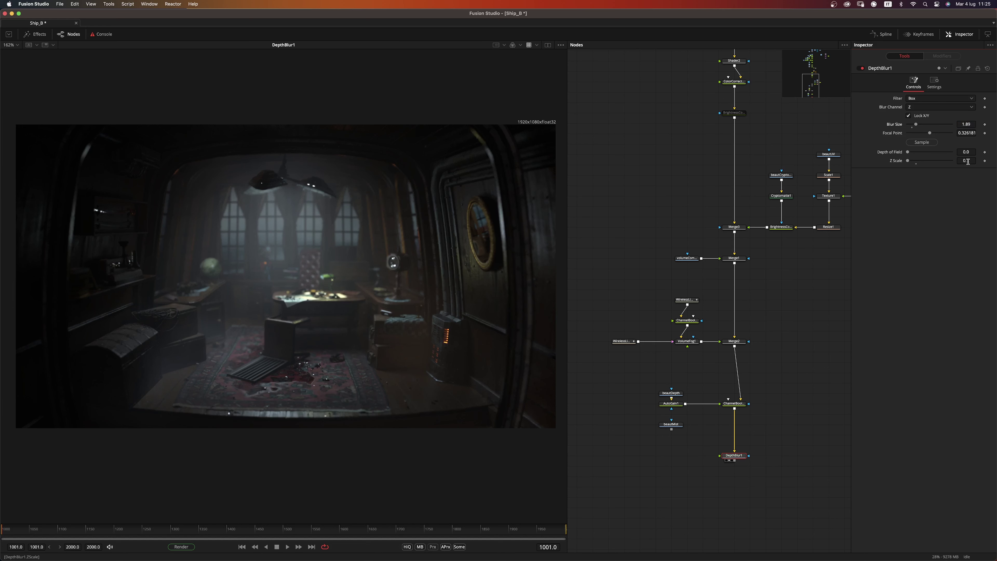
key(Up)
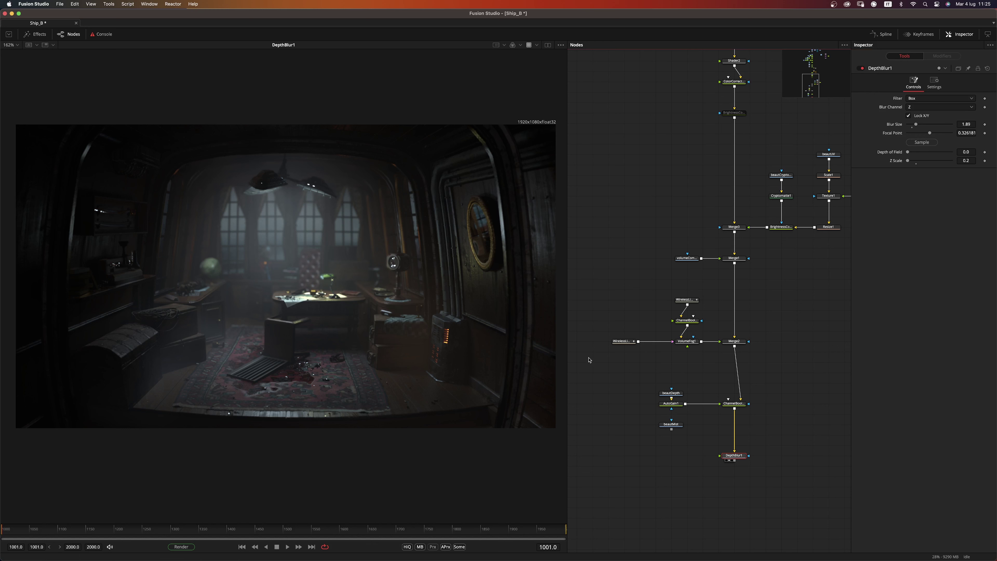
Switch the DepthBlur1 filter to Super Soften
click(928, 105)
click(928, 98)
click(920, 99)
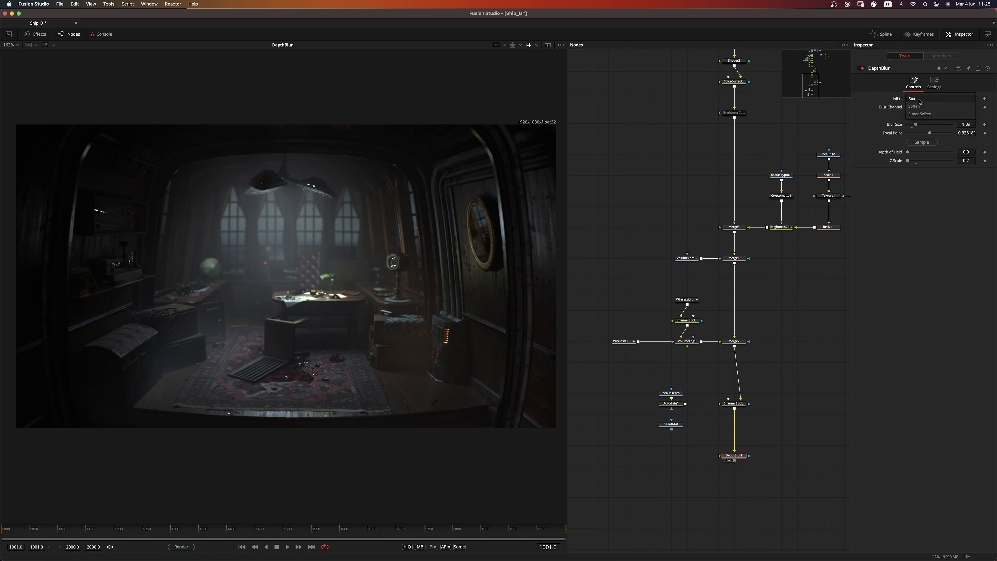
click(929, 114)
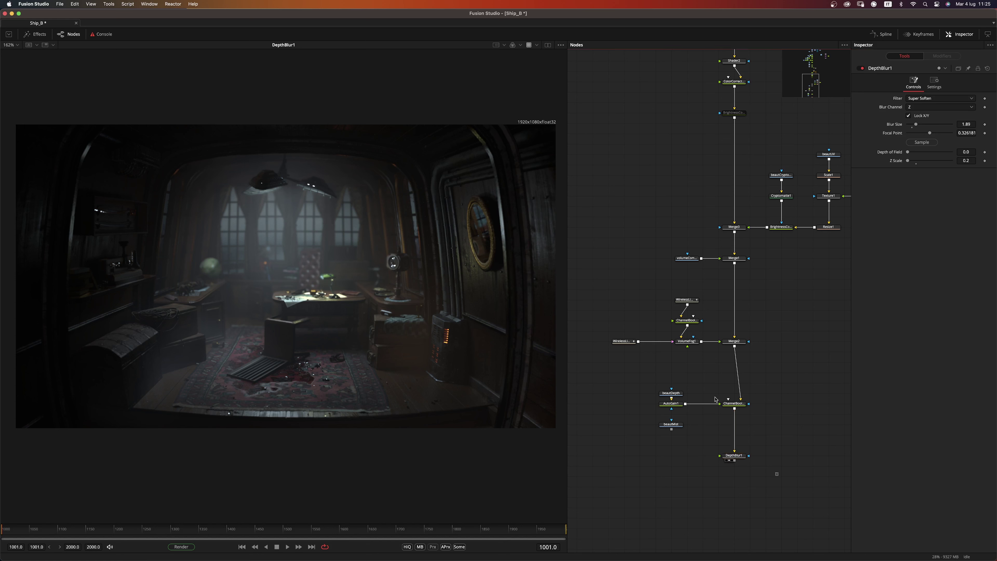
Replace the Channel Booleans and Depth Blur nodes with a Fast Bokeh node fed by Merge2 and the AutoGain1 depth
drag(778, 476, 716, 397)
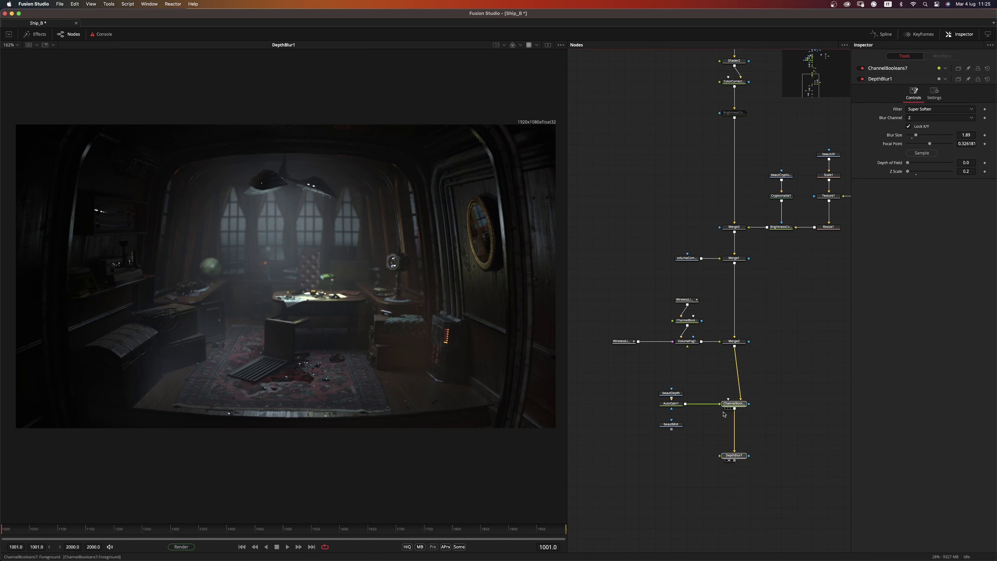
key(Delete)
key(shift+space)
text(bol)
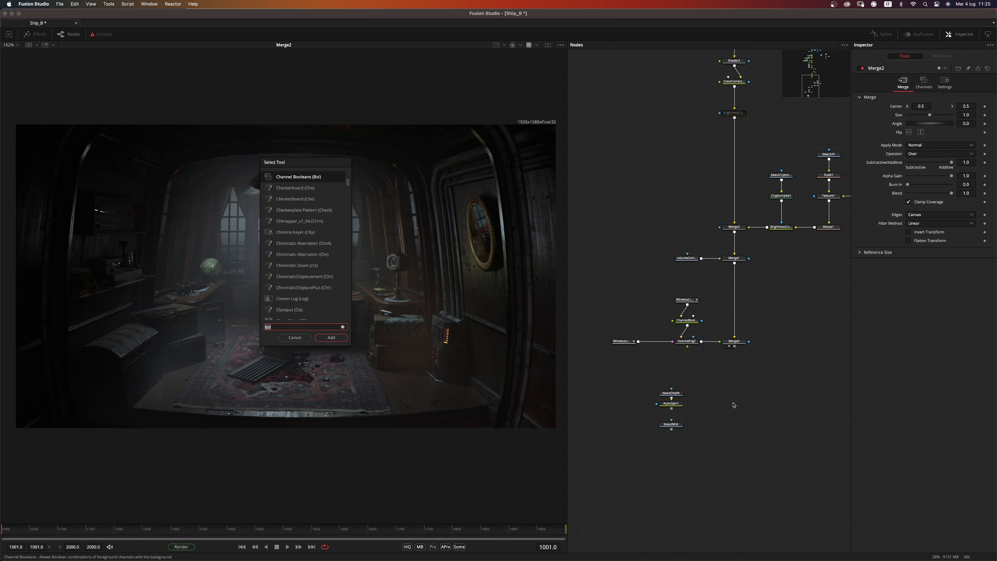
key(BackSpace)
key(BackSpace)
key(BackSpace)
text(fast)
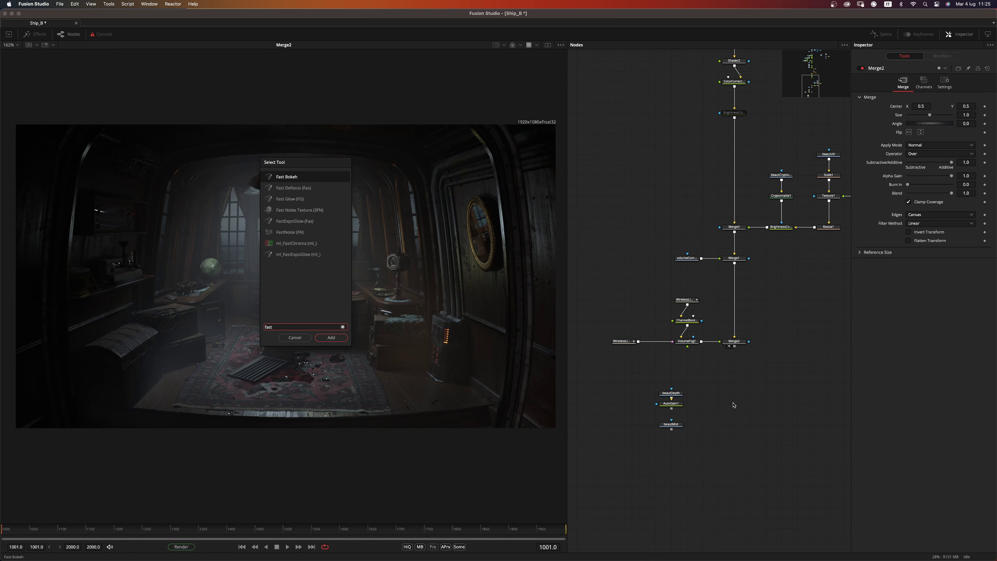
key(Return)
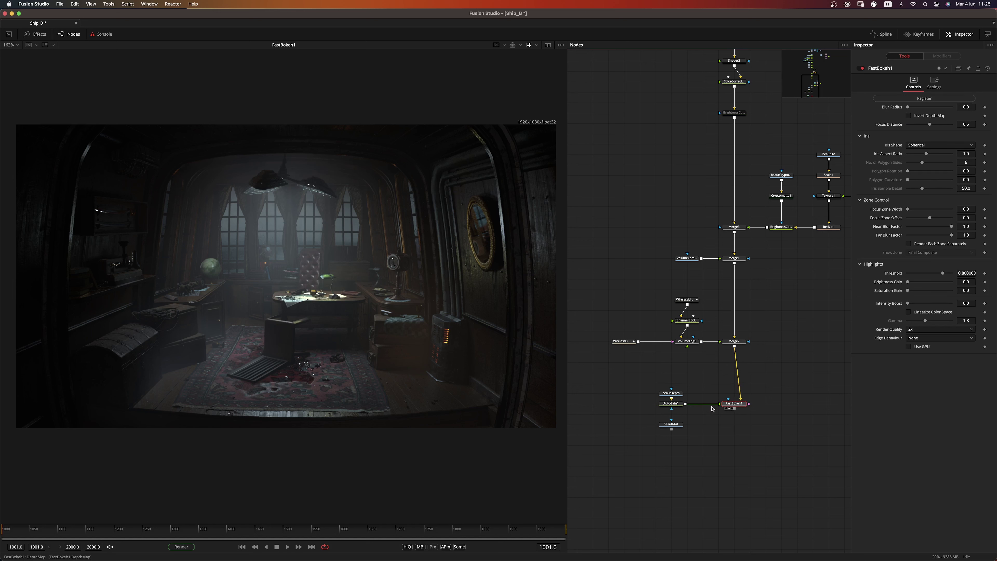
drag(729, 403, 712, 403)
key(super+z)
Set FastBokeh1's focus distance to about 0.118 and its blur radius to 16
drag(909, 109, 911, 109)
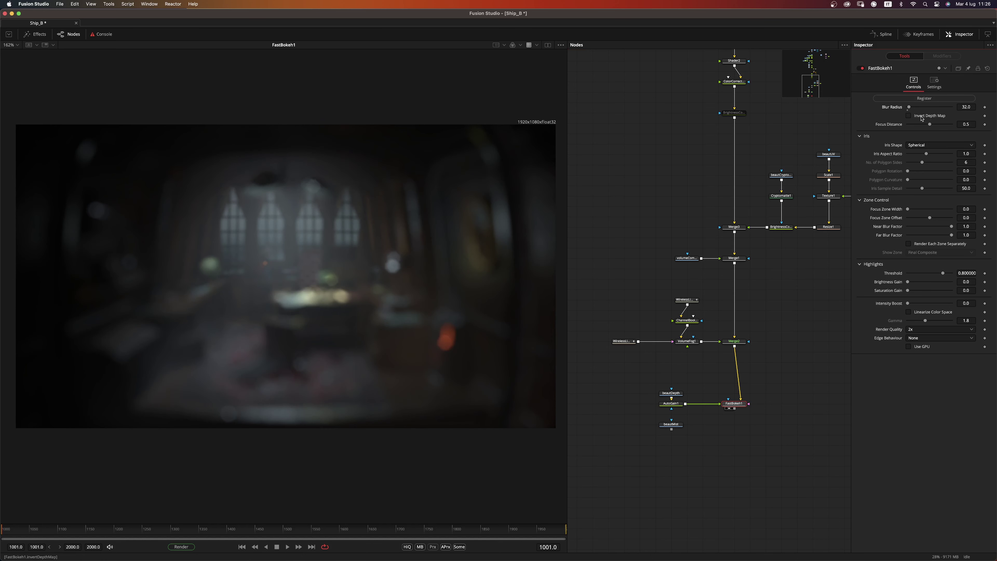
drag(930, 125, 914, 127)
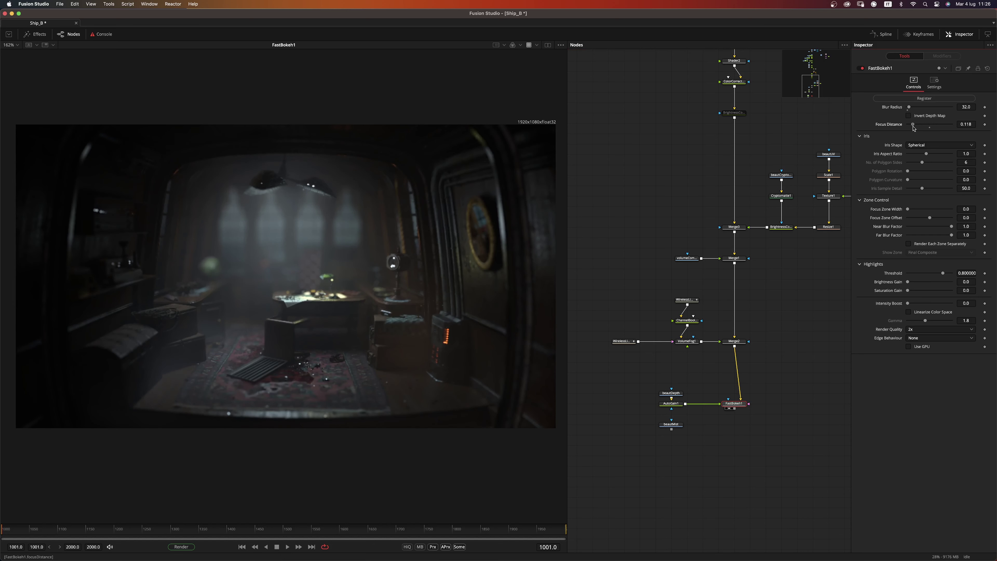
drag(911, 108, 909, 108)
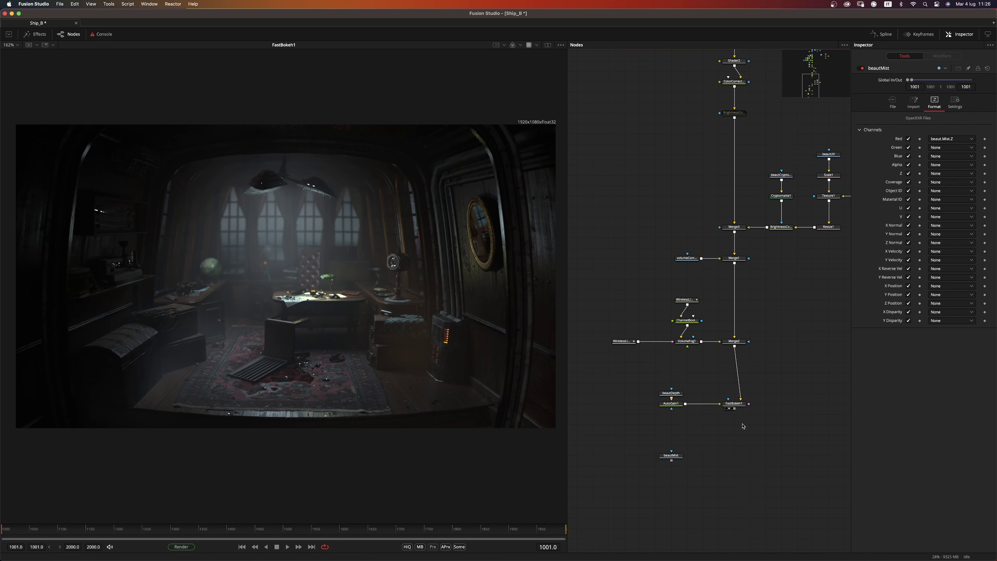
Add an FL Depth Of Field node and connect Merge2 as its image and AutoGain1 as its depth input
key(shift+space)
text(fl)
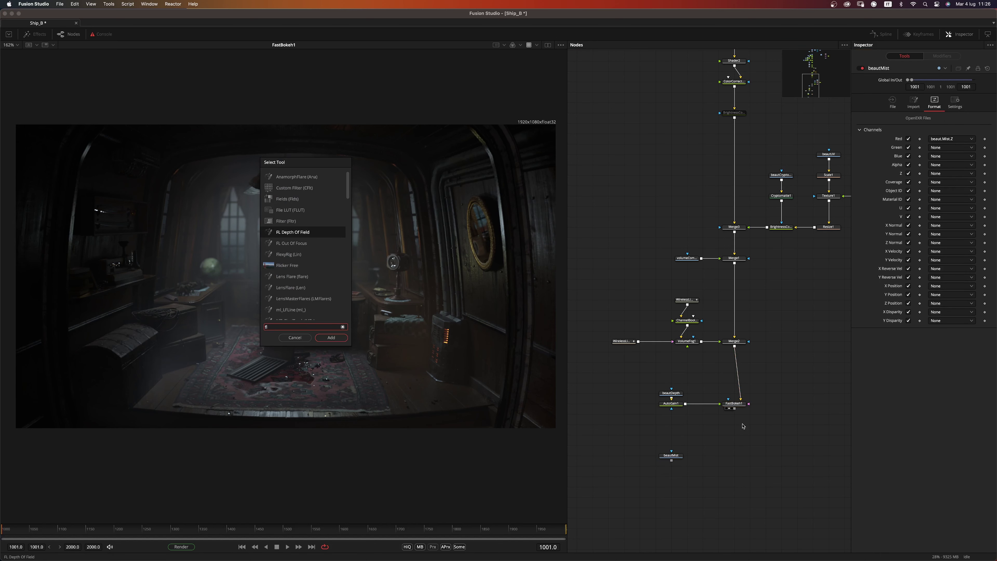
key(Return)
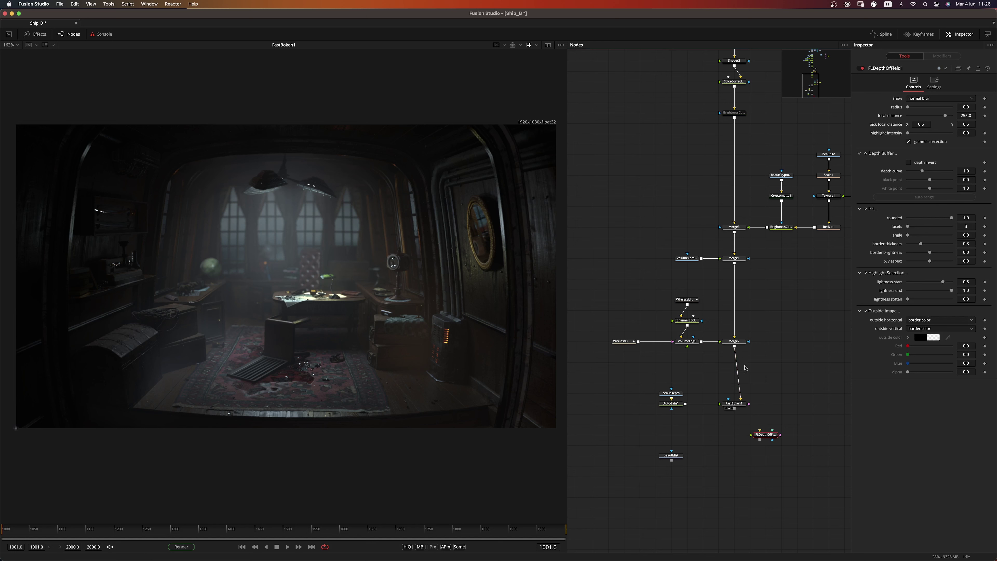
drag(734, 346, 762, 434)
drag(686, 404, 765, 438)
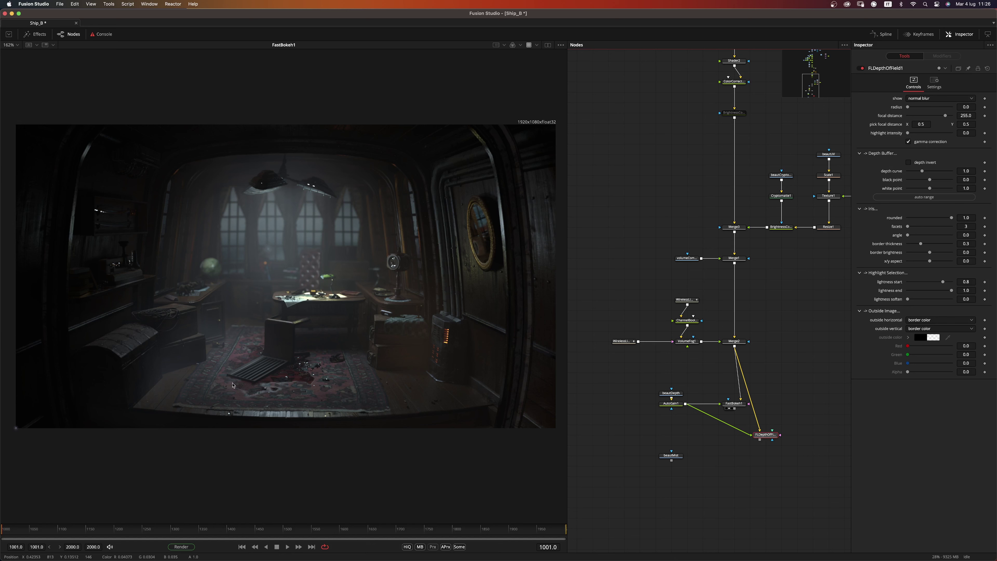
View FLDepthOfField1, invert its depth, set the radius to about 22.8, and pick the focal distance on the rug debris
key(1)
drag(16, 428, 293, 377)
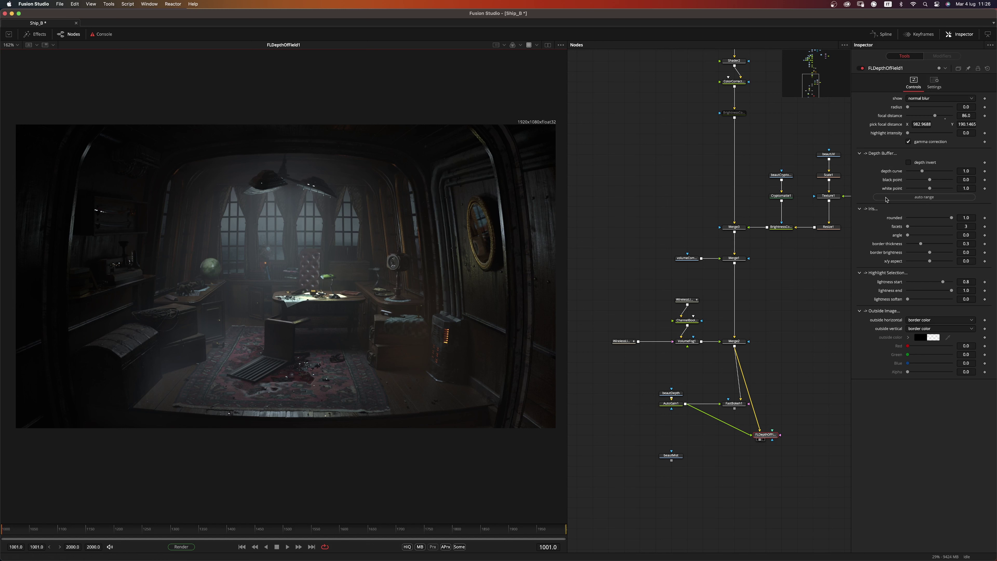
click(929, 164)
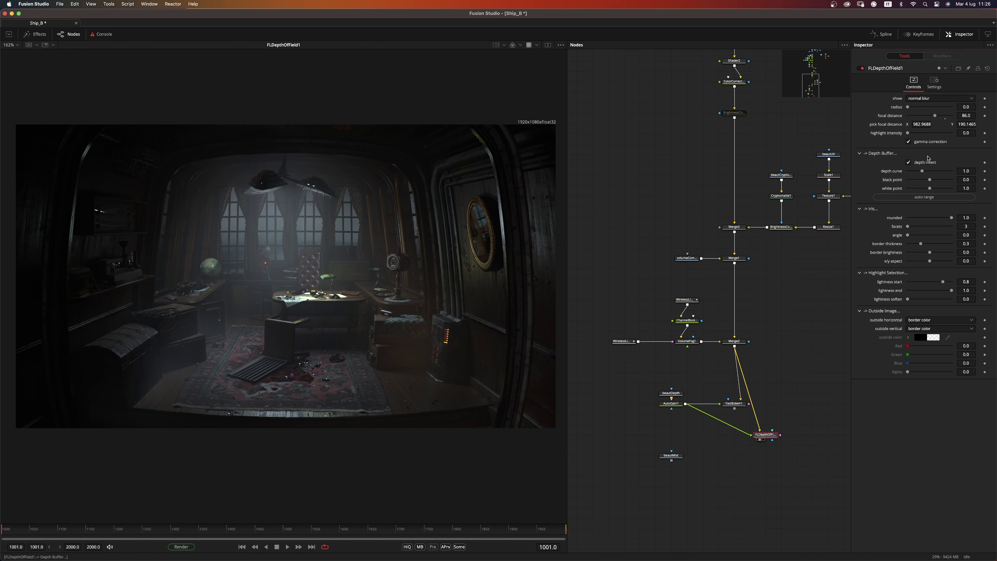
drag(909, 110, 304, 386)
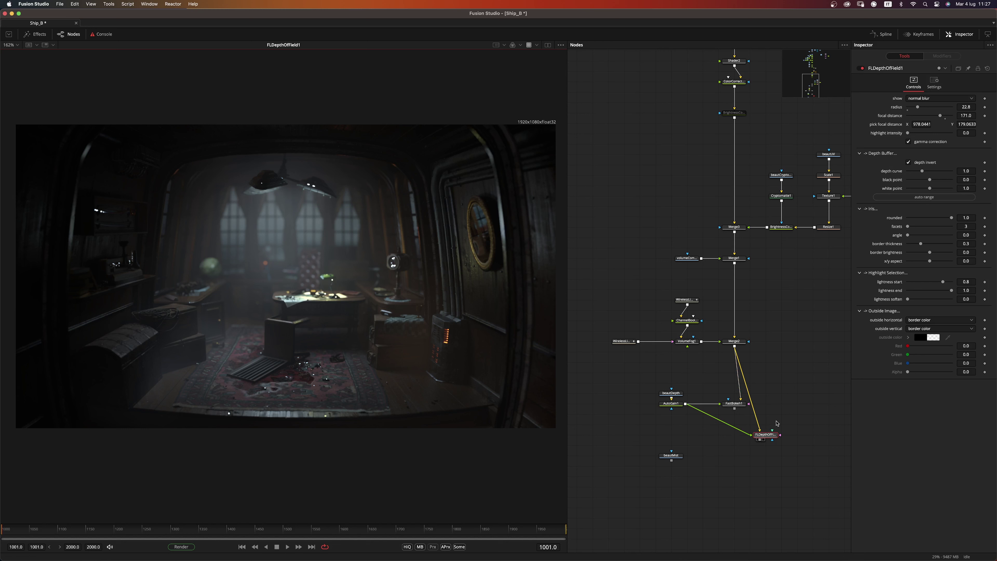
Delete FastBokeh1 and move FLDepthOfField1 into its place beside AutoGain1
drag(802, 449, 744, 410)
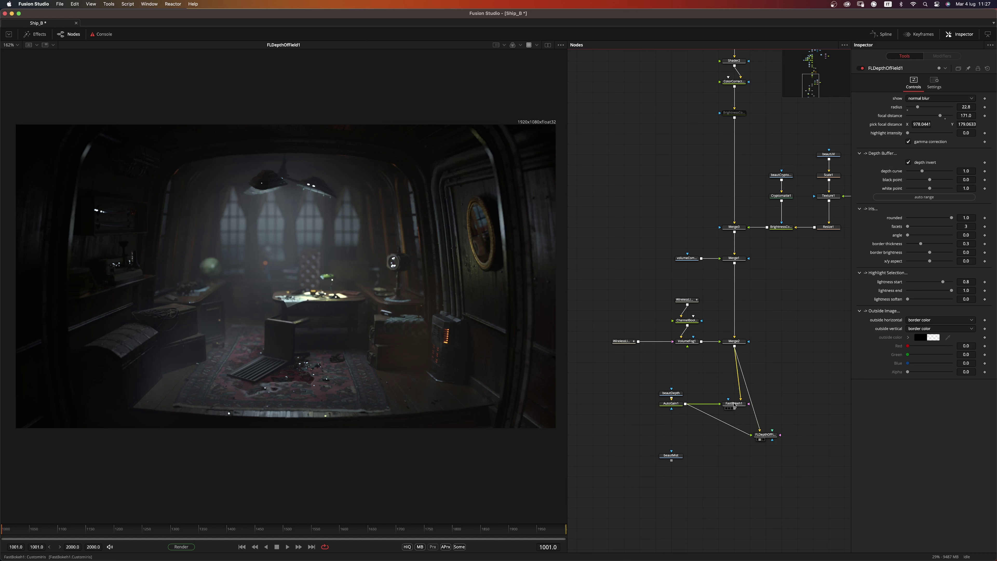
click(734, 404)
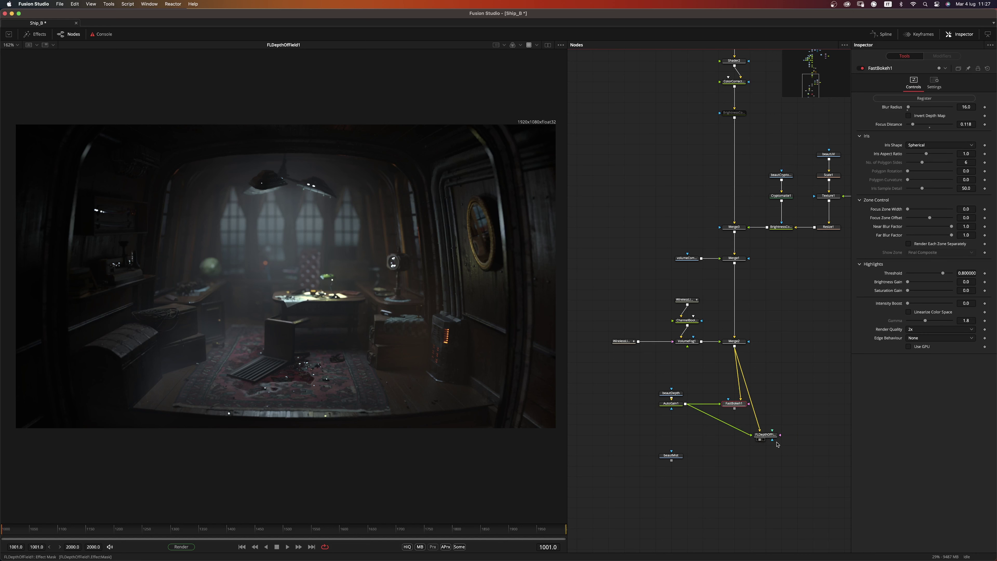
key(Delete)
drag(771, 441, 740, 409)
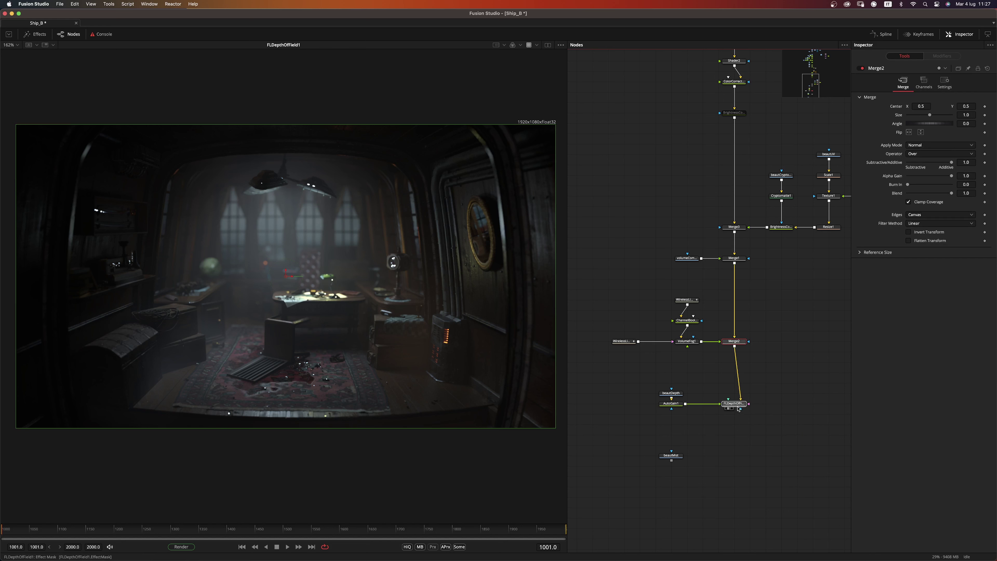
Set the FLDepthOfField1 radius to 10
click(739, 409)
click(974, 106)
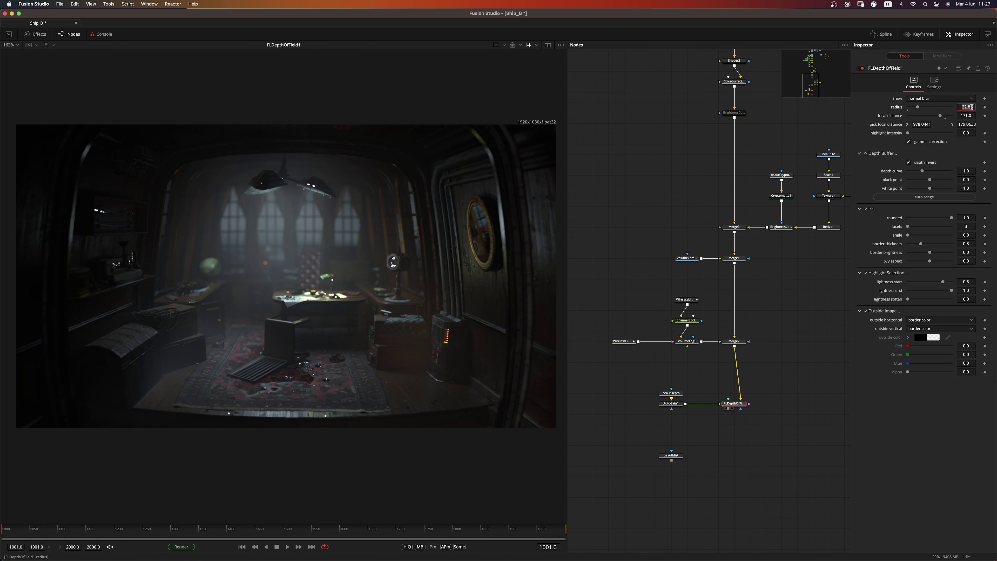
text(10)
key(Tab)
Move beautDepth, AutoGain1, beautMist and FLDepthOfField1 further down the node graph to free space below Merge2
click(789, 474)
click(789, 474)
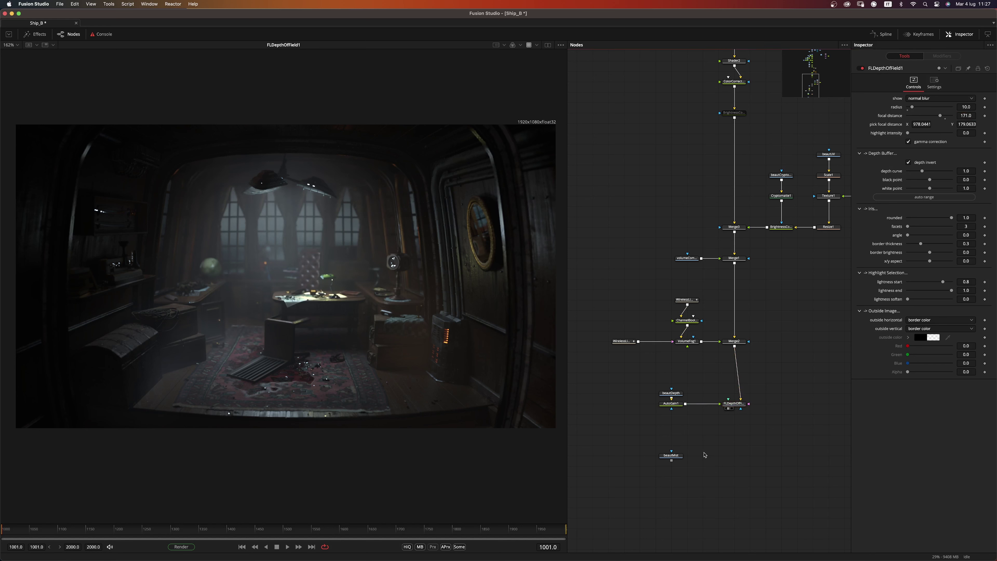
drag(646, 492, 777, 372)
drag(735, 403, 740, 517)
click(736, 381)
click(681, 394)
Add an Image Plane 3D node in the free space below VolumeFog1 and save the composition
scroll(681, 400, down, 2)
scroll(681, 400, left, 2)
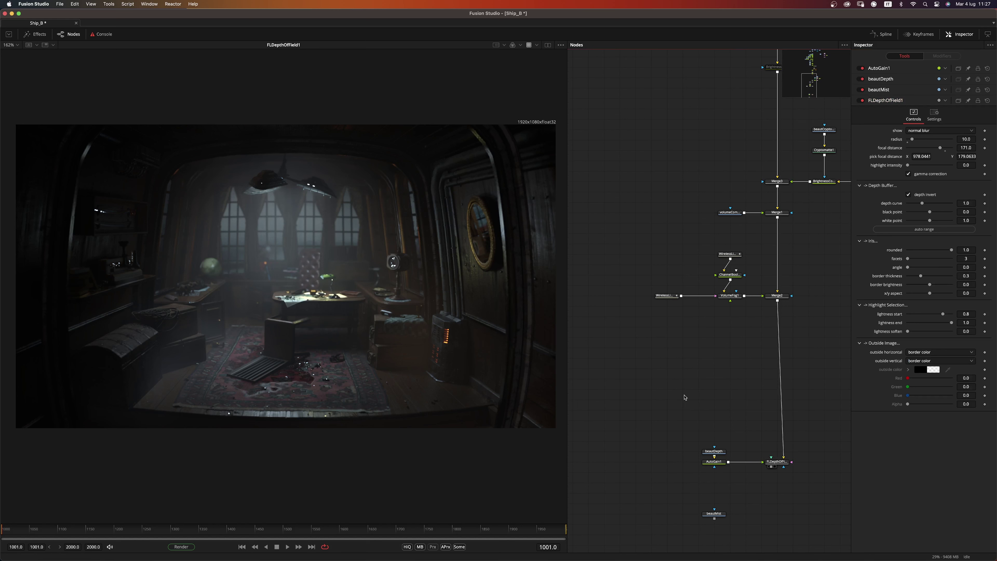
key(shift+space)
text(image)
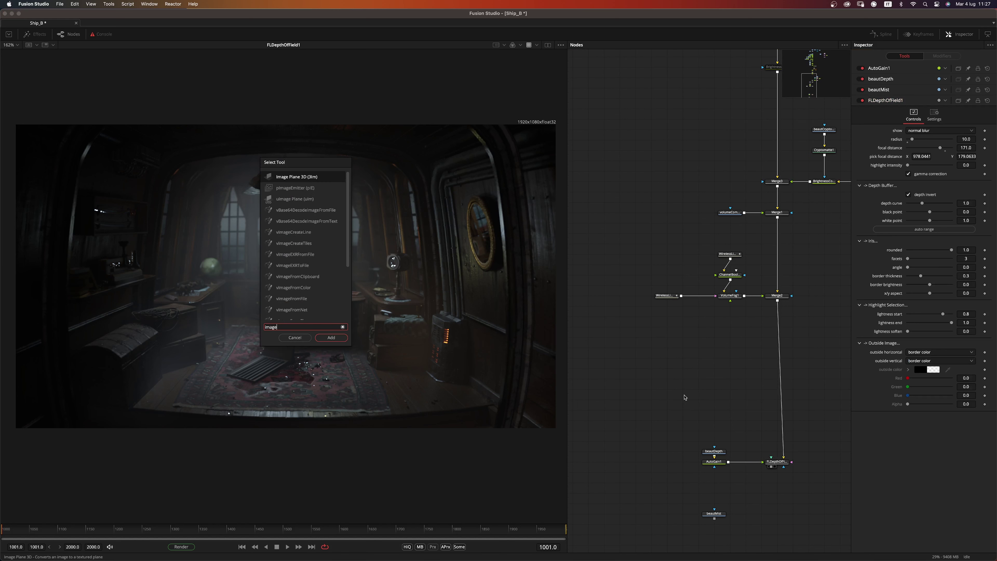
key(Return)
key(super+s)
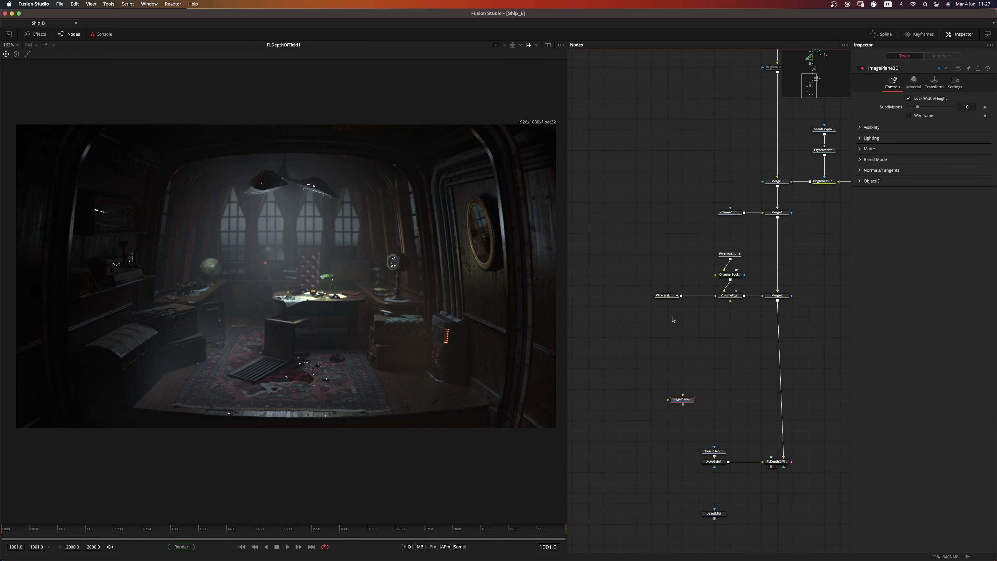
Place ImagePlane3D1 below VolumeFog1, feed Merge2's output into it, and inspect the textured plane in the 3D viewer
drag(688, 401, 705, 380)
drag(778, 301, 713, 378)
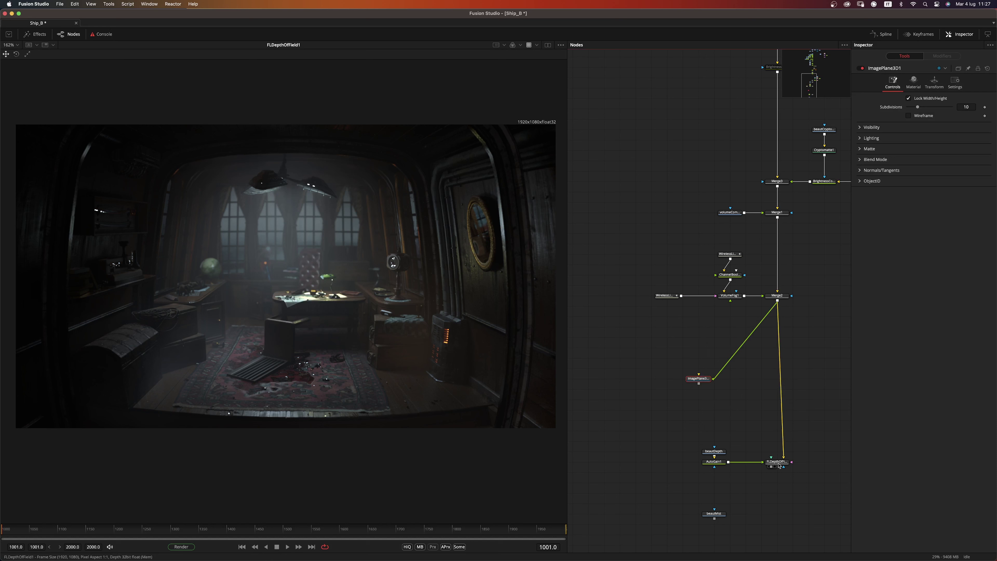
key(1)
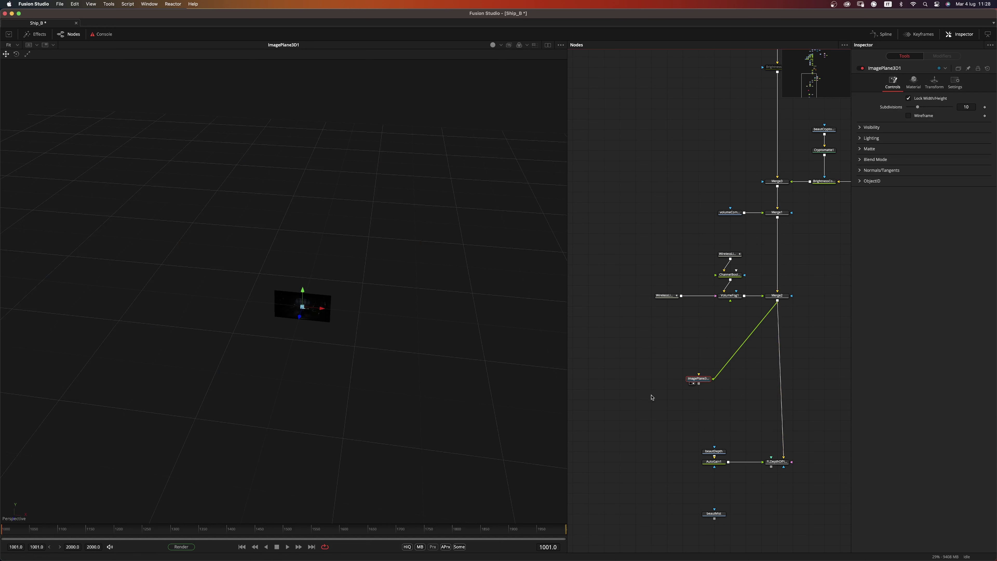
drag(331, 356, 374, 382)
scroll(374, 381, down, 5)
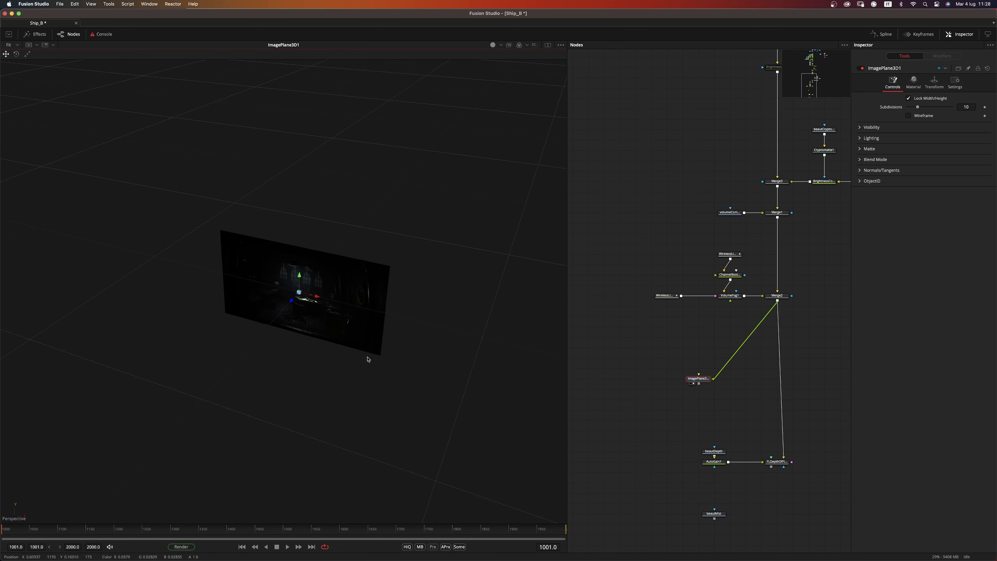
Create and view an instance of the WirelessLink2 position pass, placing it beside ImagePlane3D1
drag(642, 320, 762, 234)
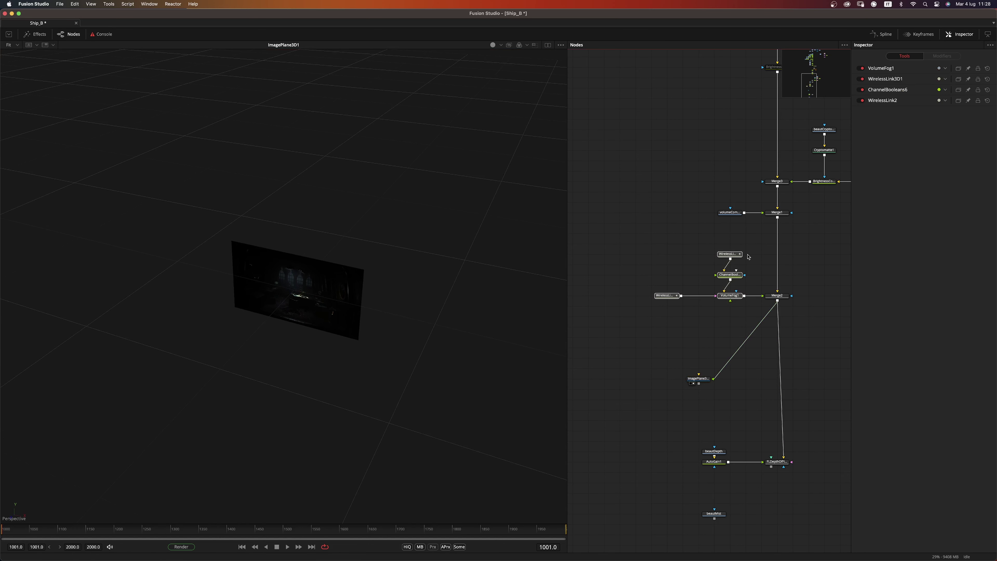
click(714, 329)
click(733, 255)
key(1)
key(ctrl+shift+v)
key(1)
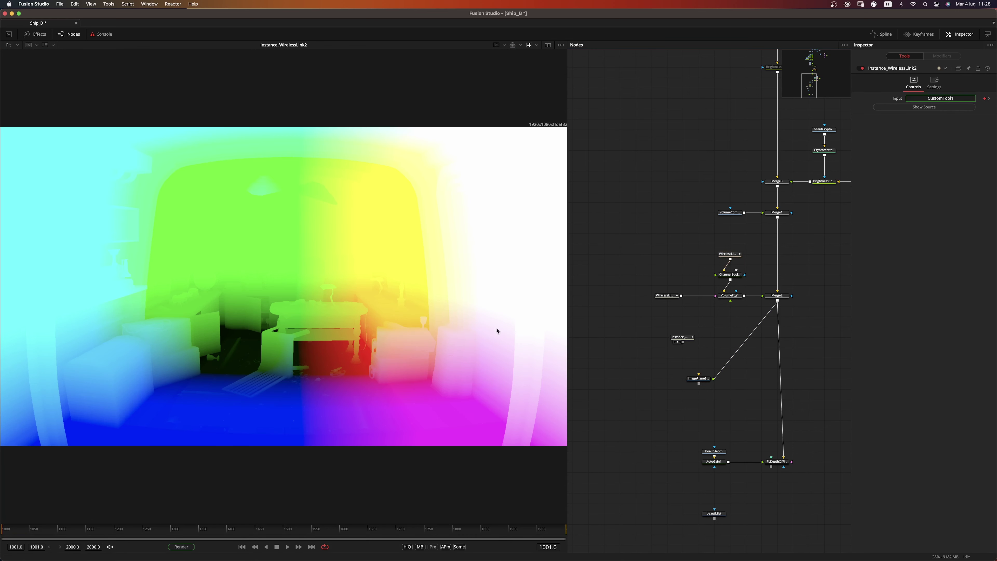
click(698, 379)
drag(684, 342, 636, 373)
drag(705, 379, 704, 360)
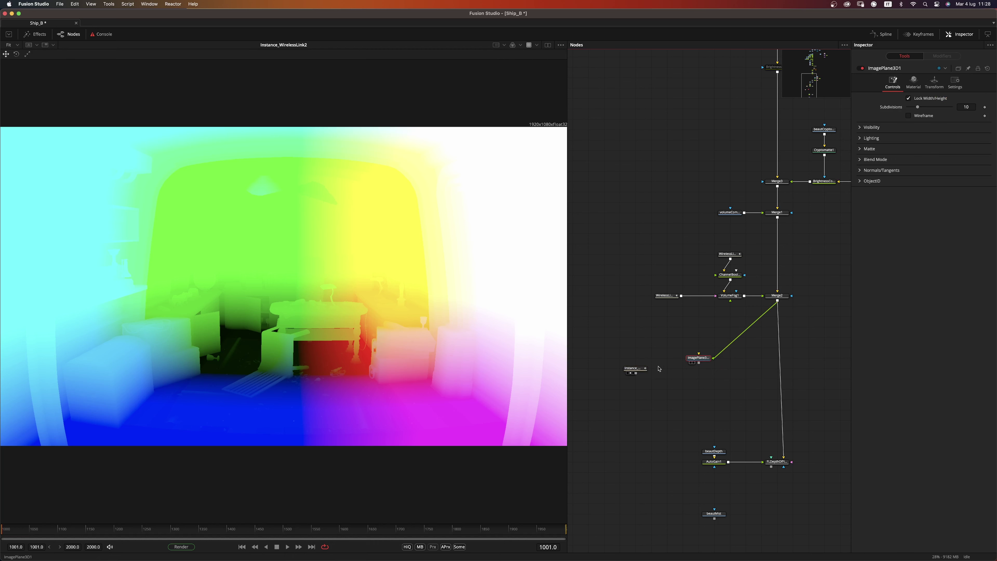
Add a Displace 3D node after ImagePlane3D1, connect the WirelessLink2 instance as its displacement input, and view it
key(1)
key(shift+space)
text(displ)
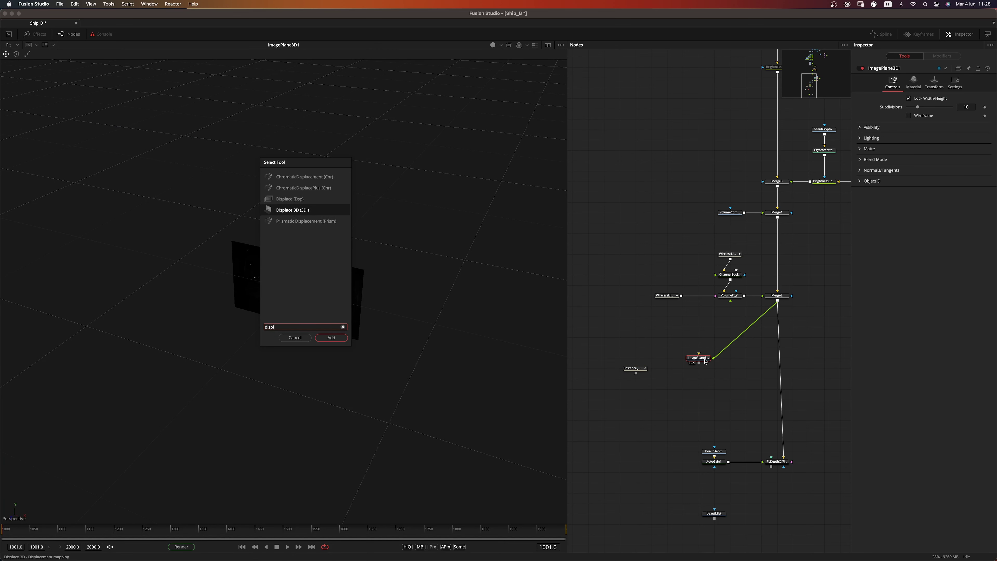
key(Return)
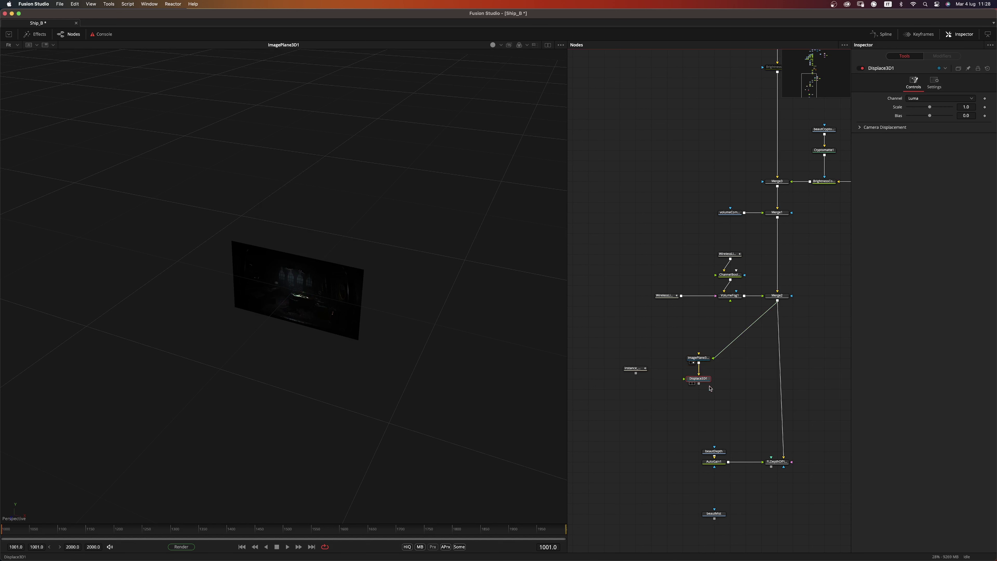
drag(635, 369, 633, 389)
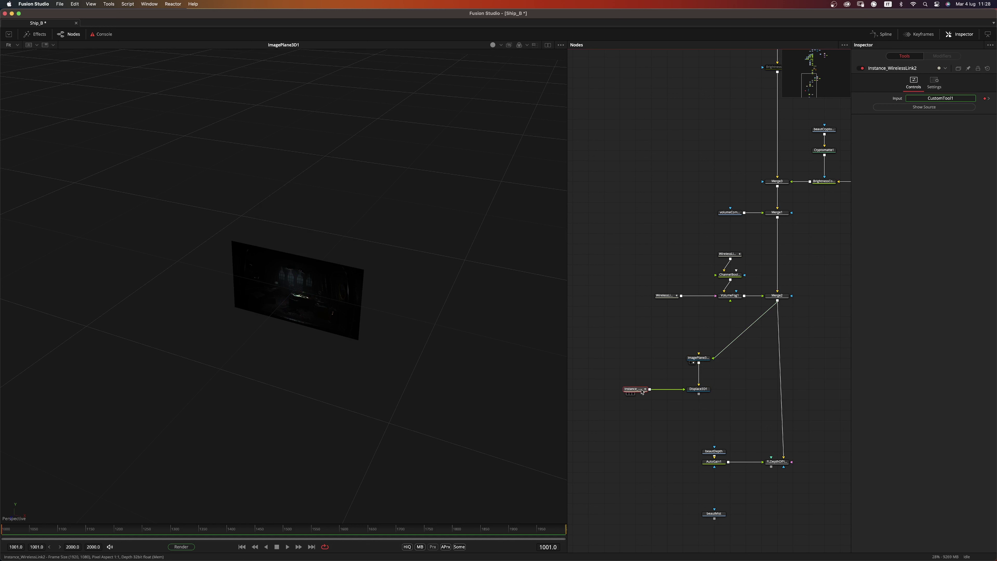
drag(698, 390, 430, 448)
scroll(534, 419, down, 3)
Set Displace3D1's channel to RGB and its mode to Absolute
click(708, 391)
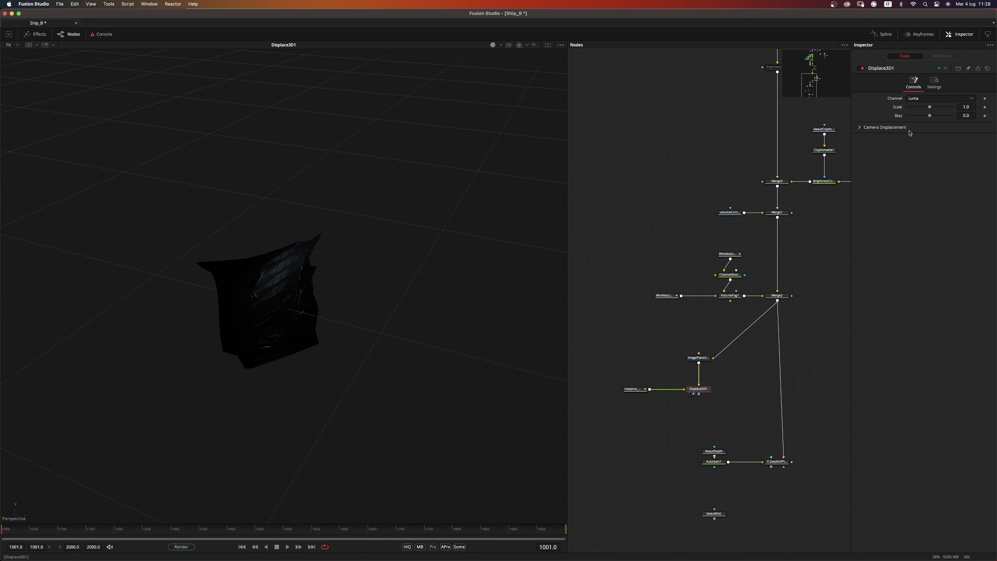
click(923, 99)
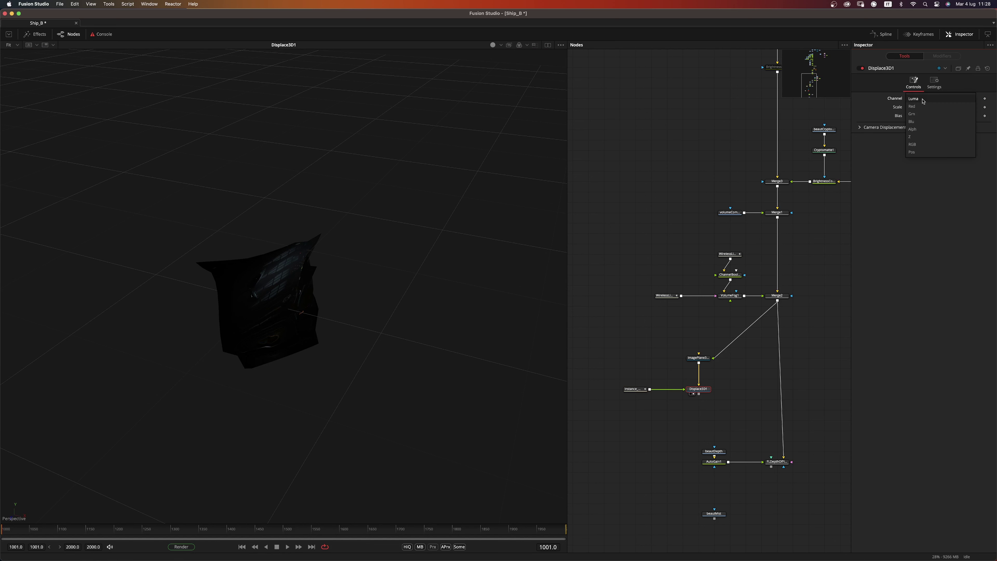
click(927, 145)
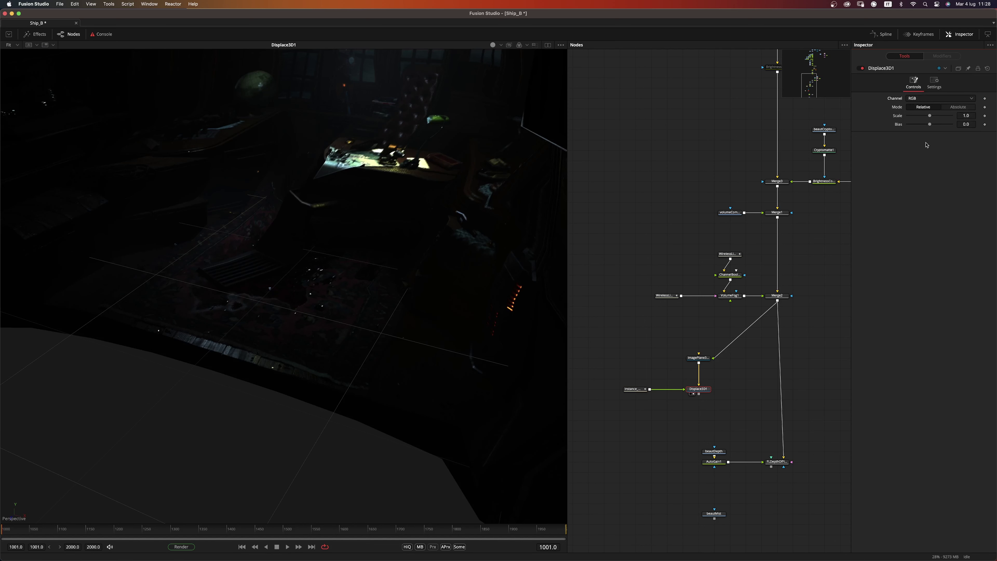
click(958, 107)
scroll(496, 327, down, 5)
drag(429, 359, 474, 312)
Examine the displaced mesh in wireframe and again in shaded display
click(501, 45)
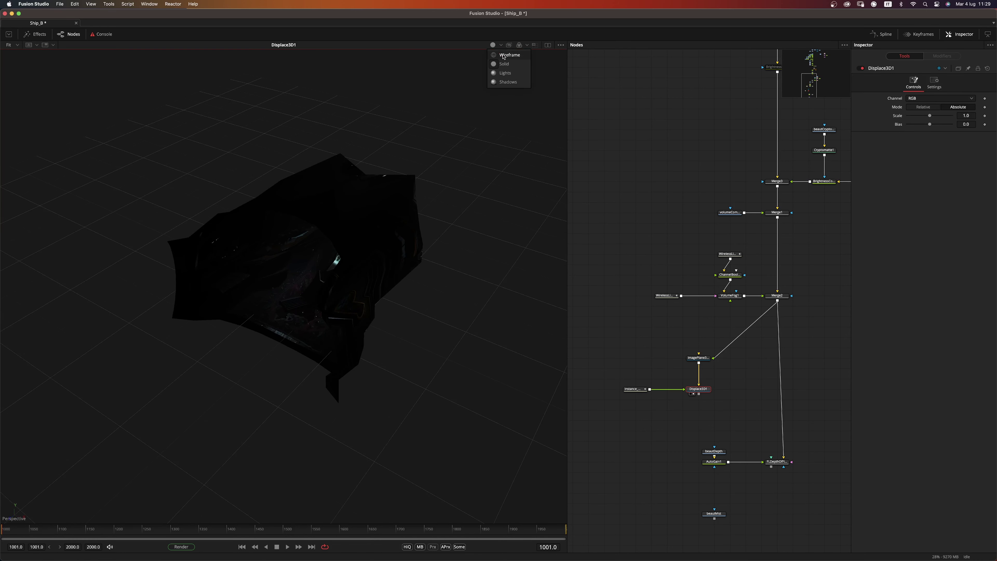
click(507, 55)
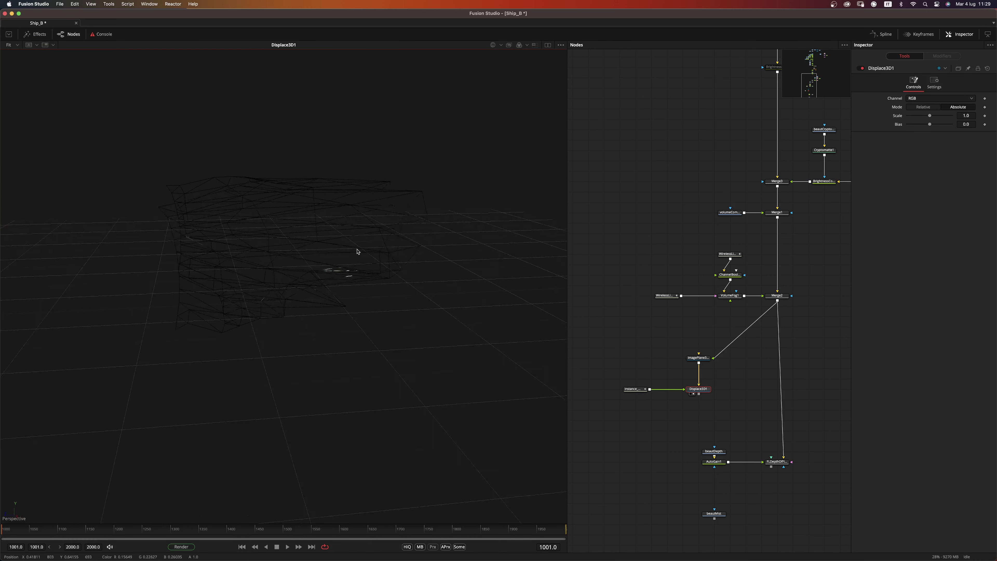
drag(364, 272, 417, 278)
click(501, 45)
click(506, 80)
mouse_move(371, 367)
mouse_down()
mouse_move(372, 293)
mouse_move(394, 317)
mouse_up()
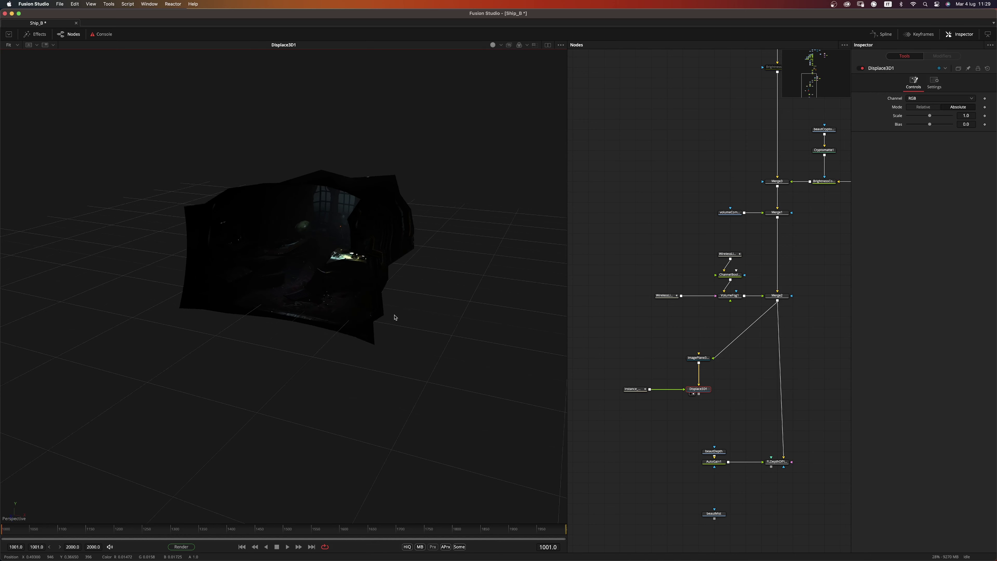
scroll(407, 309, up, 3)
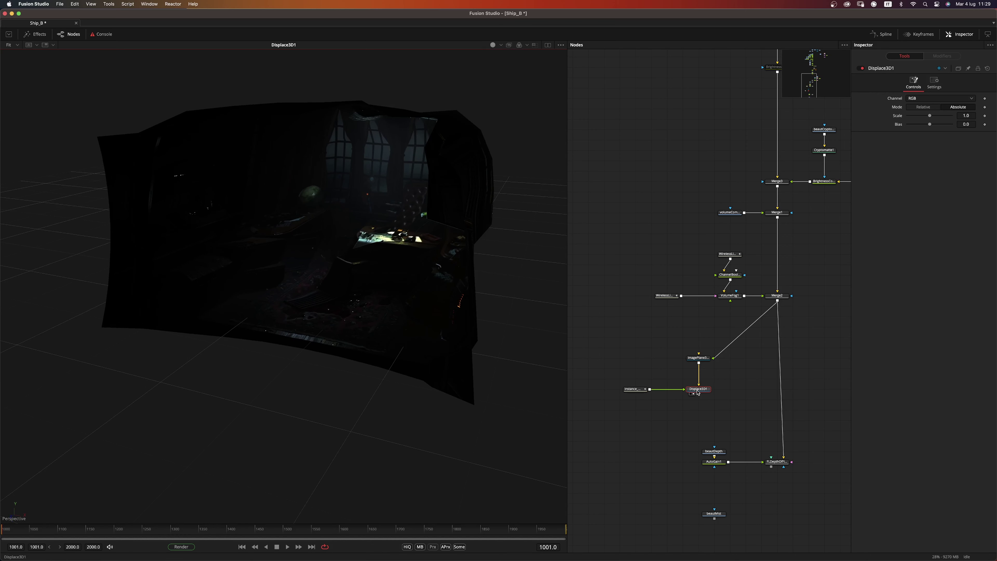
Unlock ImagePlane3D1's width and height and set its subdivisions to 1920 wide by 1080 high
click(699, 358)
click(909, 98)
click(973, 105)
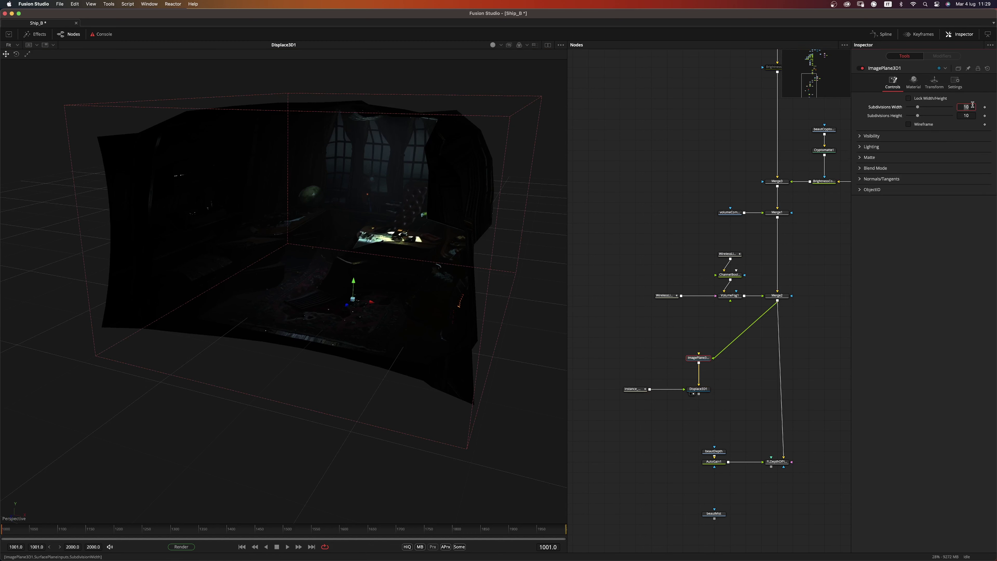
text(1920)
key(Return)
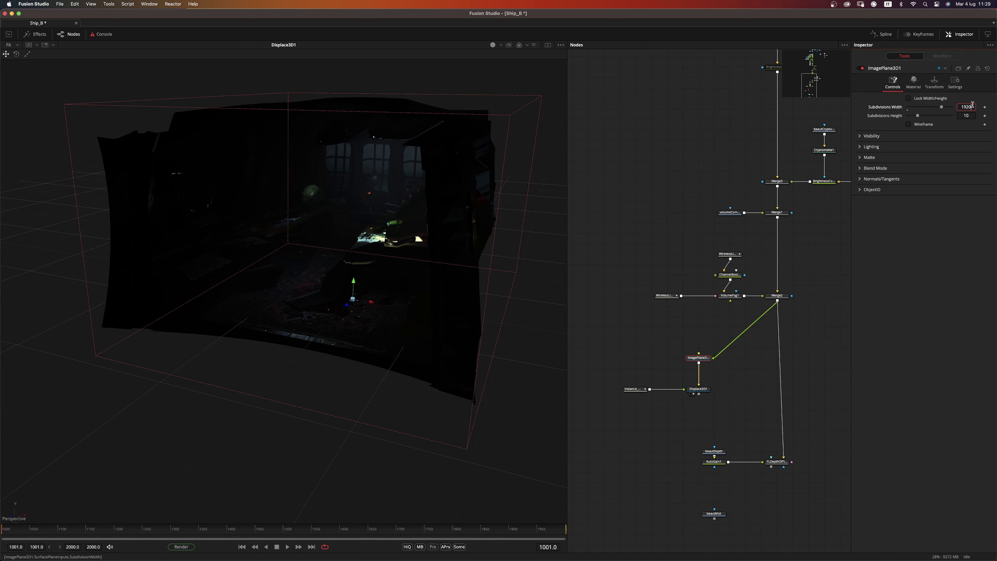
key(Tab)
text(1080)
key(Return)
drag(385, 316, 325, 332)
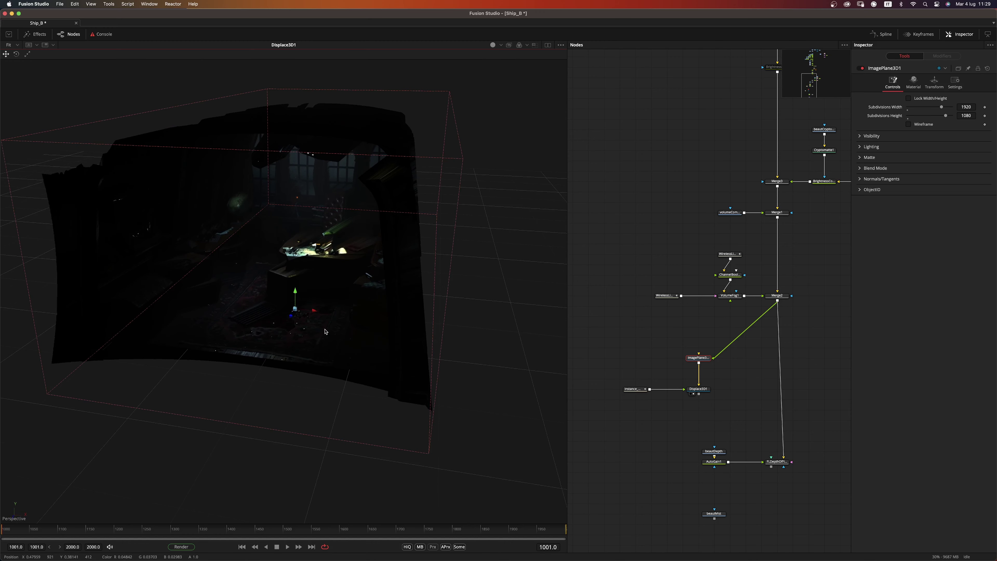
Brighten the 3D viewer's display through its global options and inspect the displaced cabin geometry
right_click(375, 329)
mouse_move(396, 385)
mouse_move(452, 385)
click(497, 385)
drag(470, 374, 393, 361)
right_click(393, 362)
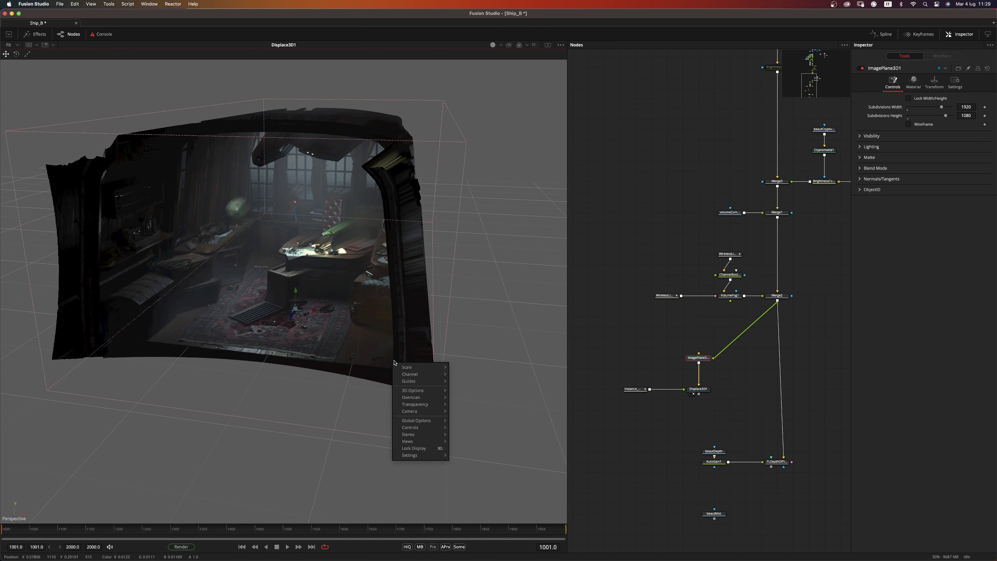
click(642, 445)
Paste an instance of WirelessLink3D1 in the node graph below Displace3D1
drag(812, 240, 734, 340)
scroll(723, 331, down, 3)
scroll(724, 331, left, 4)
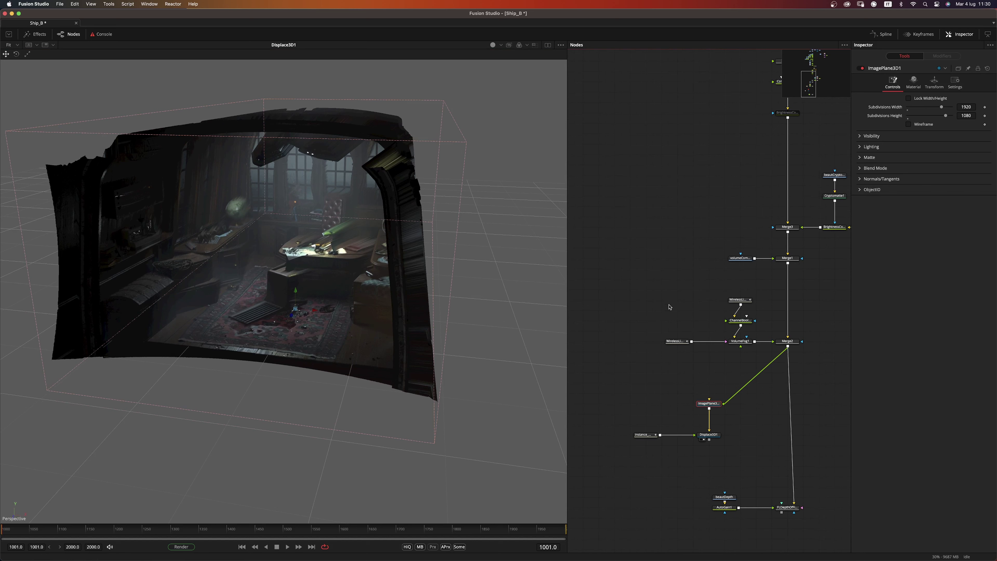
click(677, 341)
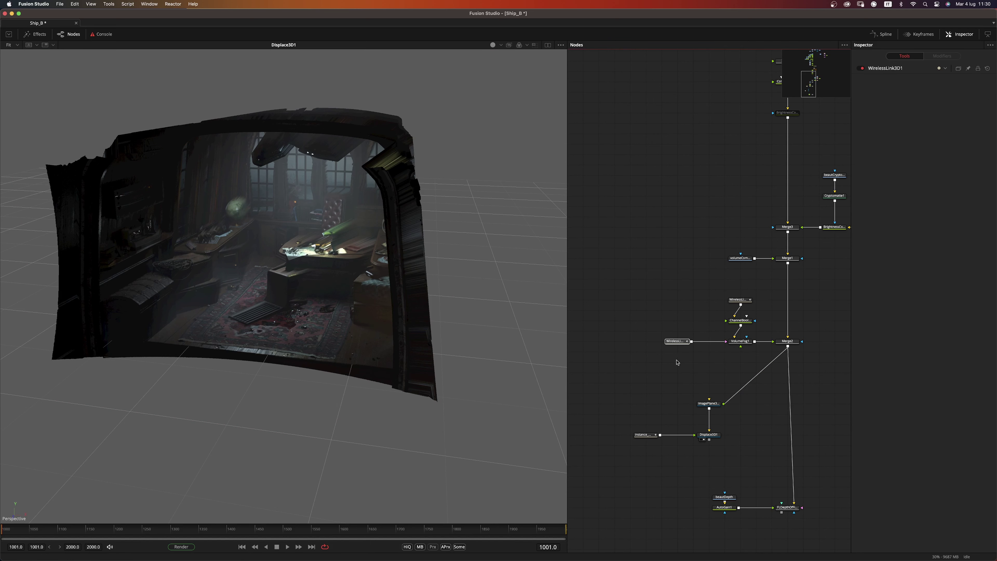
scroll(677, 362, down, 6)
scroll(677, 361, left, 1)
key(ctrl+shift+v)
Move the depth-of-field nodes further down and combine the WirelessLink3D1 instance with Displace3D1 in a Merge 3D node
drag(826, 379, 715, 469)
drag(801, 393, 801, 477)
drag(647, 363, 725, 356)
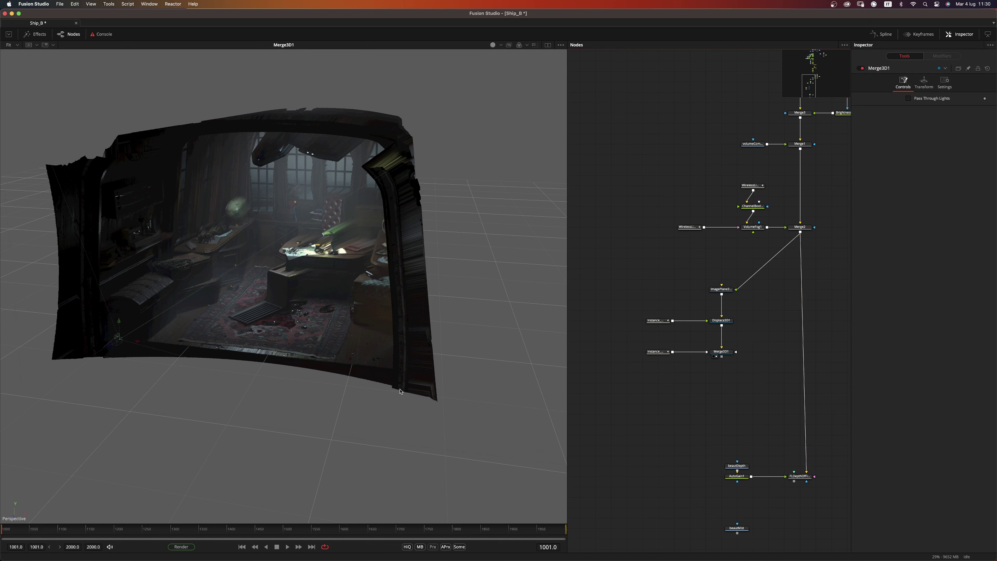
Add a Renderer 3D node below Merge3D1 and view its rendered image
key(shift+space)
text(displ)
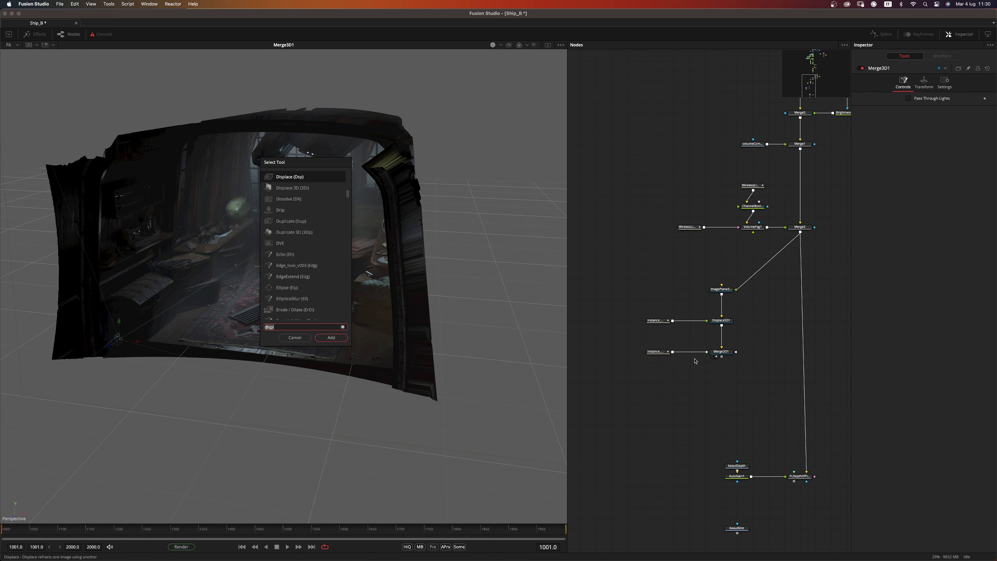
key(BackSpace)
key(BackSpace)
key(BackSpace)
key(BackSpace)
key(BackSpace)
text(ren)
key(Return)
drag(722, 357, 724, 393)
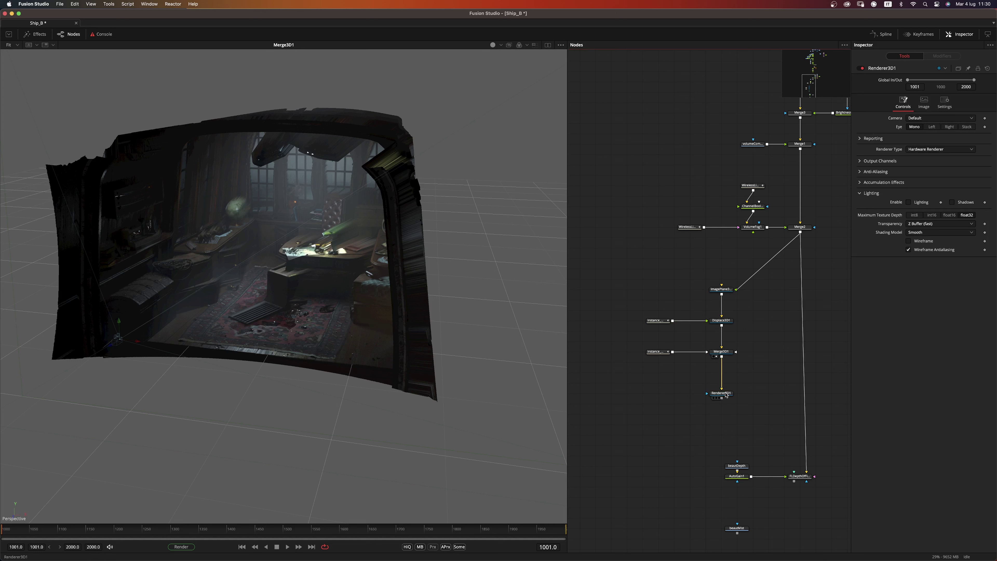
key(1)
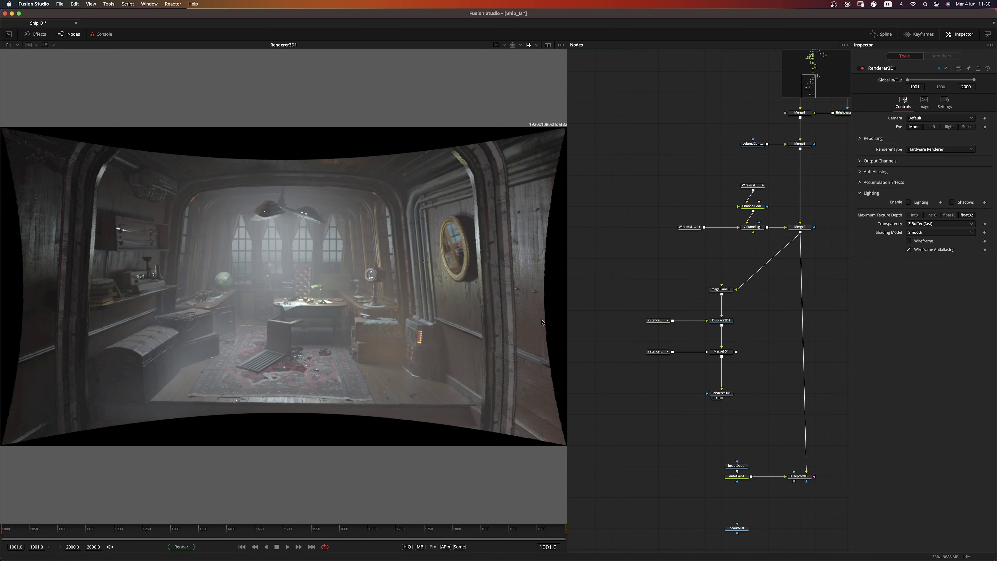
scroll(451, 236, down, 2)
drag(484, 264, 480, 266)
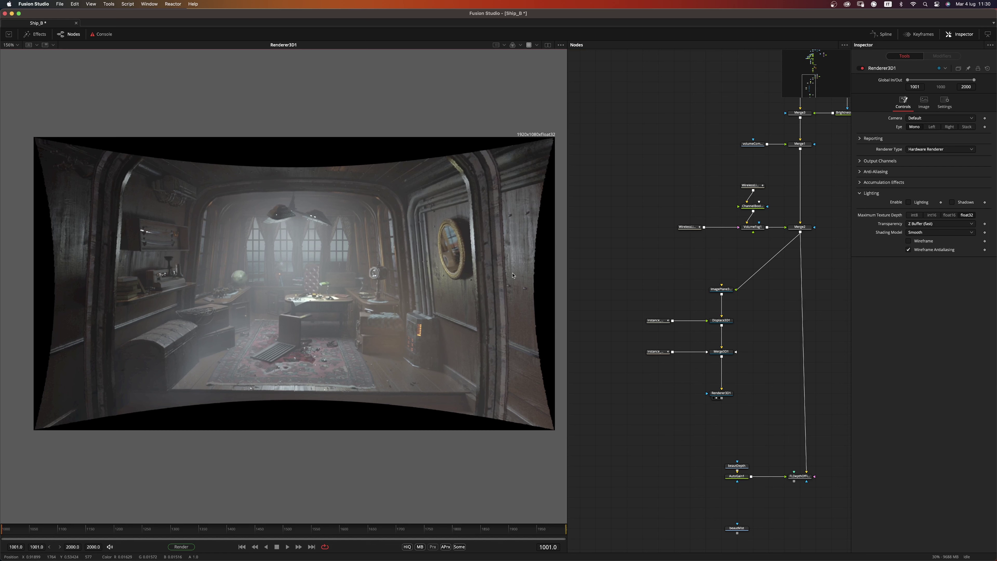
Switch the viewer's display brightening back off while viewing Renderer3D1
right_click(375, 348)
mouse_move(417, 414)
mouse_move(447, 413)
click(494, 415)
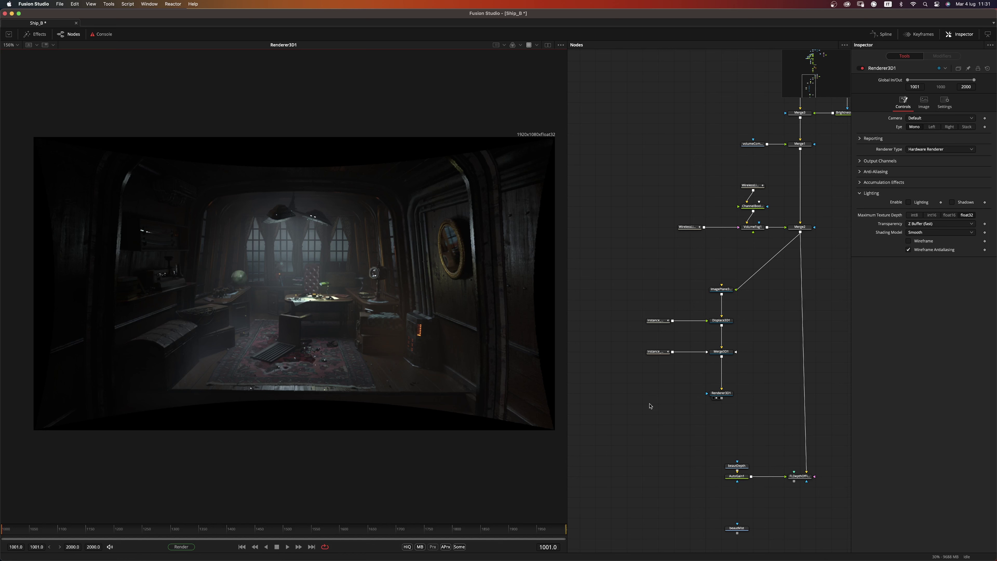
Move the stmap_camera loader from the top of the node graph to the space below Renderer3D1
scroll(650, 406, down, 6)
scroll(705, 242, up, 6)
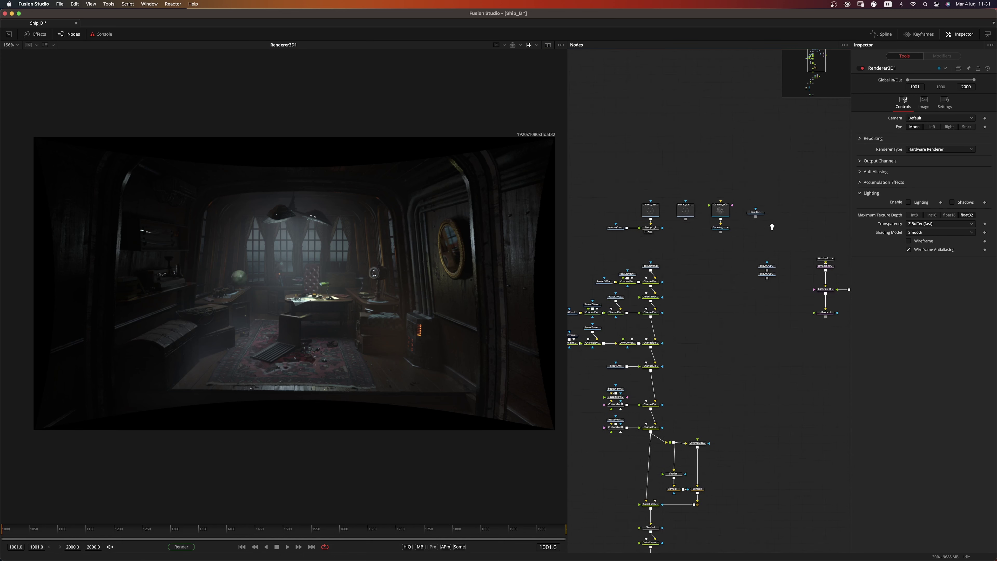
scroll(746, 227, up, 2)
click(661, 206)
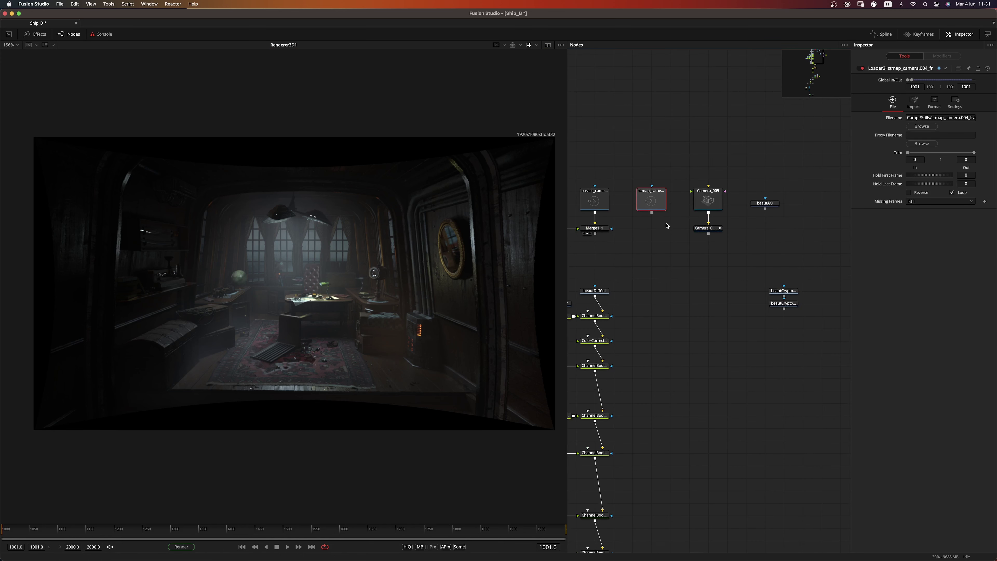
click(667, 234)
scroll(737, 279, down, 5)
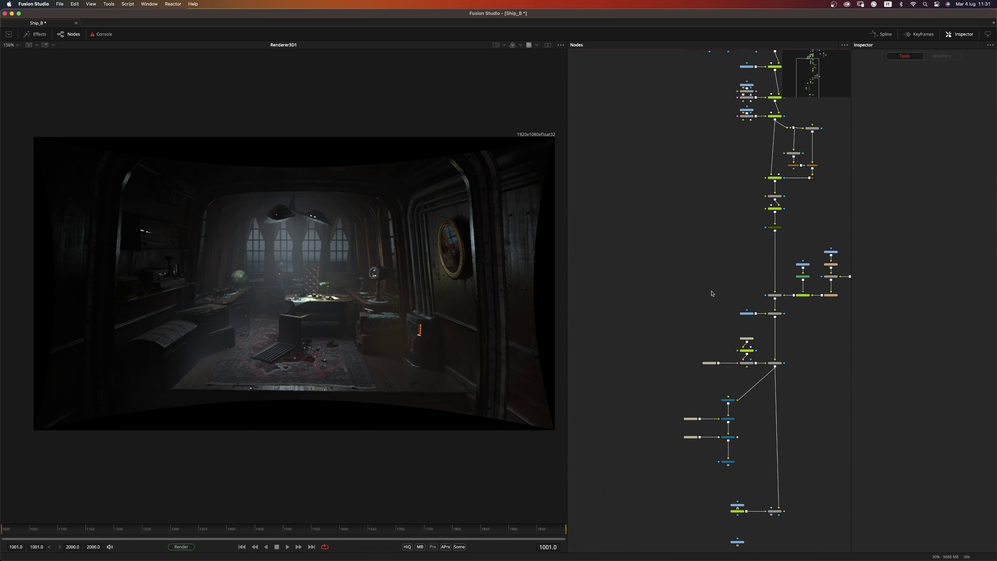
scroll(677, 363, up, 5)
click(681, 376)
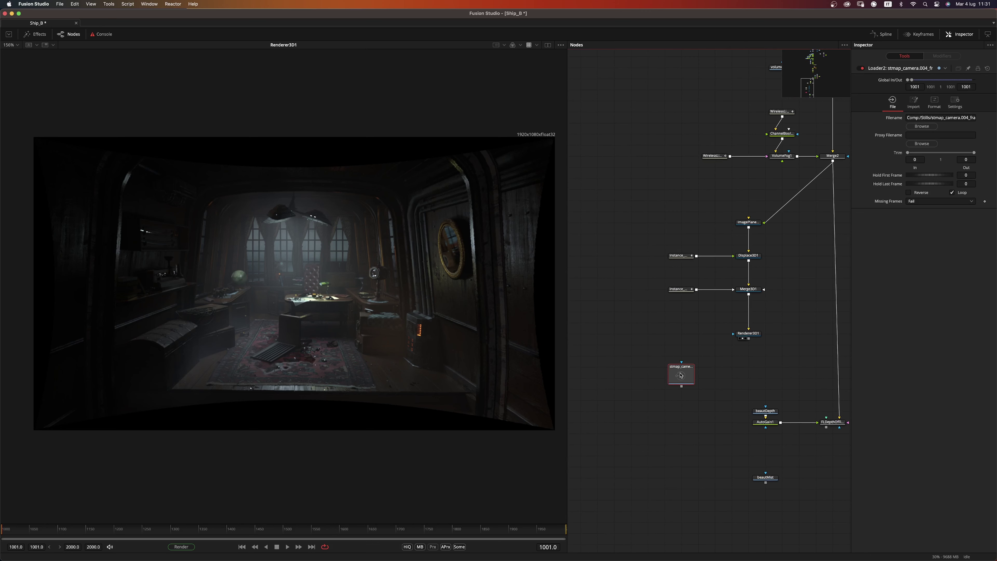
Add a Texture node below Renderer3D1, fed by the stmap_camera loader and Renderer3D1's output, and view its result
click(740, 366)
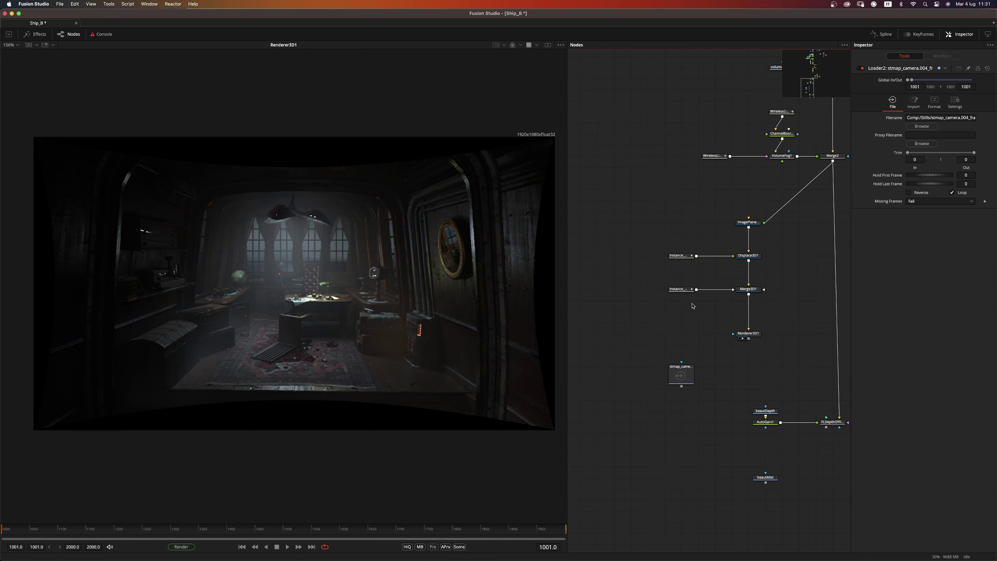
key(shift+space)
text(text)
key(Down)
key(Down)
key(Return)
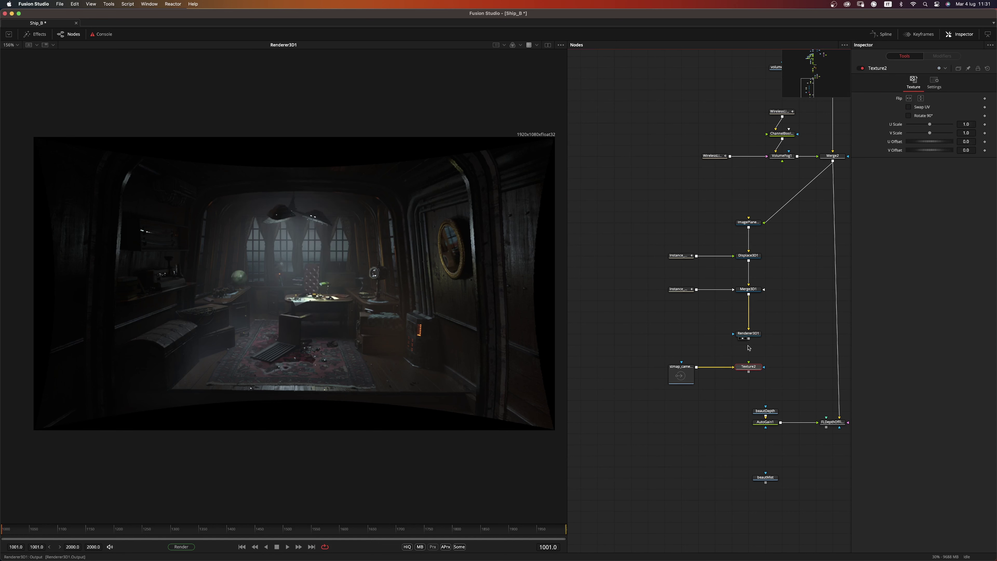
drag(748, 338, 749, 362)
key(1)
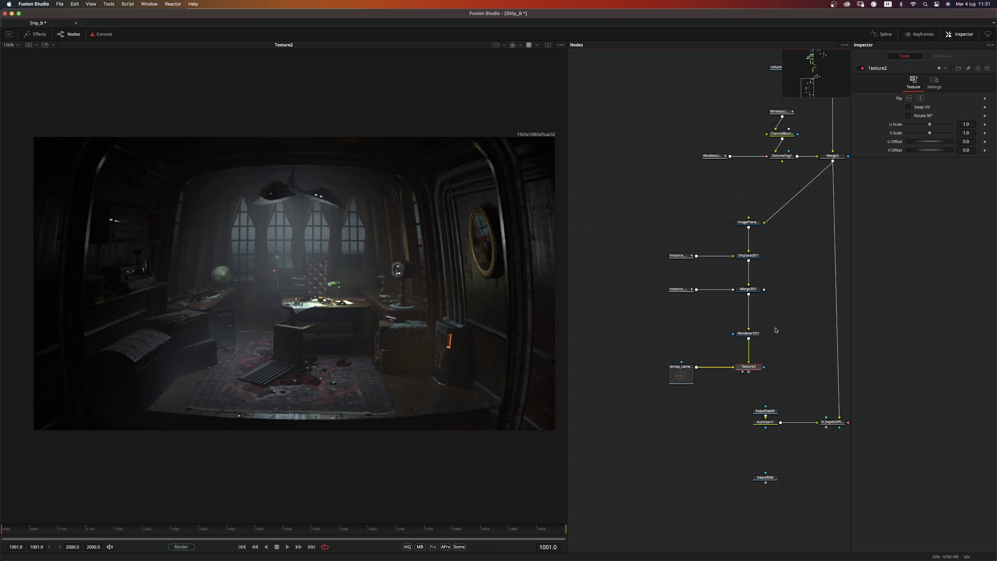
Disable both the LowQ and HiQ anti-aliasing for the RGBA channel in Renderer3D1
click(748, 333)
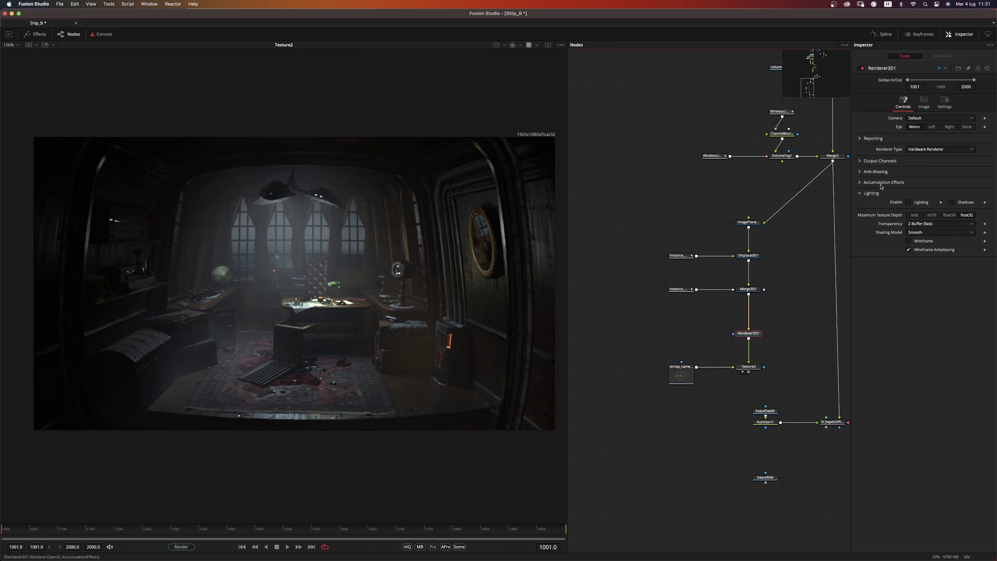
click(862, 183)
click(862, 175)
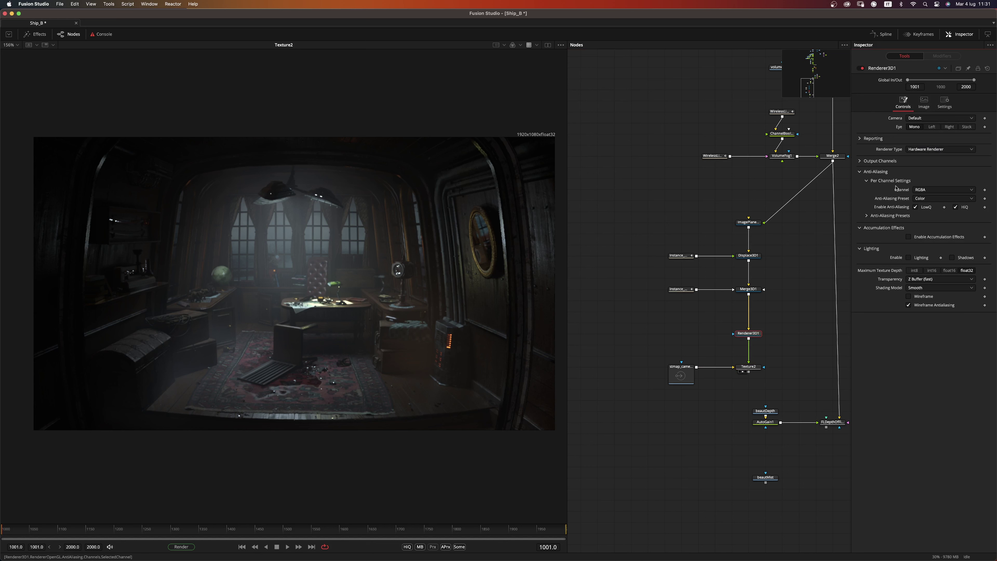
click(964, 208)
click(867, 216)
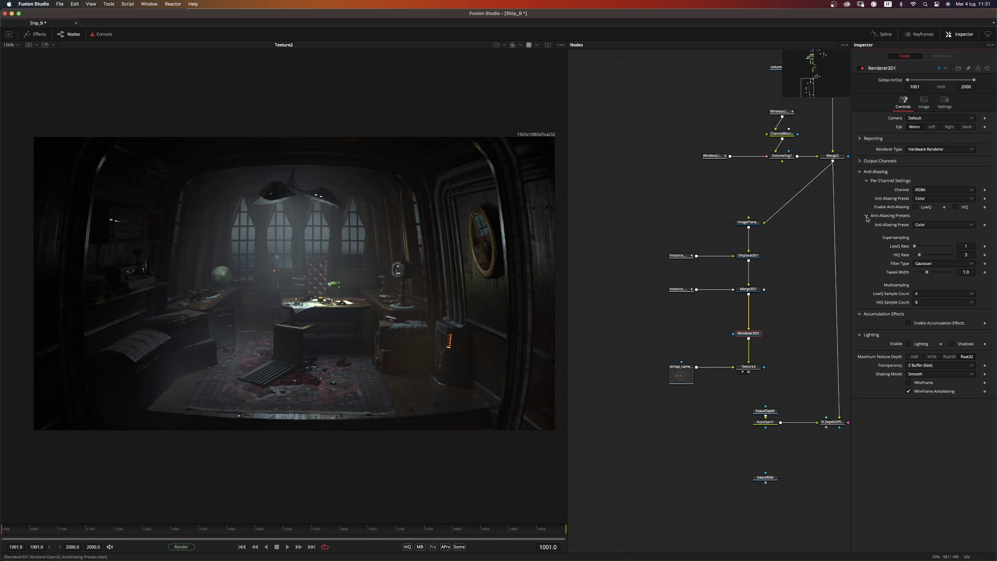
click(867, 216)
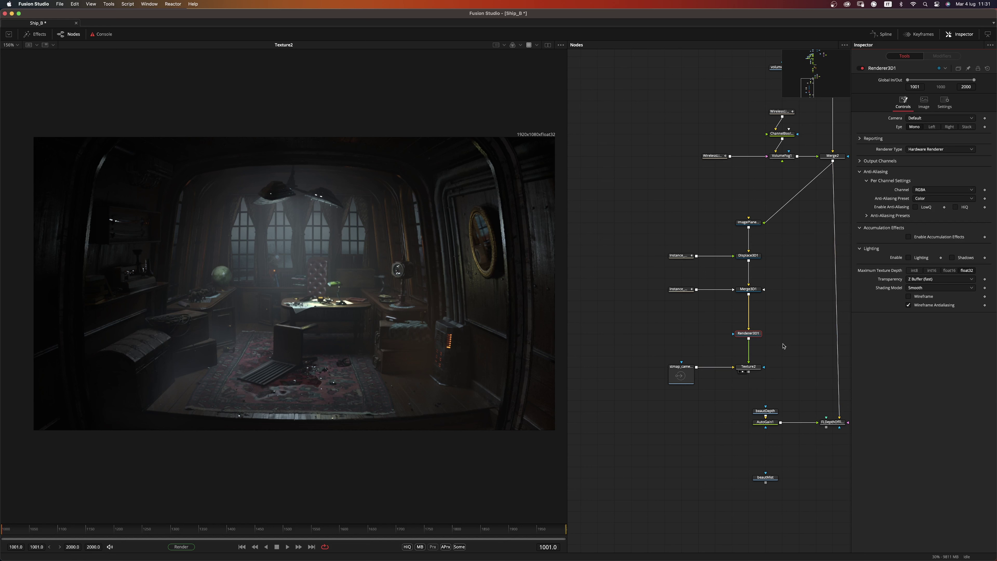
Set Camera_005's focal plane to 3.567 while viewing the camera together with the Merge3D1 geometry in the 3D viewer
scroll(680, 403, down, 3)
scroll(680, 403, up, 5)
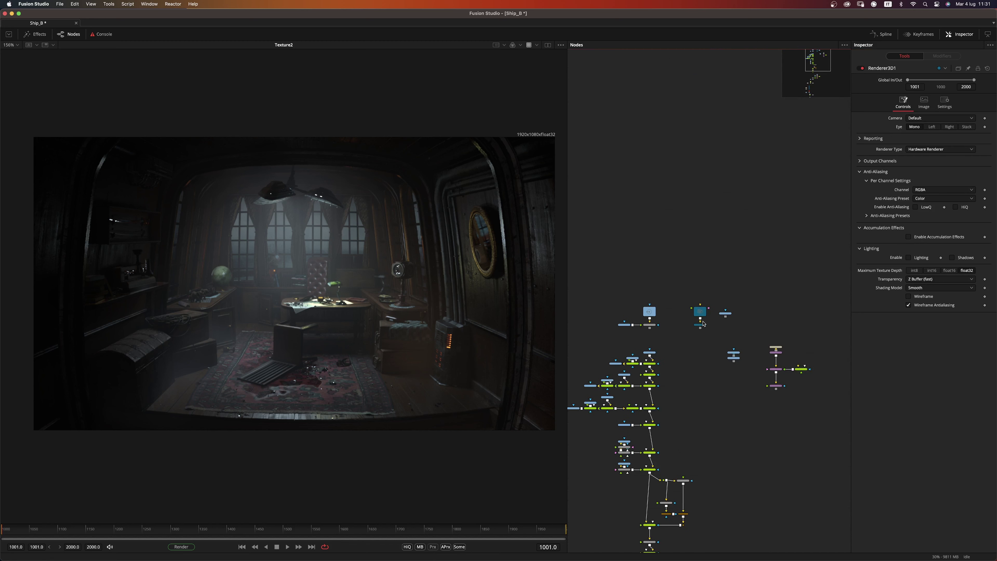
drag(711, 324, 329, 399)
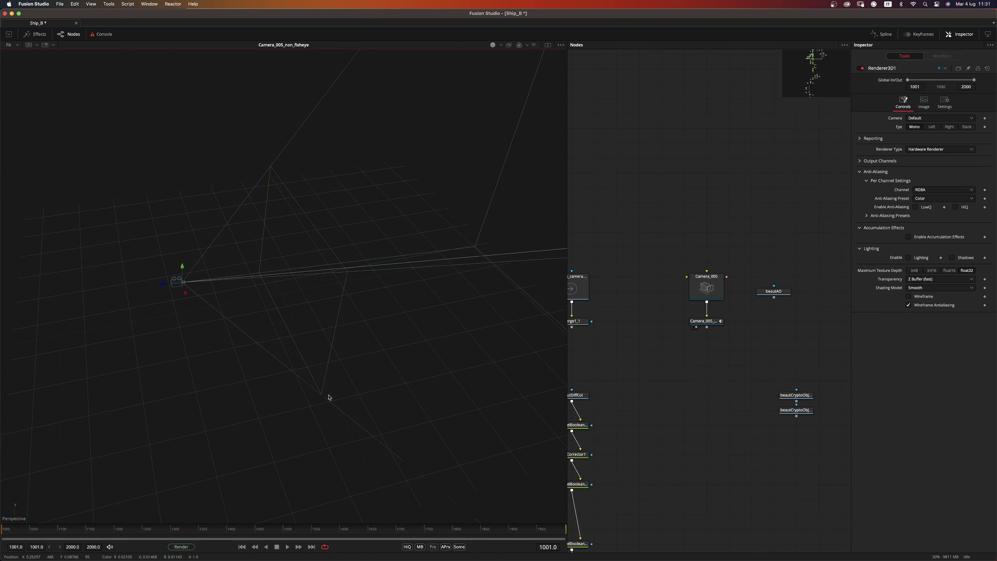
click(701, 322)
click(707, 288)
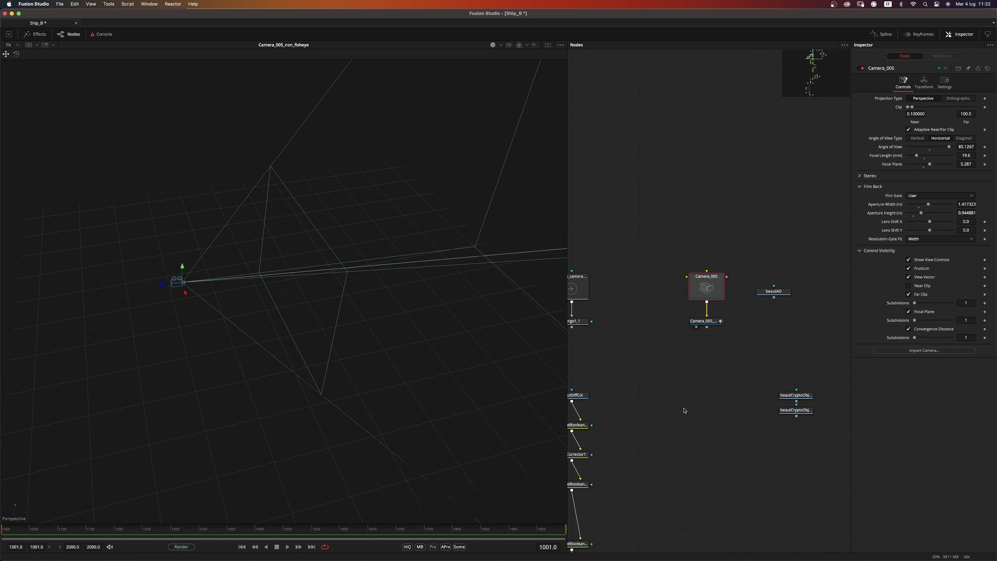
scroll(685, 410, down, 10)
scroll(649, 430, up, 6)
drag(685, 292, 367, 414)
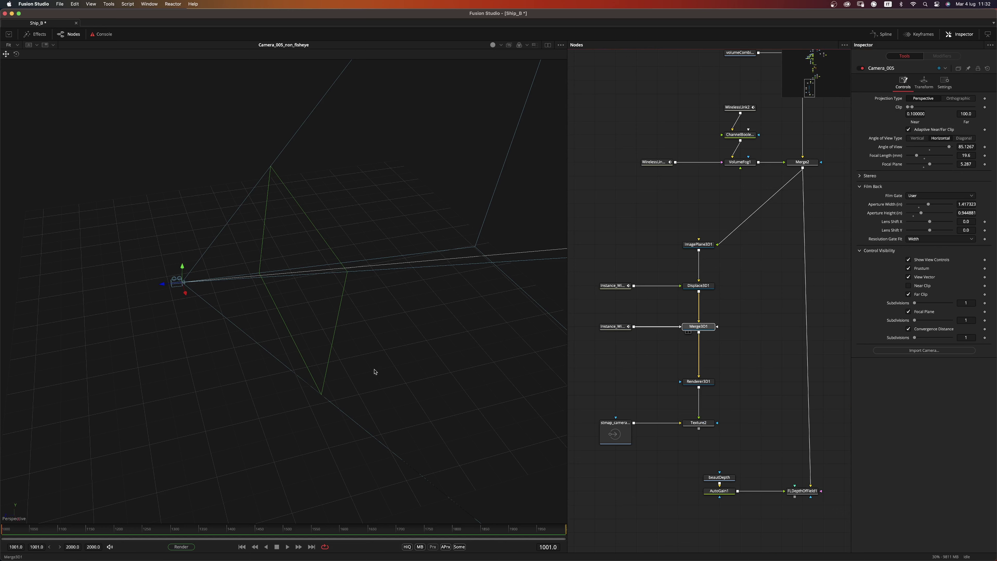
drag(378, 363, 388, 228)
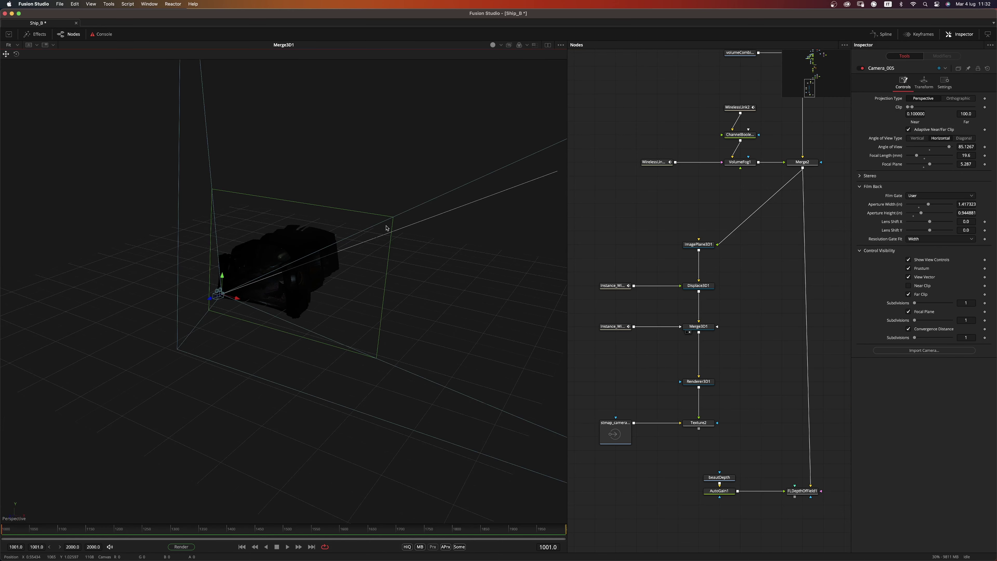
drag(380, 318, 310, 314)
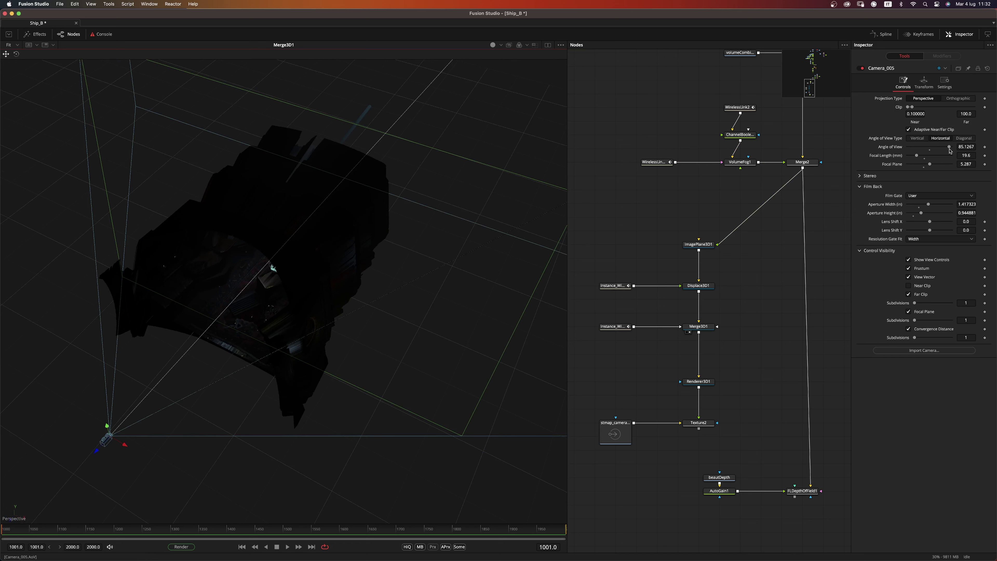
drag(930, 165, 928, 165)
drag(343, 373, 407, 349)
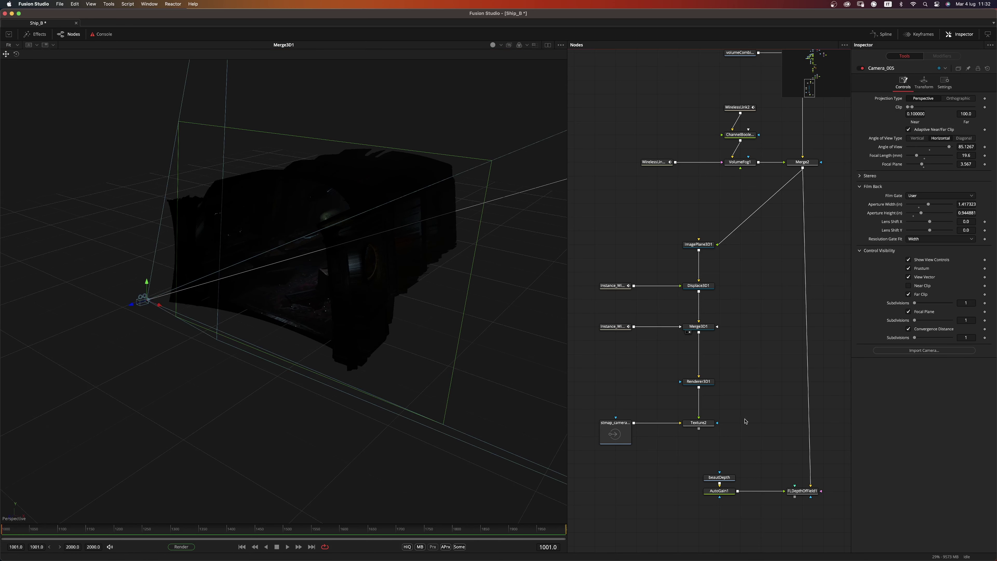
View Texture2 and enable Accumulation Effects with depth of field in Renderer3D1
click(704, 424)
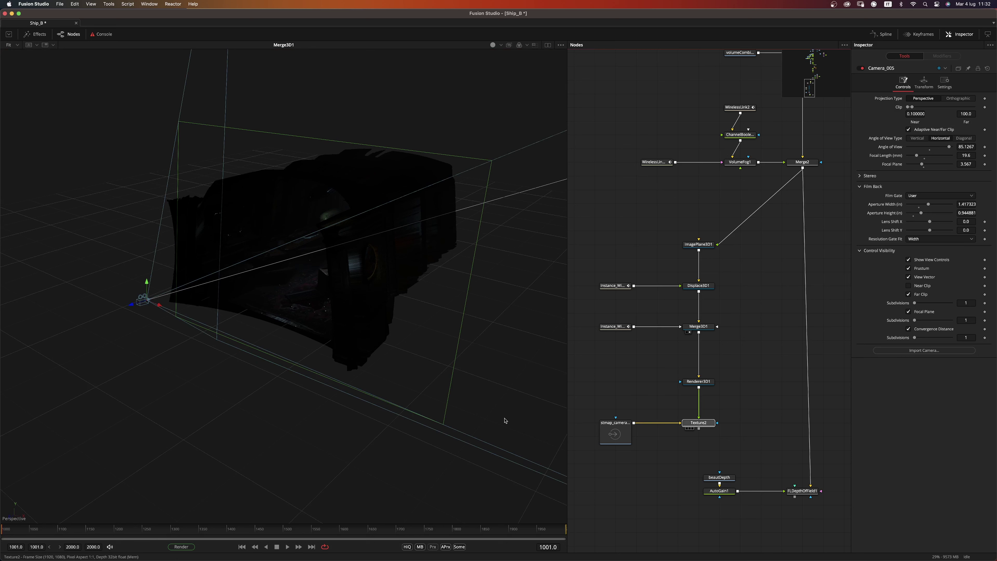
key(1)
click(707, 382)
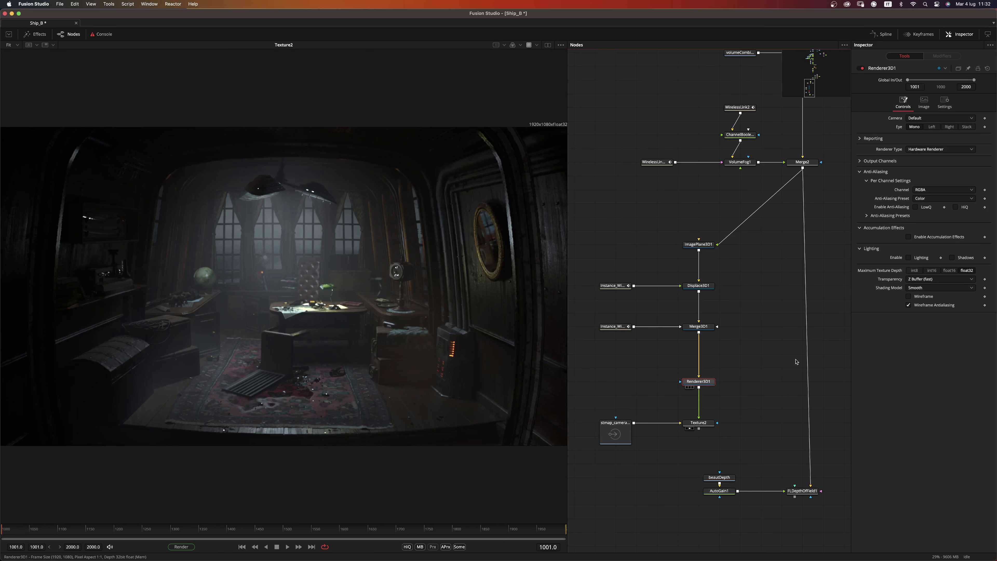
click(909, 237)
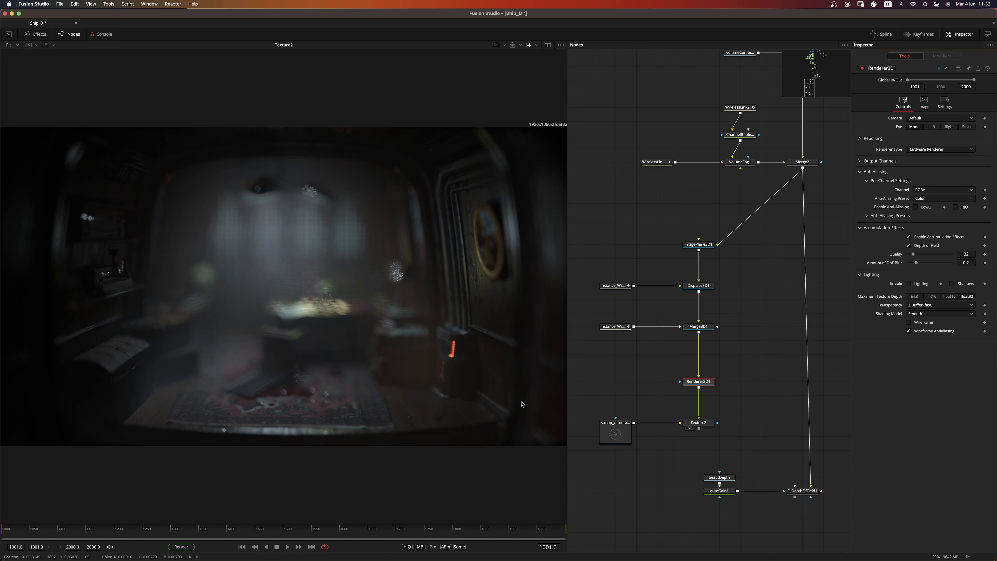
Set Camera_005's focal plane to 4.0173 while viewing the Texture2 image
drag(726, 353, 730, 371)
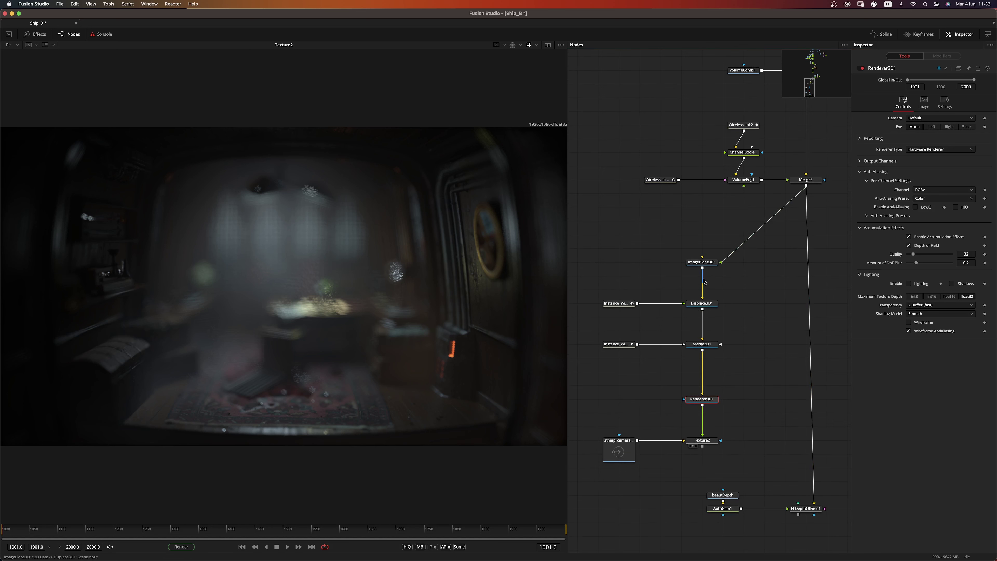
scroll(655, 399, down, 5)
scroll(710, 283, up, 12)
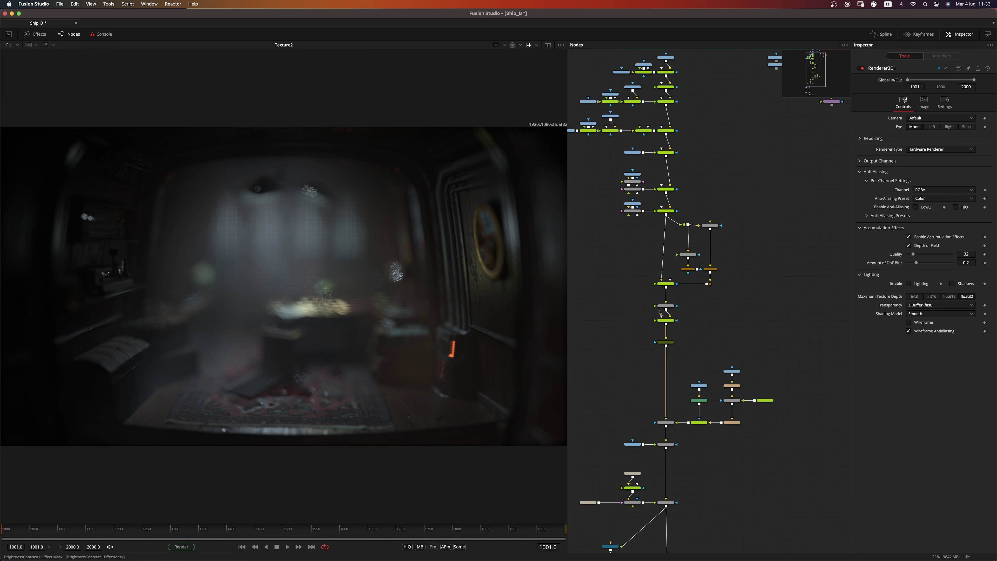
scroll(685, 271, up, 5)
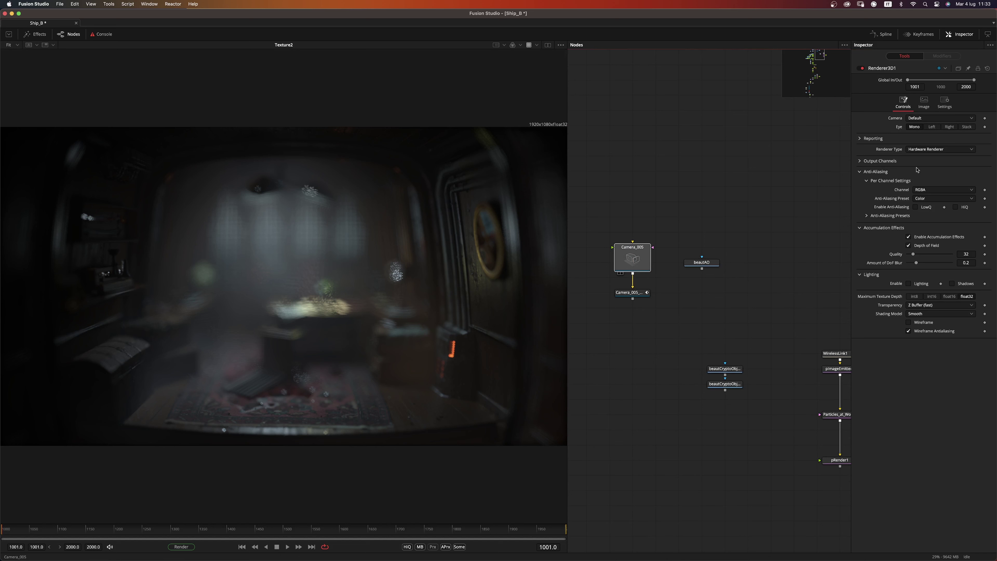
drag(922, 165, 923, 165)
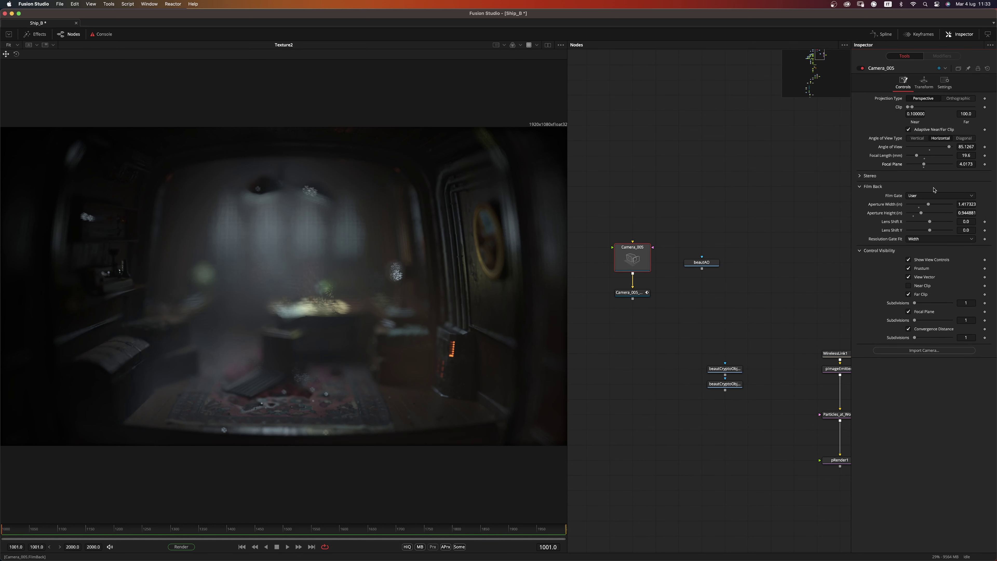
Reduce Renderer3D1's amount of DoF blur to 0.063
drag(618, 416, 661, 337)
scroll(661, 337, down, 15)
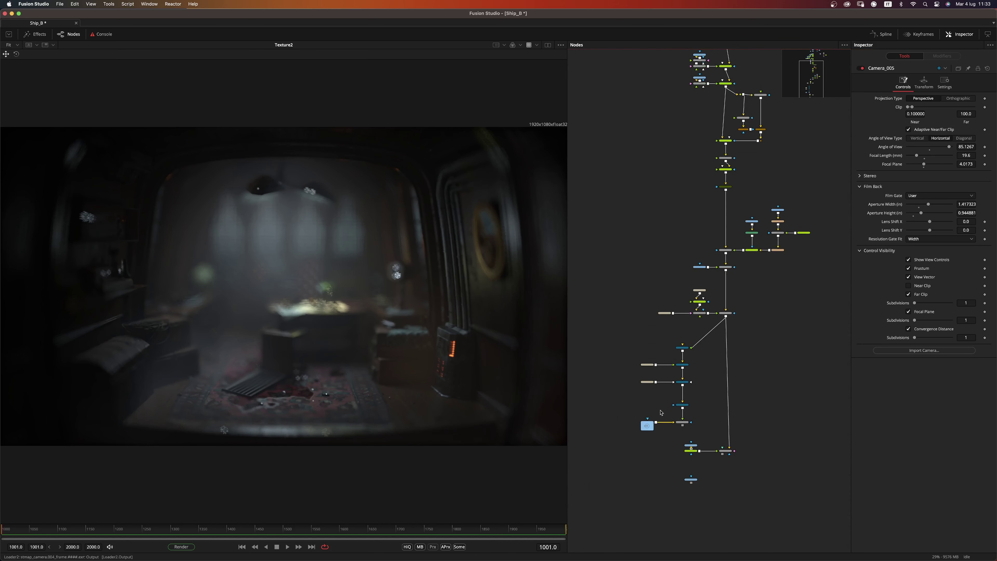
scroll(658, 429, up, 5)
click(730, 354)
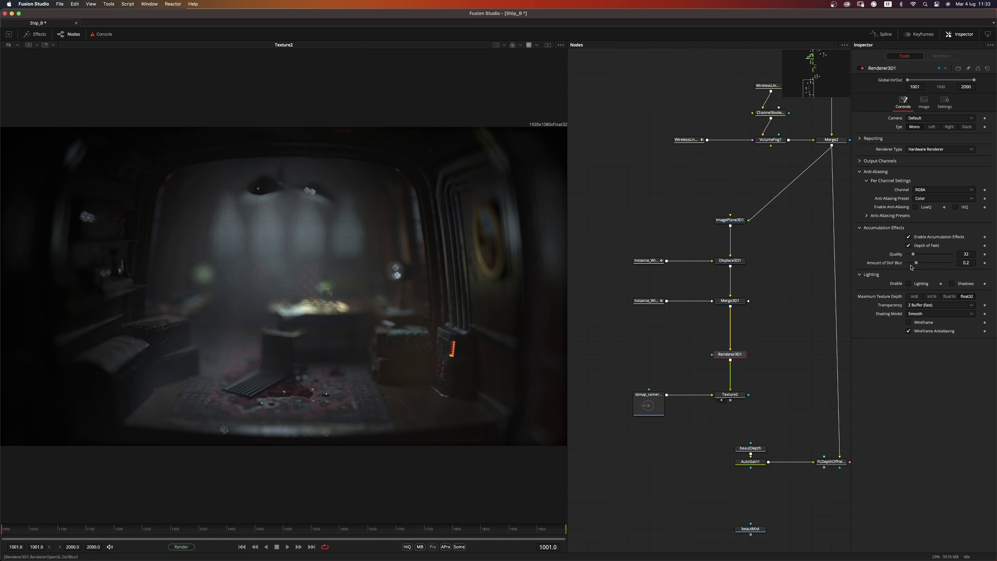
drag(916, 263, 910, 268)
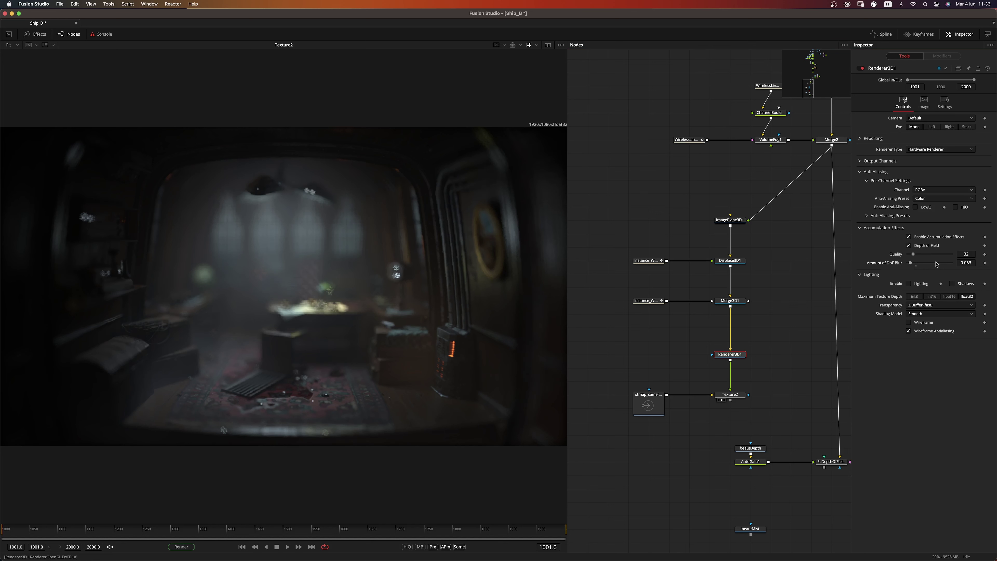
Set Renderer3D1's depth-of-field quality to 128 and its amount of DoF blur to 0.039
click(973, 255)
text(2)
key(Return)
double_click(974, 255)
text(128)
key(Return)
double_click(973, 255)
text(128)
drag(910, 262, 909, 266)
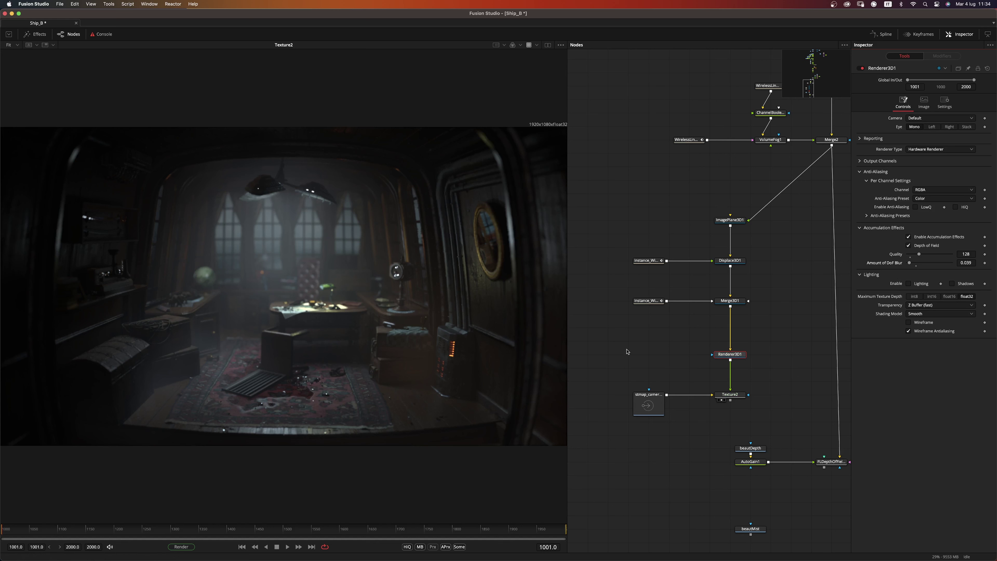
View the FLDepthOfField1 result and compare the images in the viewer's A and B buffers
click(731, 396)
drag(811, 503, 715, 437)
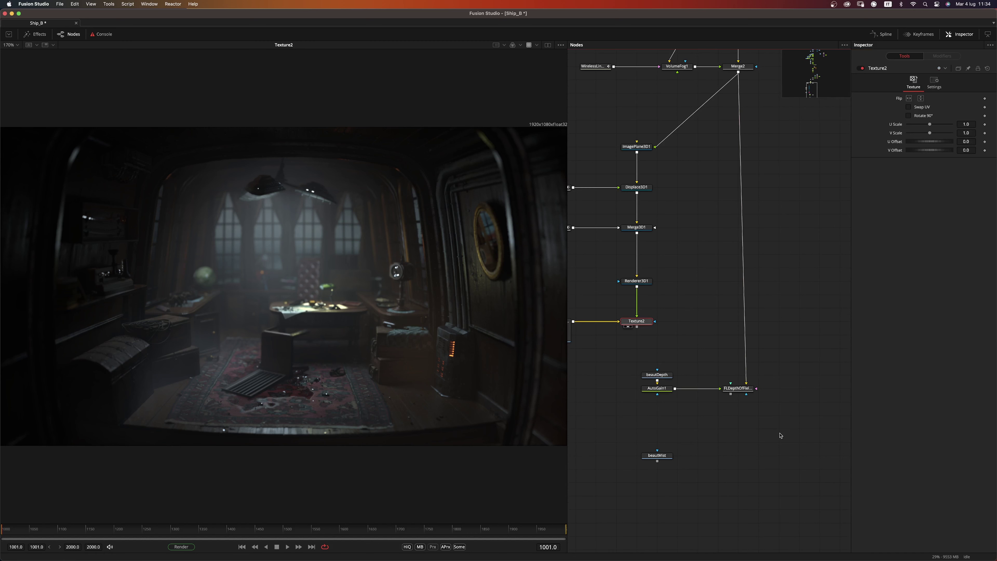
drag(737, 390, 346, 398)
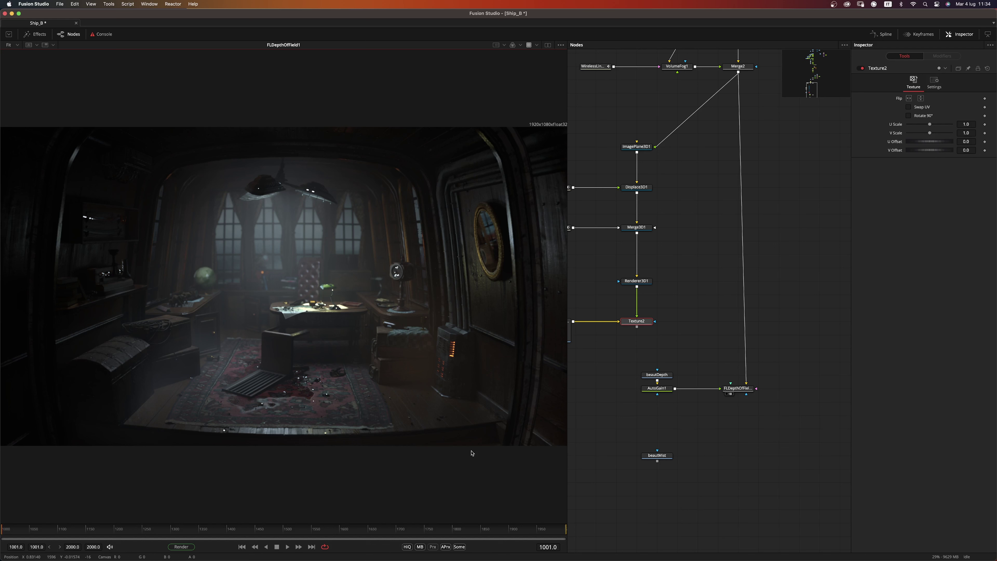
key(period)
key(period)
key(comma)
key(period)
Insert an Oidn Denoiser node directly after ChannelBooleans3_2, the node that adds the beautEmit pass
click(812, 63)
click(747, 266)
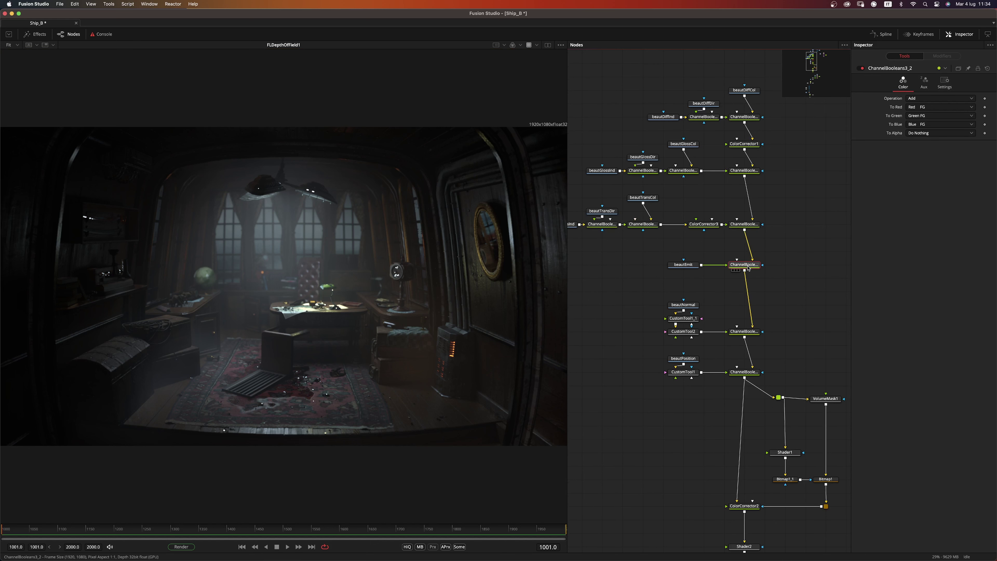
key(shift+space)
text(oidn)
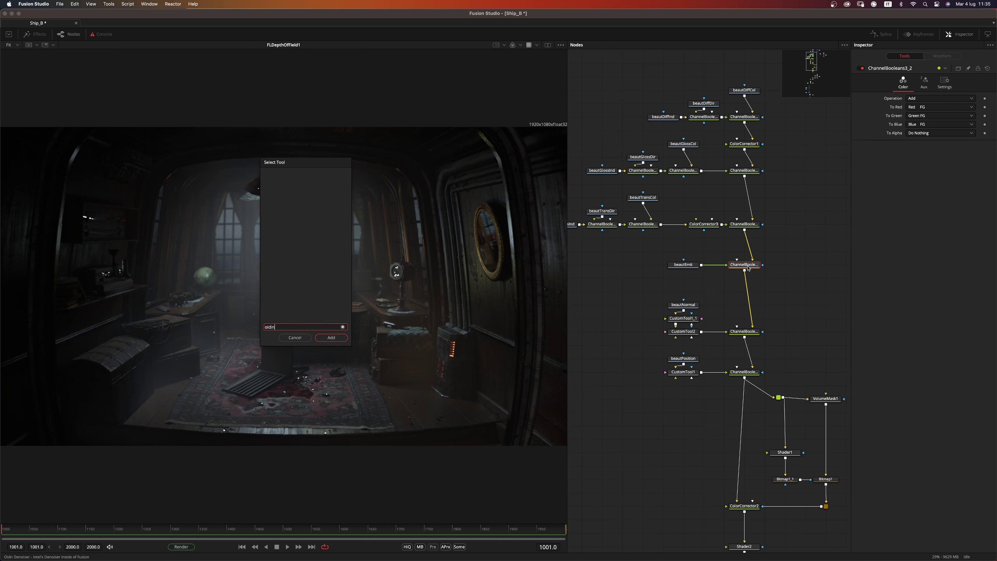
key(BackSpace)
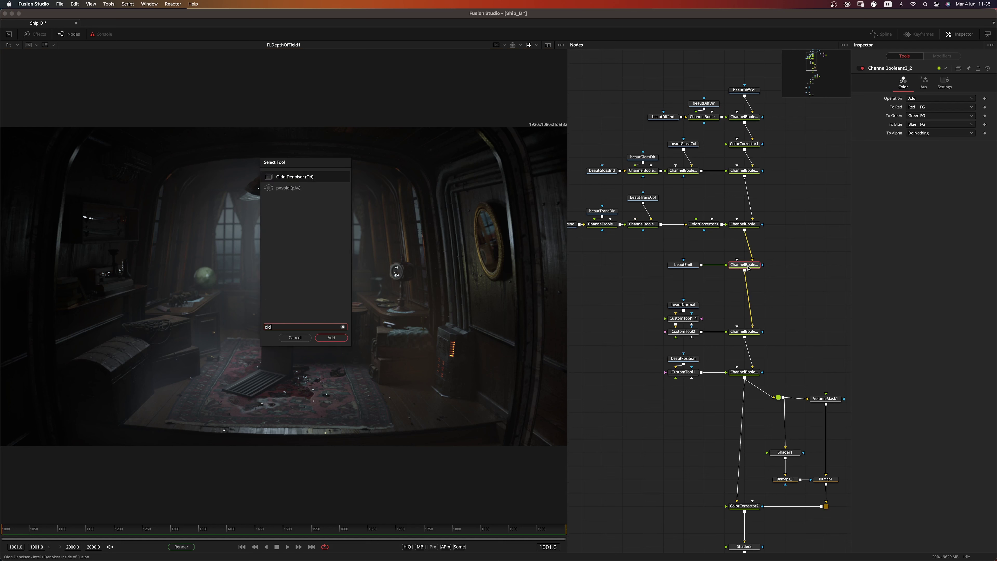
key(Return)
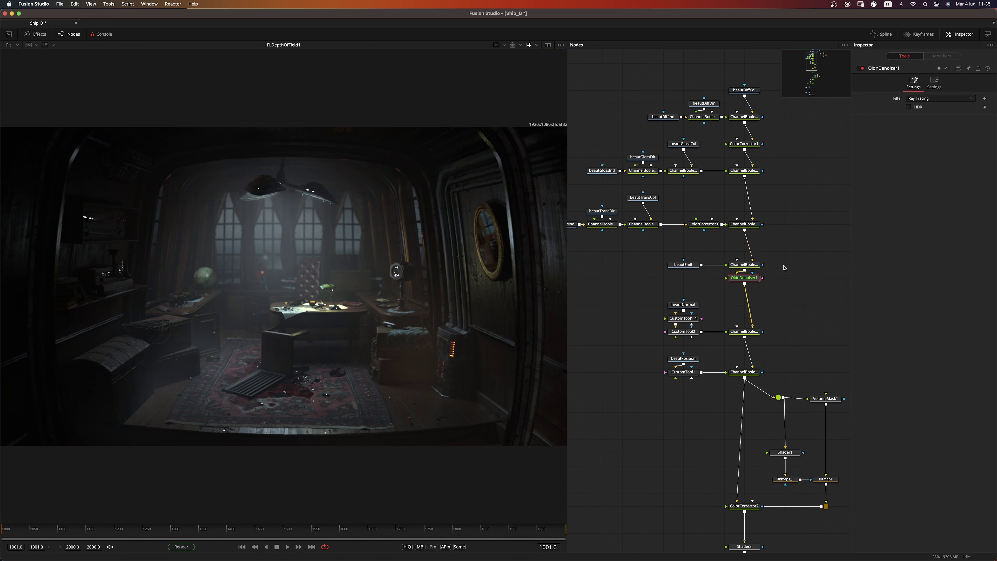
Add a Cineon Log node after FLDepthOfField1 and set its mode to Lin to Log
click(812, 96)
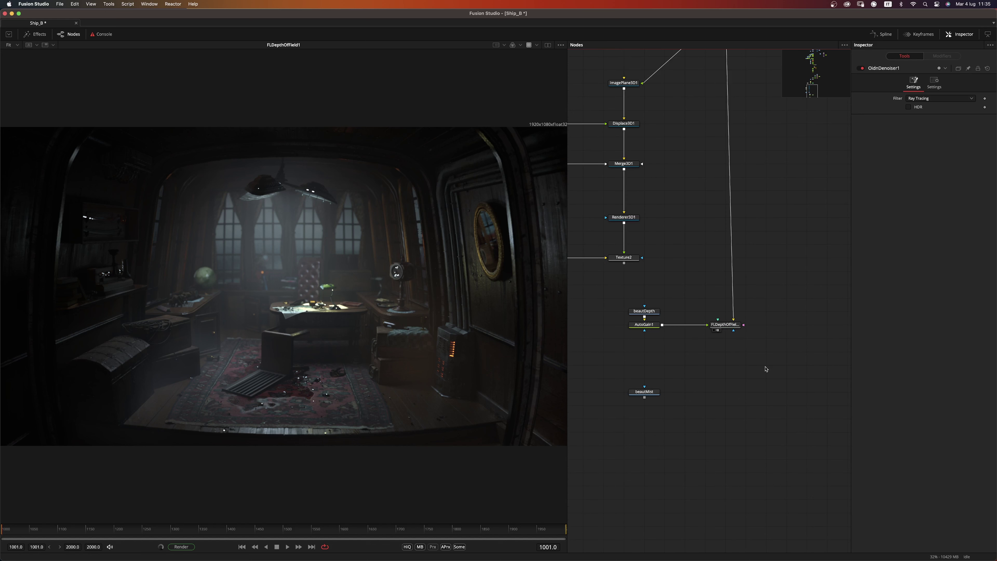
click(729, 328)
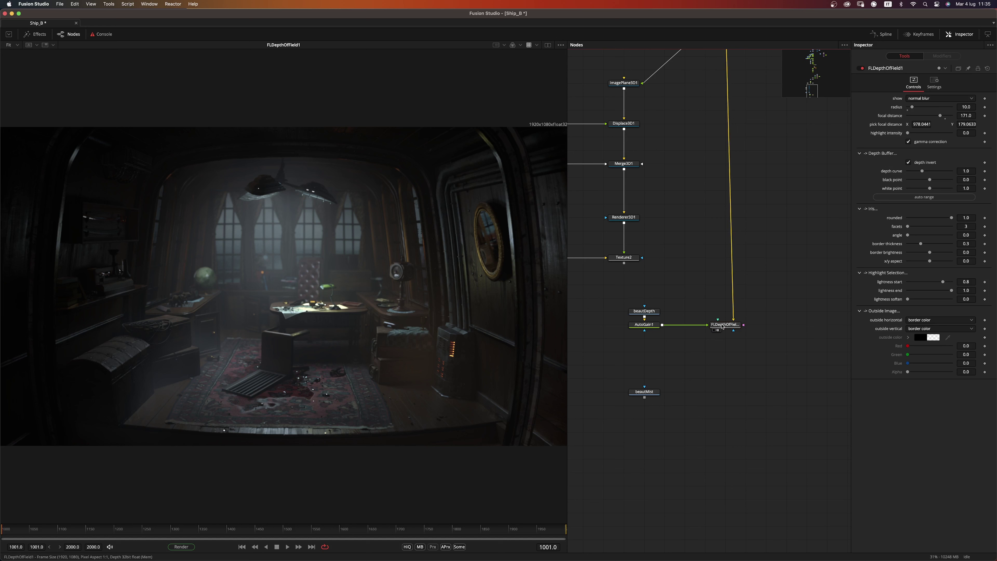
key(shift+space)
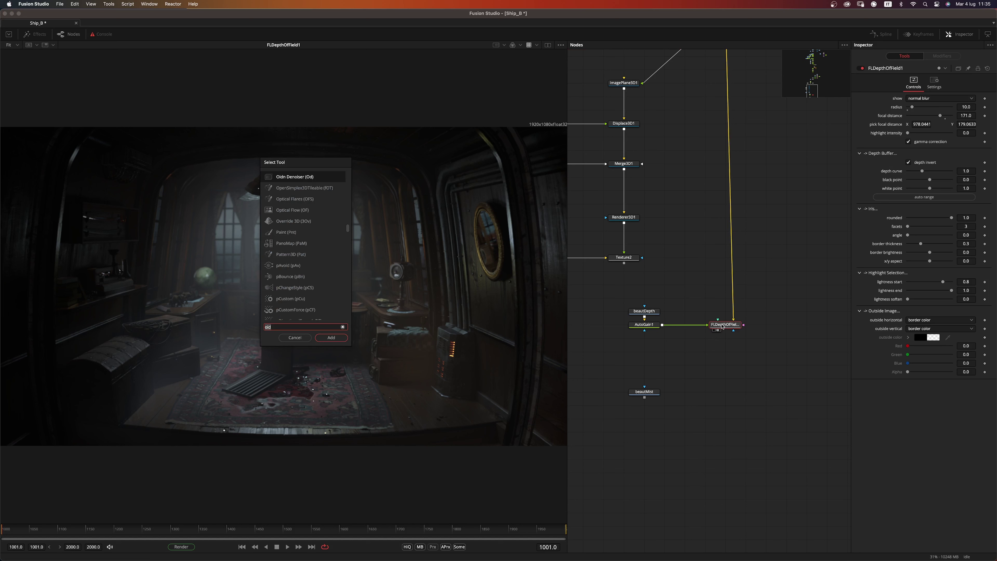
text(log)
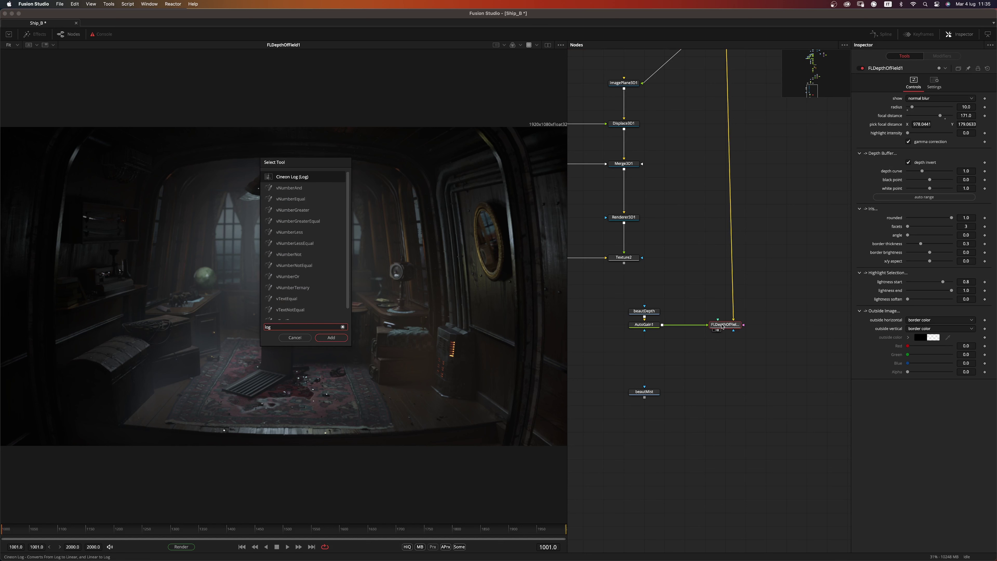
key(Return)
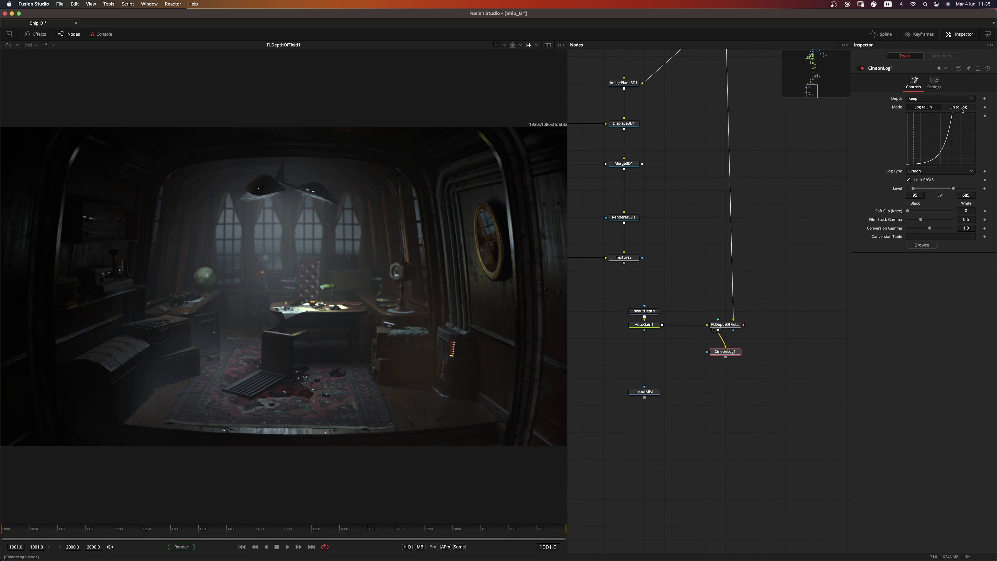
click(960, 108)
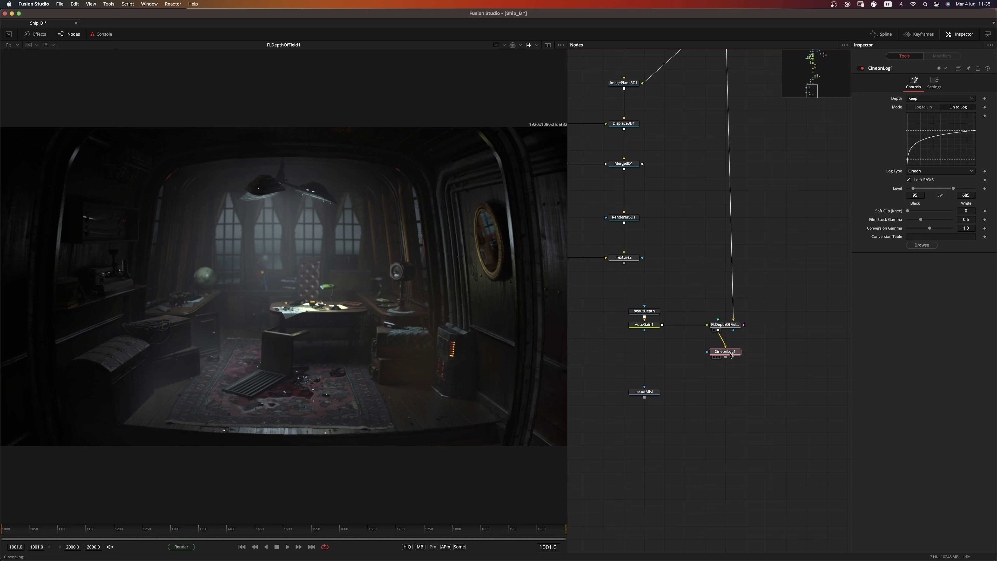
Add a Sharpen node directly after CineonLog1
key(shift+space)
text(shar)
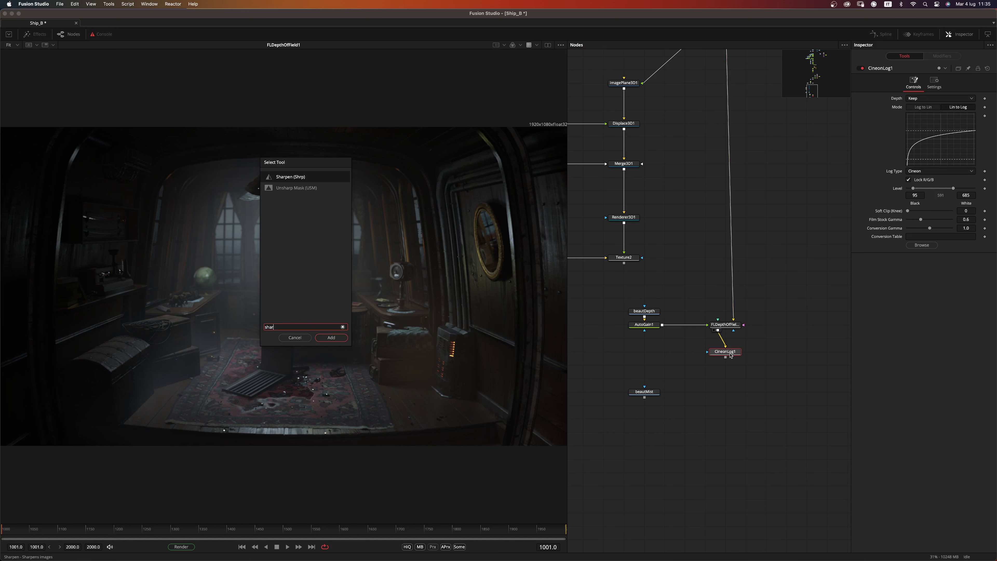
key(Return)
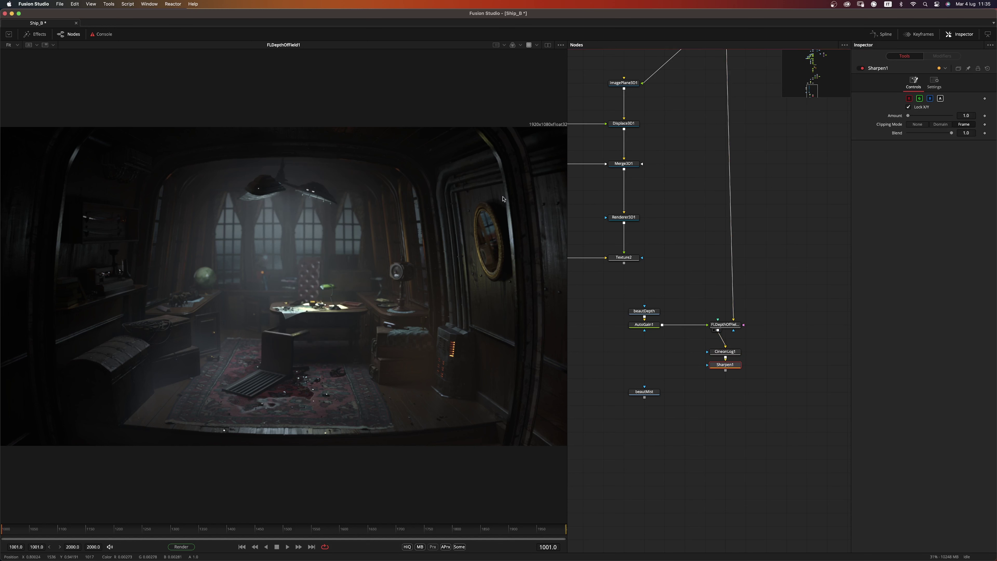
Paste a copy of CineonLog1 after Sharpen1 and set the copy's mode to Log to Lin
click(725, 351)
drag(735, 365, 736, 405)
click(738, 380)
key(super+v)
click(923, 106)
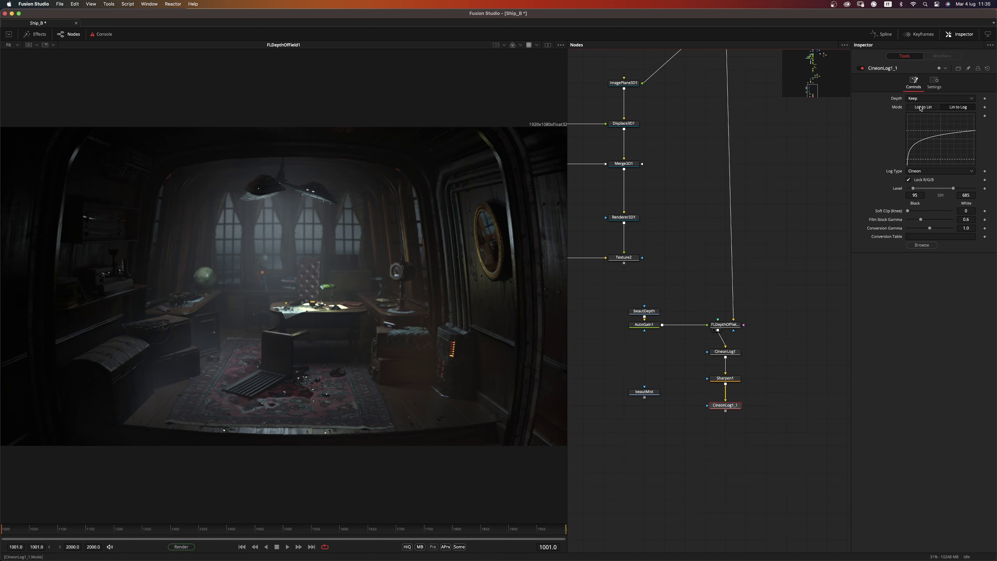
Set Sharpen1's amount to 0.251 and view the output of CineonLog1_1
click(722, 379)
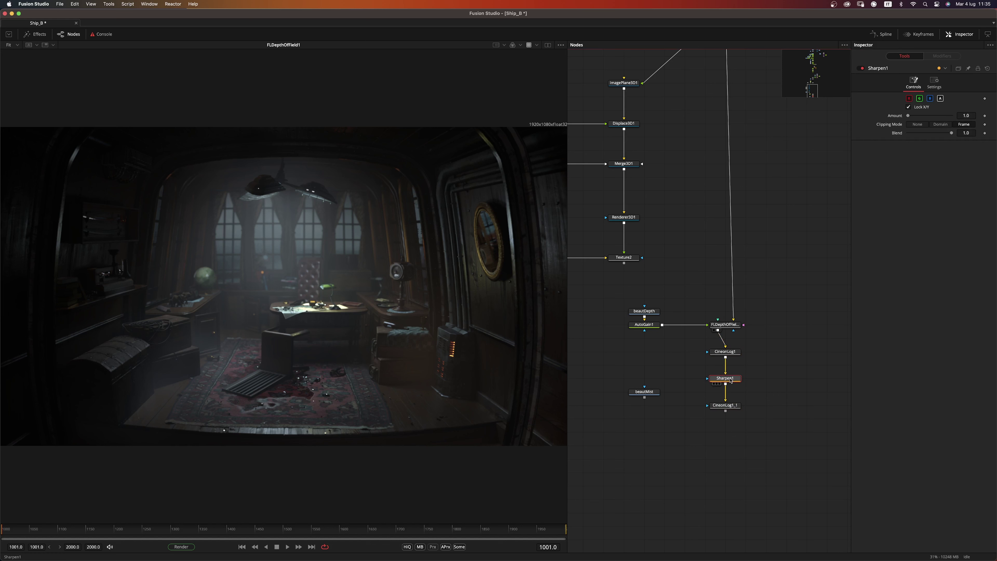
click(971, 115)
text(.251)
click(727, 406)
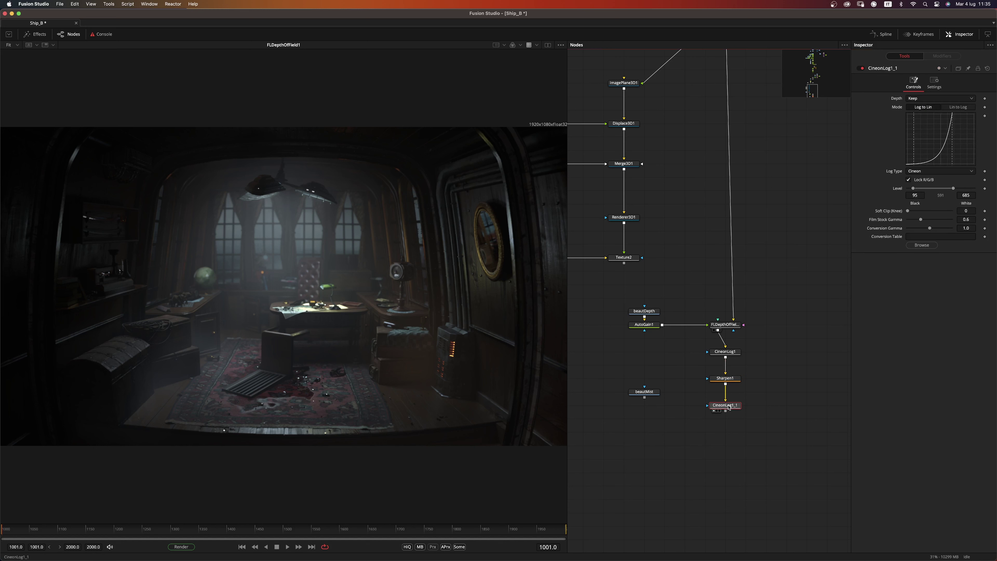
key(1)
Add an ml_FastExpoGlow node after CineonLog1_1
key(shift+space)
text(shar)
key(BackSpace)
key(BackSpace)
key(BackSpace)
key(BackSpace)
text(fasr)
key(BackSpace)
key(BackSpace)
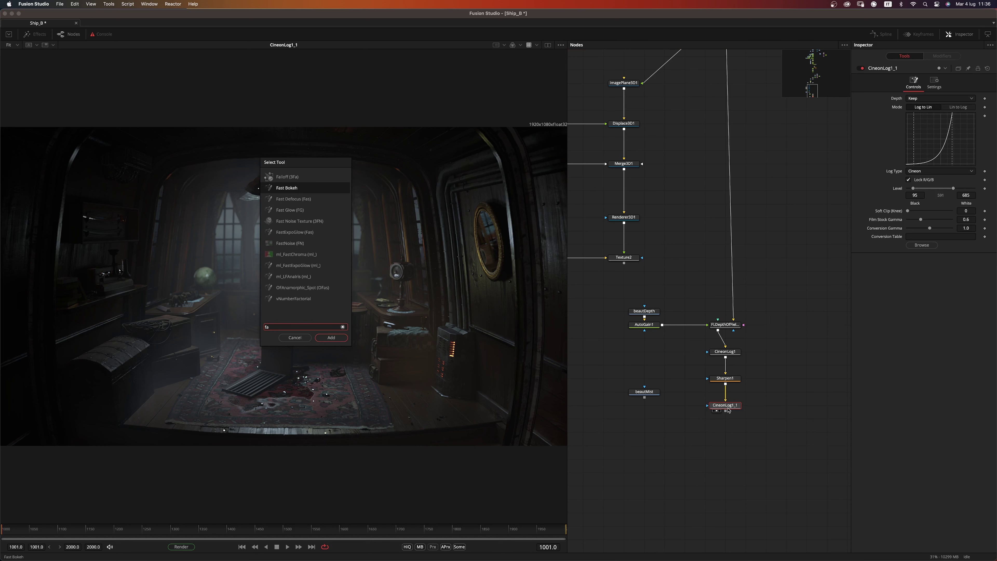
text(st)
key(Down)
key(Down)
key(Down)
key(Down)
key(Down)
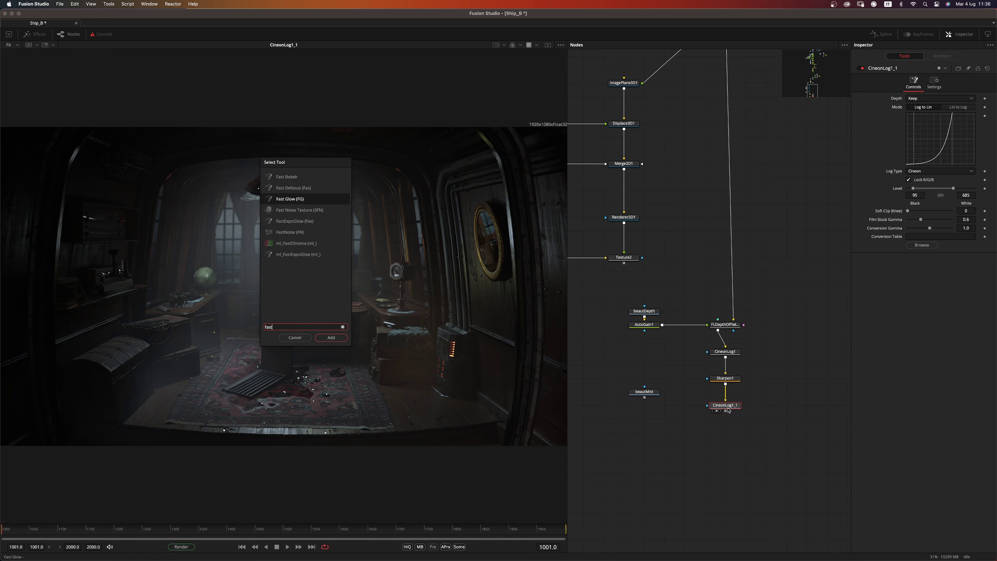
key(Down)
key(Return)
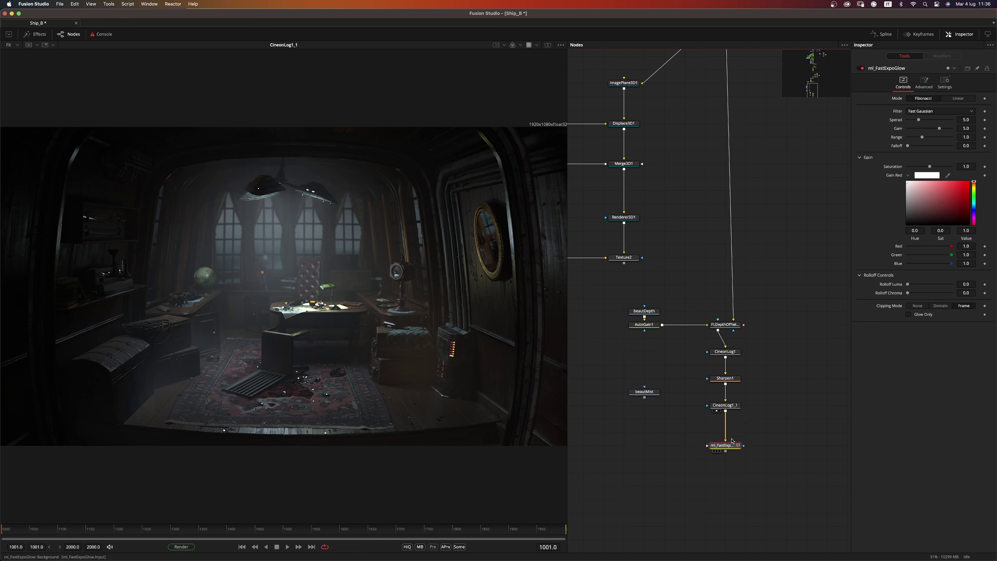
View the ml_FastExpoGlow result and reduce its gain to 0.23
drag(729, 446, 358, 396)
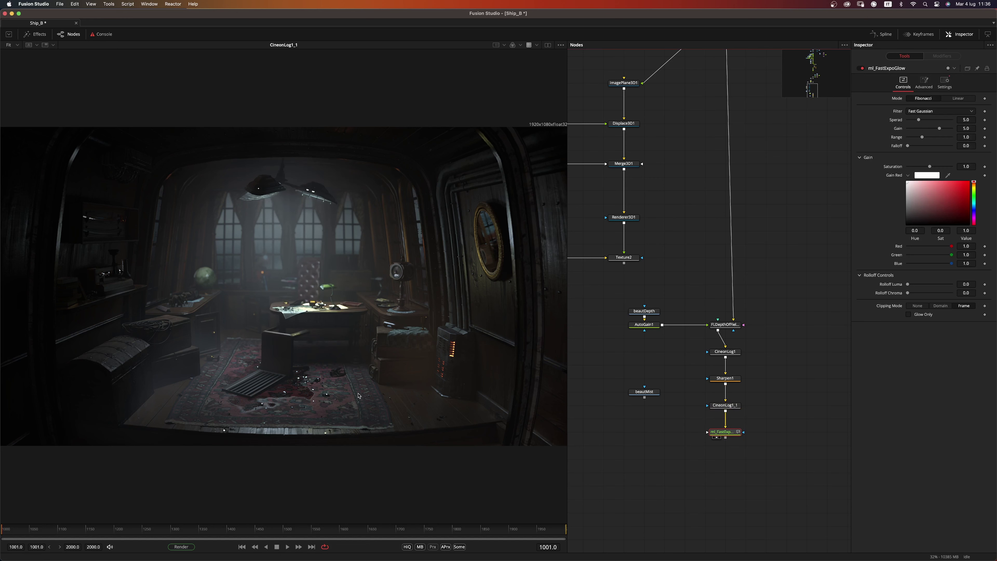
click(714, 438)
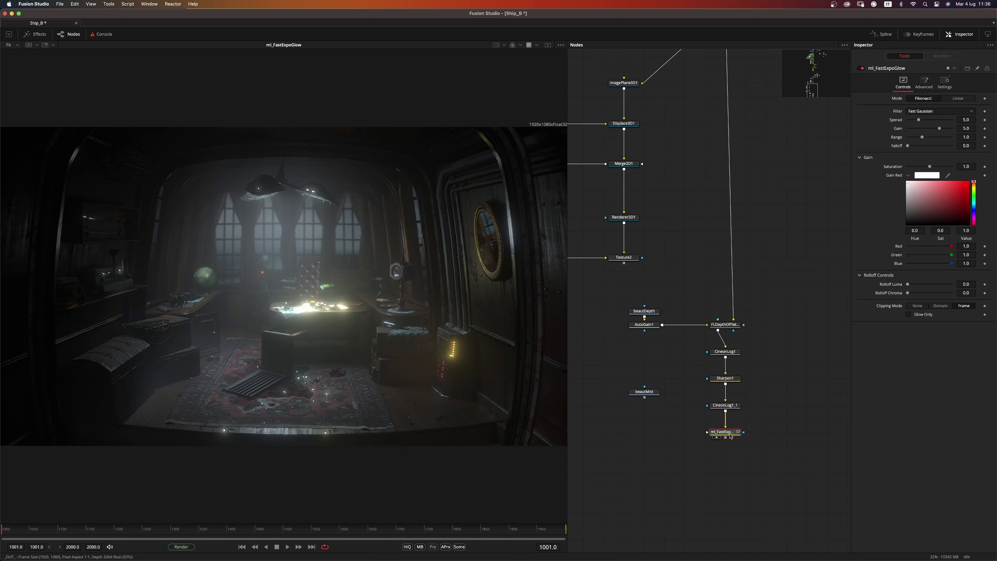
drag(940, 128, 913, 134)
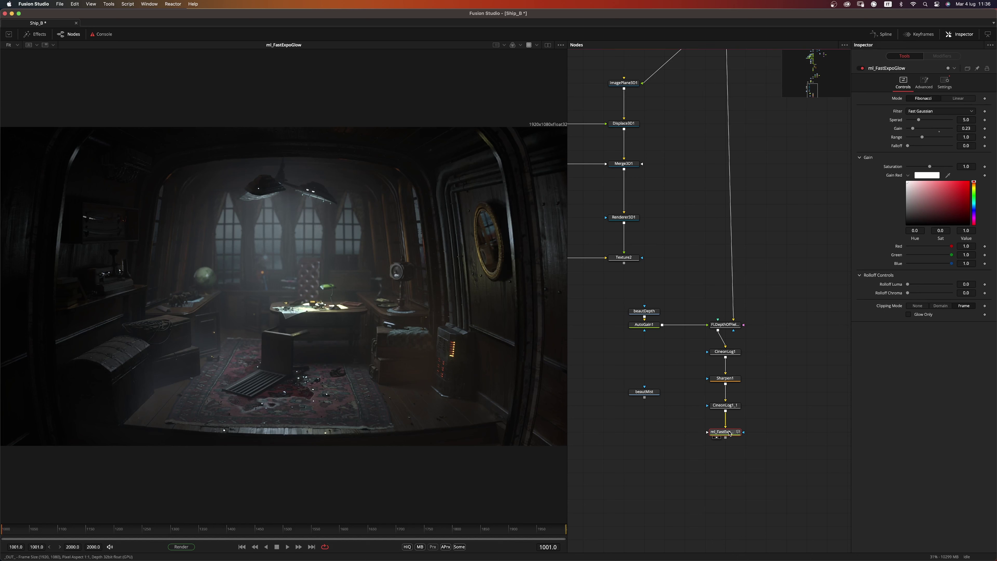
Add a Film Grain node after ml_FastExpoGlow and space it slightly below that node
mouse_move(730, 433)
key(shift+space)
text(fast)
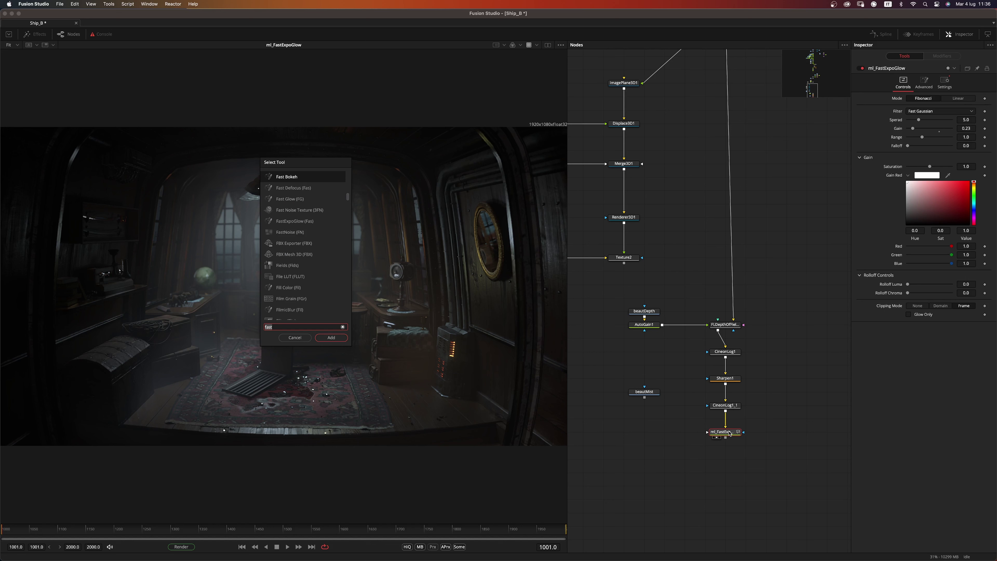
key(BackSpace)
key(BackSpace)
key(BackSpace)
text(ilmg)
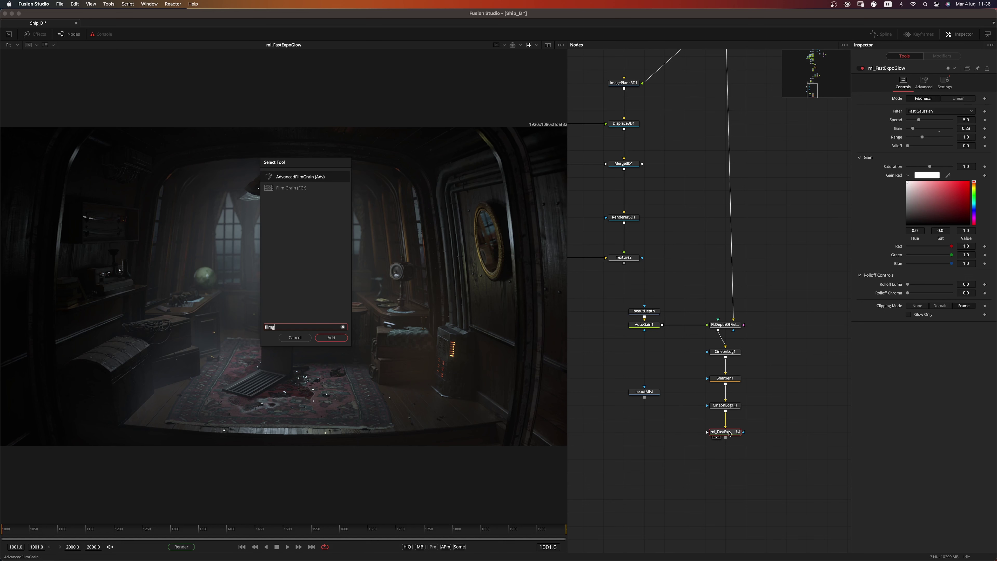
key(Down)
key(Return)
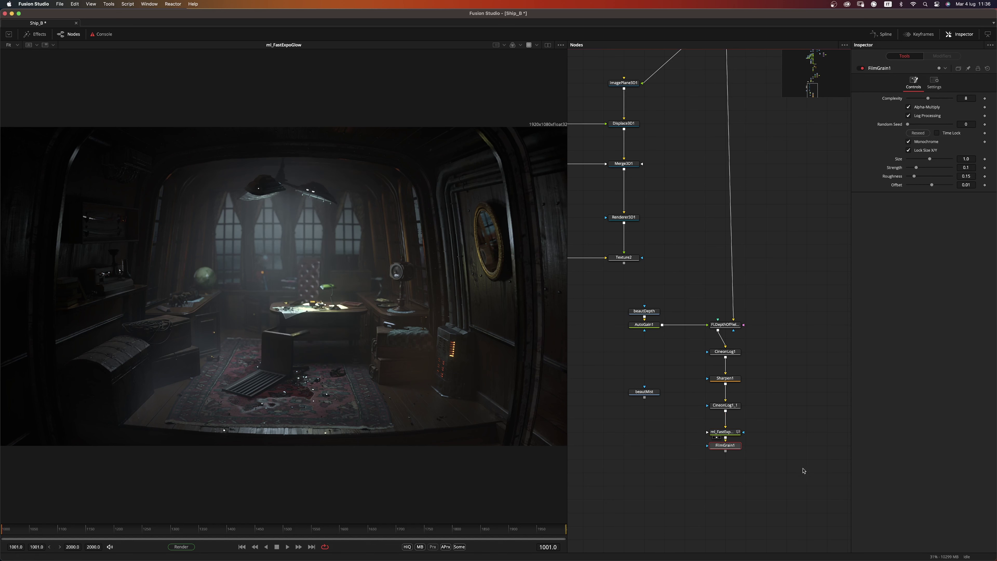
drag(730, 447, 732, 461)
View FilmGrain1, turn off Monochrome, and set its master strength to 0.0157 and master offset to 0.1
key(2)
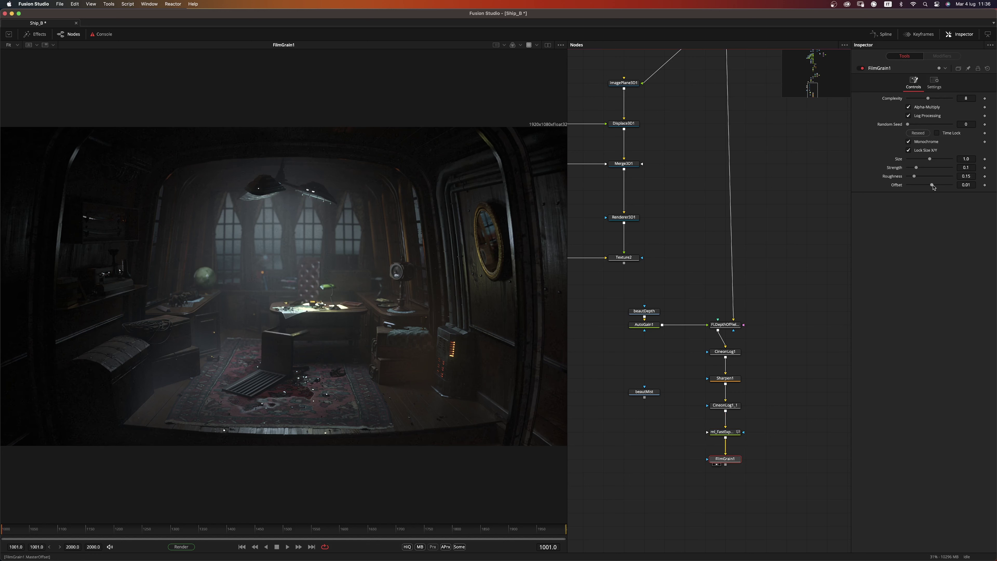
click(909, 141)
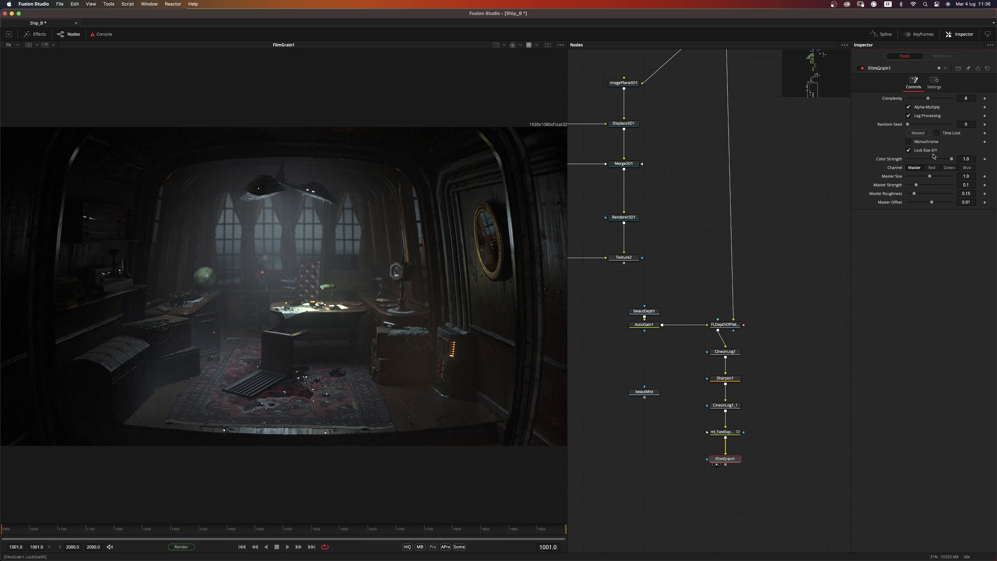
drag(935, 202, 909, 187)
Compare the FilmGrain1 result with the Merge1_1 image by switching between the viewer's buffers
click(513, 264)
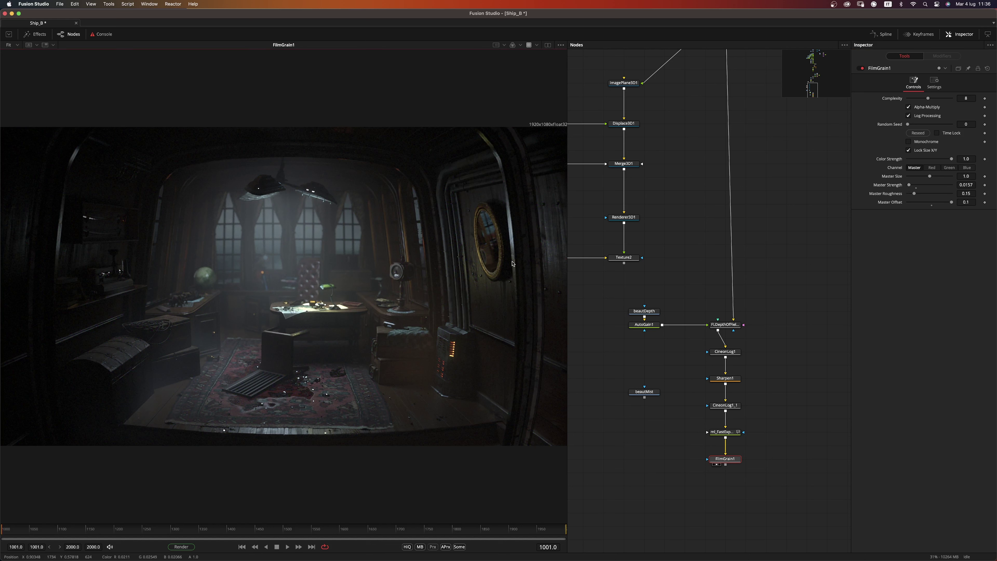
key(period)
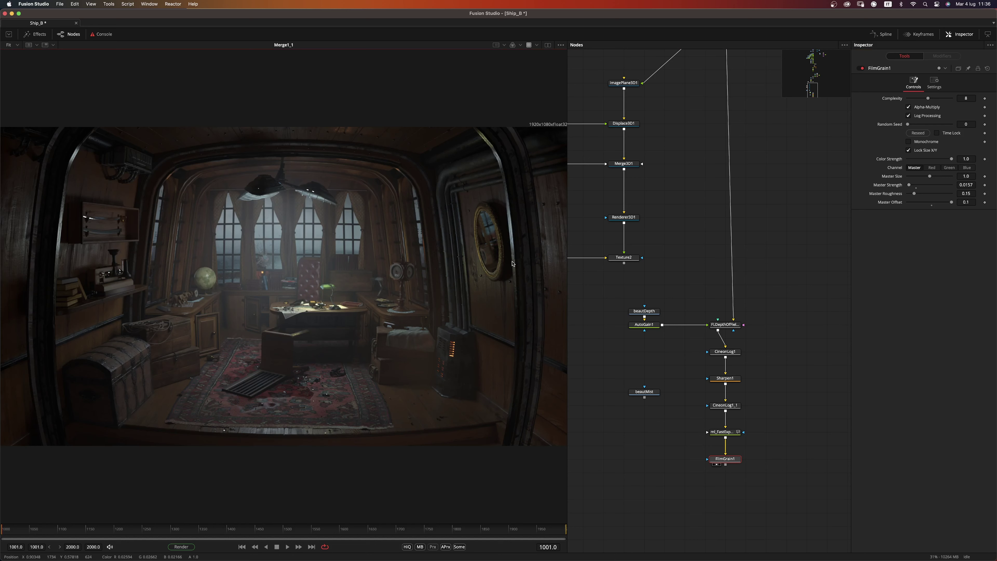
key(comma)
key(period)
key(comma)
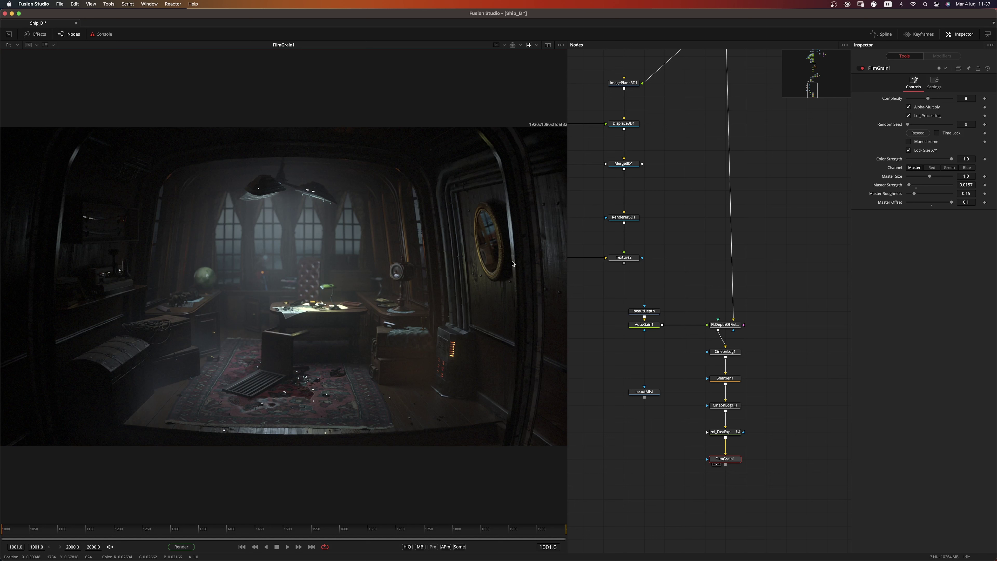